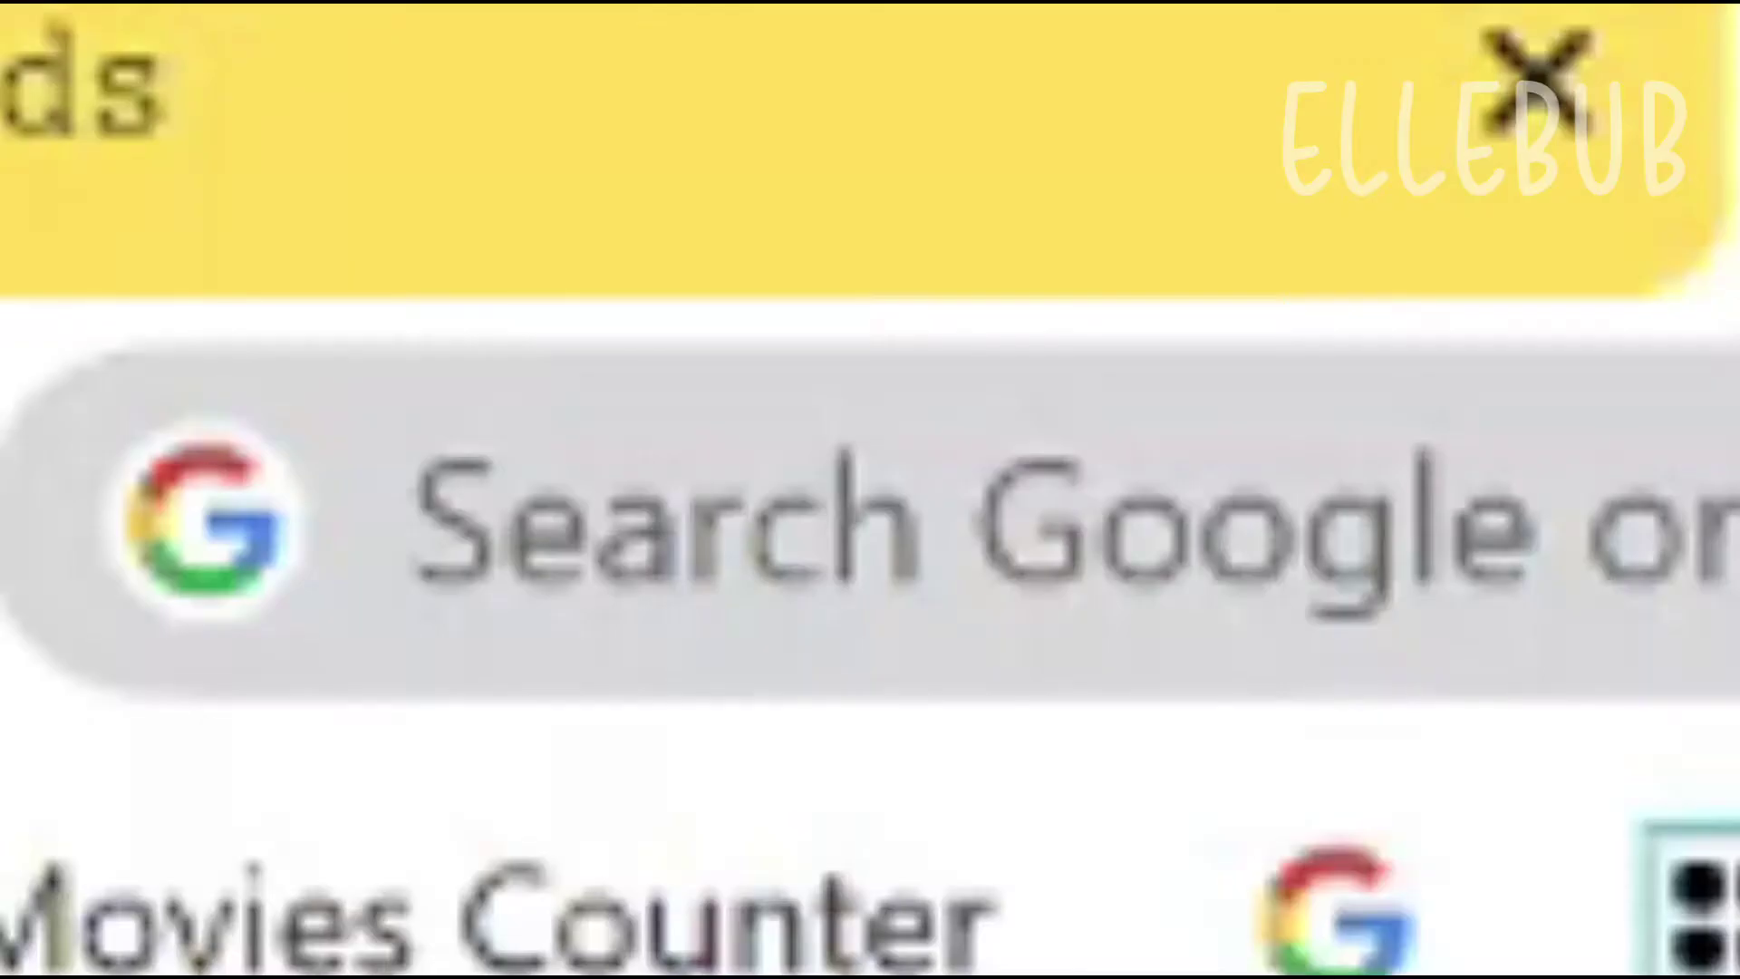
Go to the website carrd.co in the new browser tab.
left_click(186, 66)
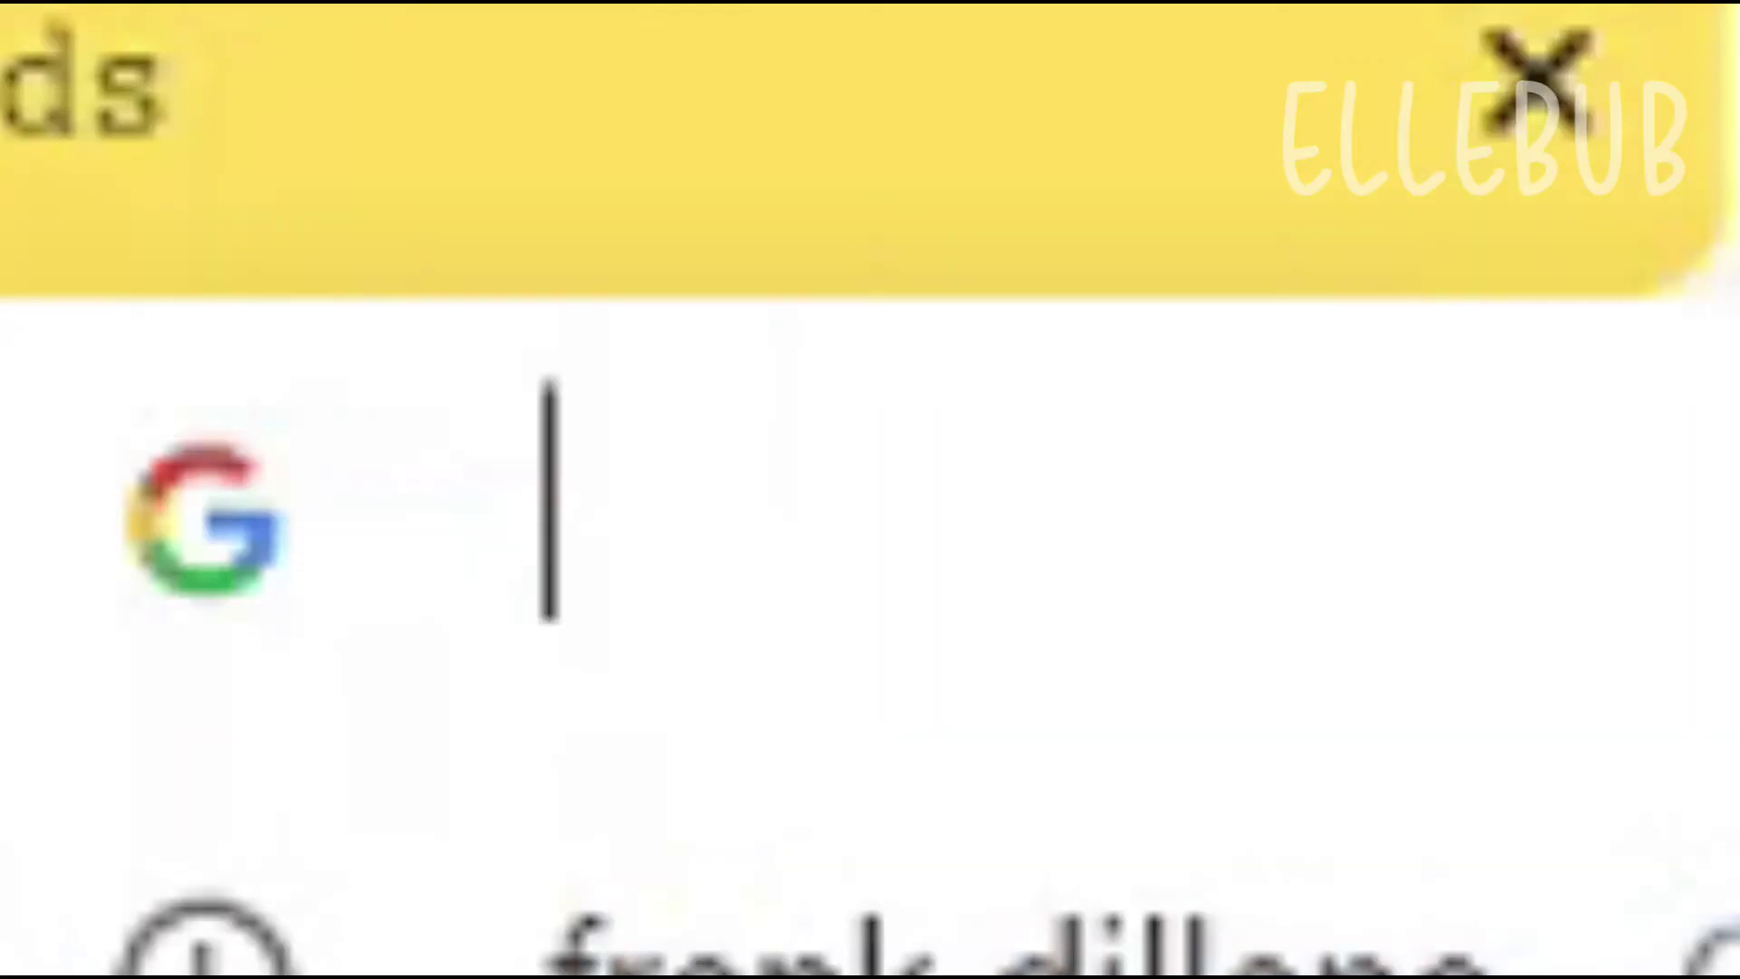
type("carr")
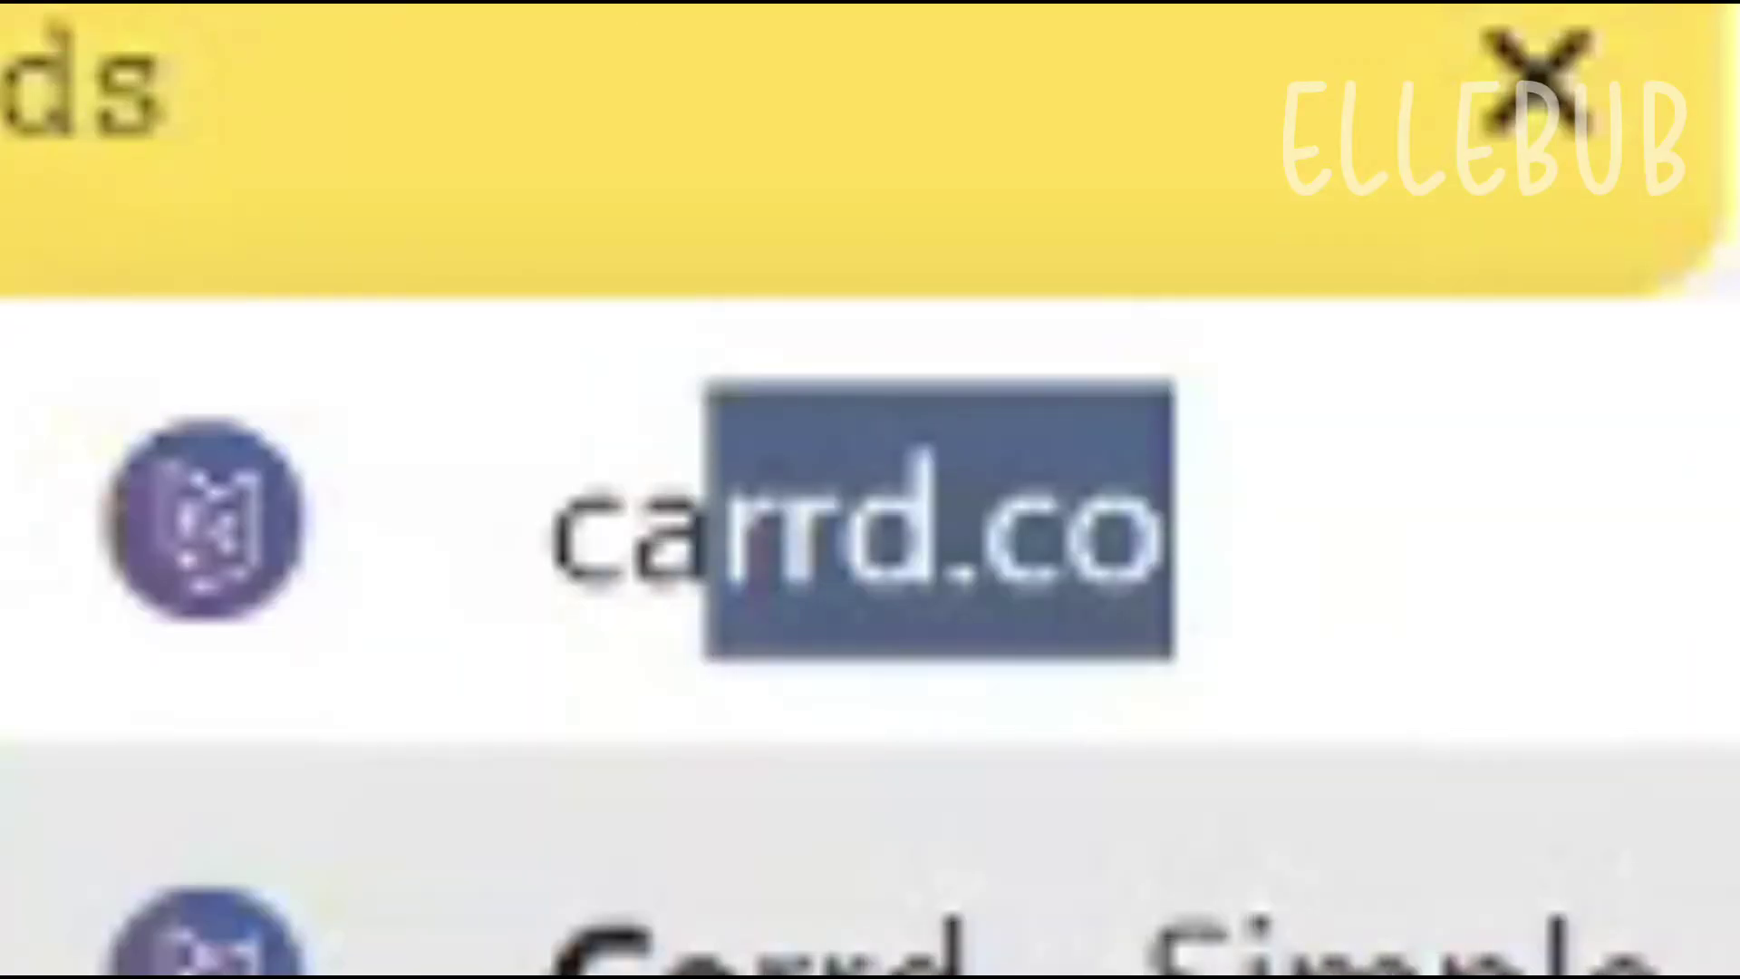
type("d.co")
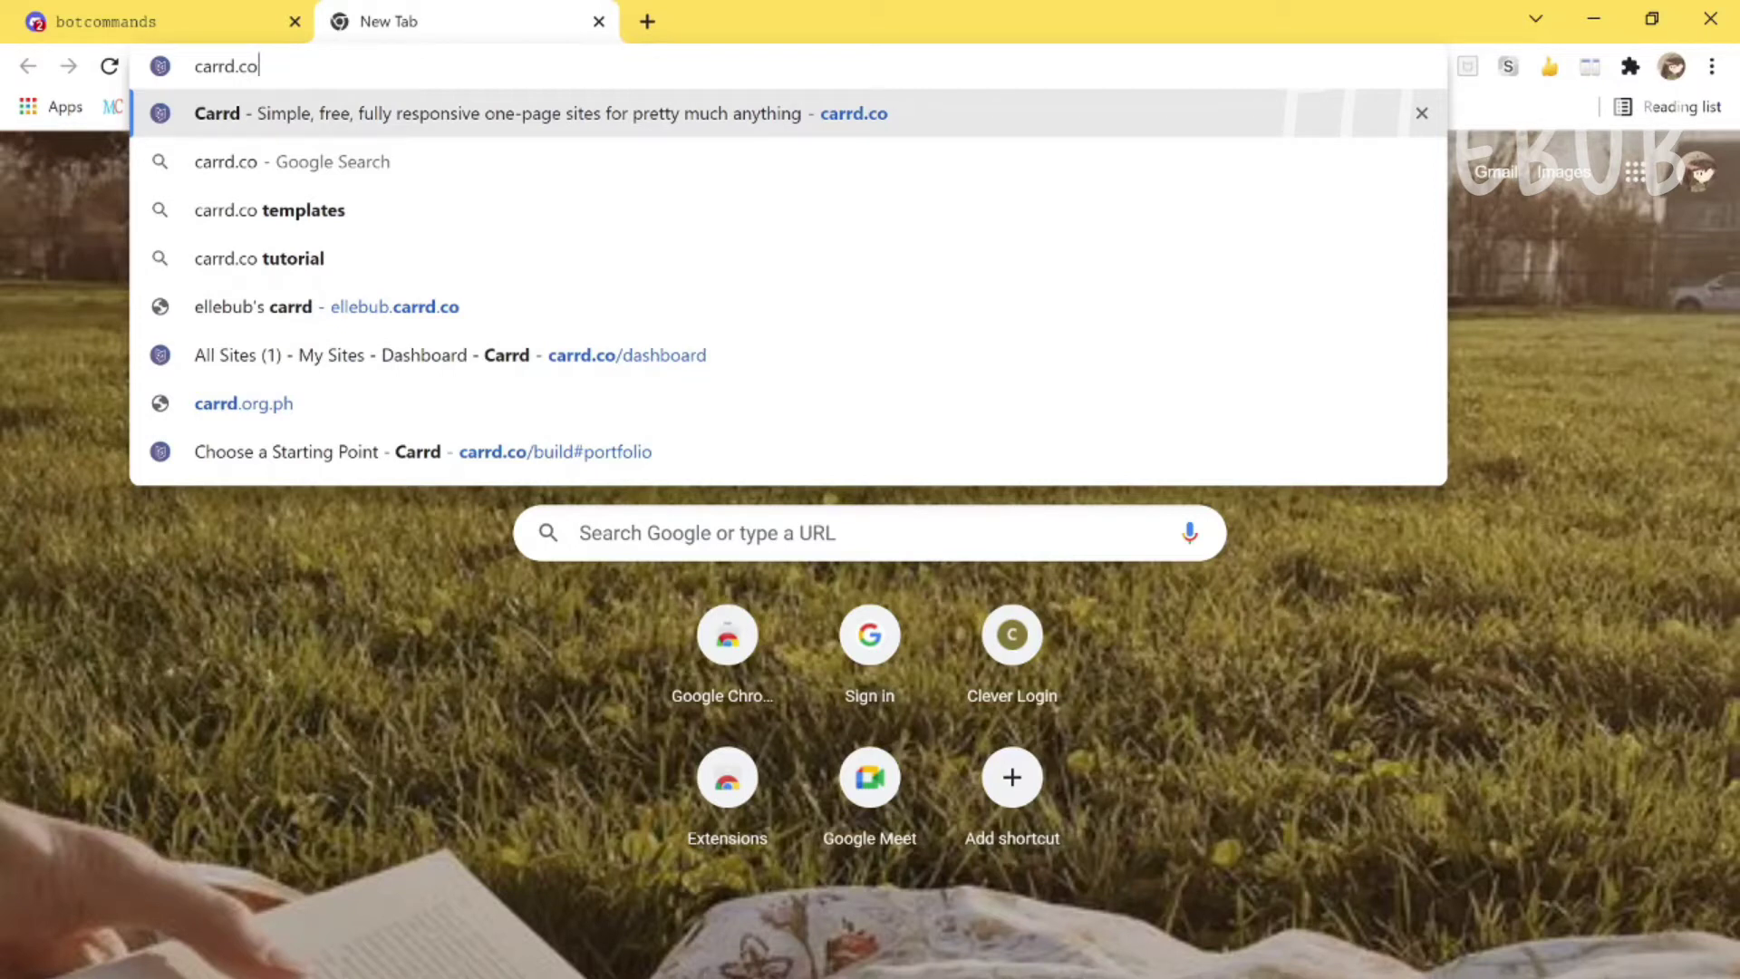
key("Return")
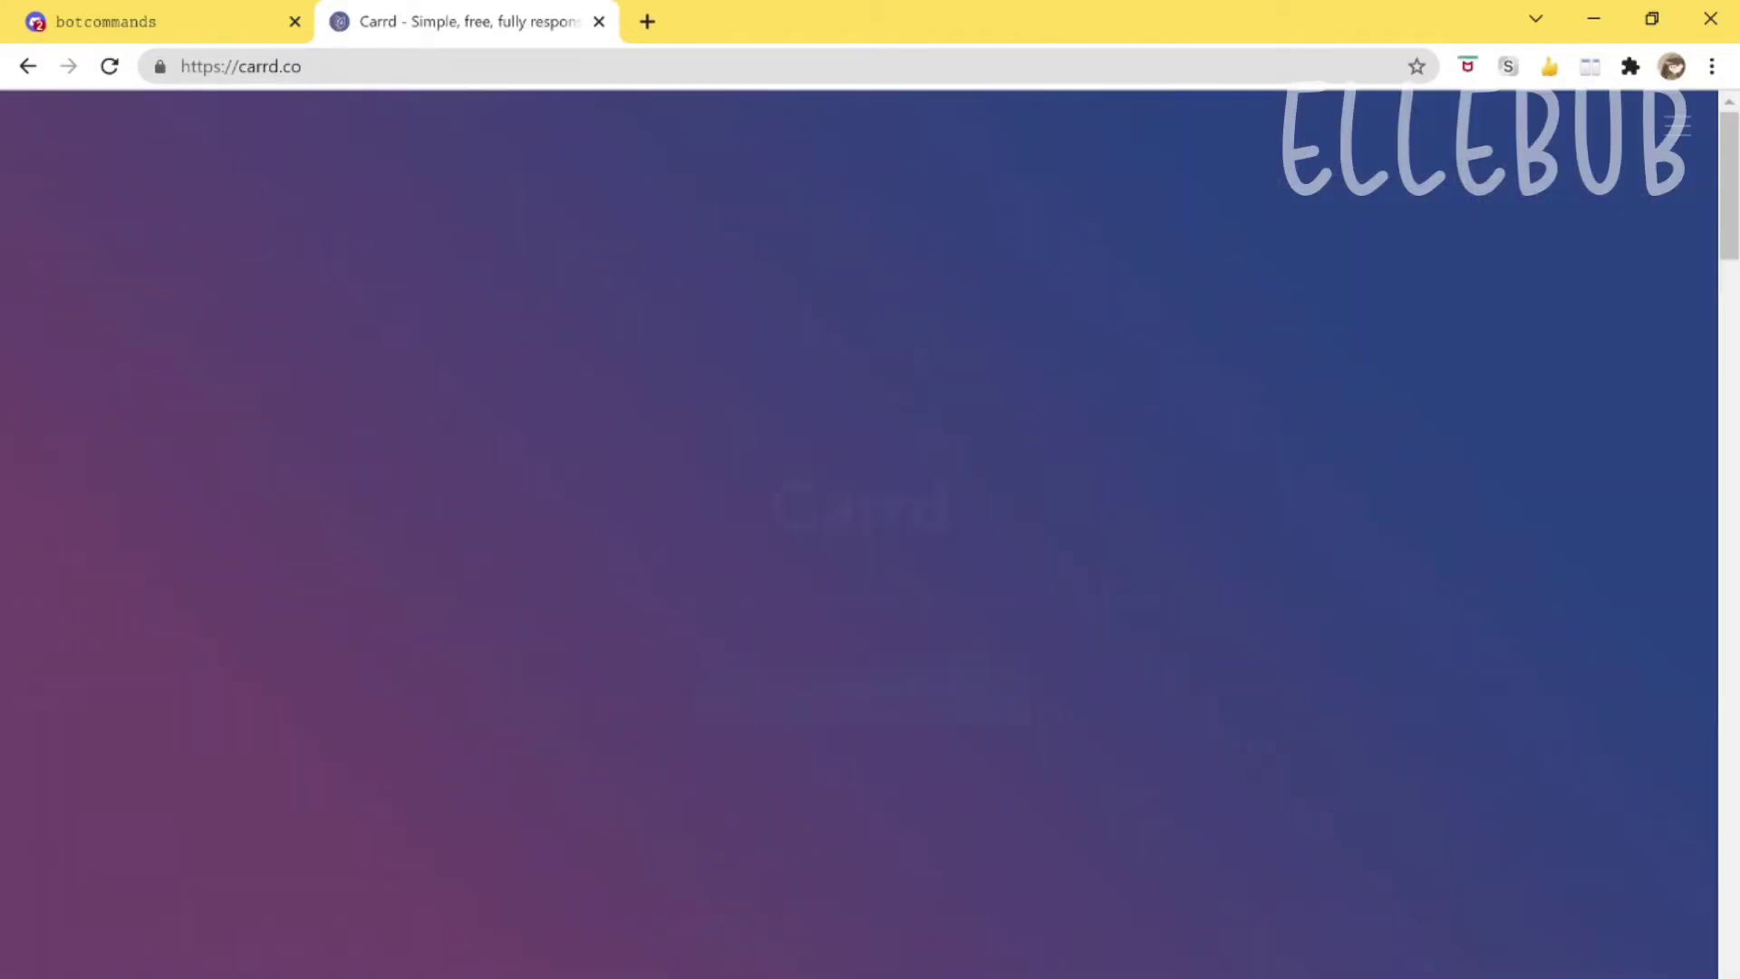
Open the Choose a Starting Point template gallery from the Carrd home page.
scroll(1192, 478, "down", 3)
scroll(1196, 480, "up", 2)
scroll(1194, 480, "up", 1)
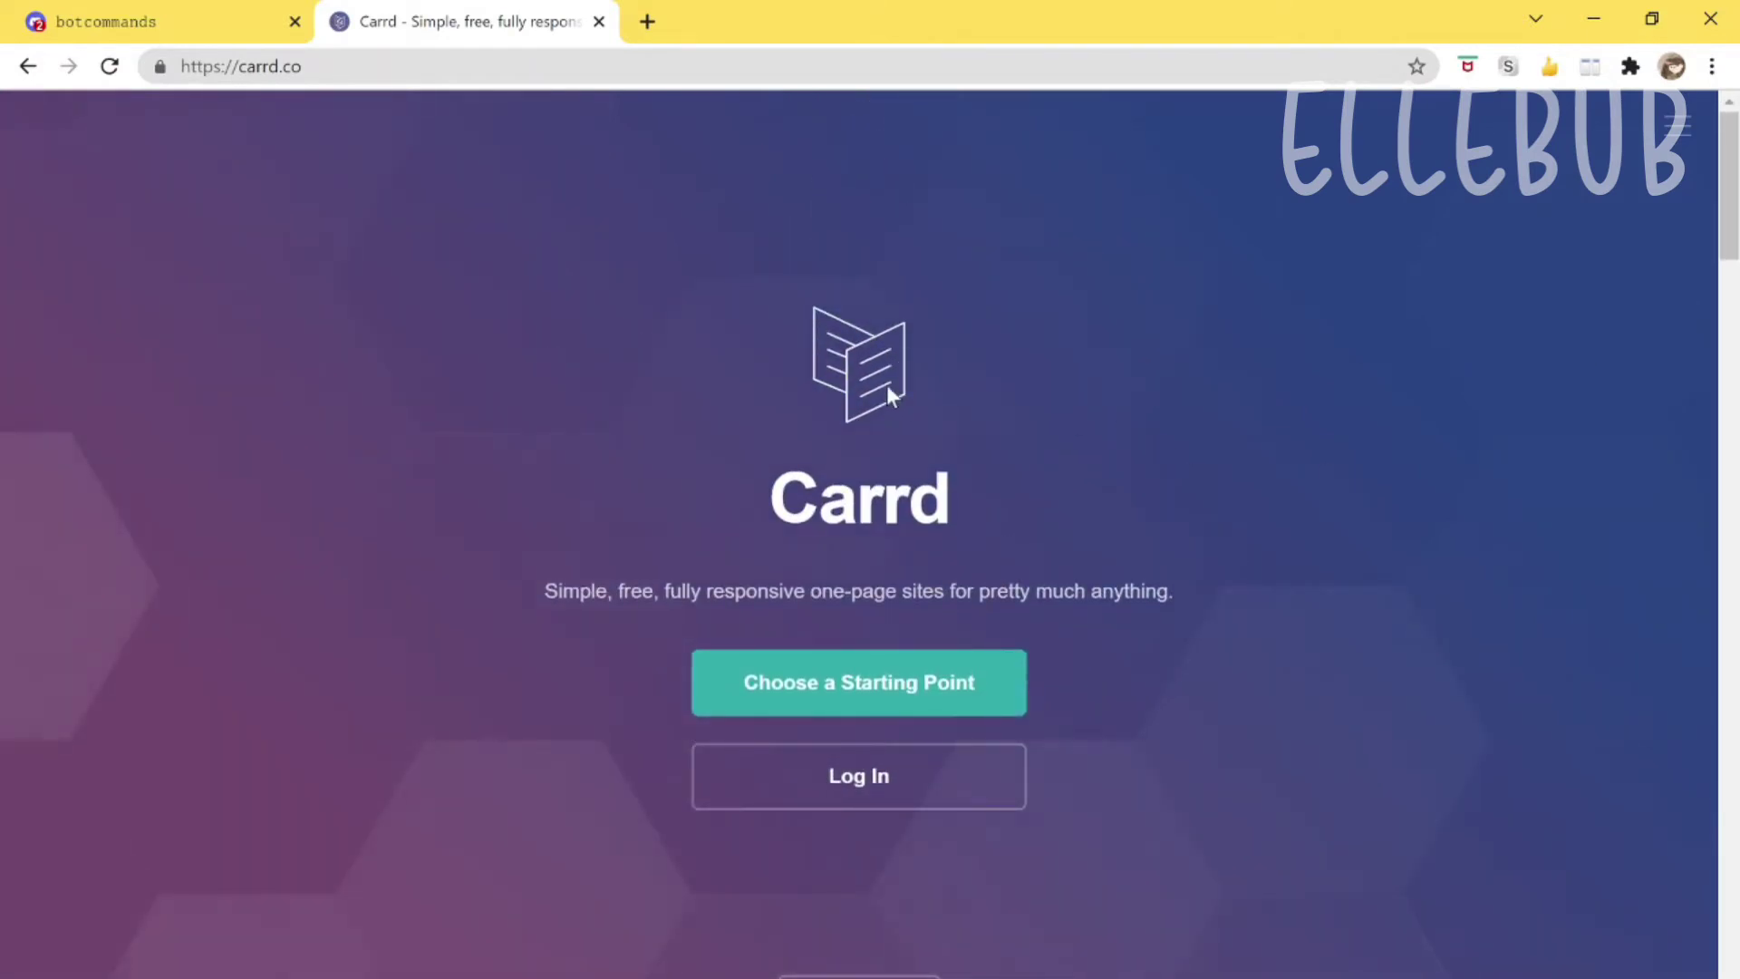
left_click(913, 691)
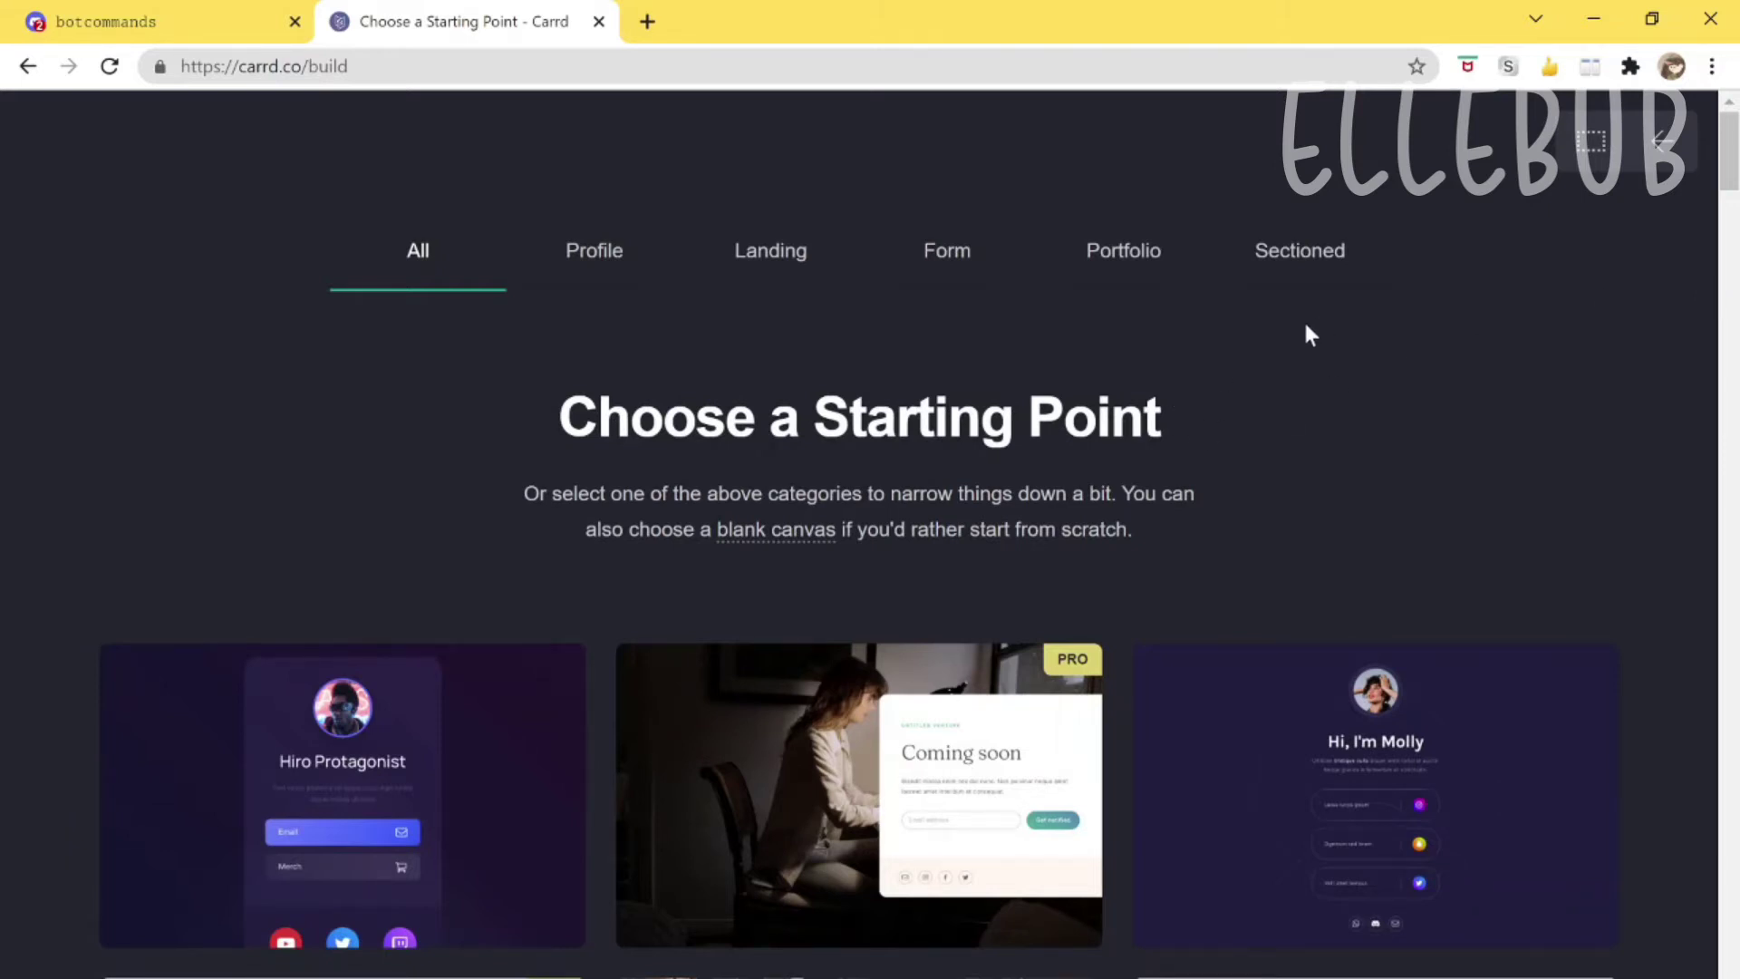
Look through the full gallery of starting-point templates across all categories.
scroll(823, 613, "down", 10)
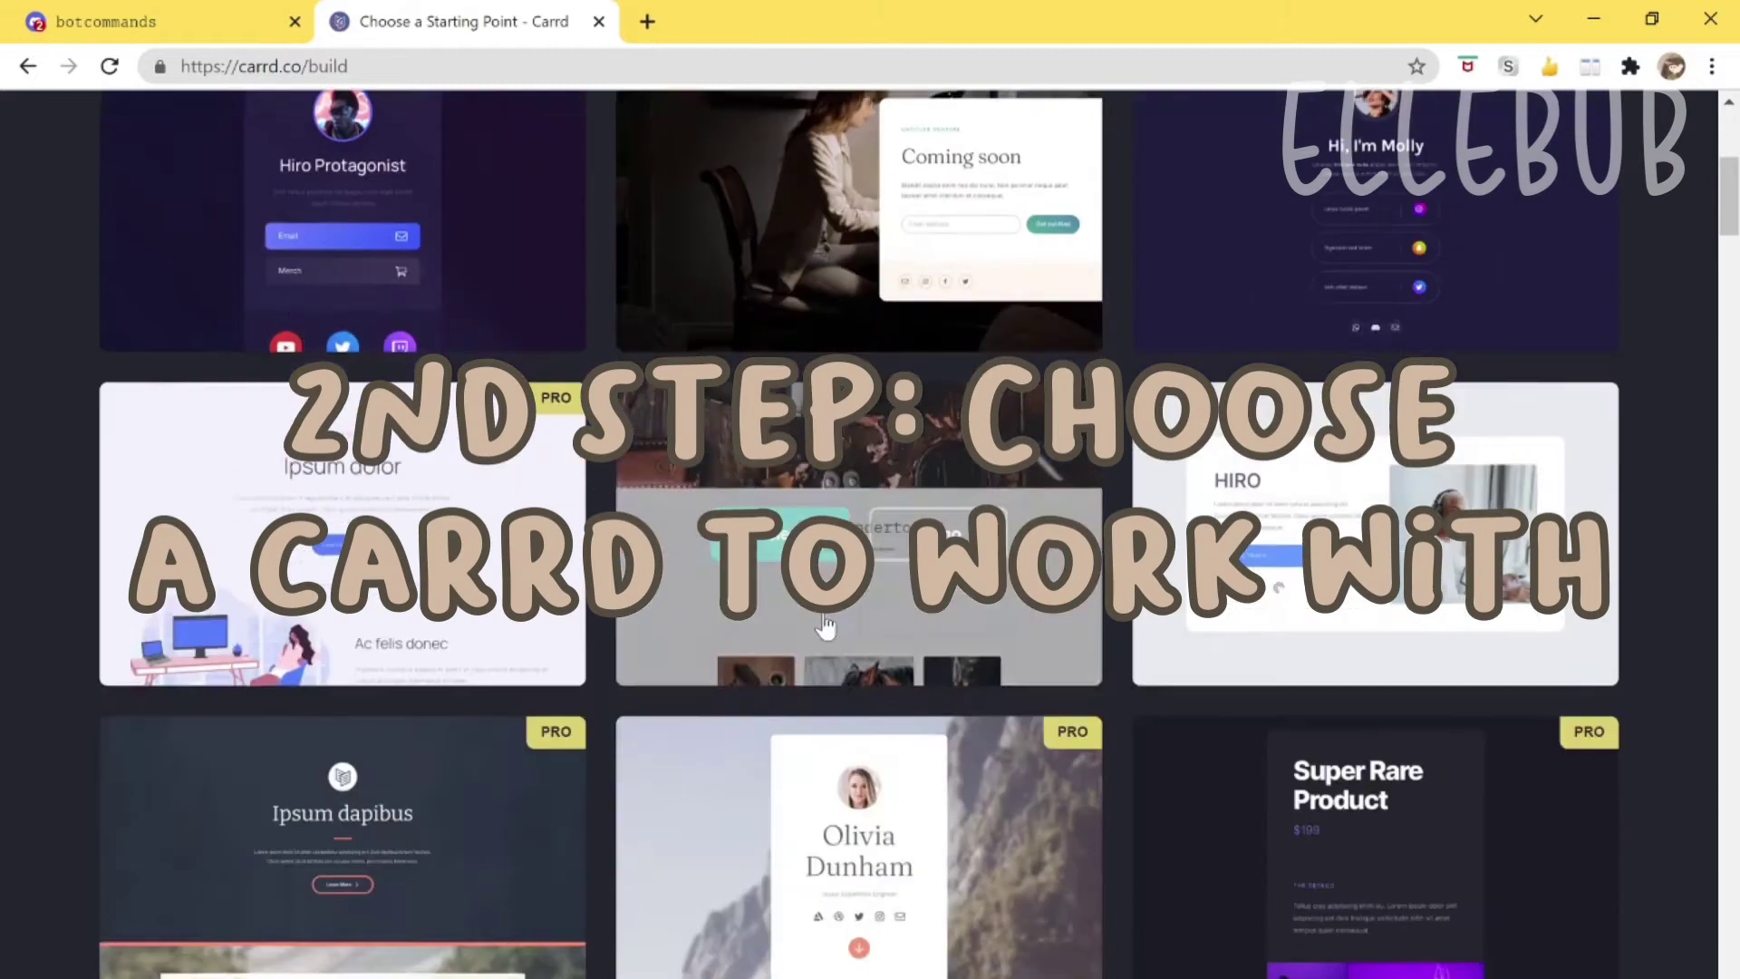
scroll(868, 652, "up", 10)
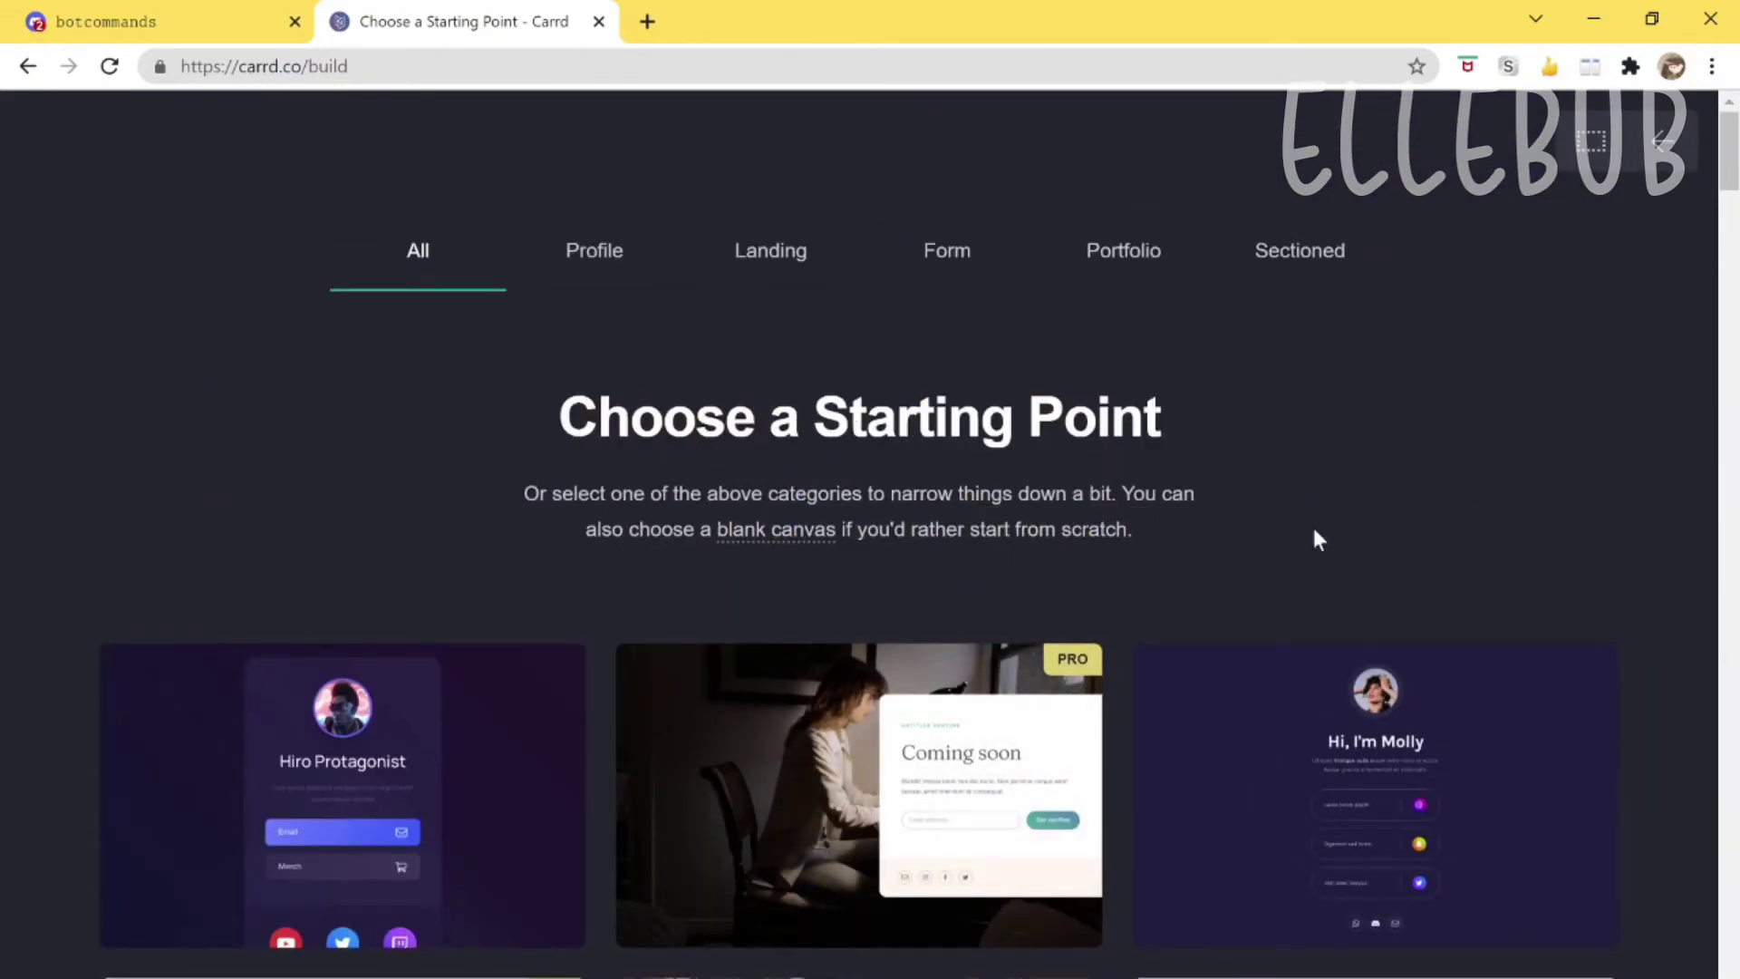
scroll(1557, 525, "down", 10)
scroll(815, 743, "down", 10)
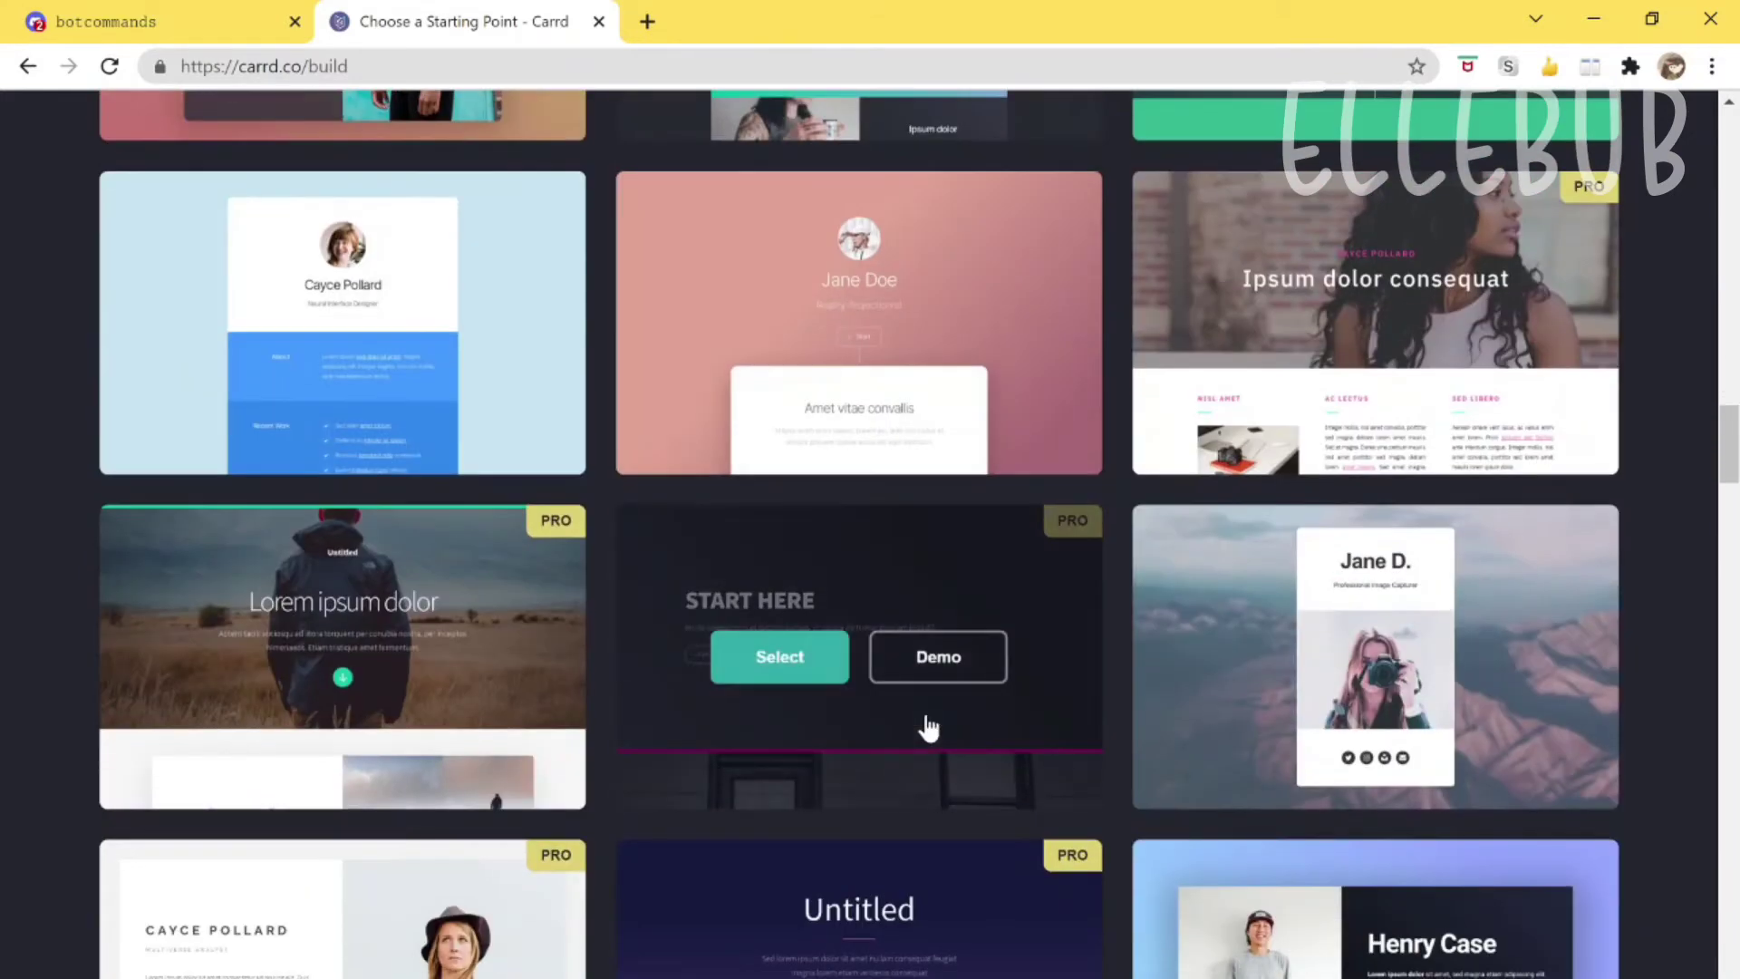
scroll(991, 719, "down", 10)
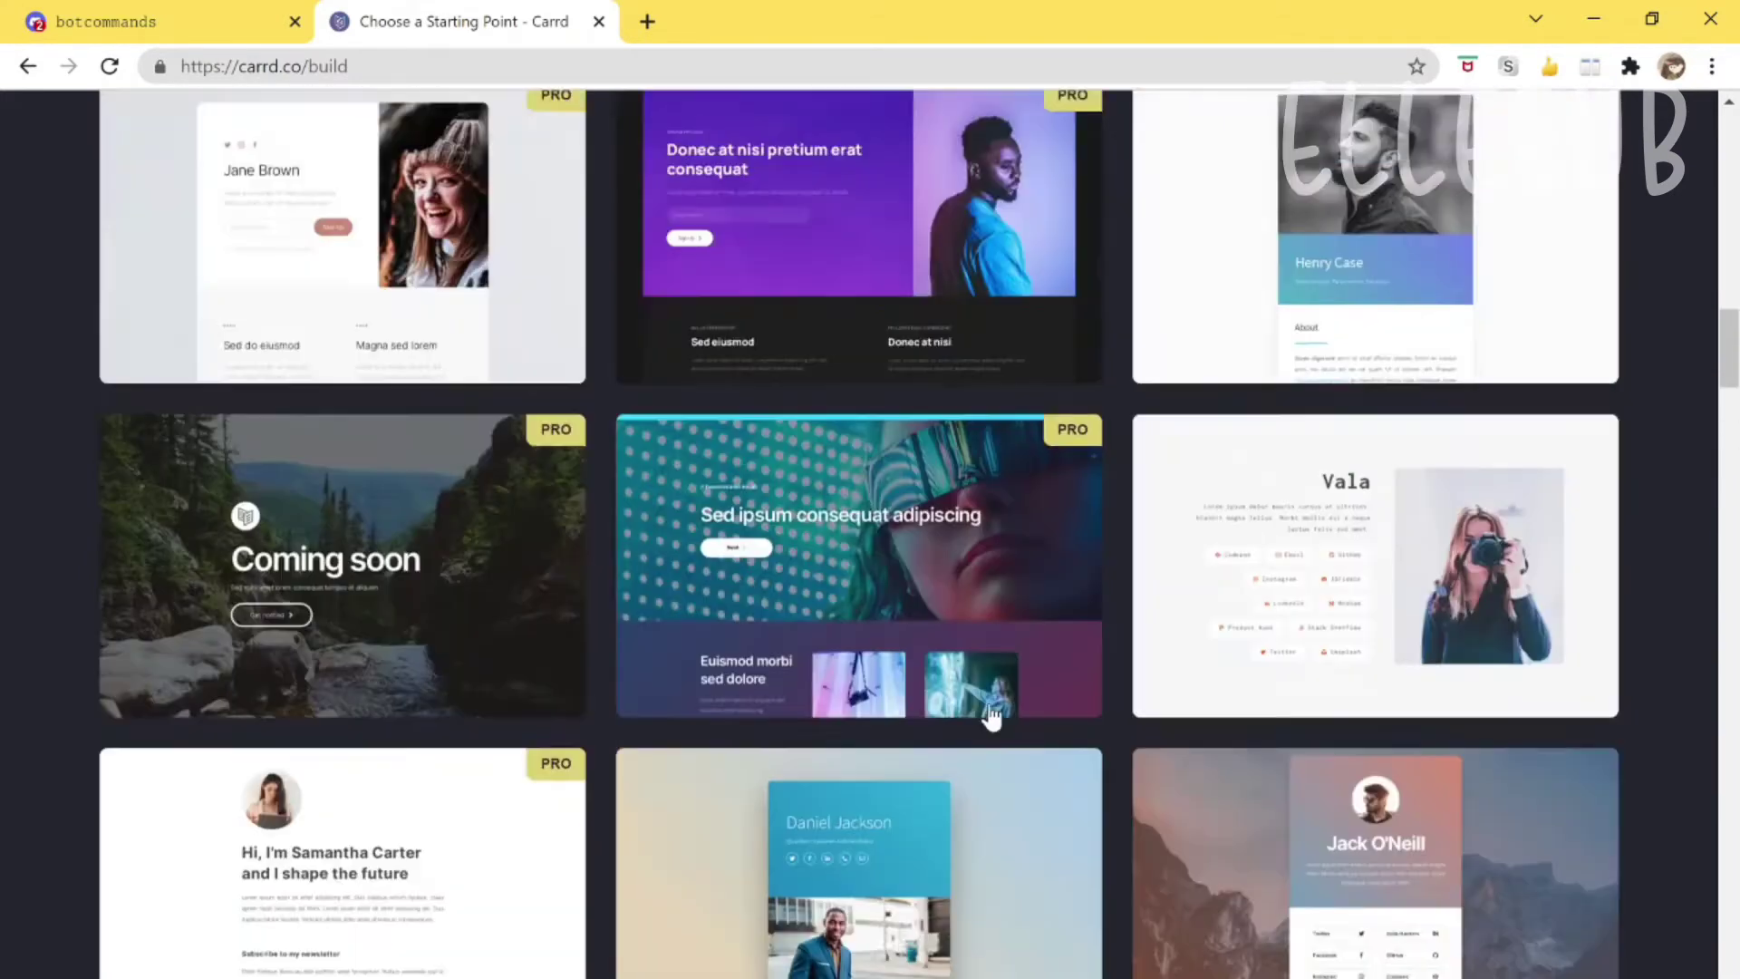
scroll(992, 716, "up", 5)
scroll(991, 716, "up", 6)
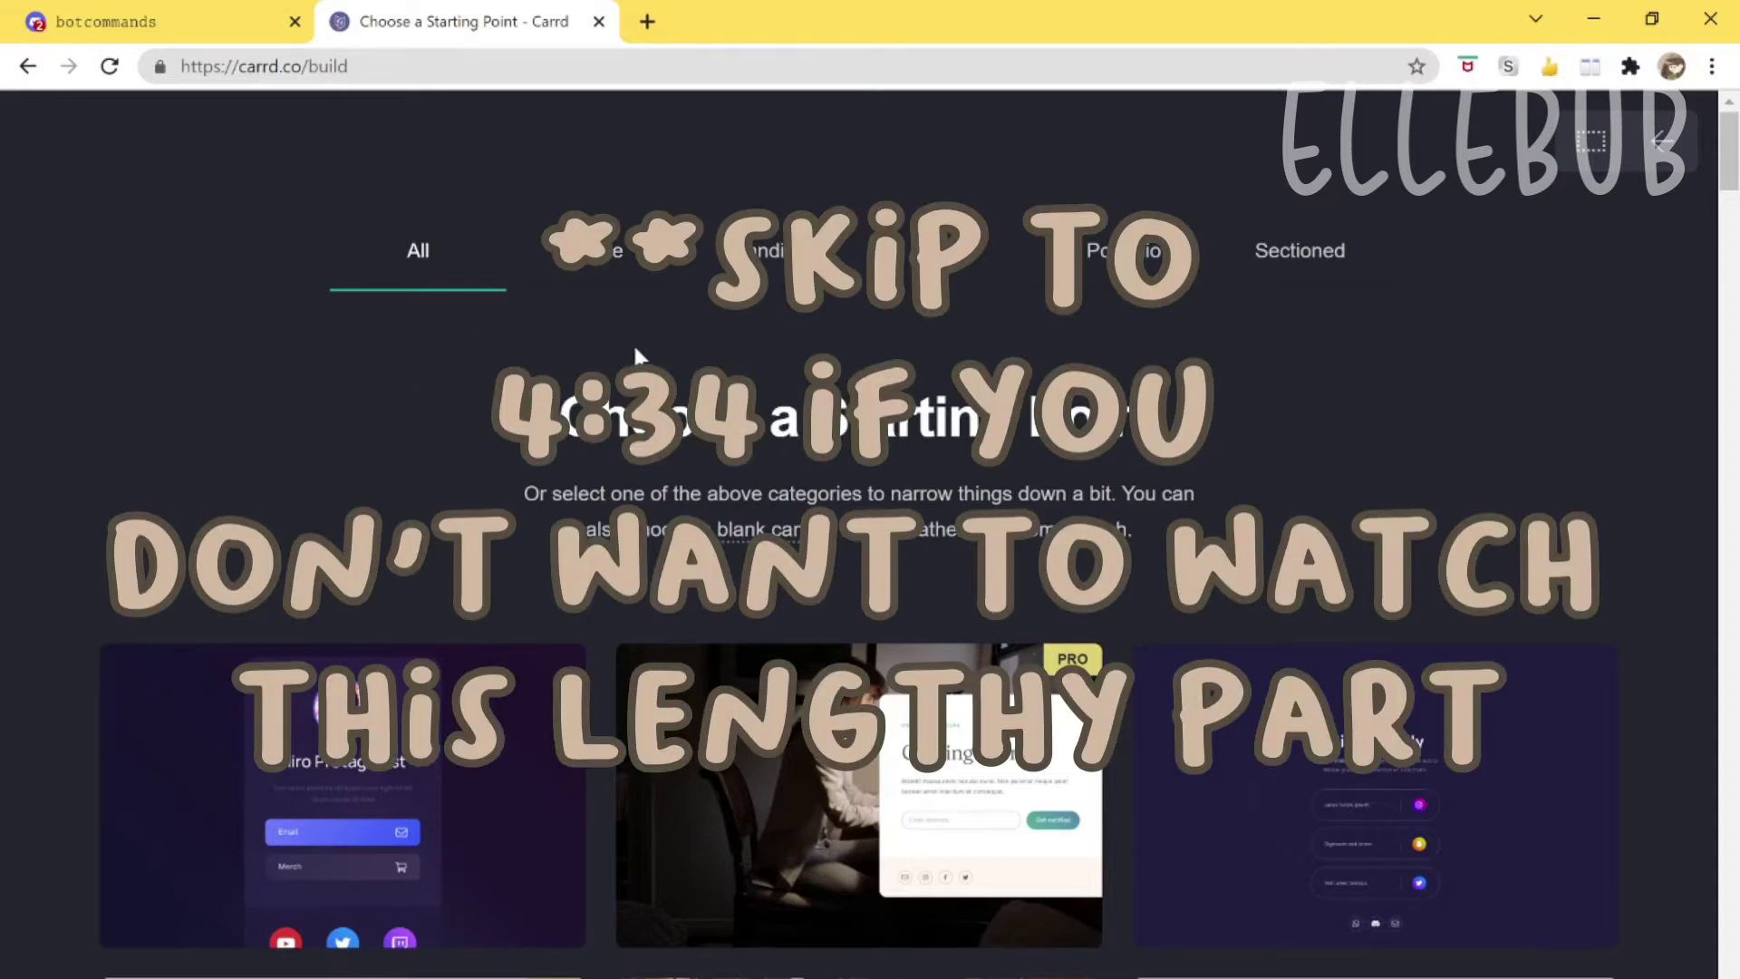
Narrow the starting points to the Profile category and read its description.
left_click(580, 283)
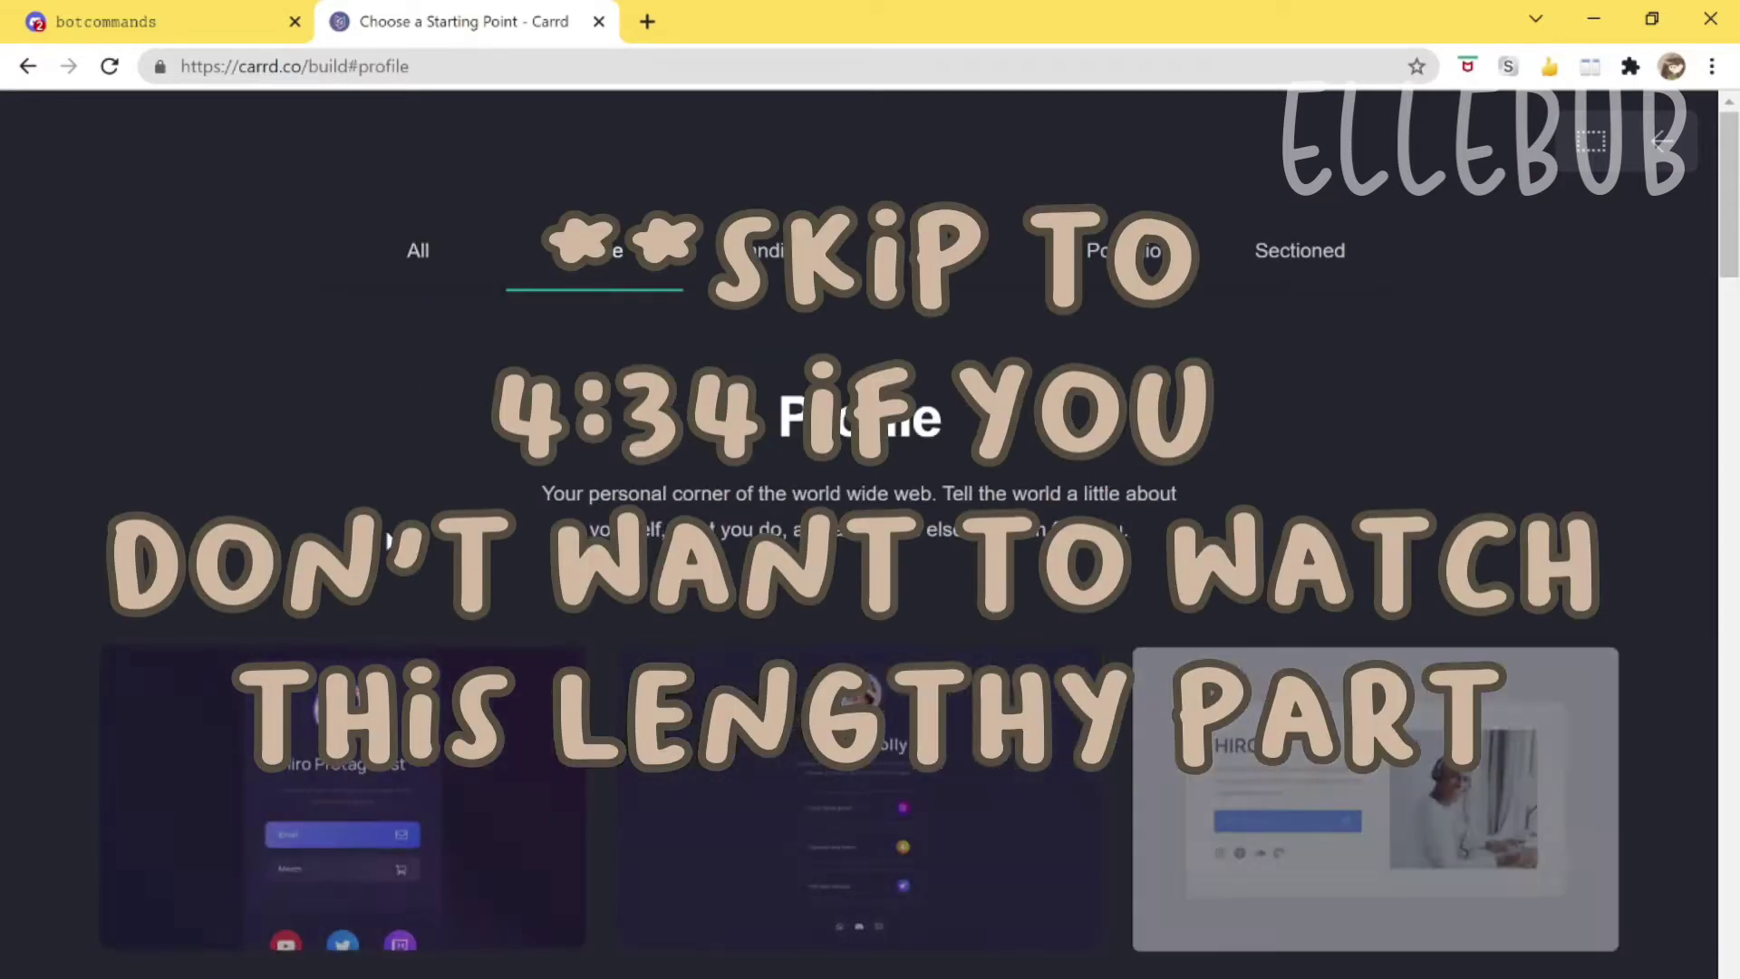
double_click(1019, 431)
left_click(923, 605)
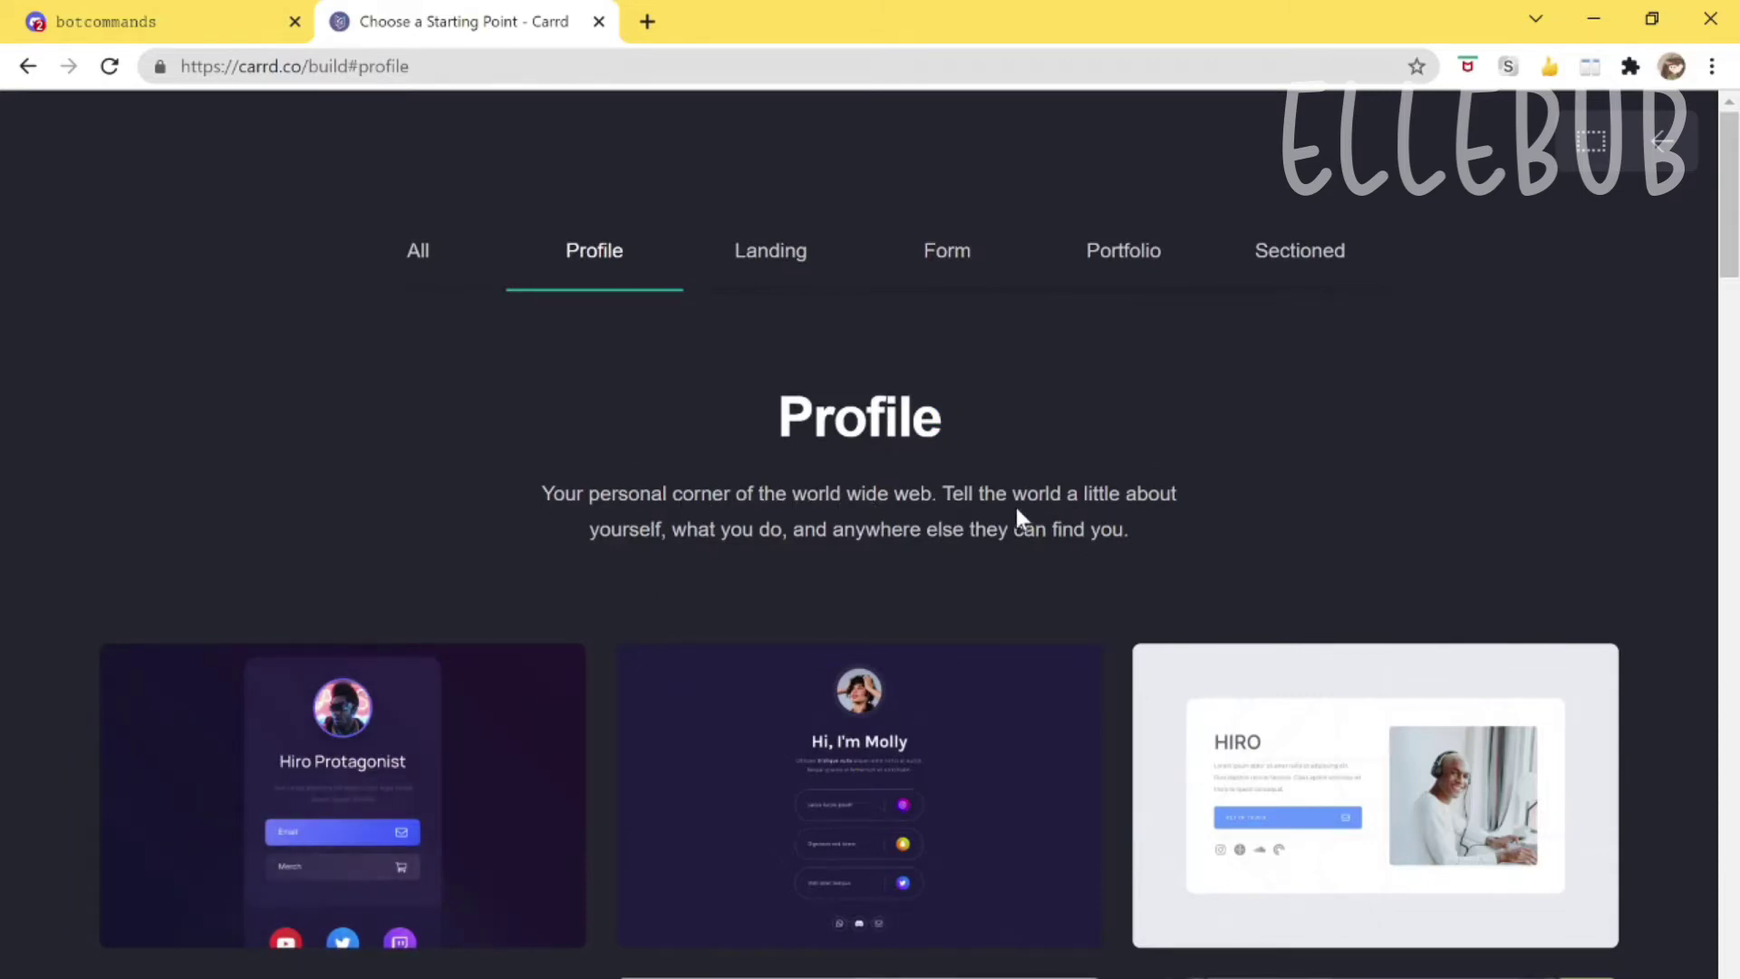
scroll(1107, 575, "down", 10)
scroll(997, 688, "up", 10)
mouse_move(985, 716)
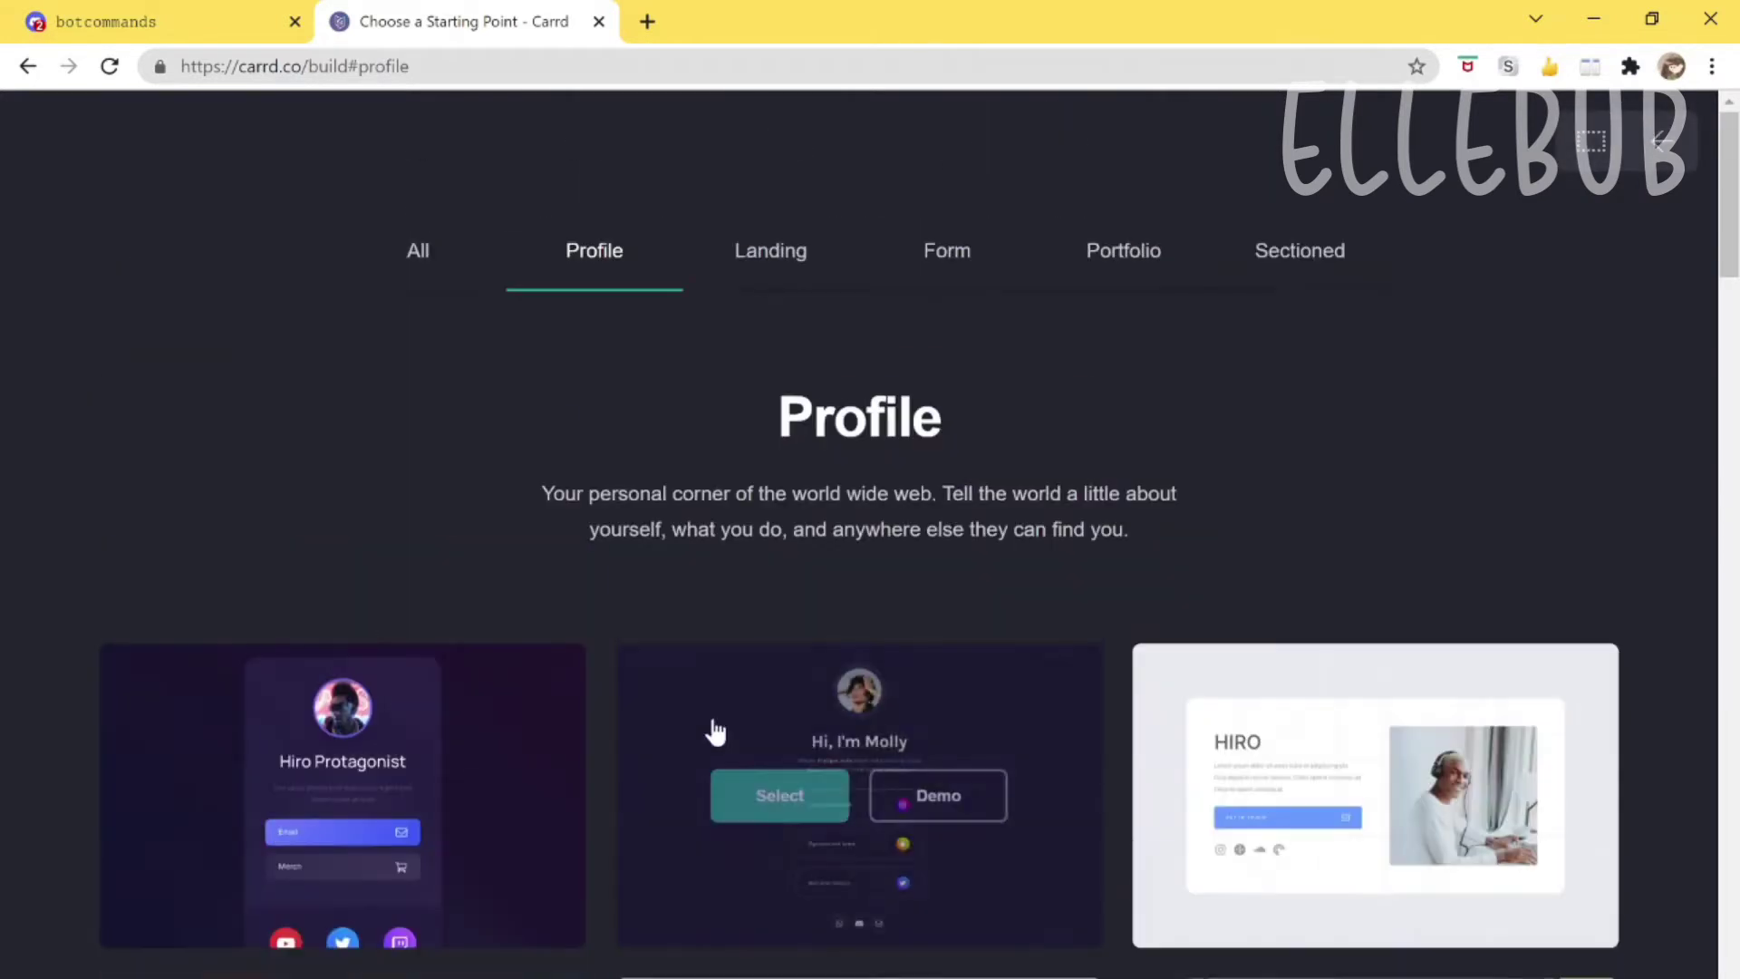
Examine the Profile templates, comparing their layouts and checking which ones carry the PRO badge.
scroll(621, 489, "down", 6)
scroll(898, 525, "down", 7)
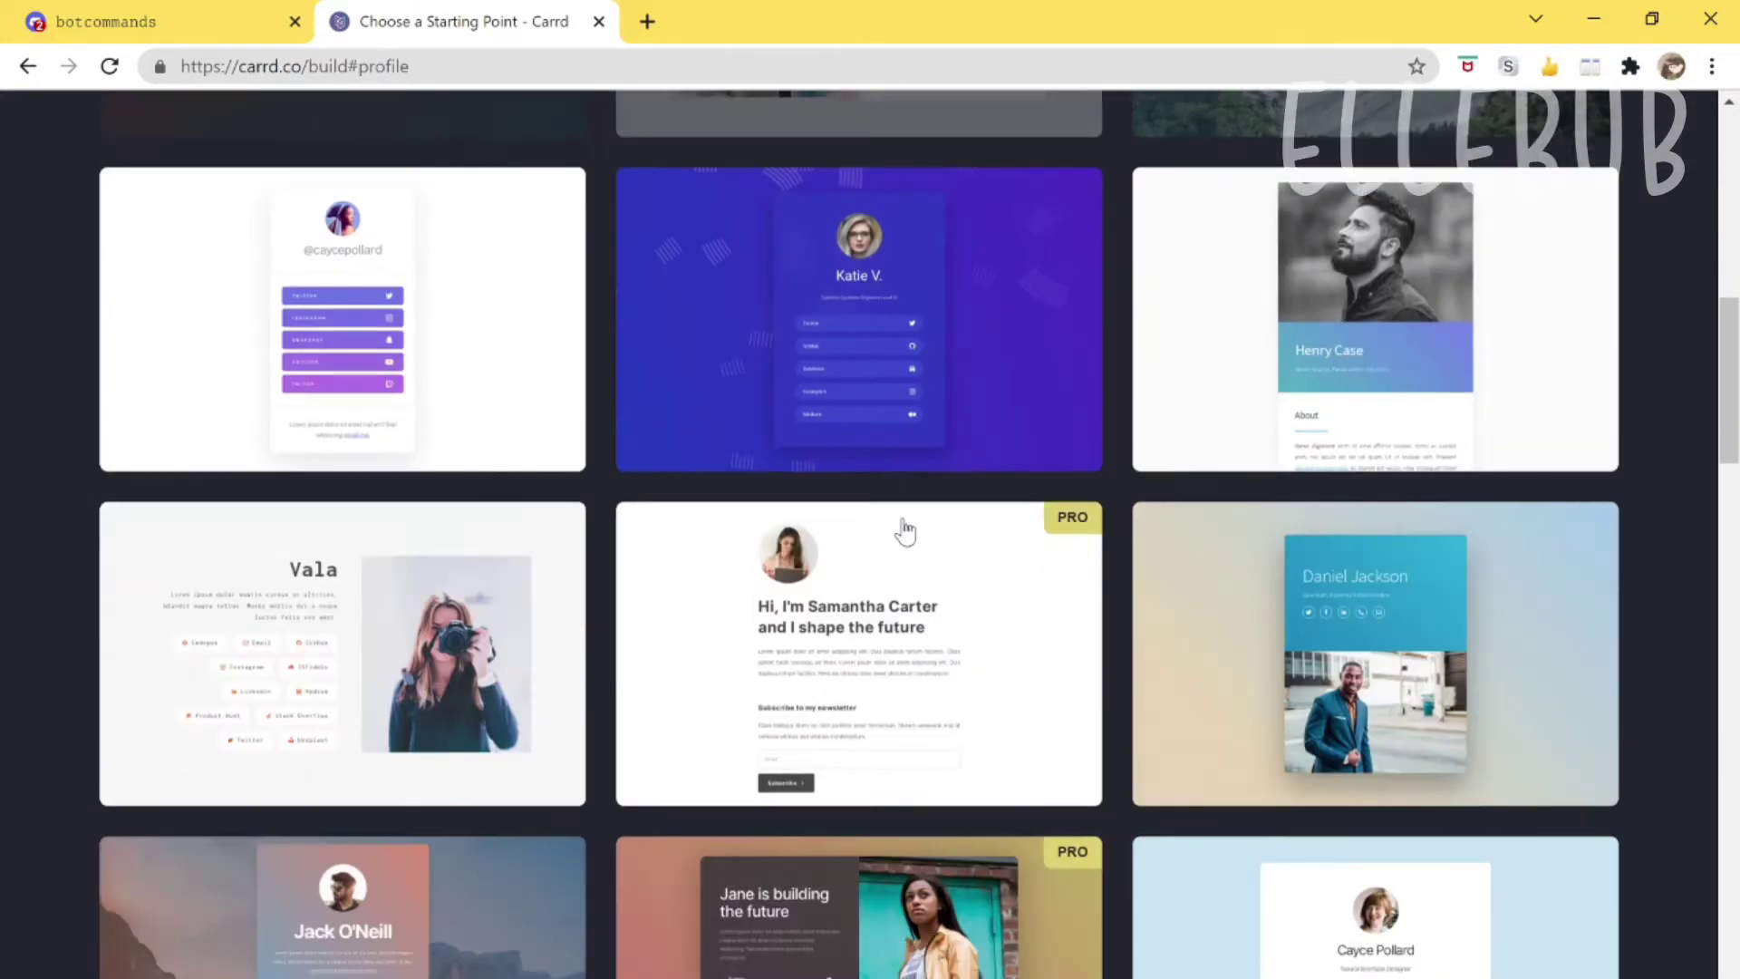
scroll(902, 543, "up", 2)
scroll(899, 555, "down", 3)
scroll(893, 571, "down", 10)
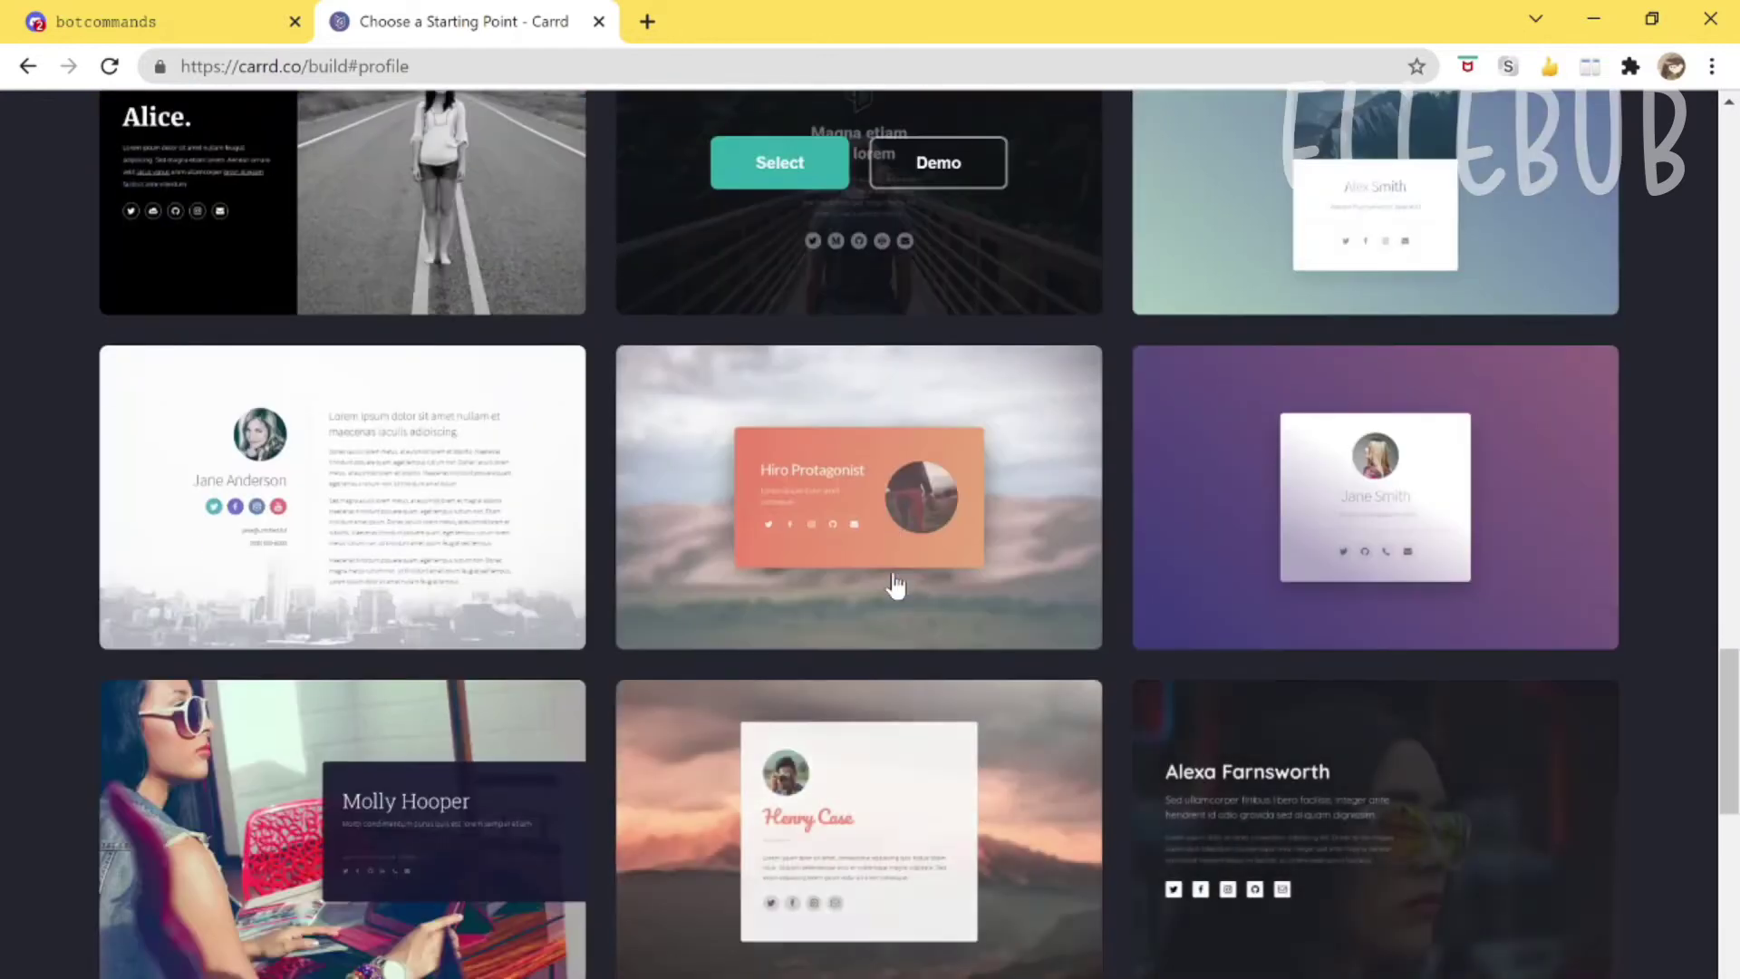
scroll(1359, 453, "up", 18)
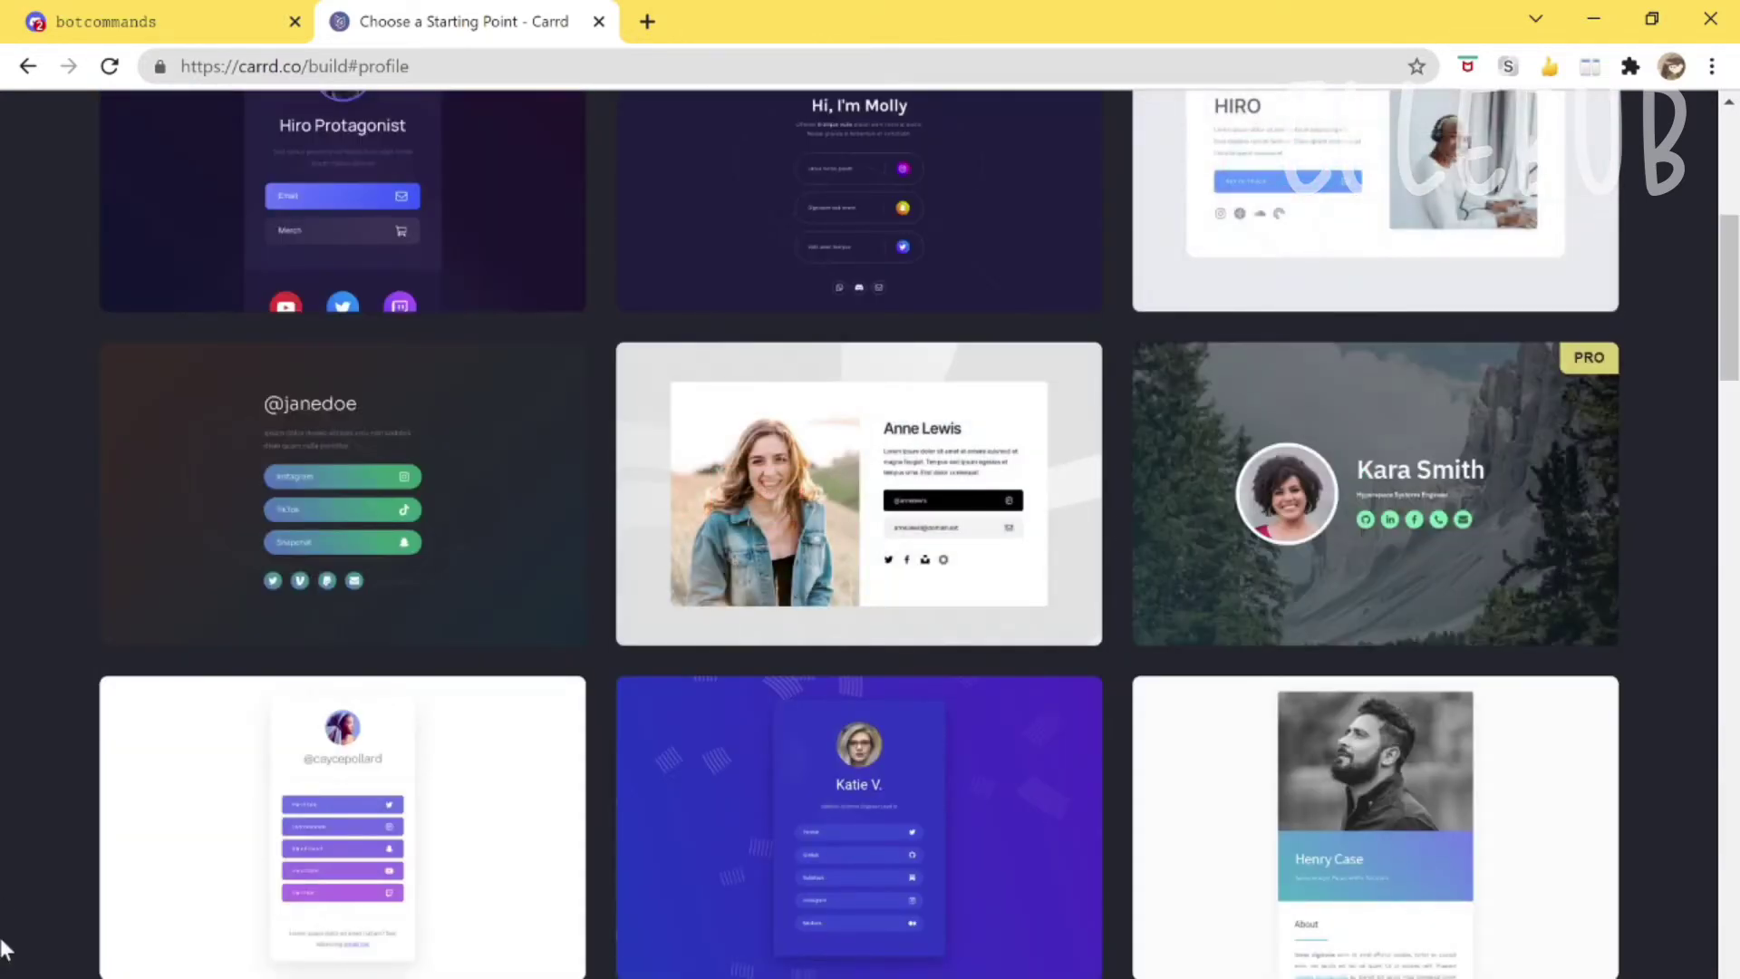
scroll(1067, 464, "down", 14)
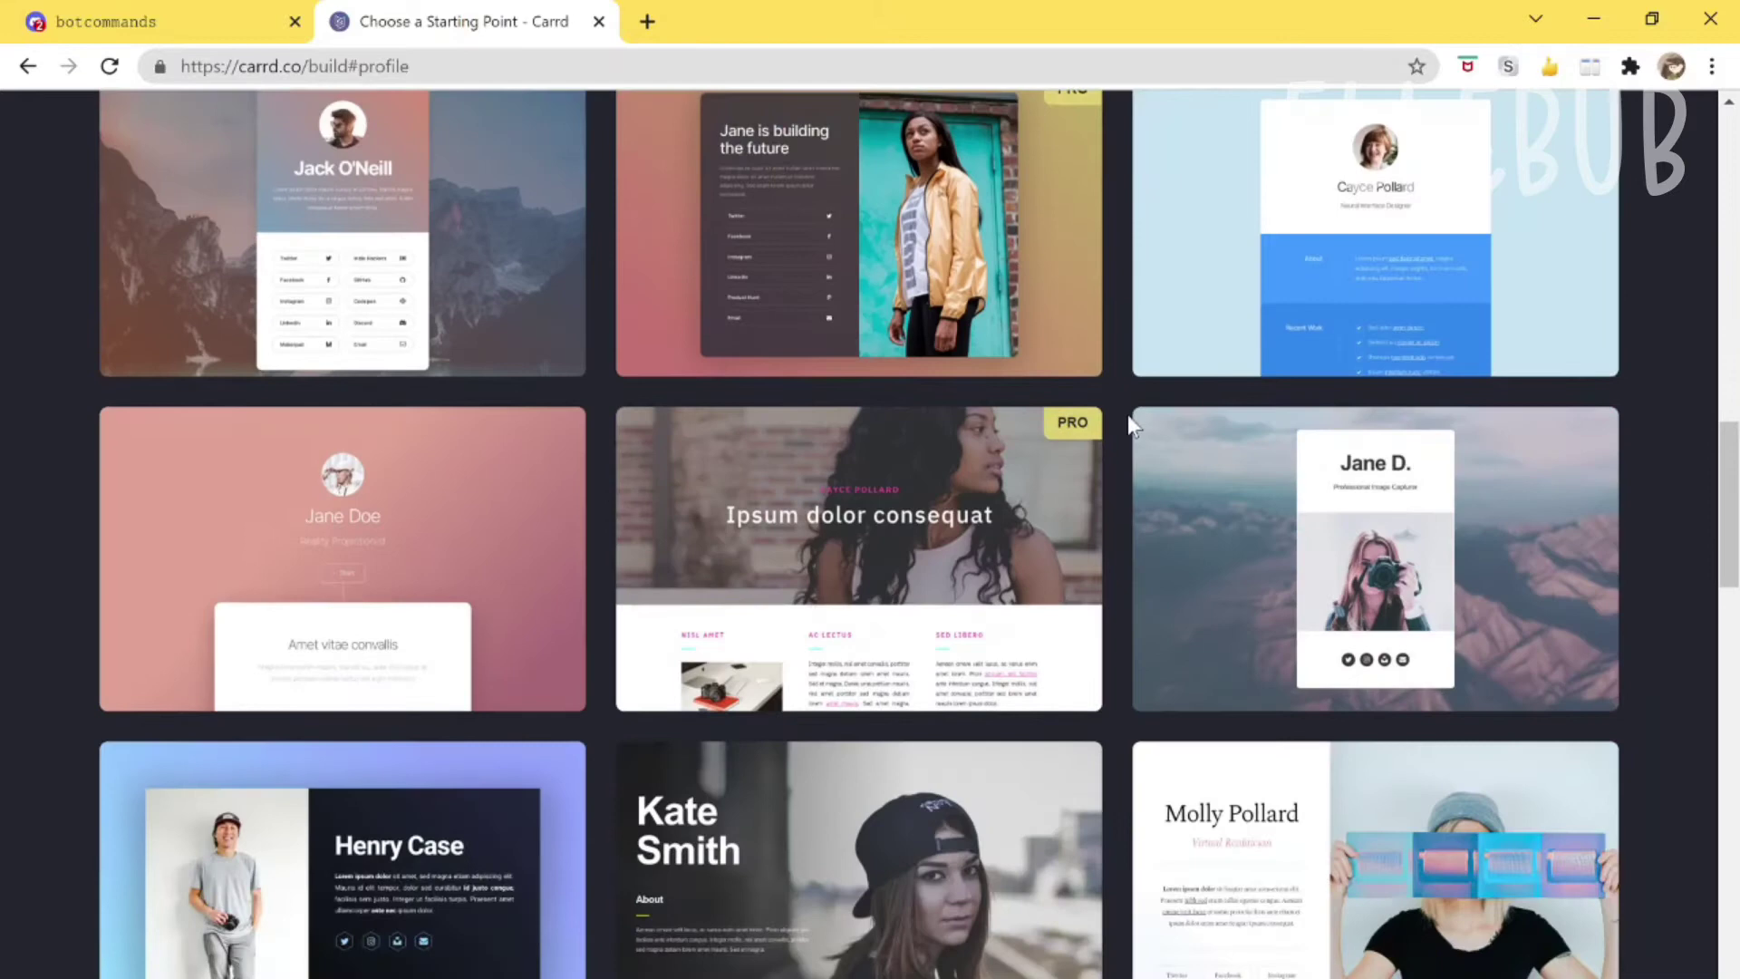
scroll(1127, 415, "up", 4)
scroll(1058, 734, "down", 1)
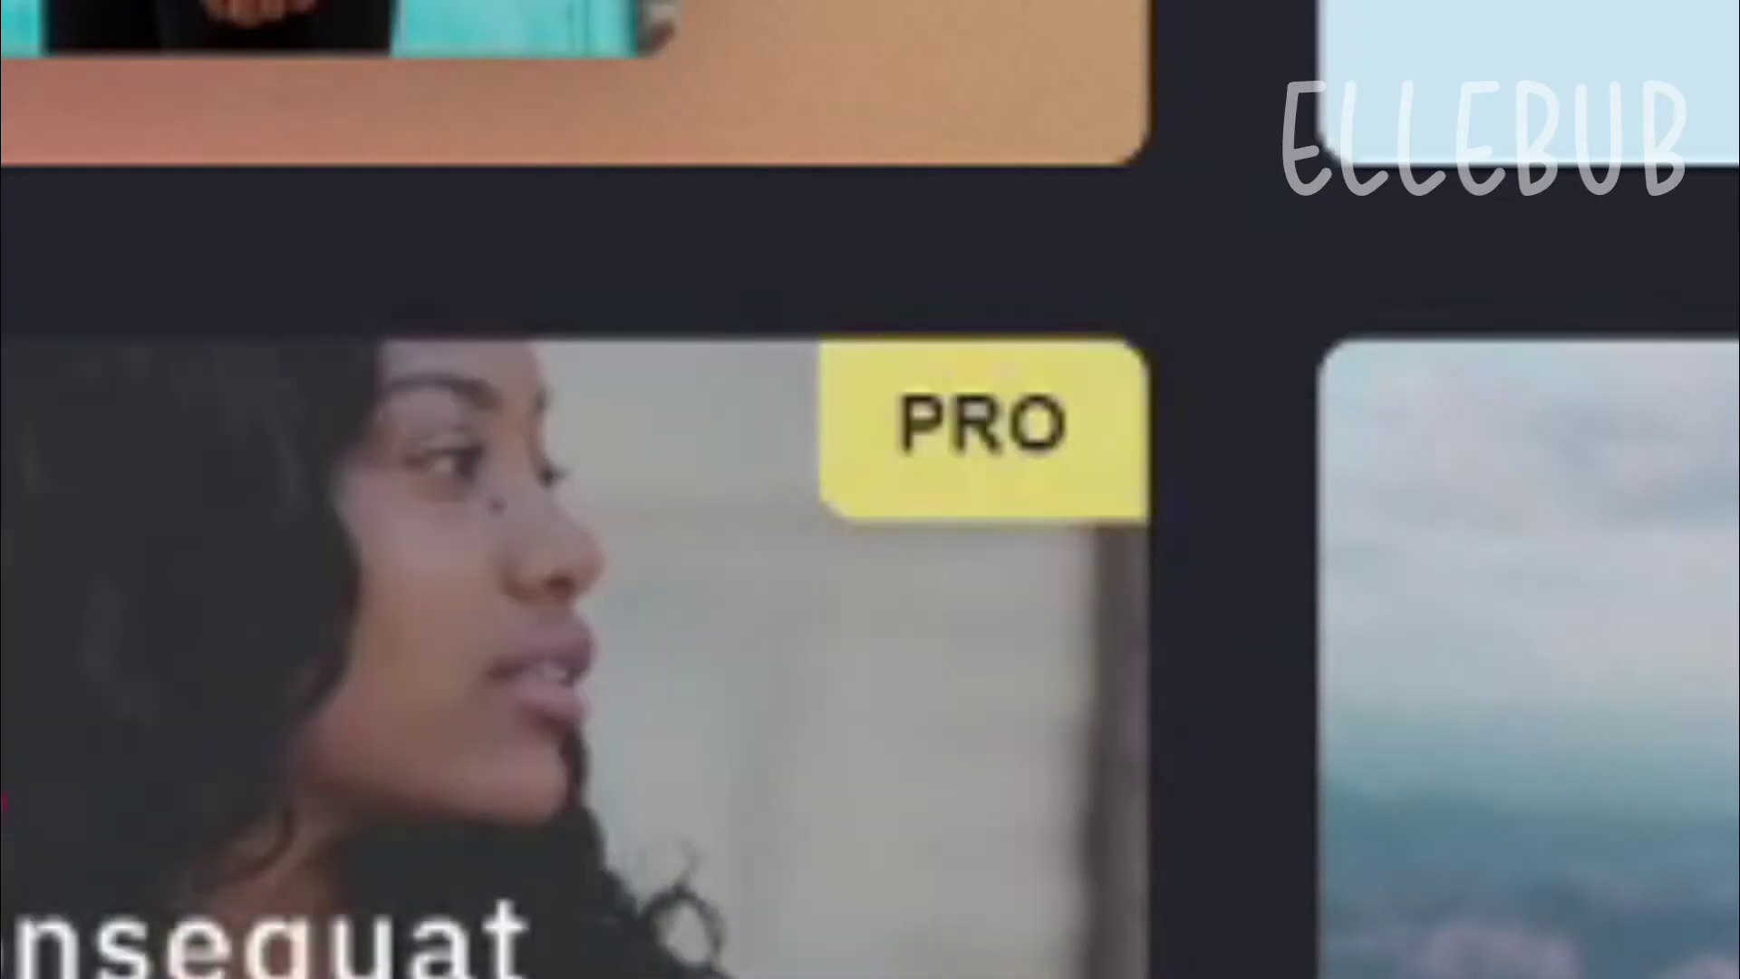
scroll(1004, 678, "up", 2)
scroll(1005, 678, "up", 15)
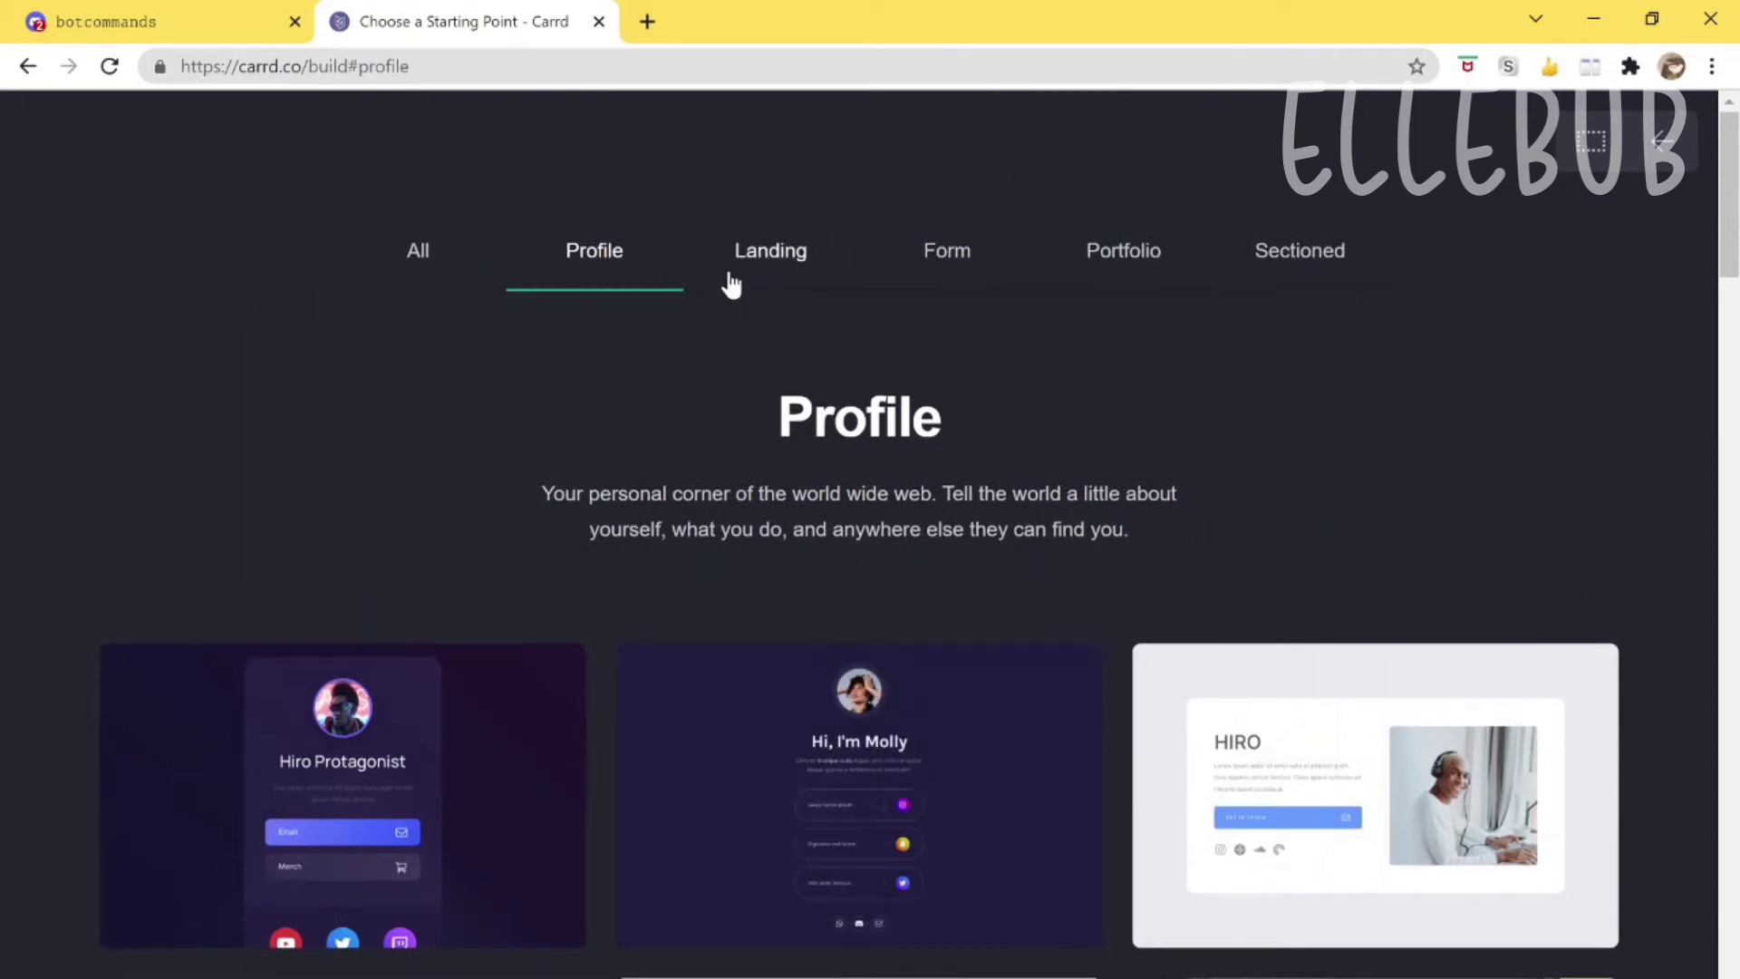
scroll(1058, 577, "down", 10)
scroll(1057, 570, "down", 7)
scroll(1057, 571, "up", 14)
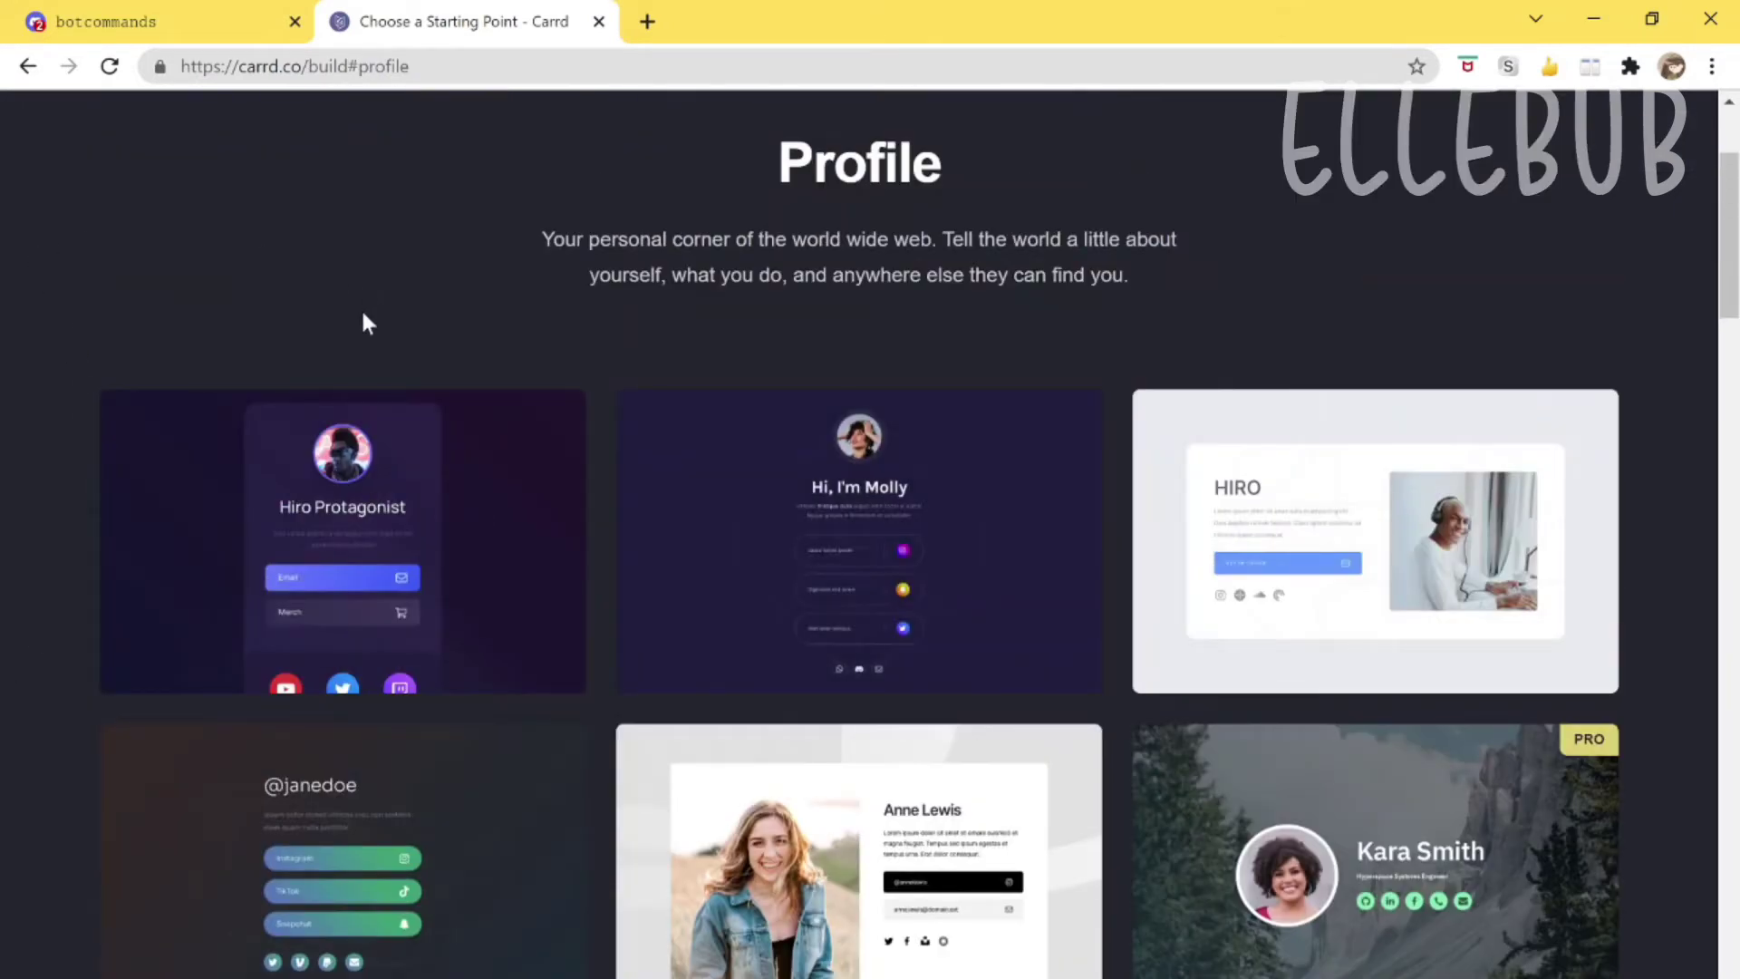
scroll(605, 612, "down", 9)
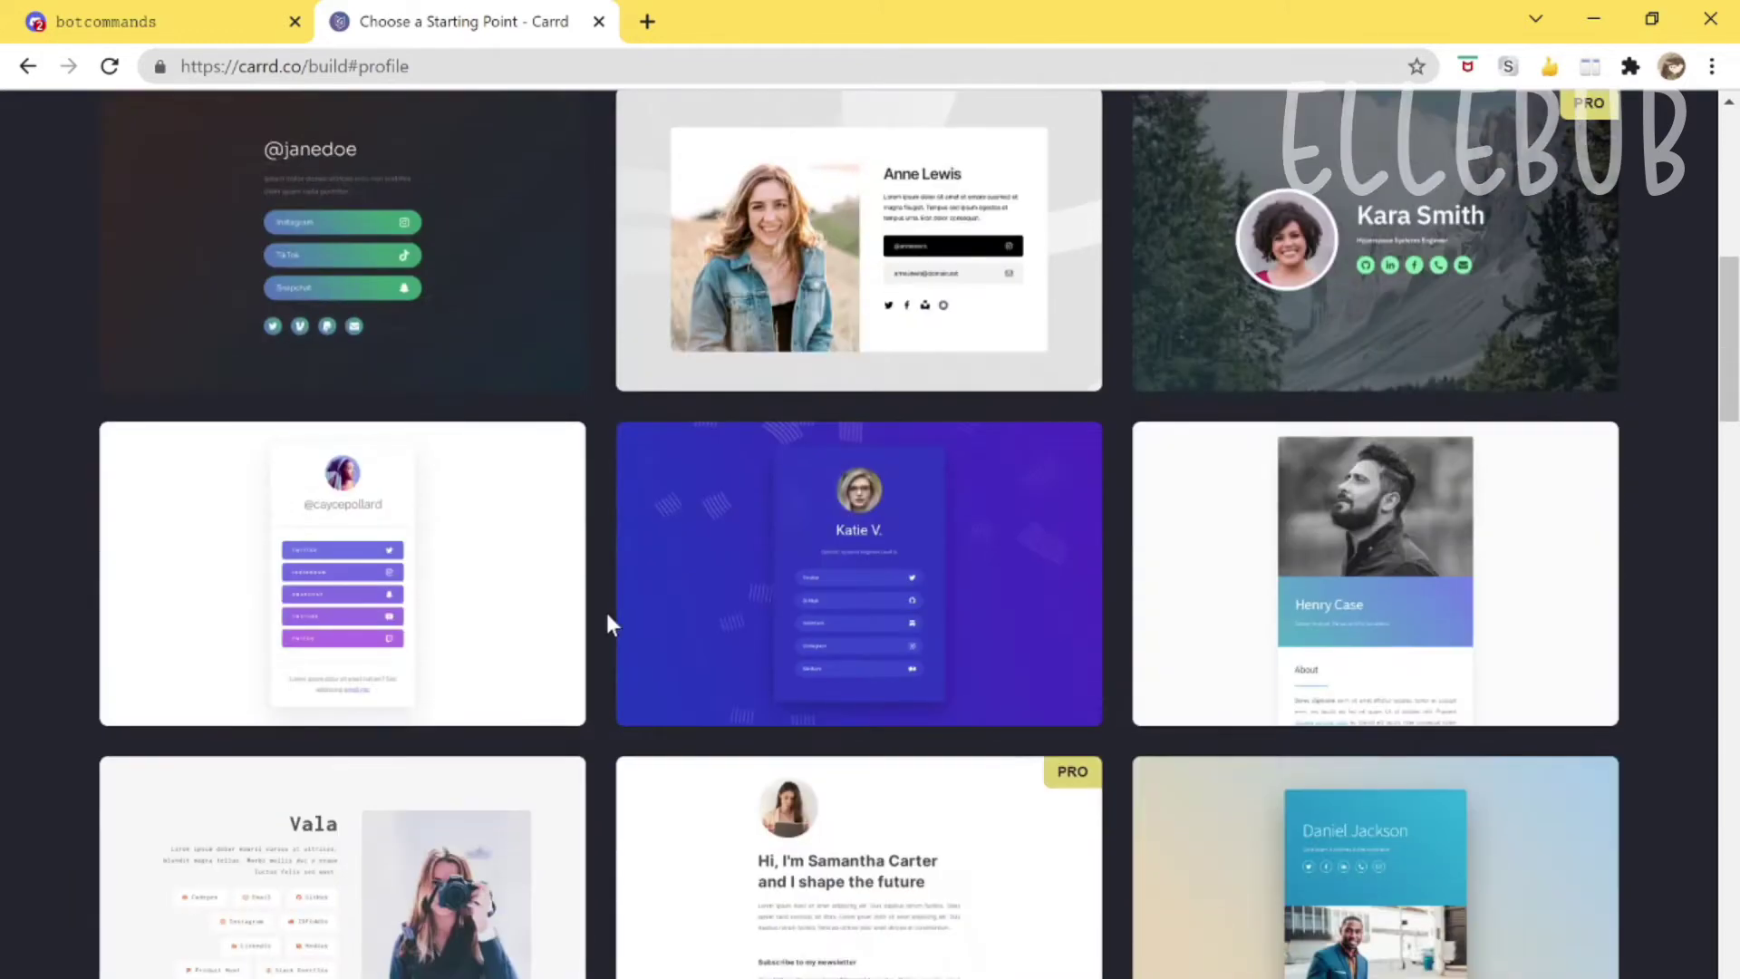
scroll(607, 612, "down", 6)
scroll(609, 610, "up", 15)
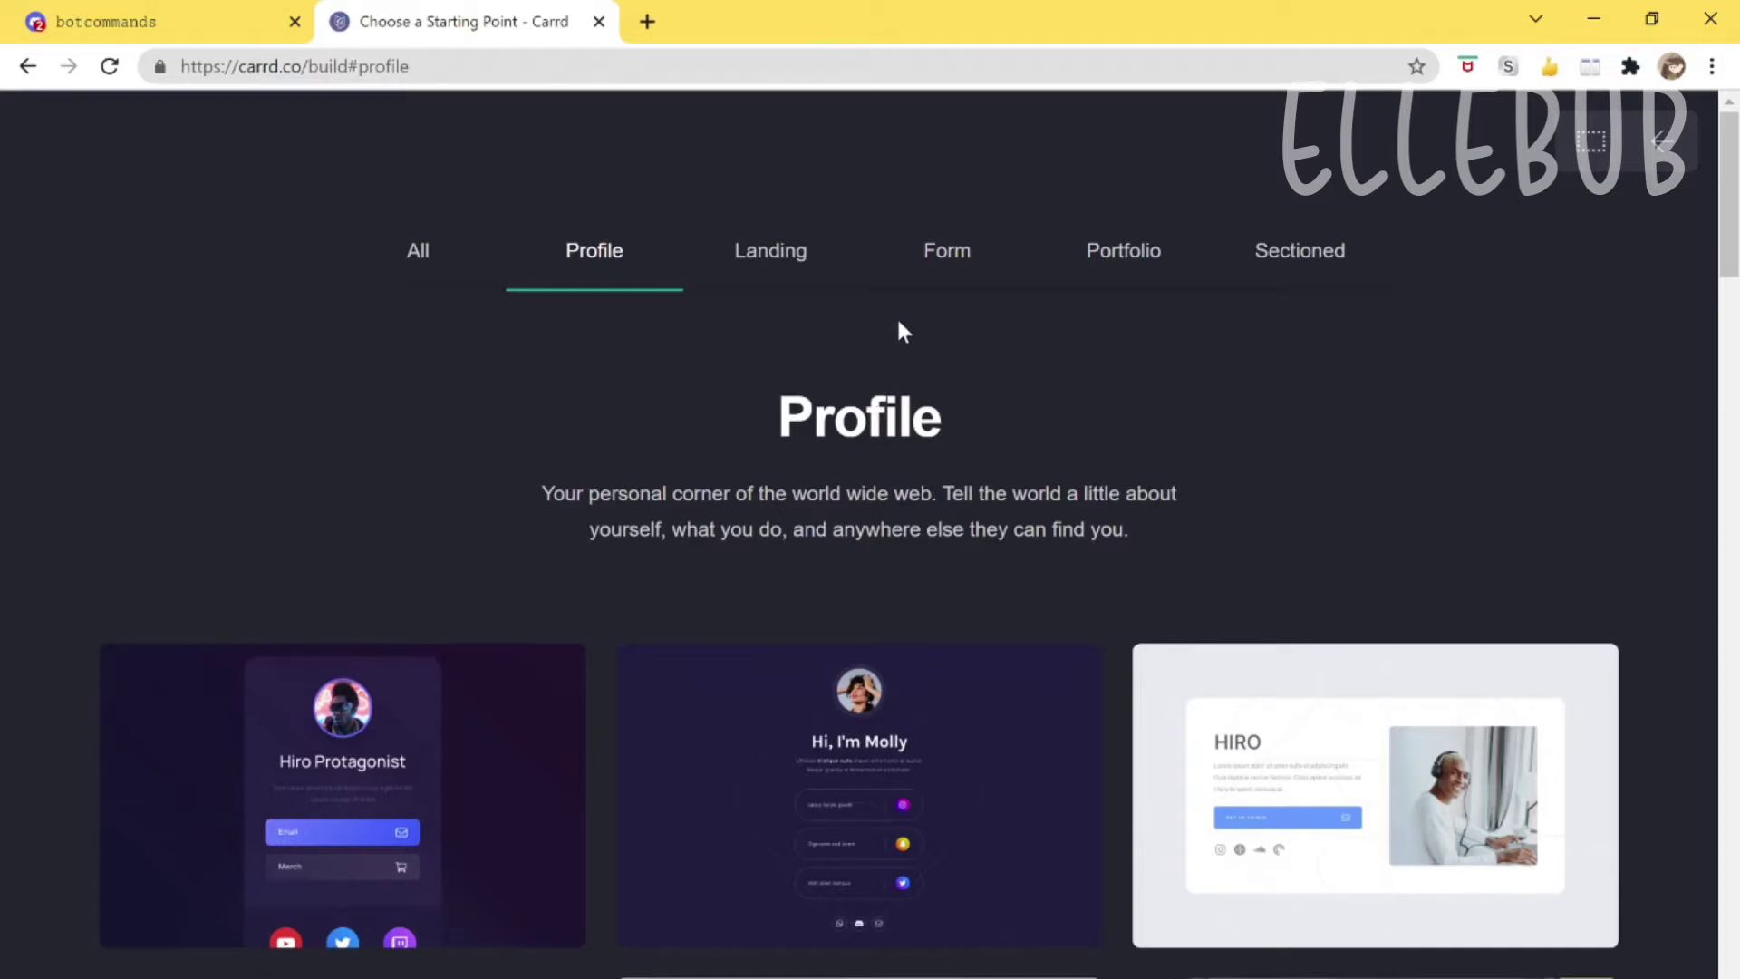
Switch the gallery to the Landing category and look through its templates.
scroll(738, 311, "down", 1)
scroll(789, 227, "up", 1)
left_click(769, 249)
scroll(723, 451, "down", 3)
scroll(725, 449, "down", 20)
scroll(1041, 377, "up", 10)
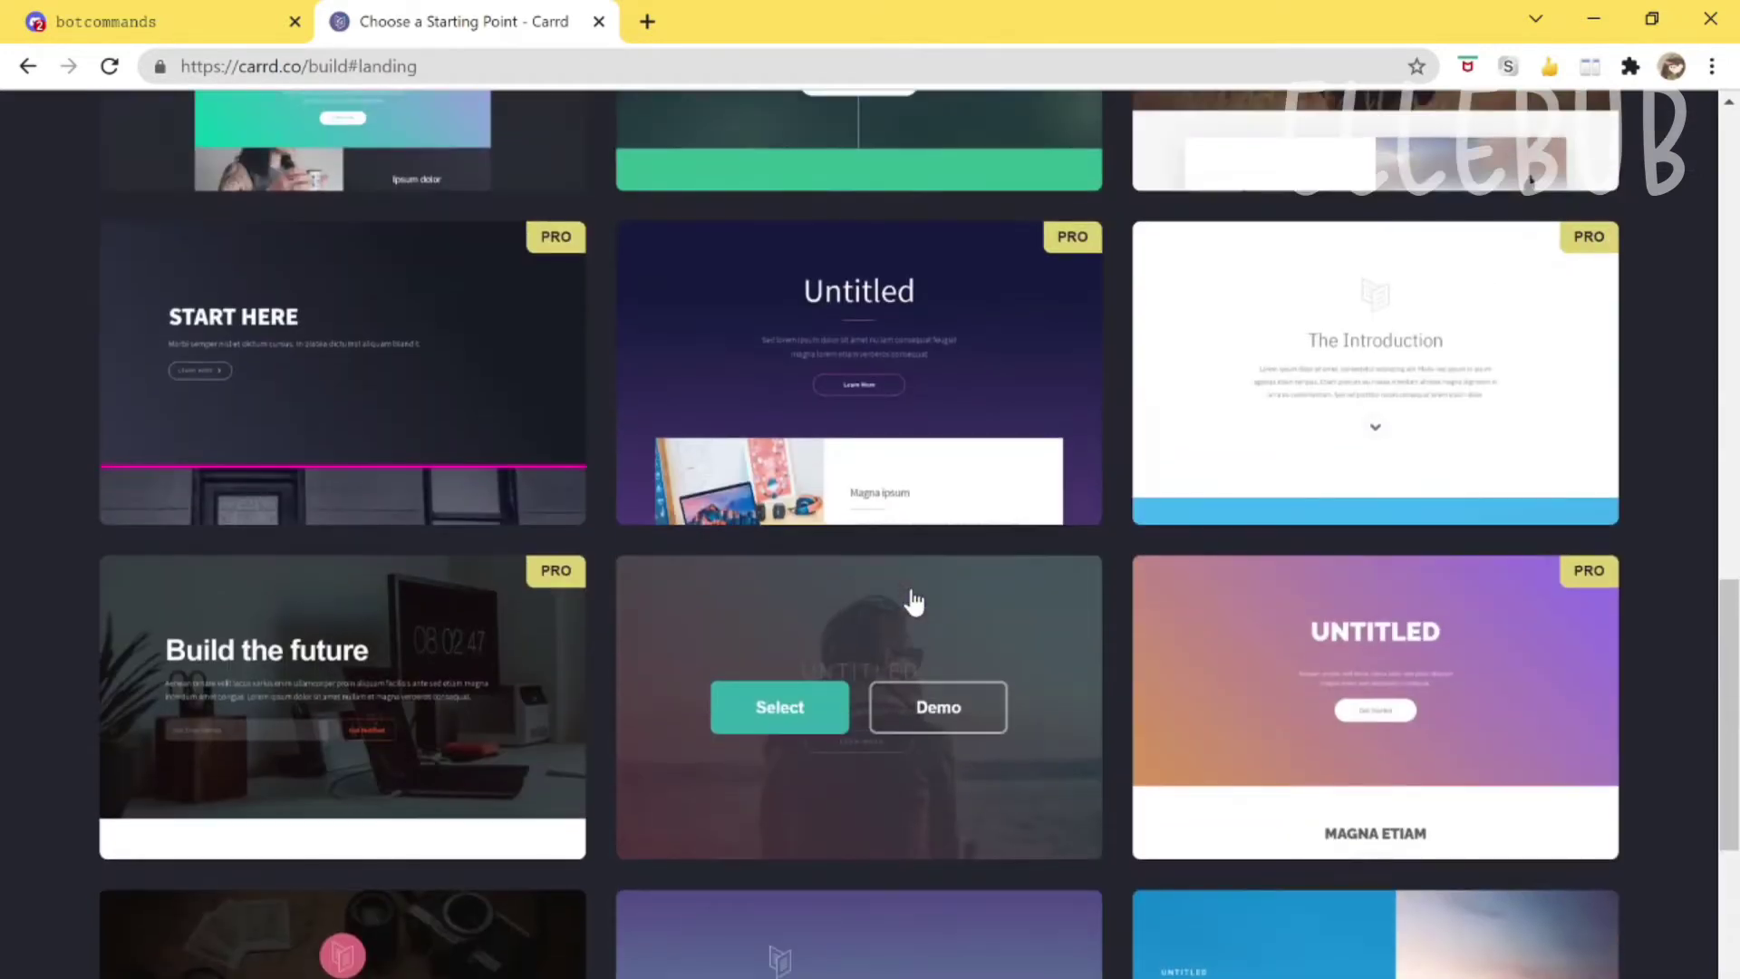
scroll(901, 579, "up", 15)
scroll(716, 468, "down", 7)
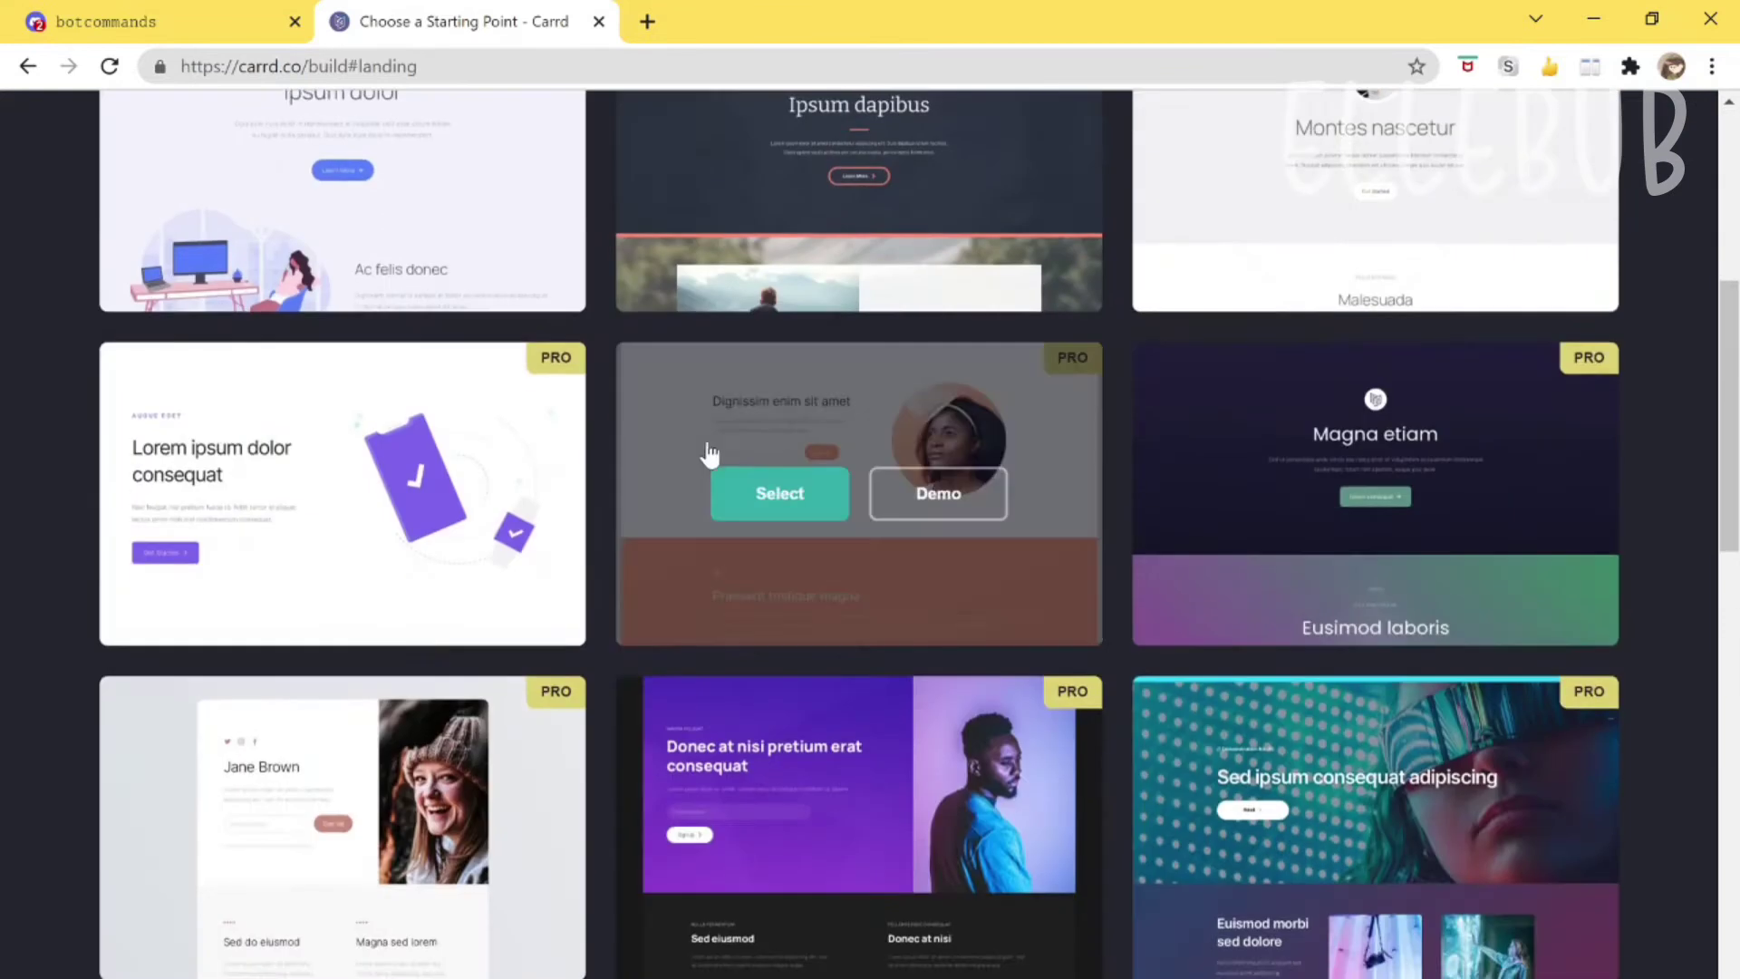
scroll(590, 513, "down", 20)
scroll(619, 551, "up", 8)
scroll(619, 551, "up", 10)
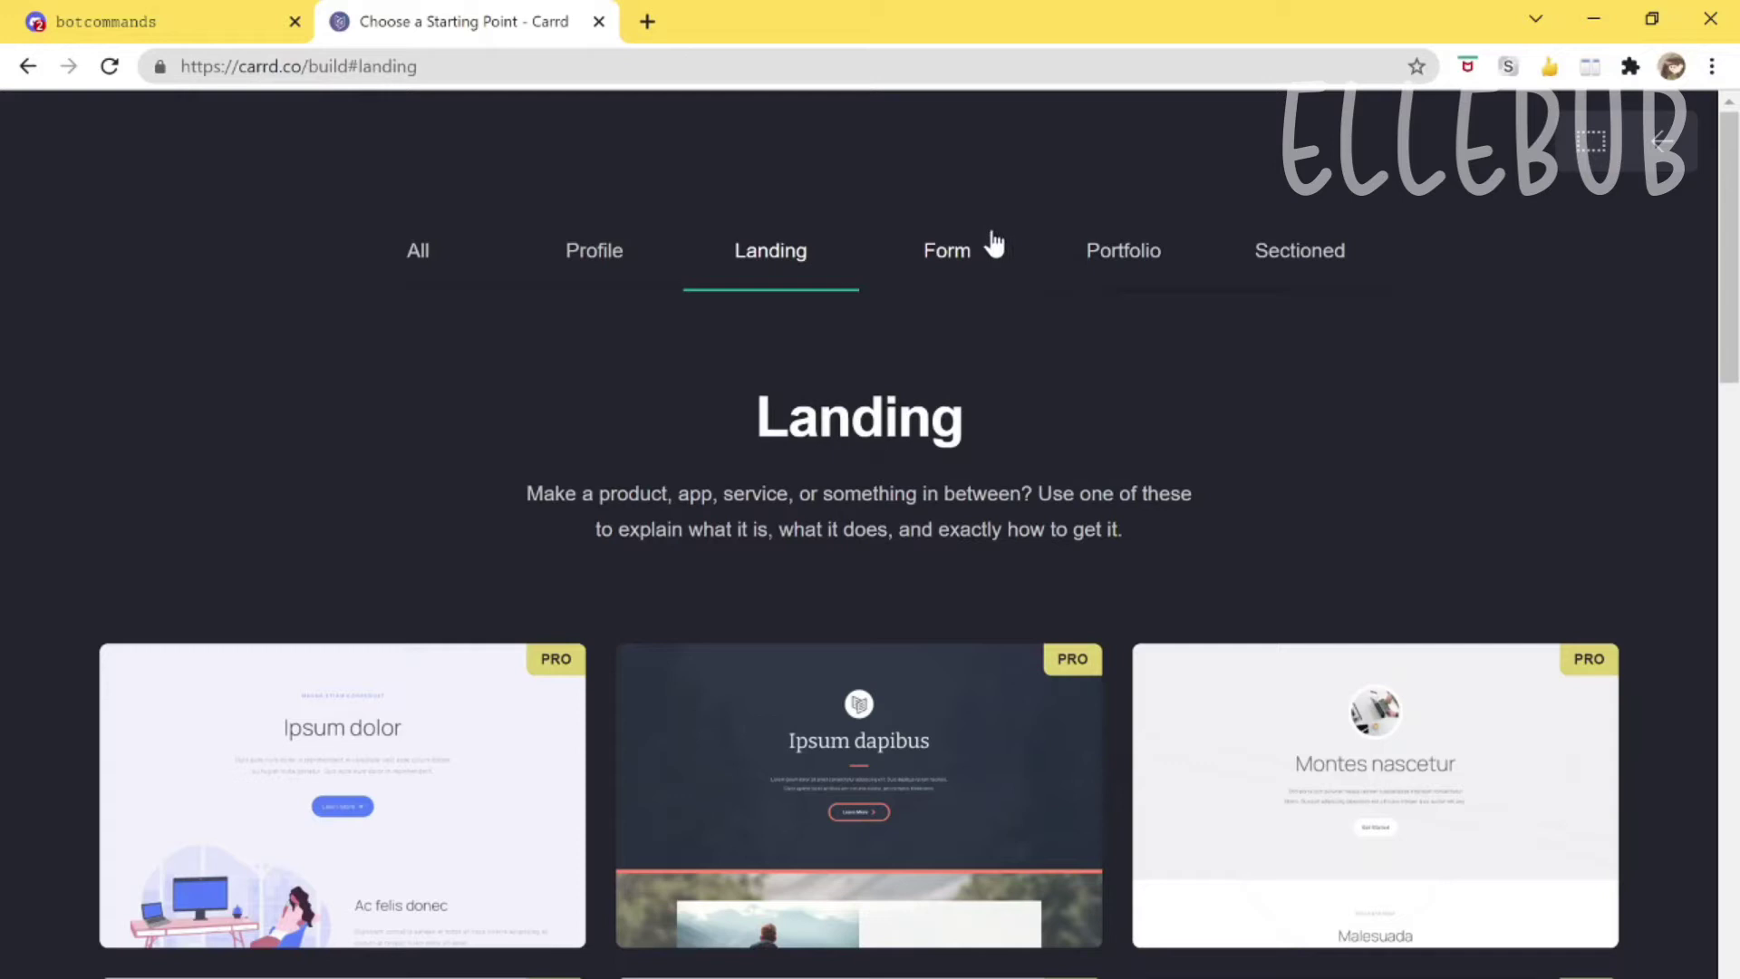
Show the Form category and look through its templates down to the end of the list.
left_click(945, 255)
scroll(1079, 607, "down", 15)
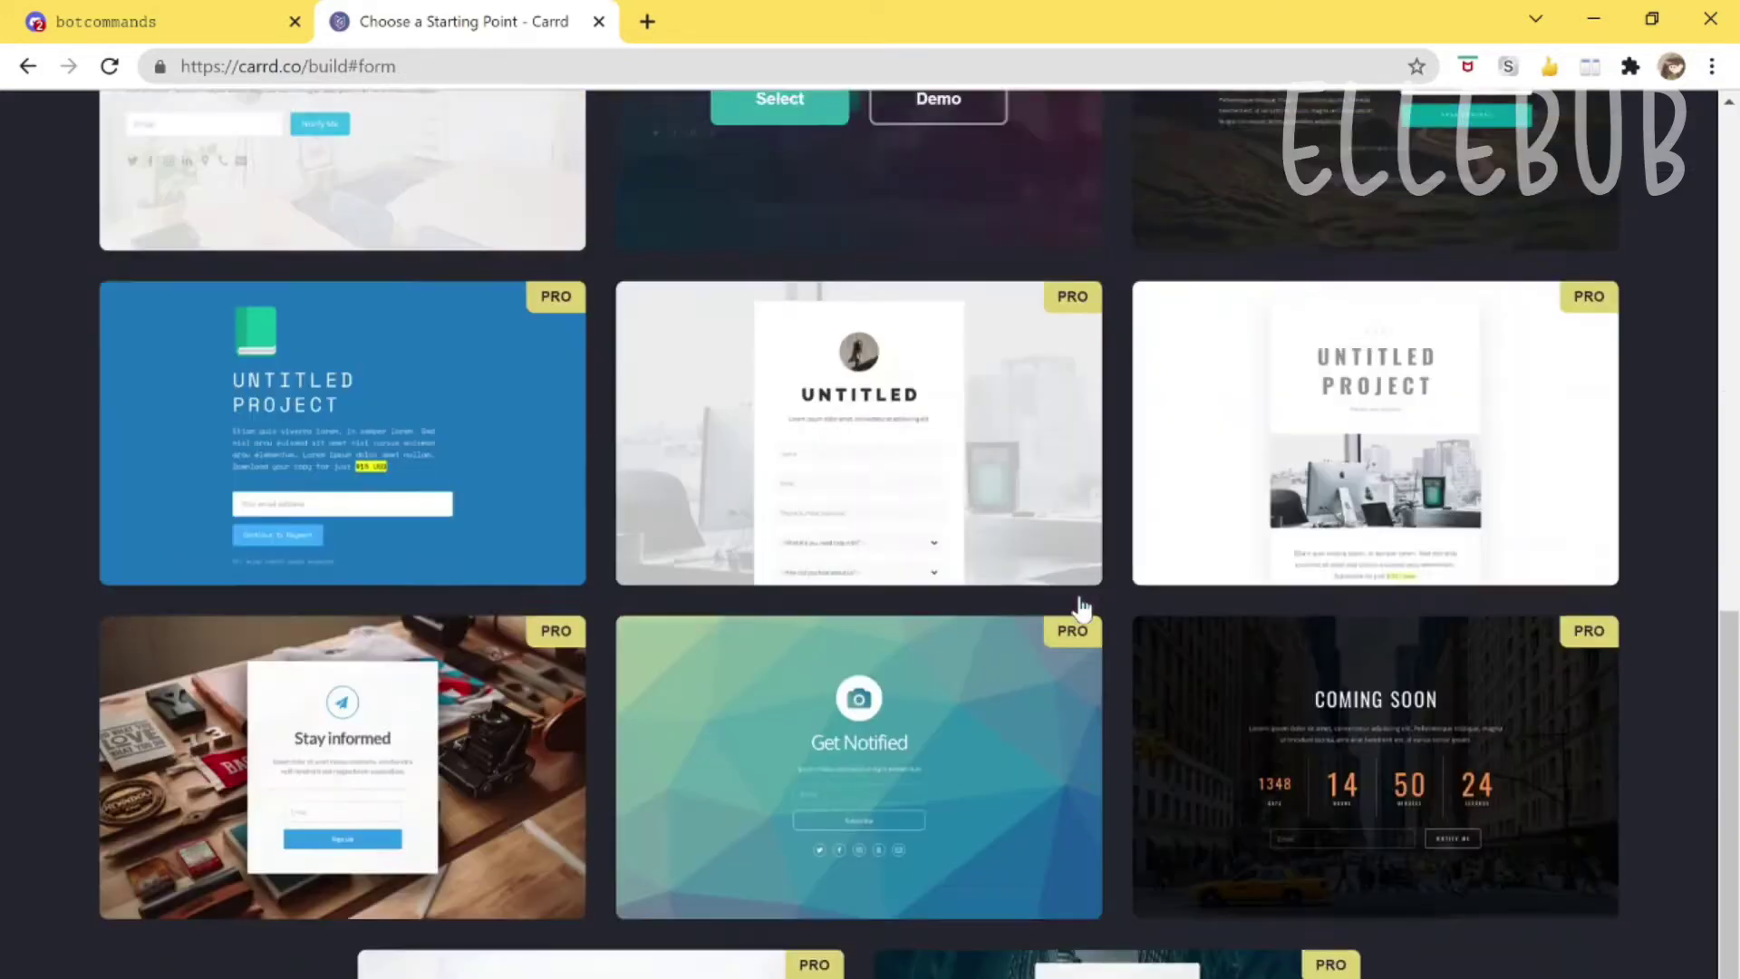
scroll(1081, 609, "up", 14)
scroll(1082, 609, "down", 16)
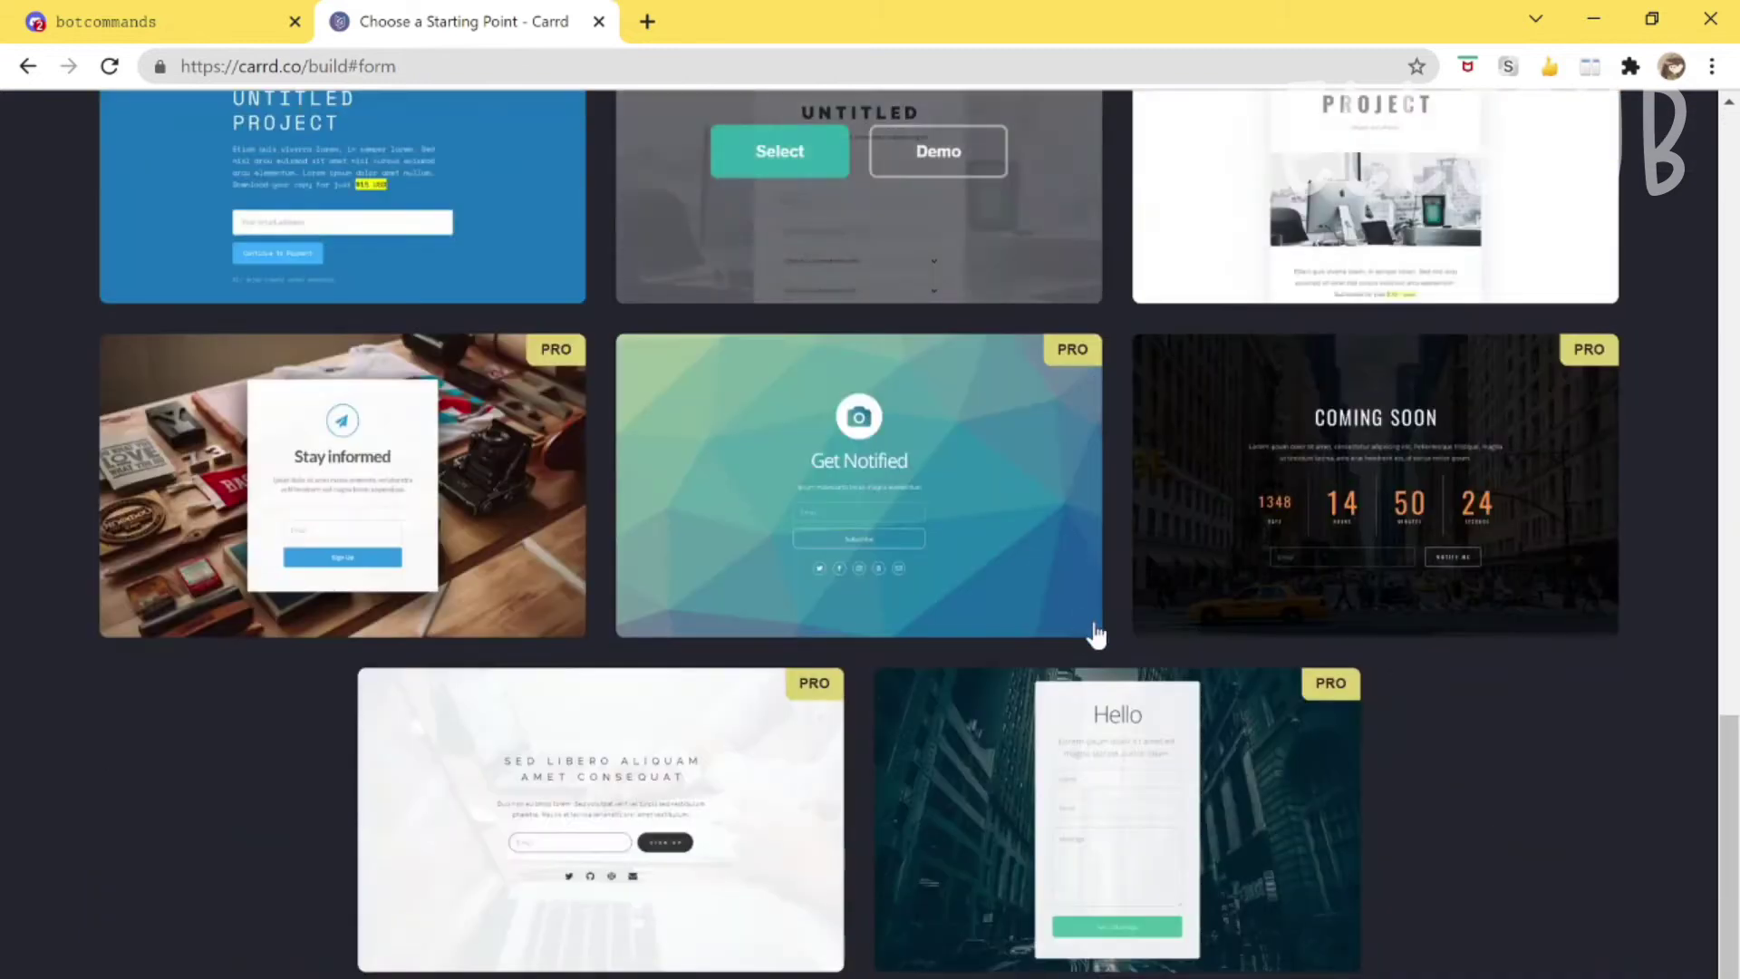
scroll(849, 739, "up", 15)
scroll(850, 738, "up", 2)
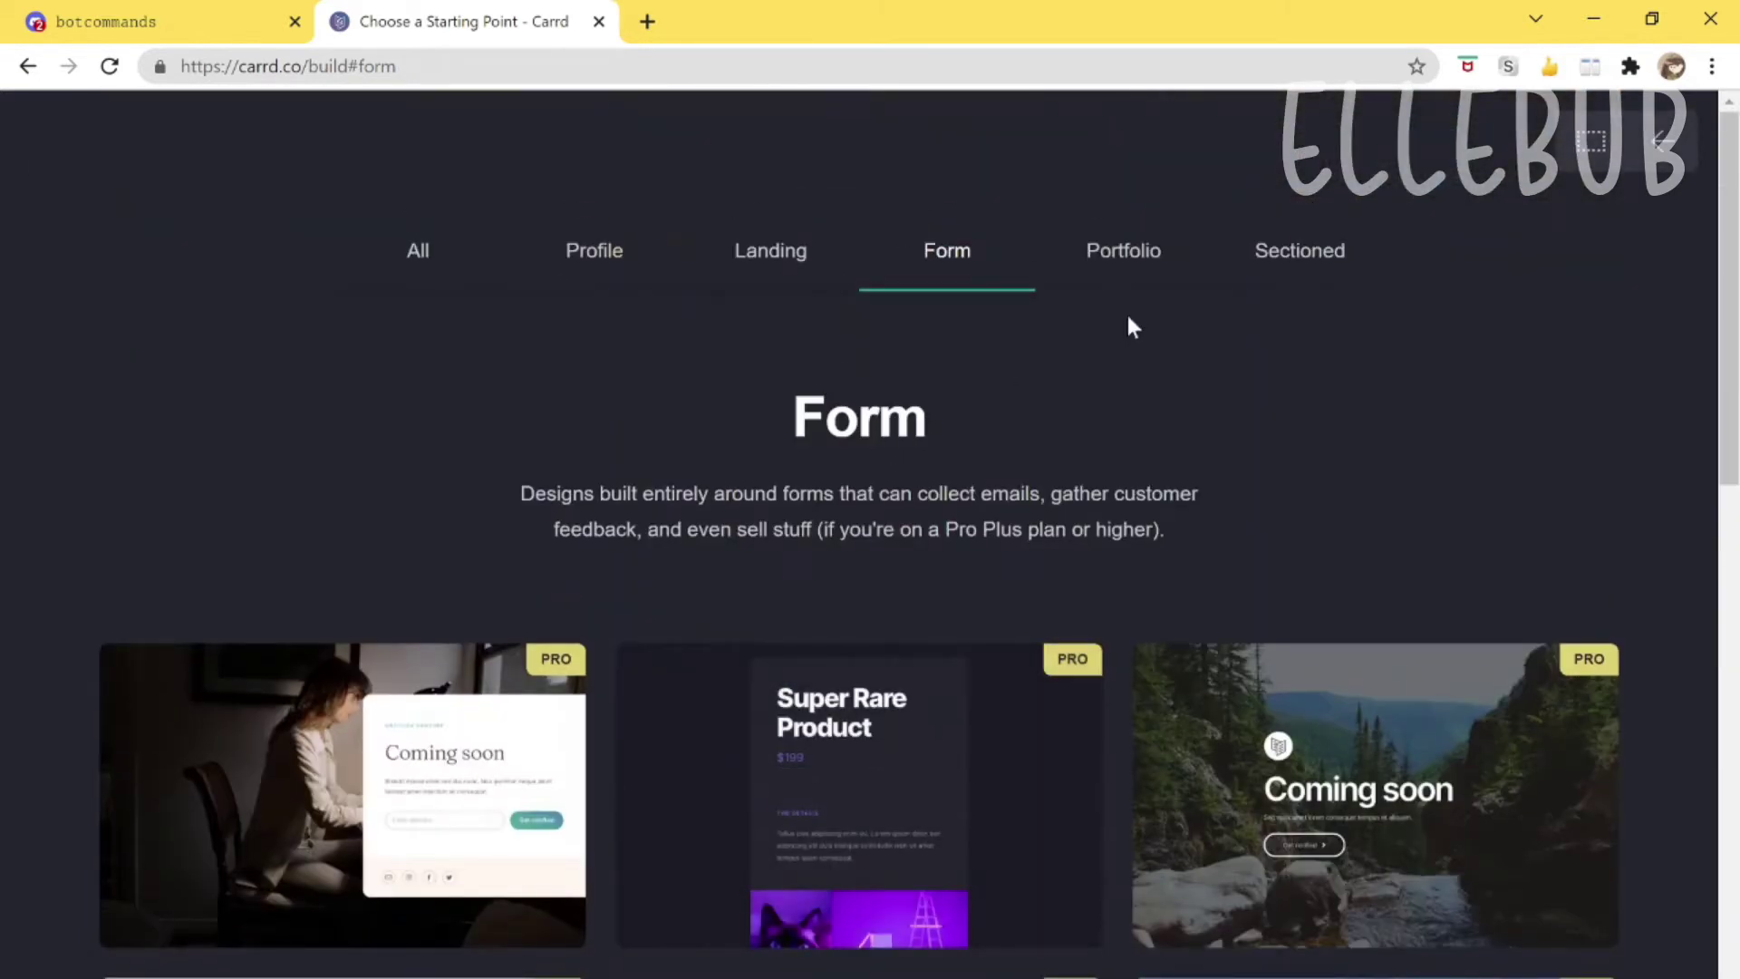
Show the Portfolio category and review its description and image-gallery templates.
left_click(1103, 265)
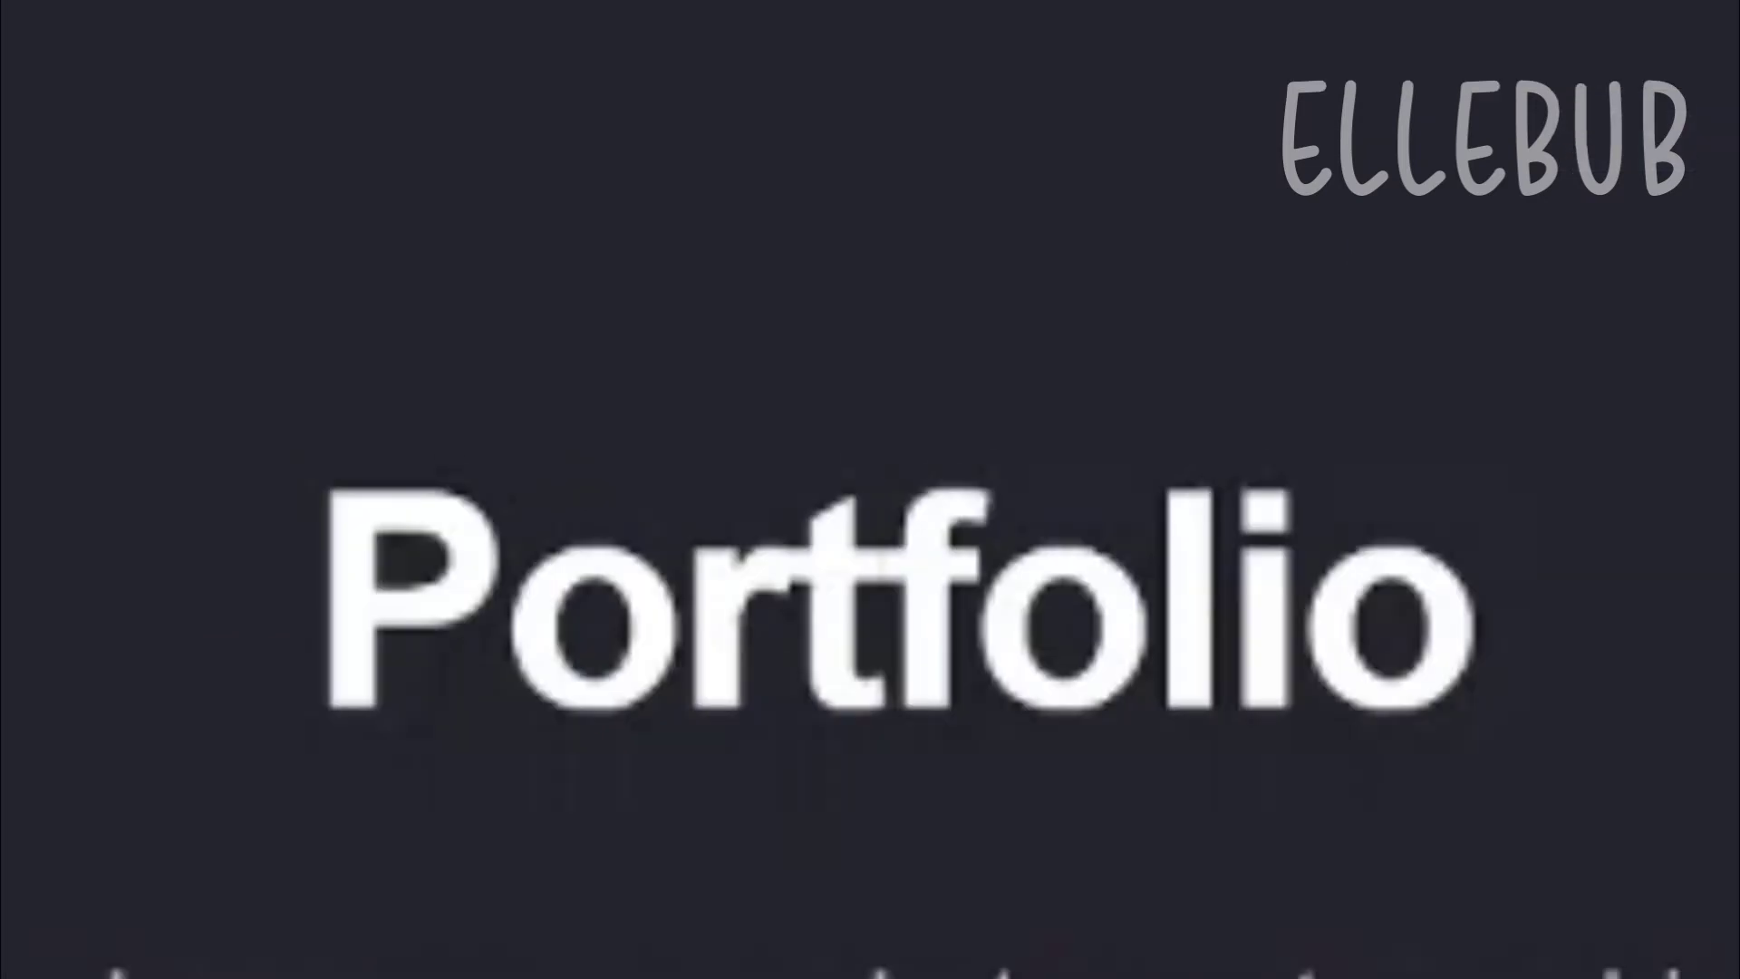
scroll(1103, 377, "down", 5)
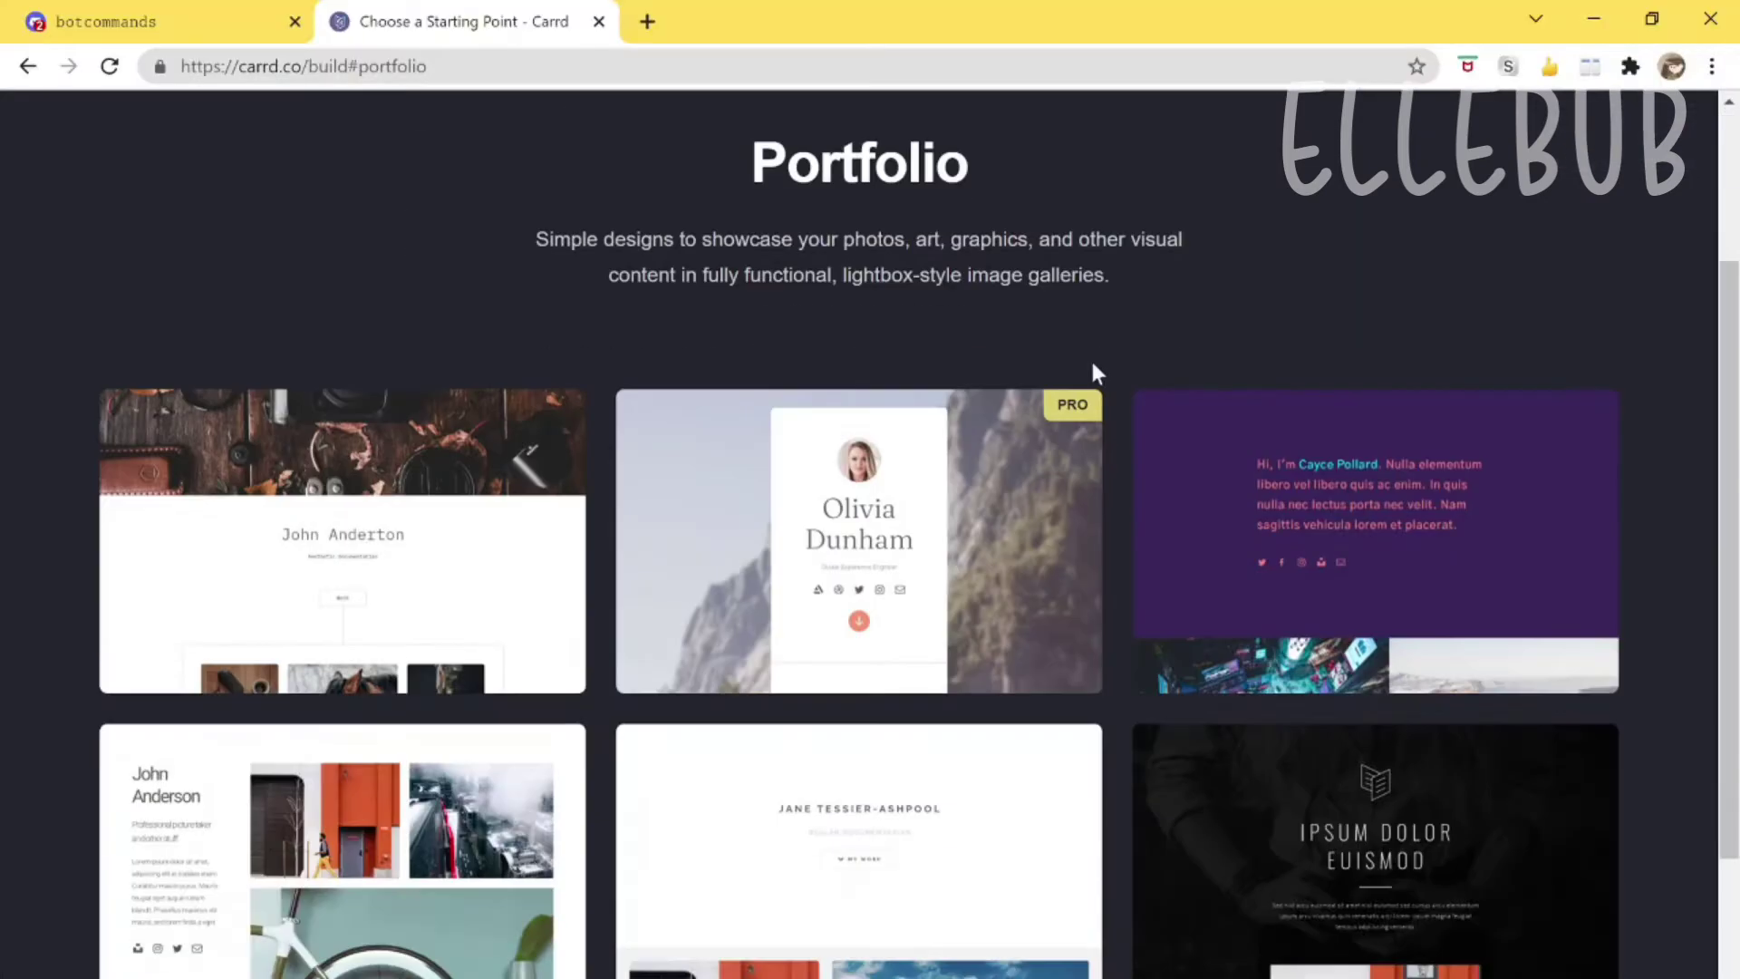
scroll(1087, 369, "up", 4)
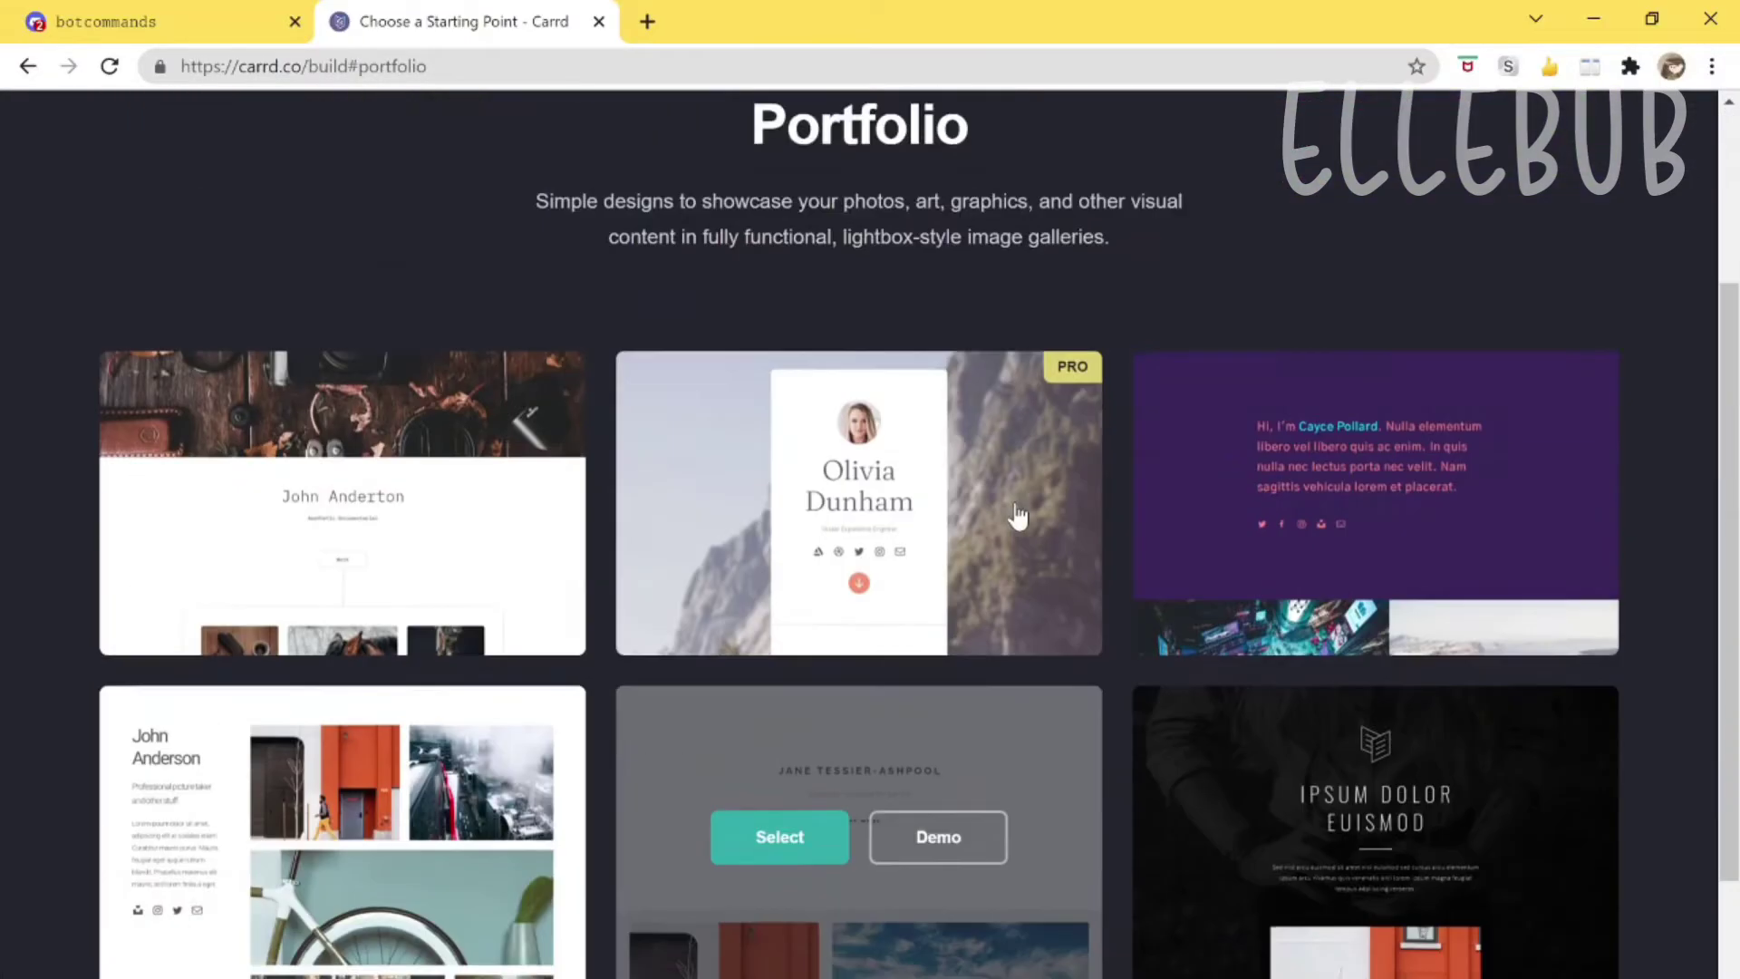
scroll(1018, 453, "up", 3)
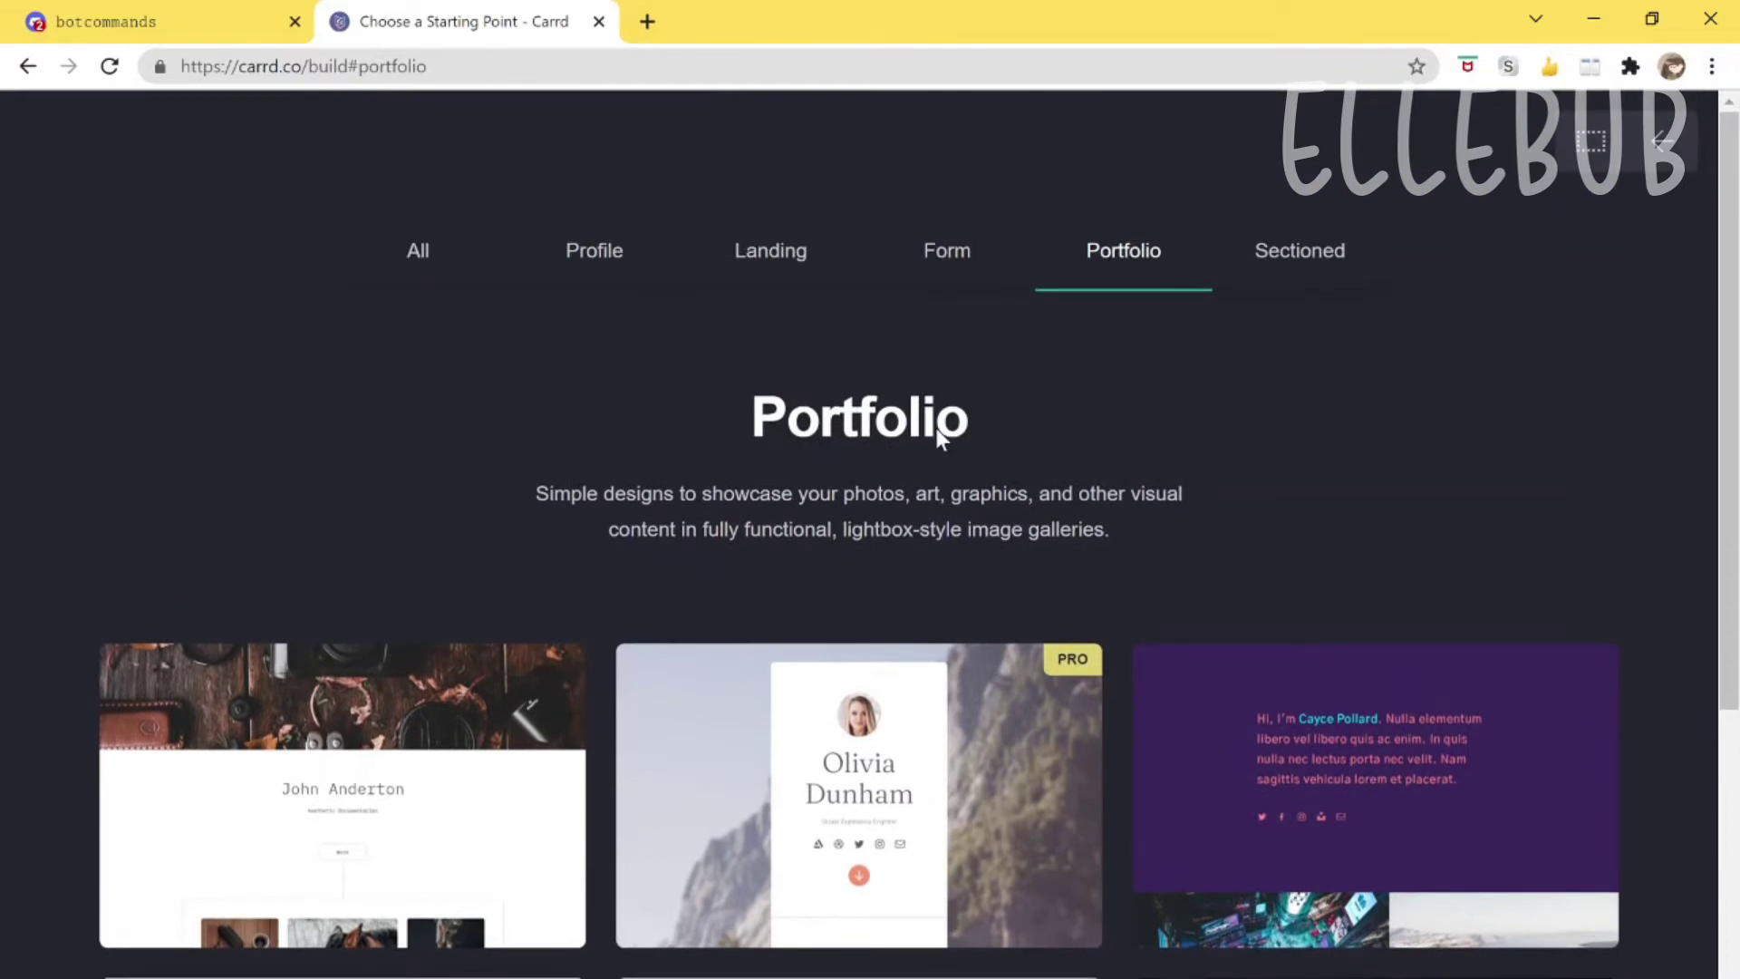
scroll(940, 420, "down", 6)
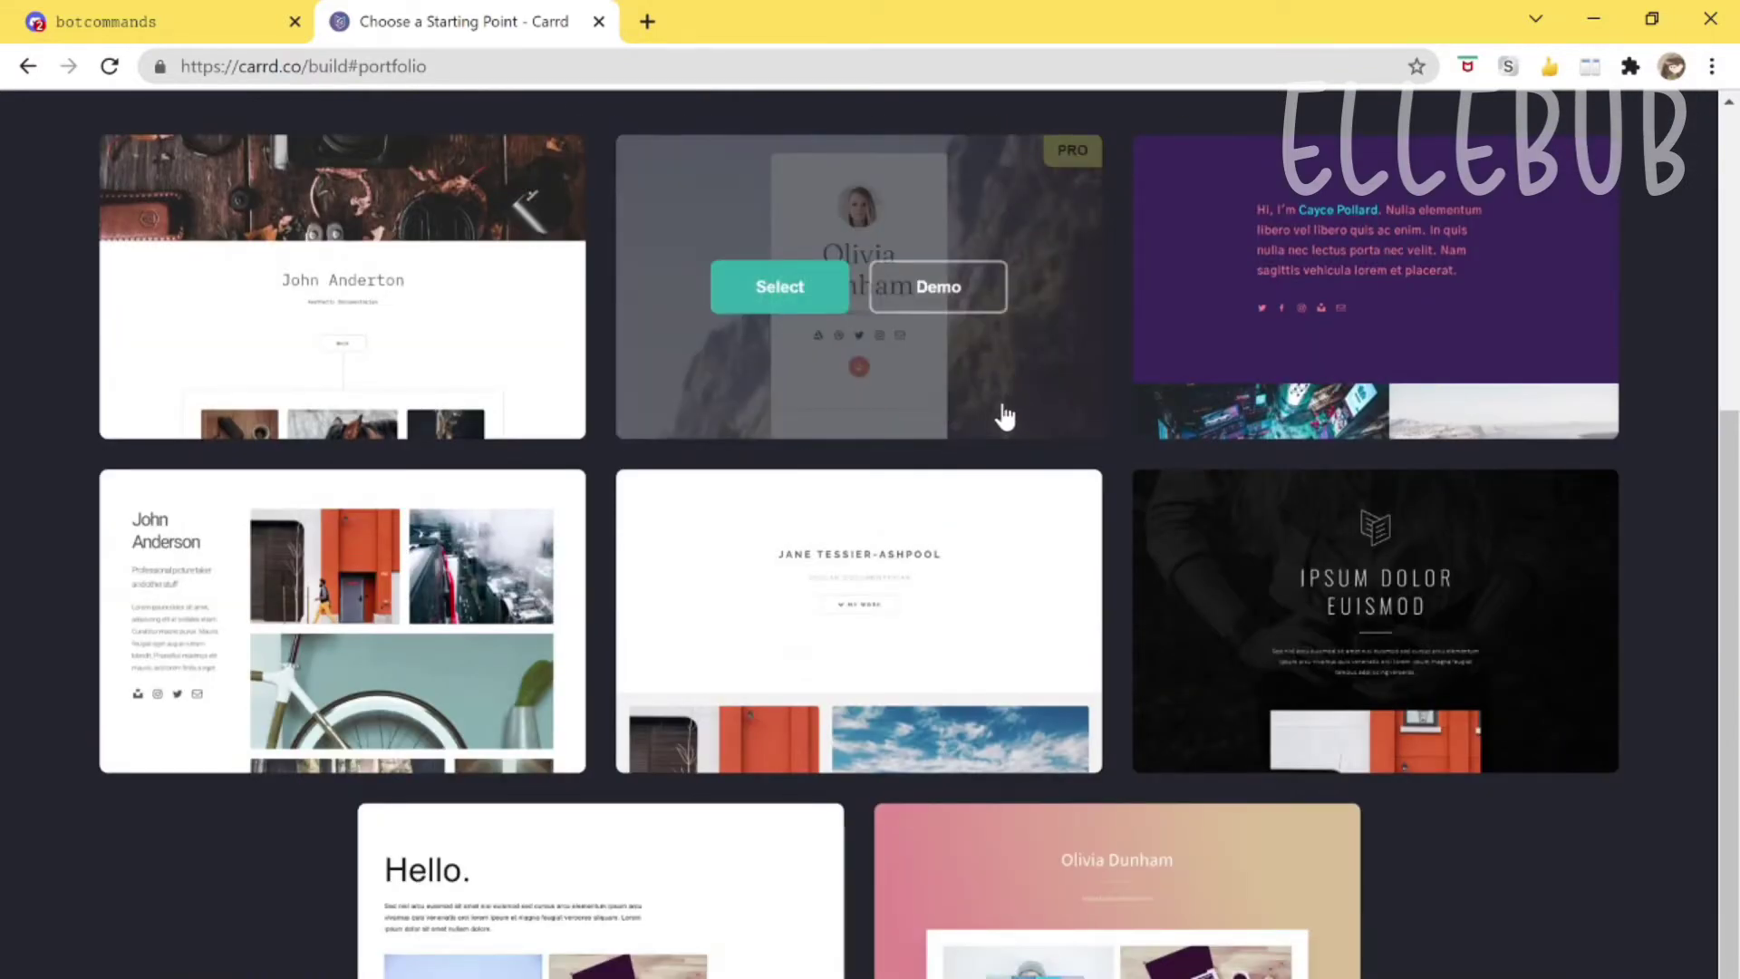
scroll(995, 404, "up", 4)
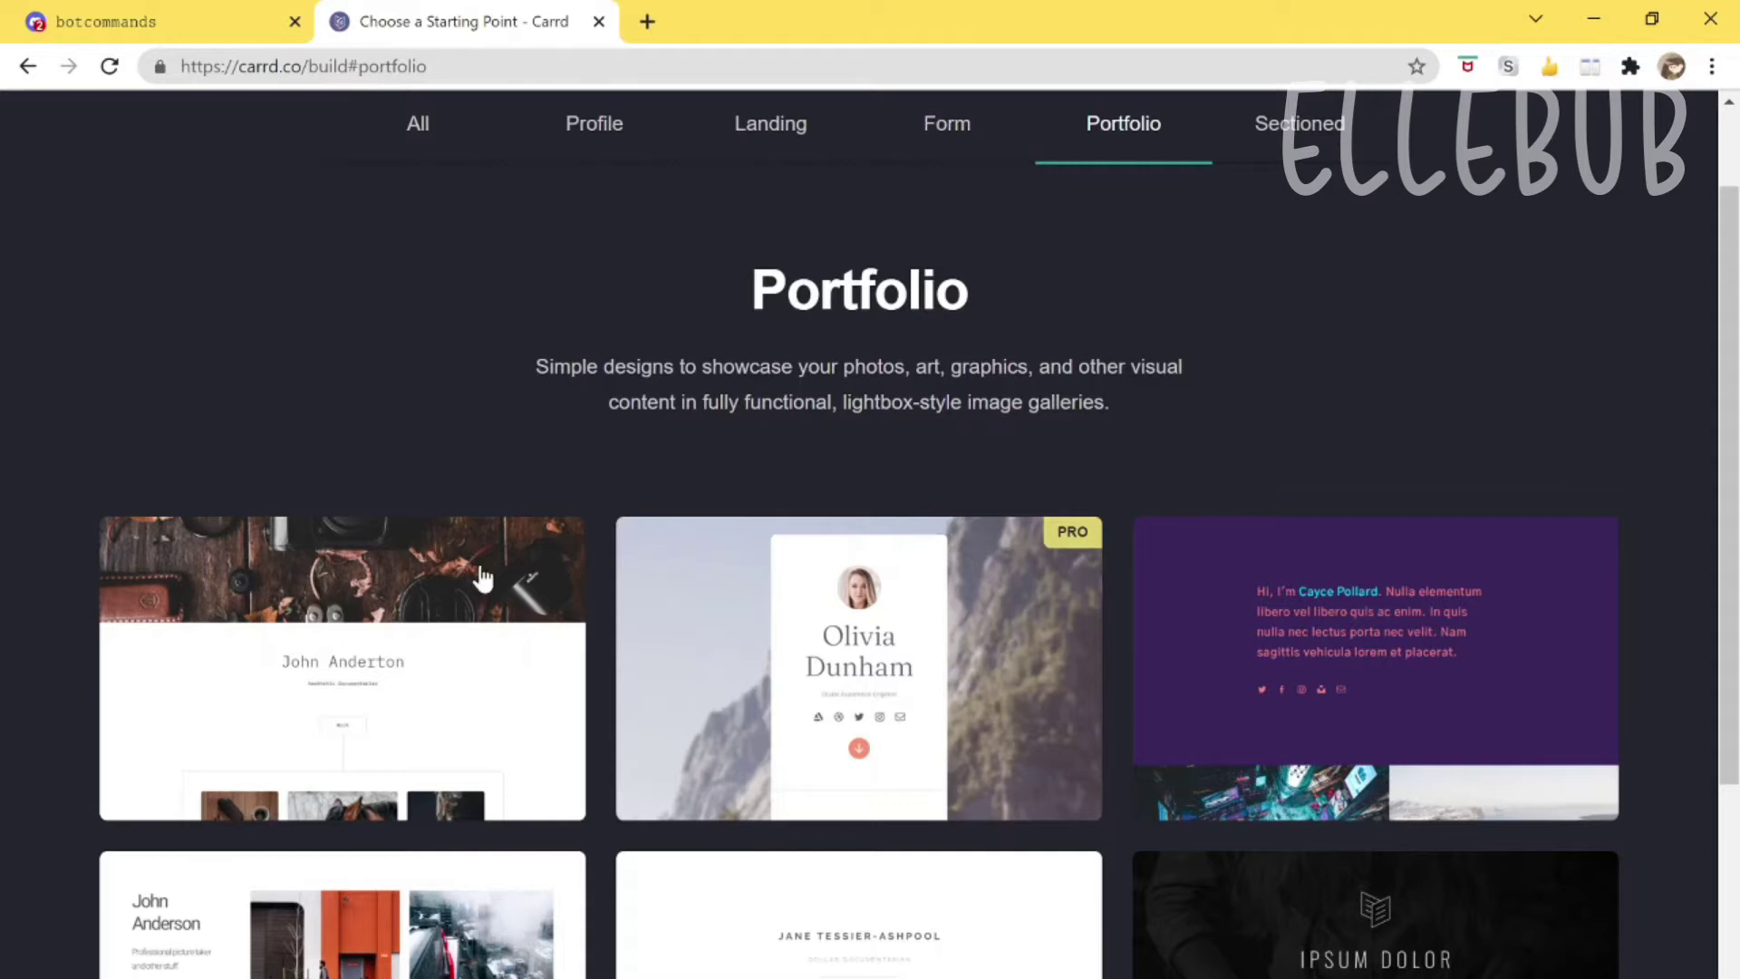
Reread the Portfolio category's description and look through its templates down to the end of the list.
scroll(616, 451, "up", 1)
left_click_drag(611, 443, 1040, 422)
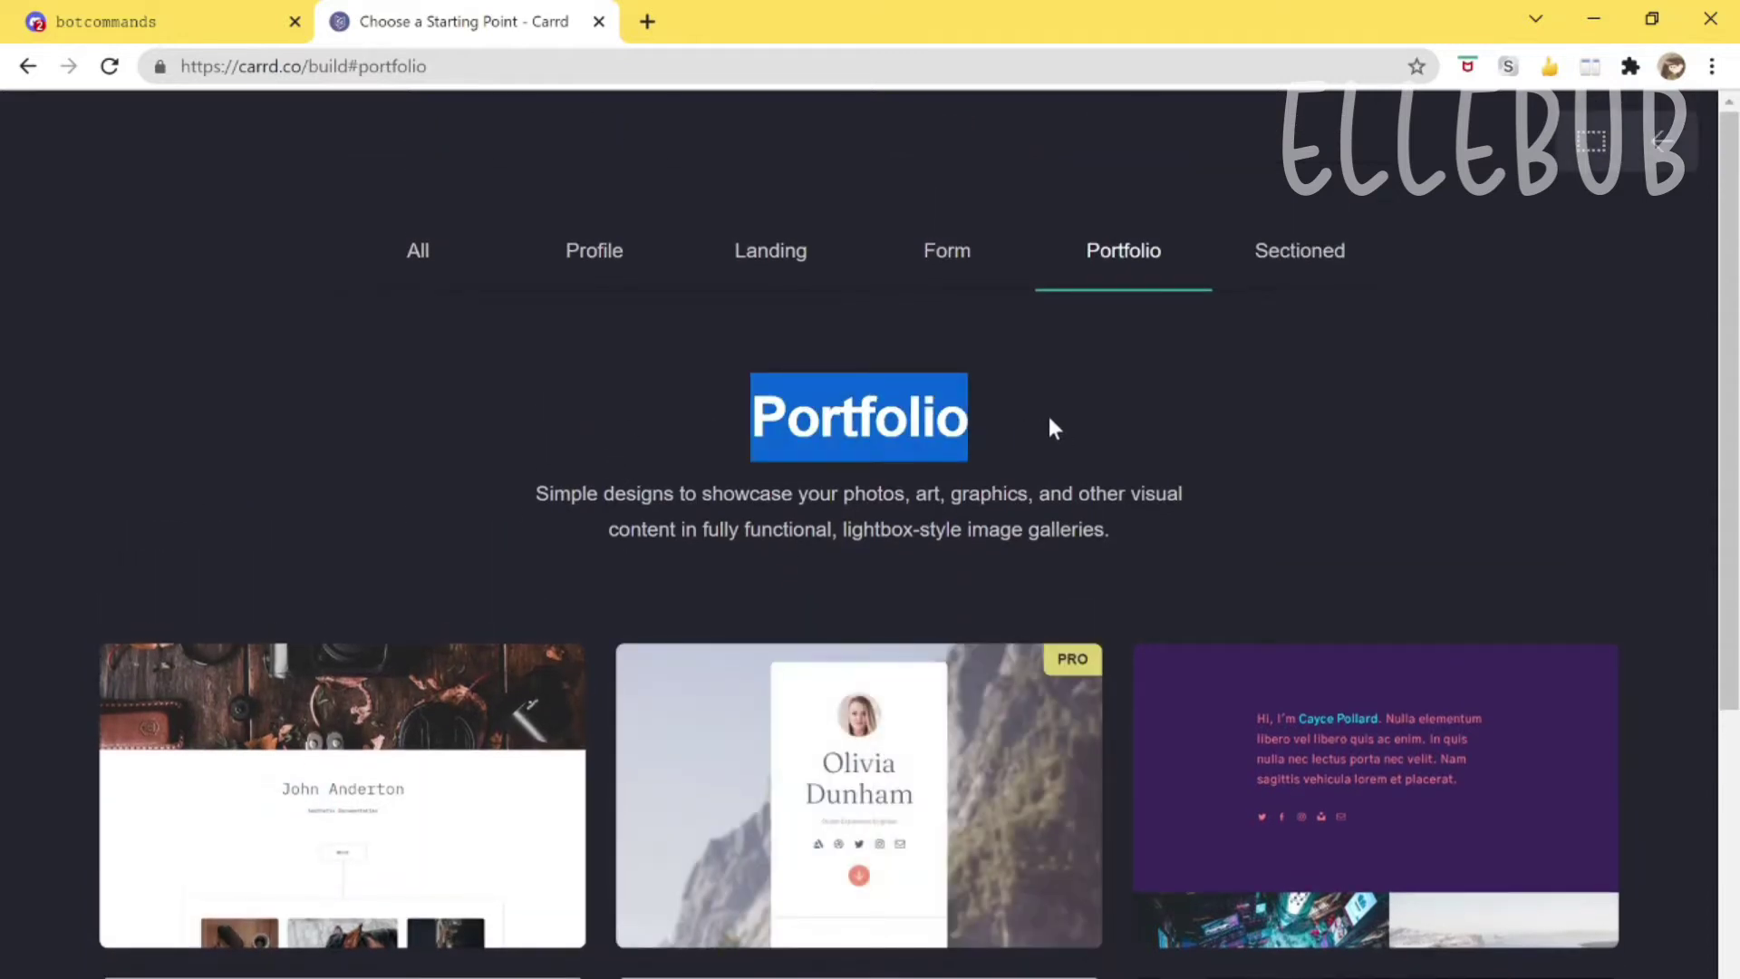
scroll(1055, 421, "down", 5)
scroll(331, 911, "up", 5)
left_click_drag(1002, 404, 614, 453)
left_click(1155, 439)
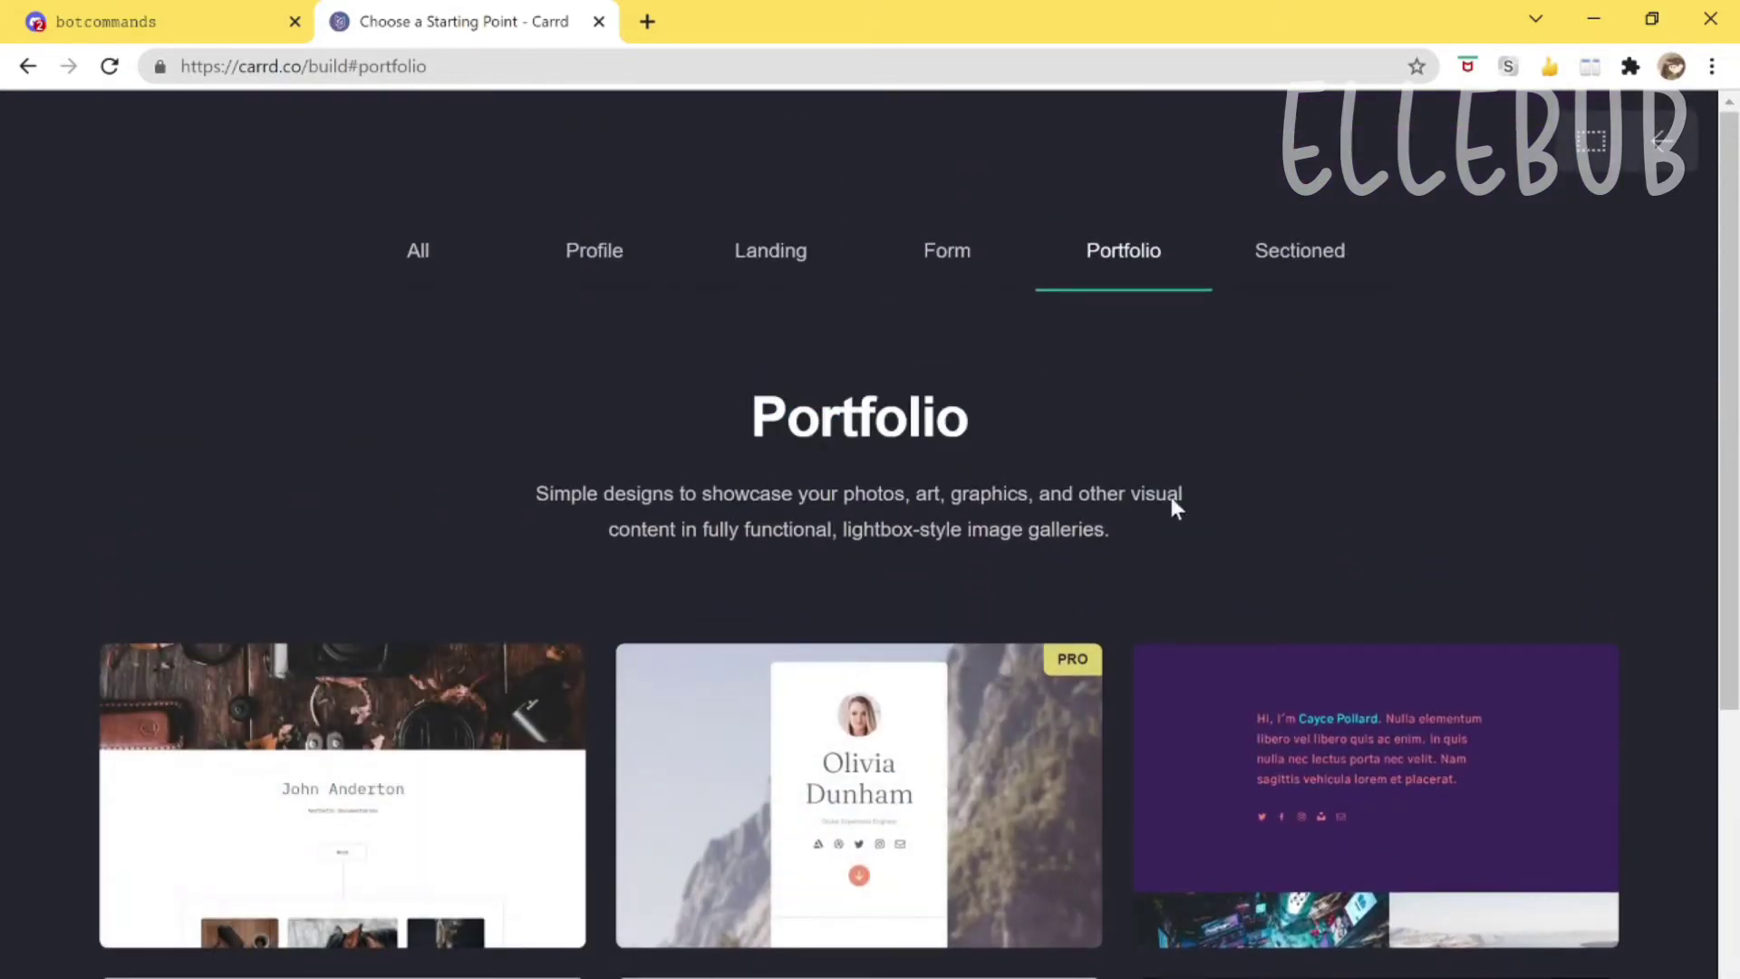
scroll(1160, 507, "down", 5)
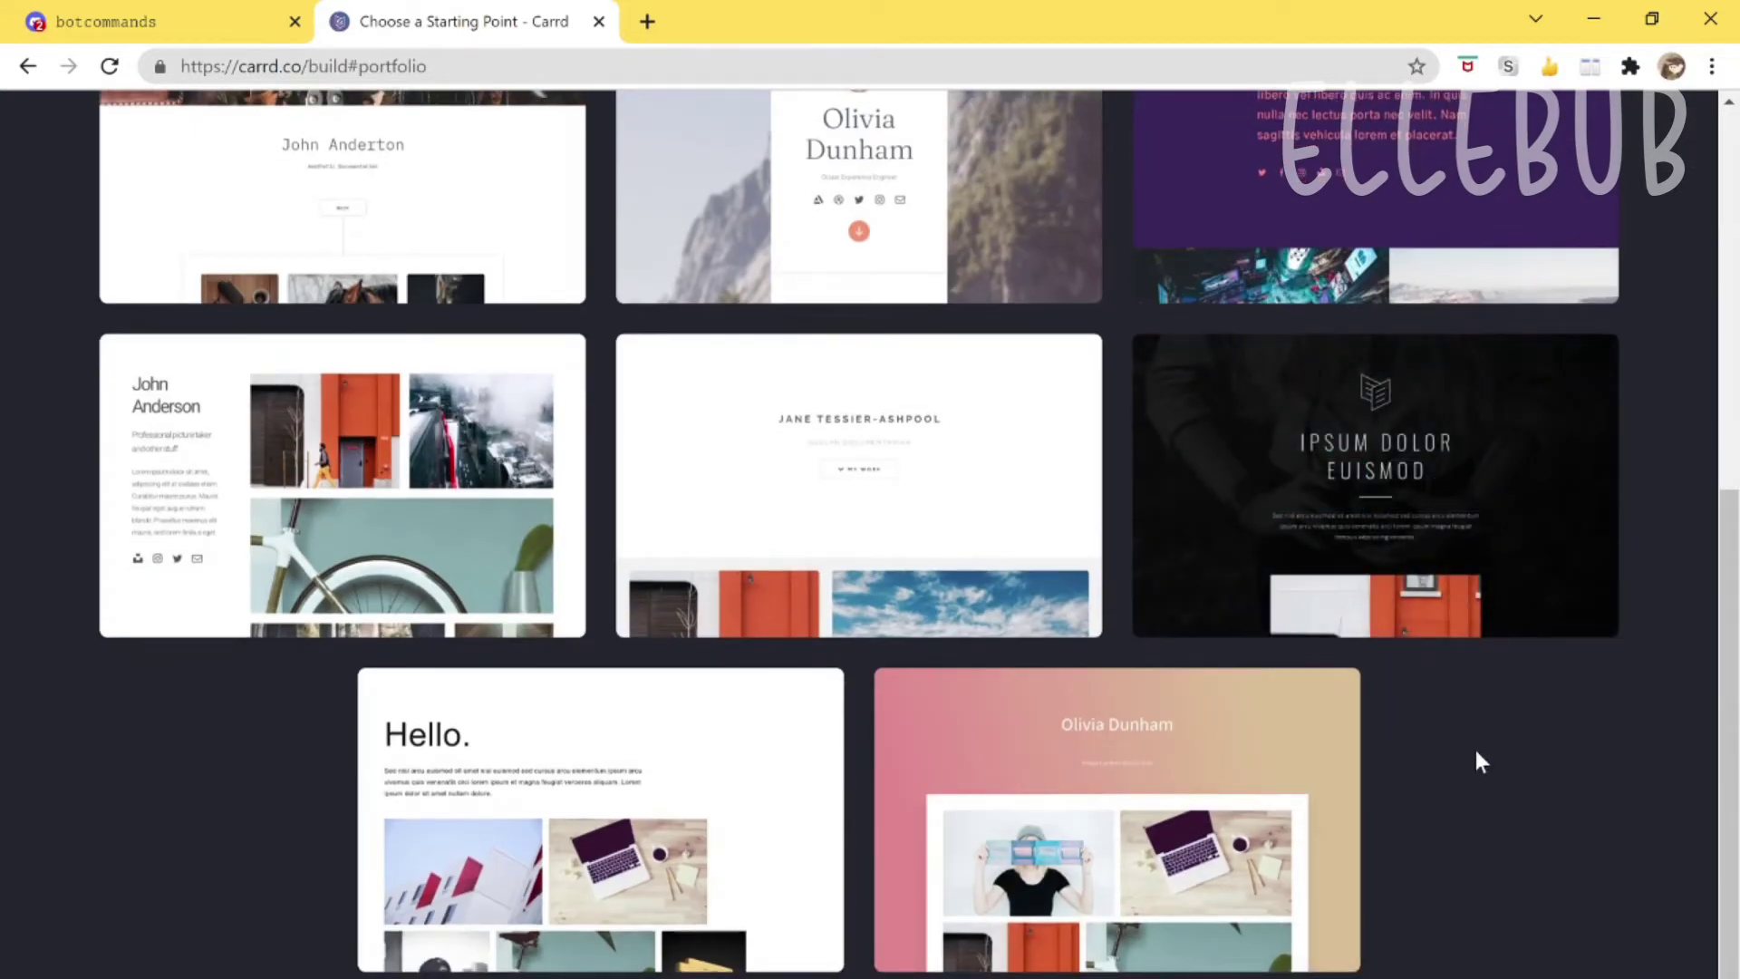
scroll(1471, 764, "up", 5)
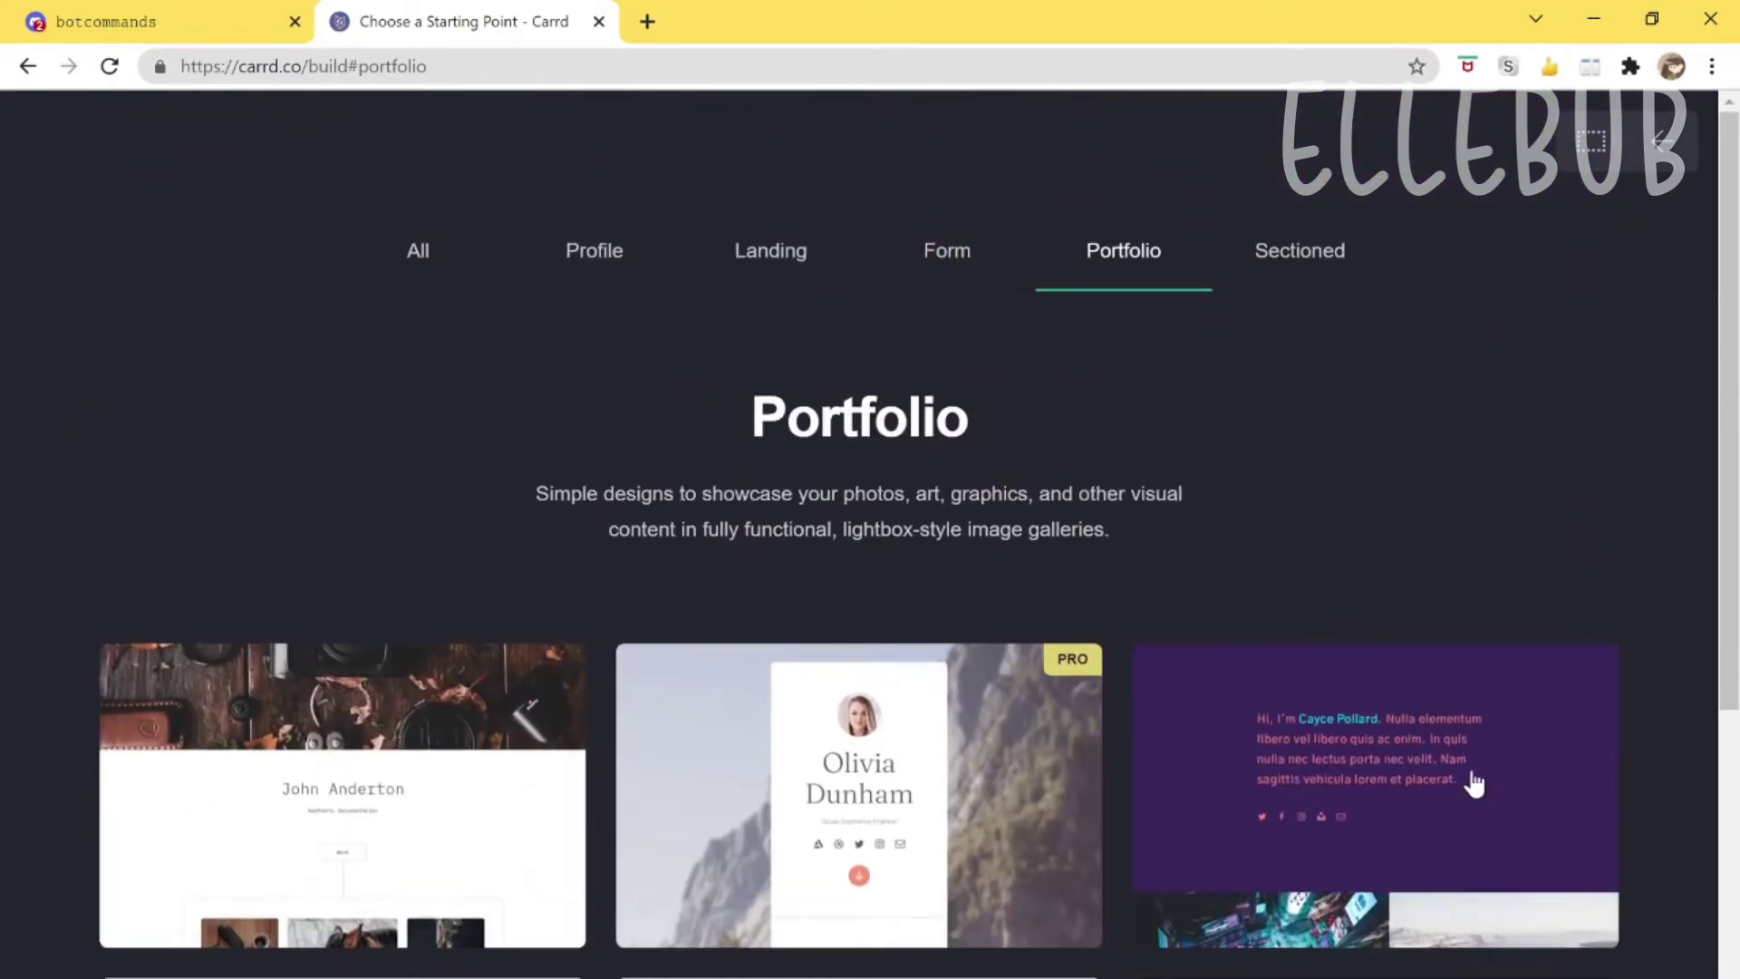
left_click_drag(997, 417, 750, 424)
left_click(1075, 382)
left_click_drag(1037, 408, 1084, 426)
left_click(1086, 426)
scroll(1129, 439, "down", 4)
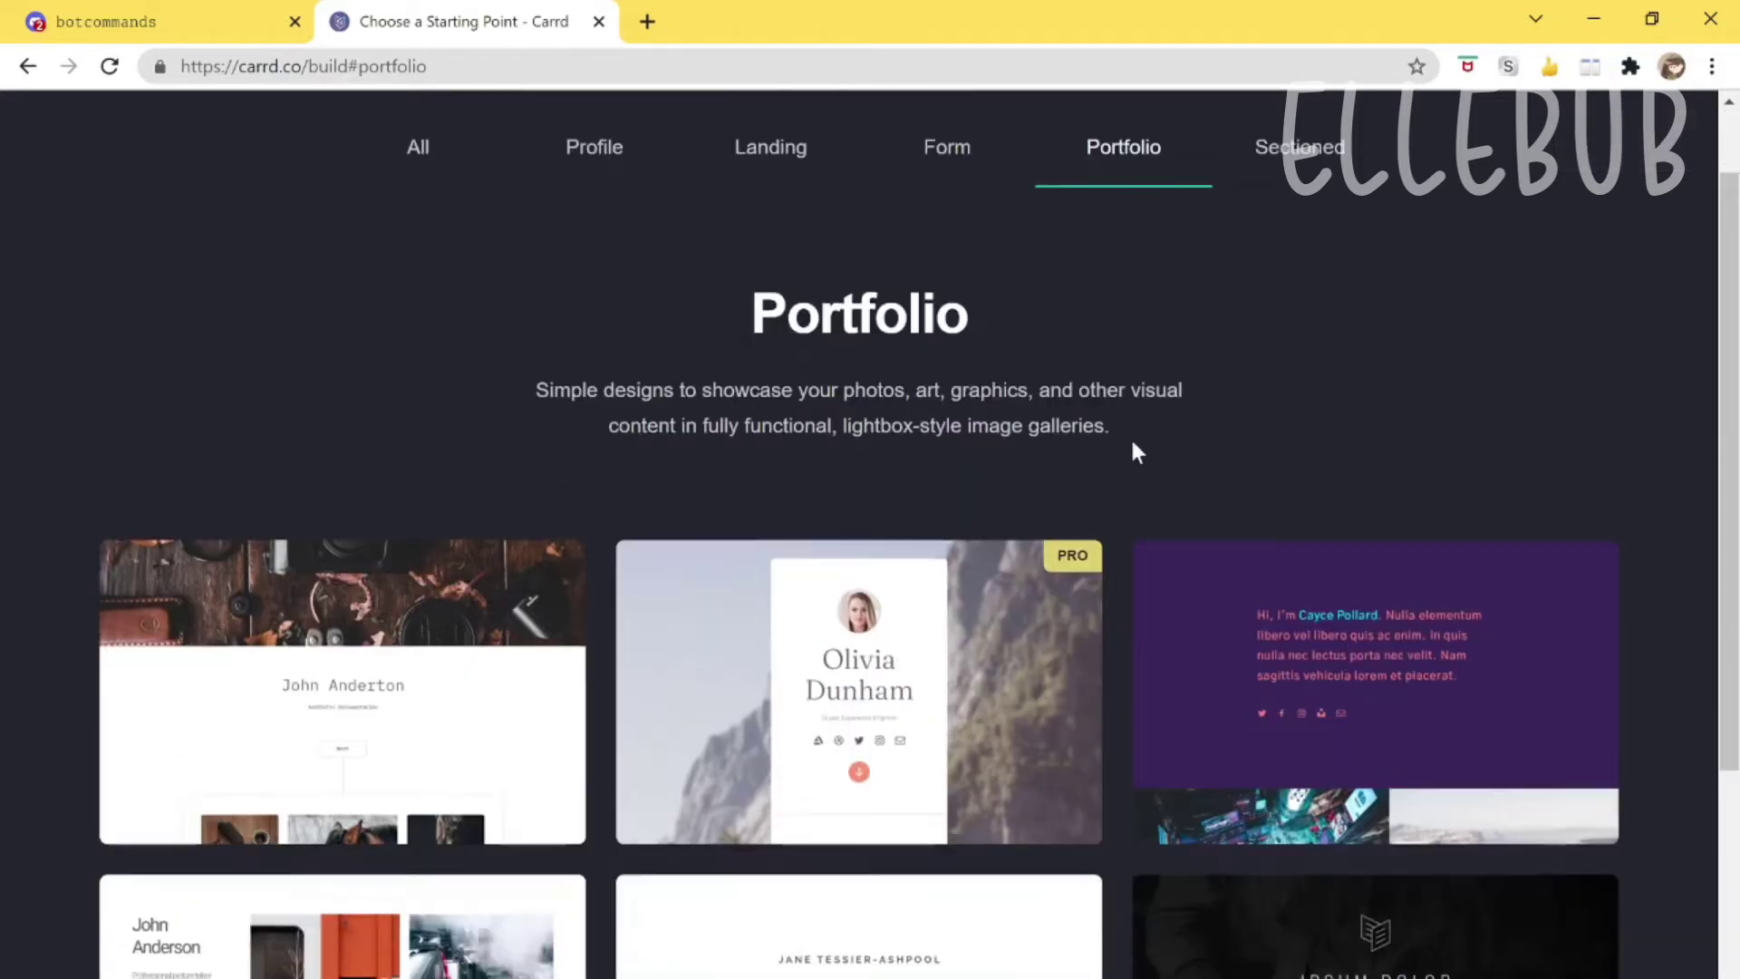
scroll(1128, 457, "up", 4)
Switch the gallery to the Sectioned category and review its description and section-break templates.
left_click(1266, 261)
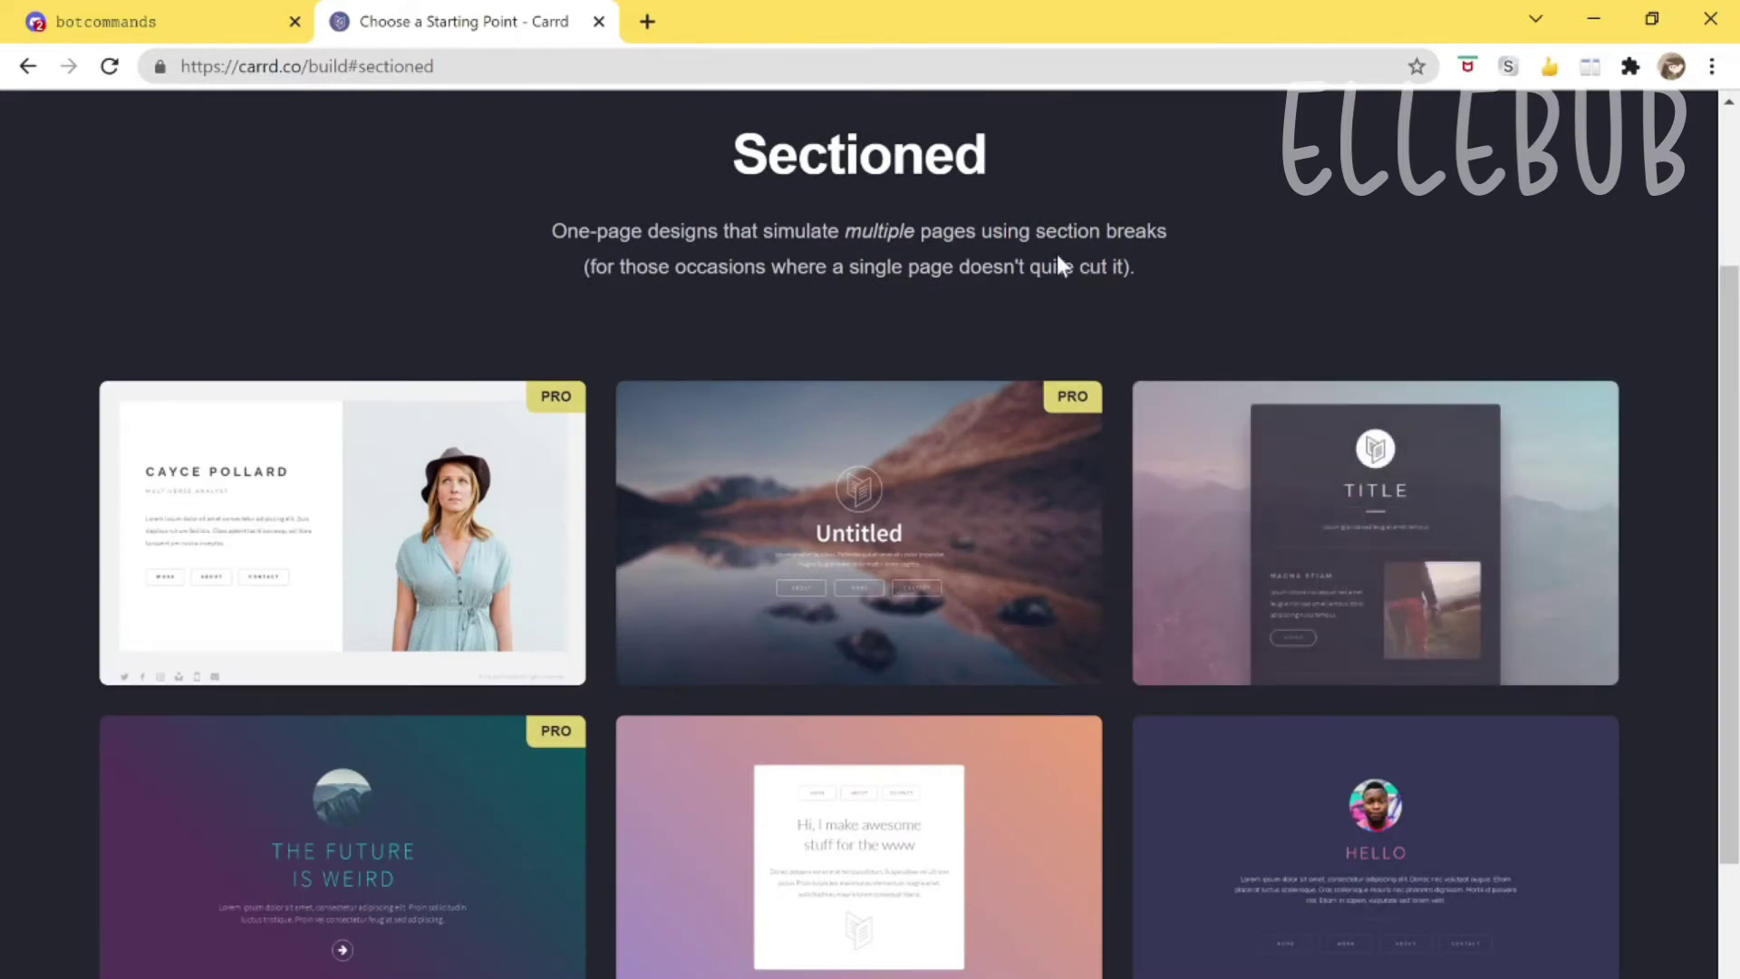
scroll(955, 272, "up", 3)
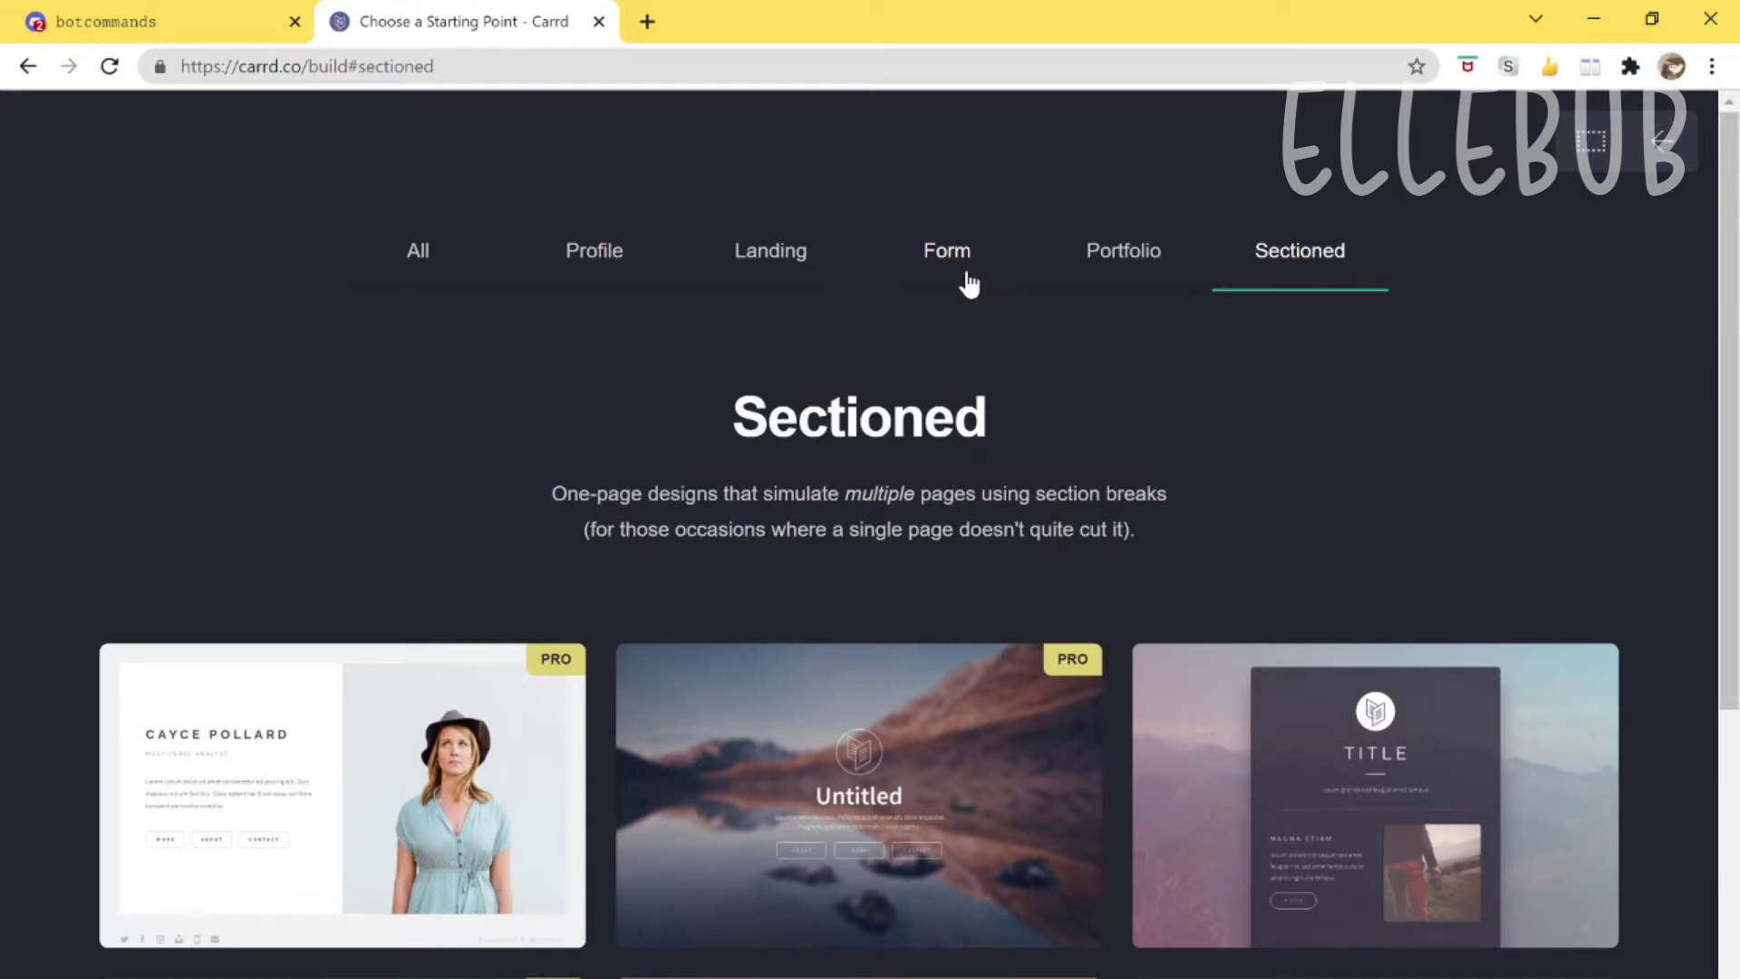
scroll(852, 341, "down", 3)
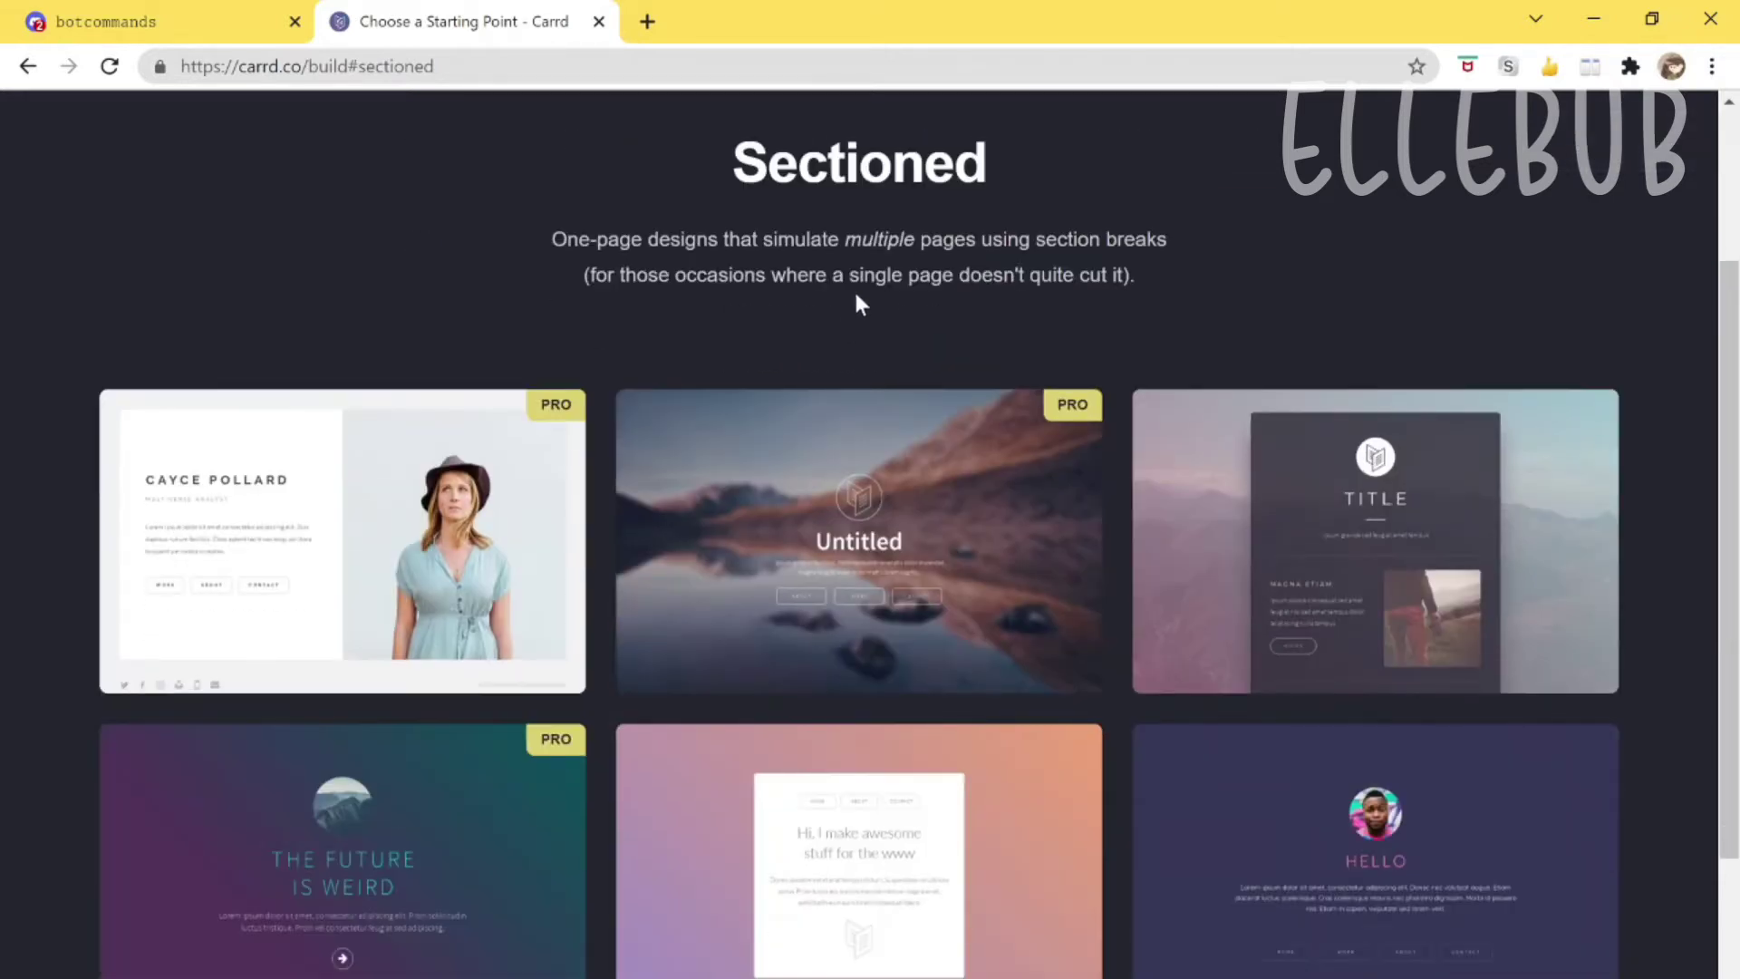
scroll(870, 303, "down", 4)
mouse_move(1277, 454)
scroll(1235, 474, "up", 7)
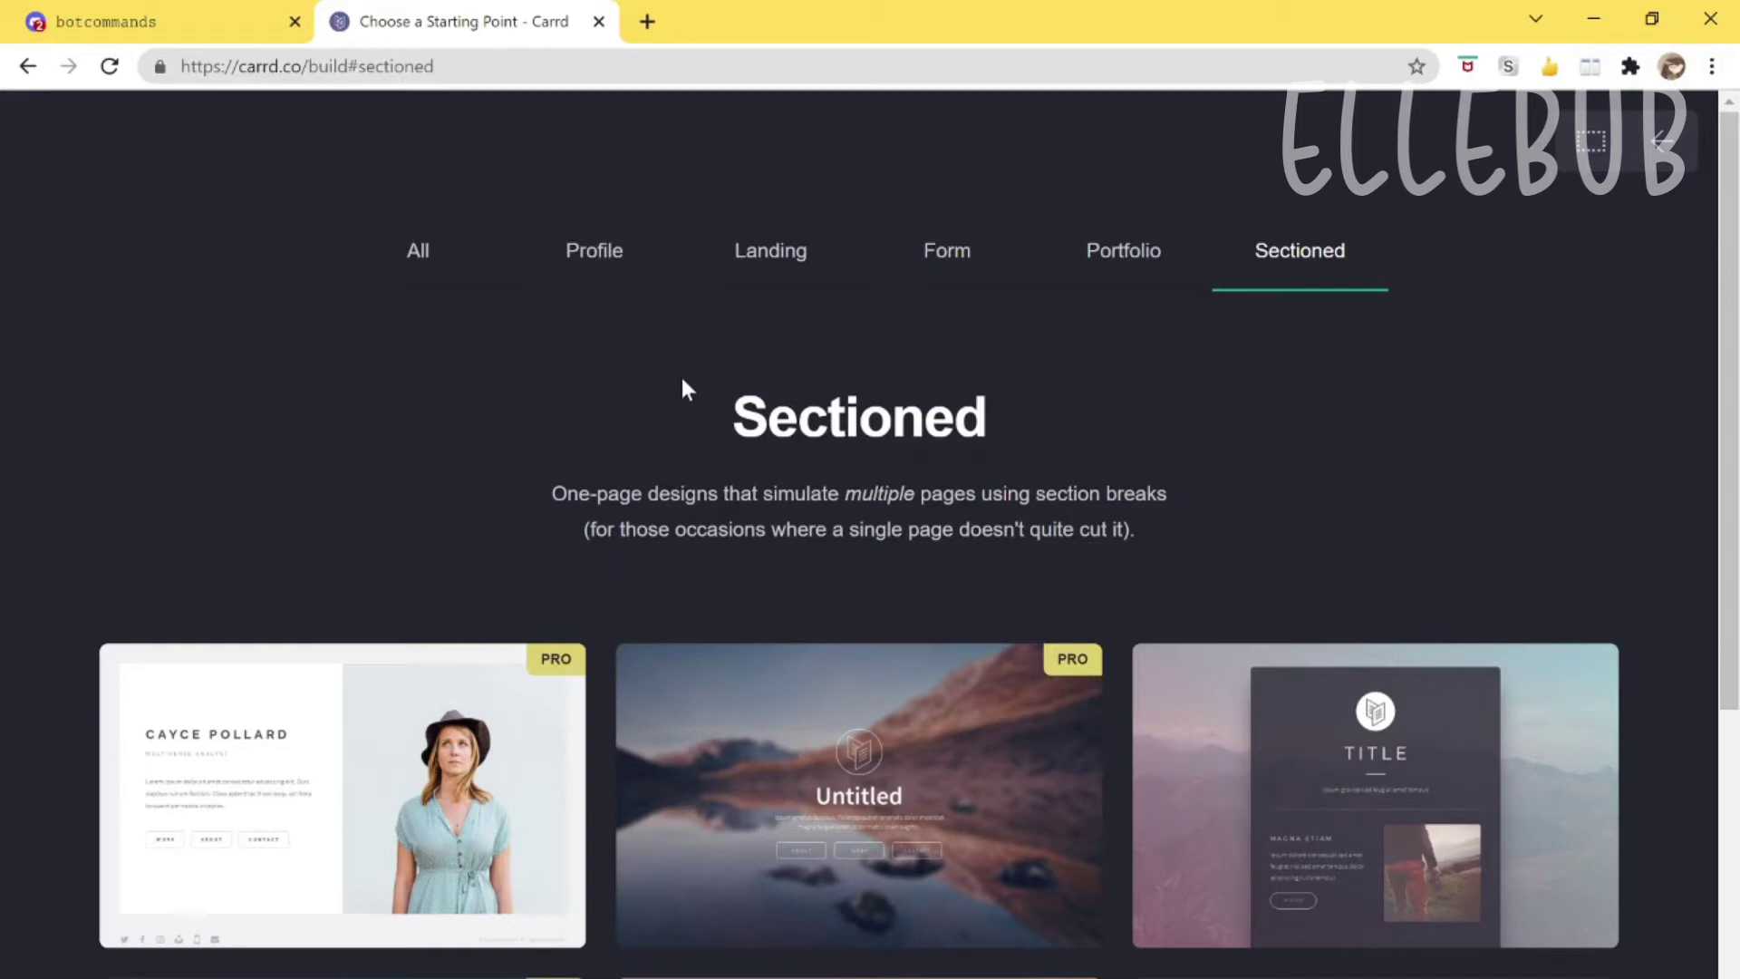
scroll(675, 367, "down", 5)
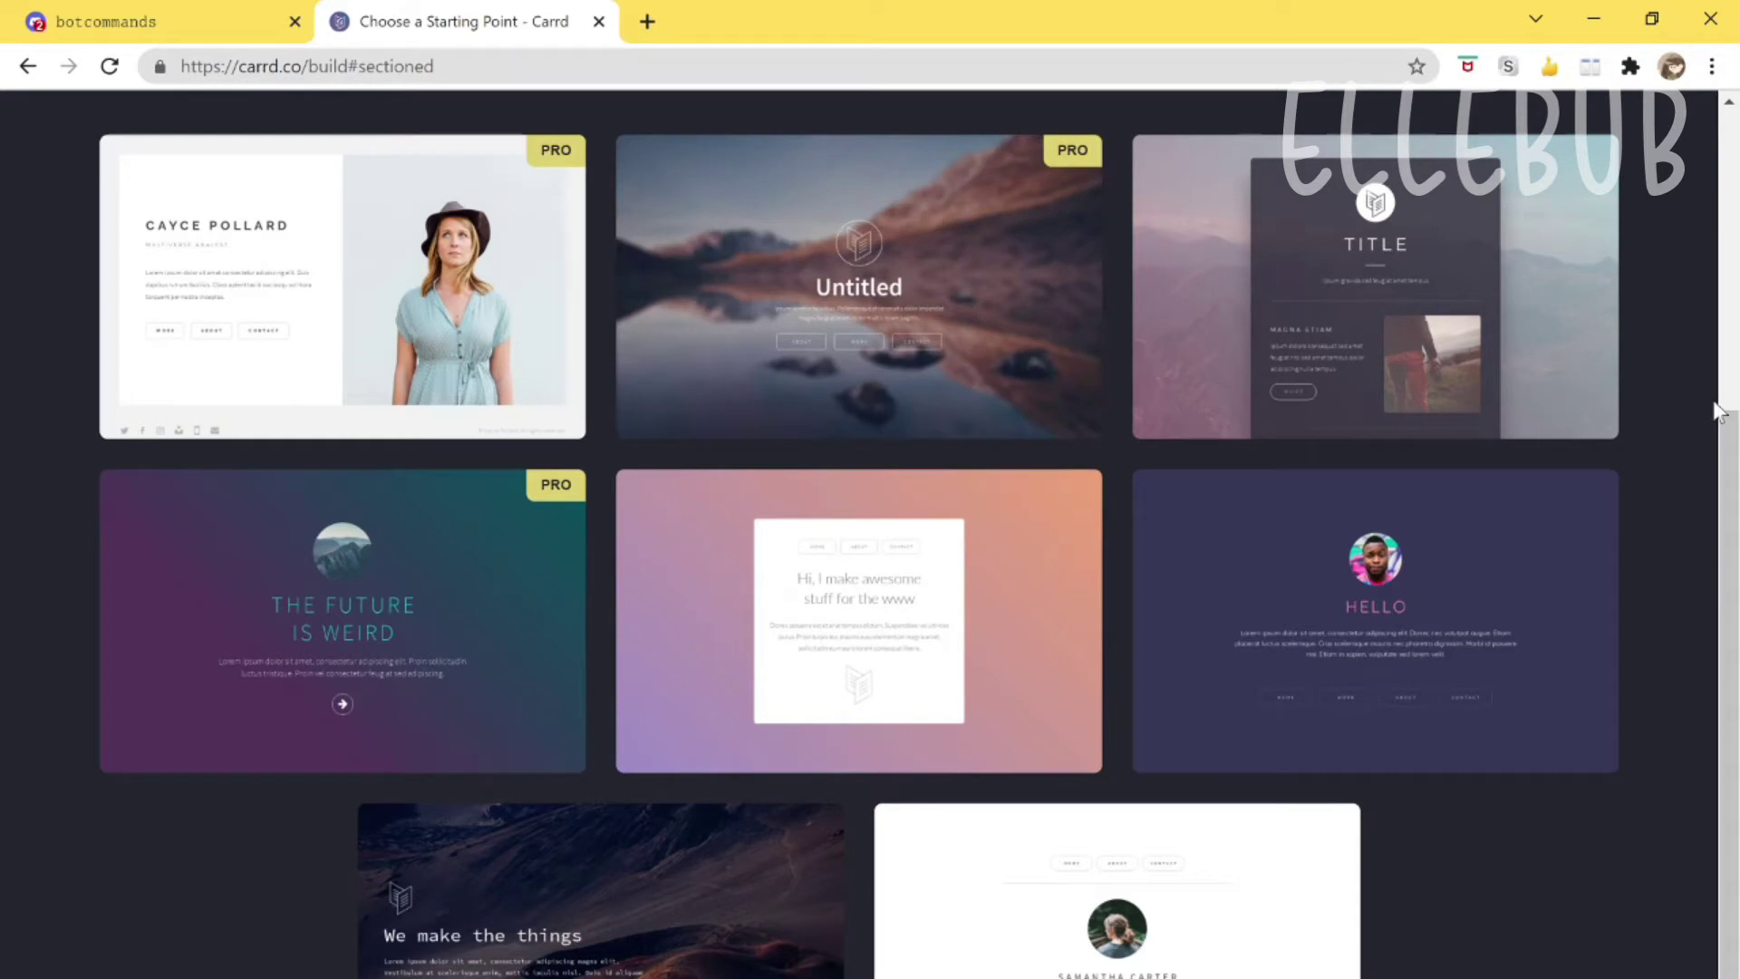
mouse_move(807, 652)
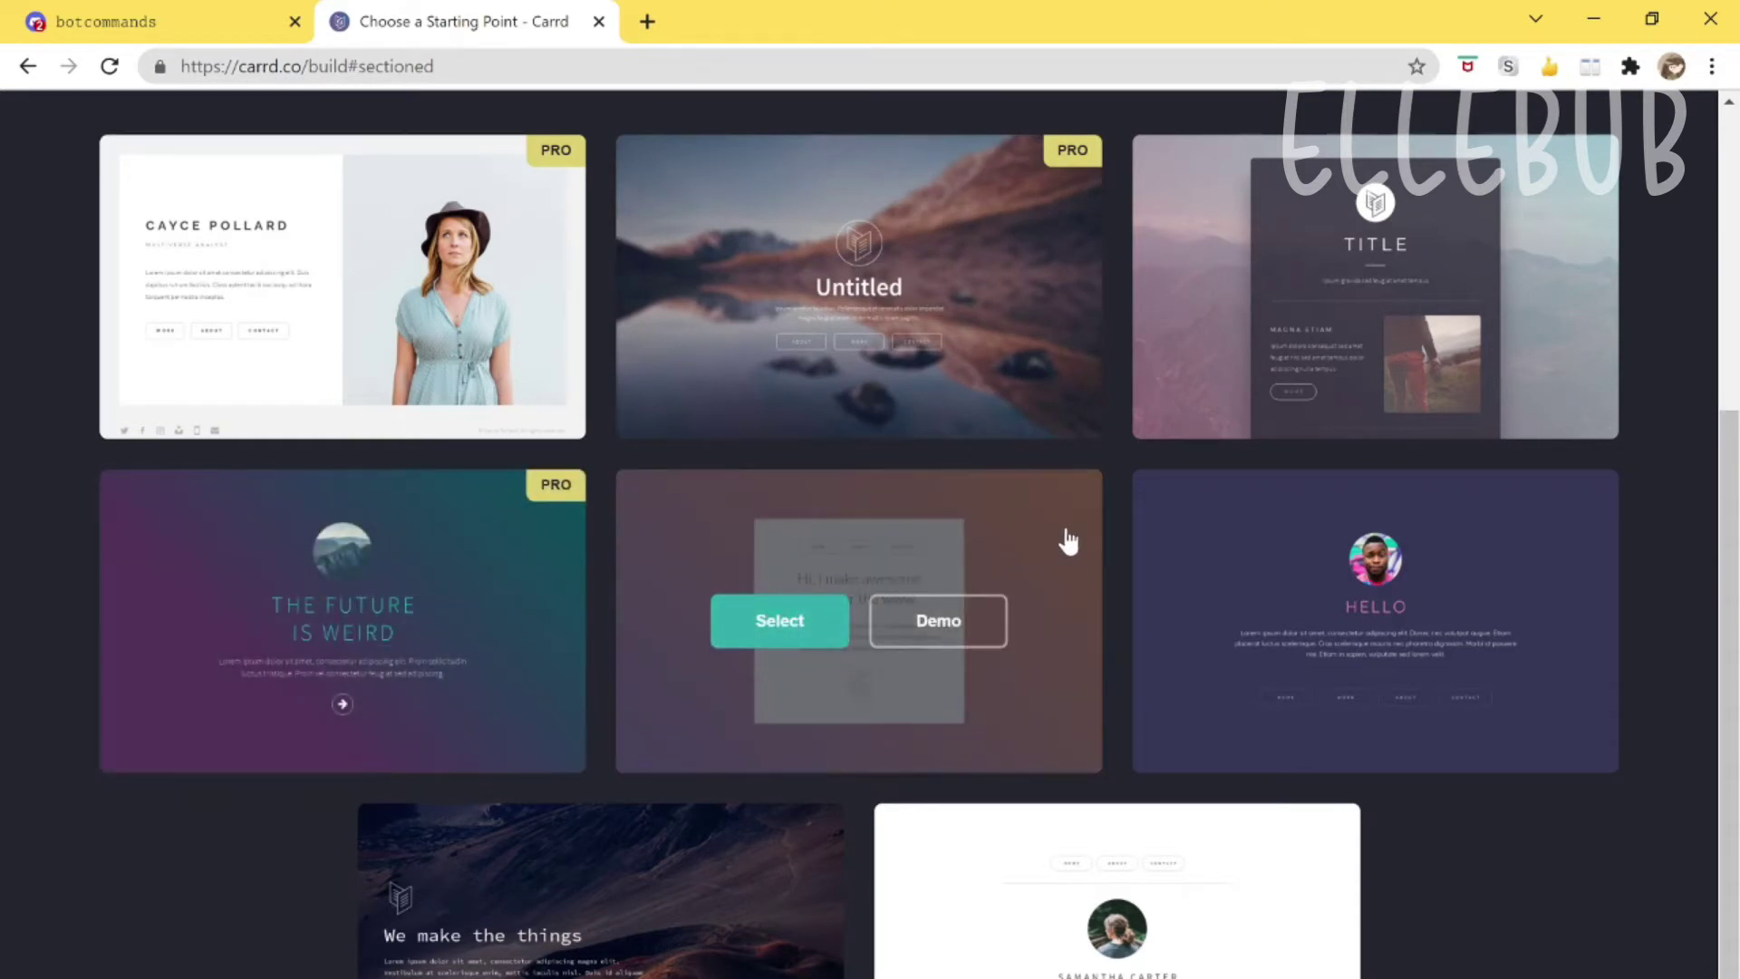
Compare the Sectioned templates, checking which ones are free and which carry the PRO badge.
scroll(1067, 541, "up", 3)
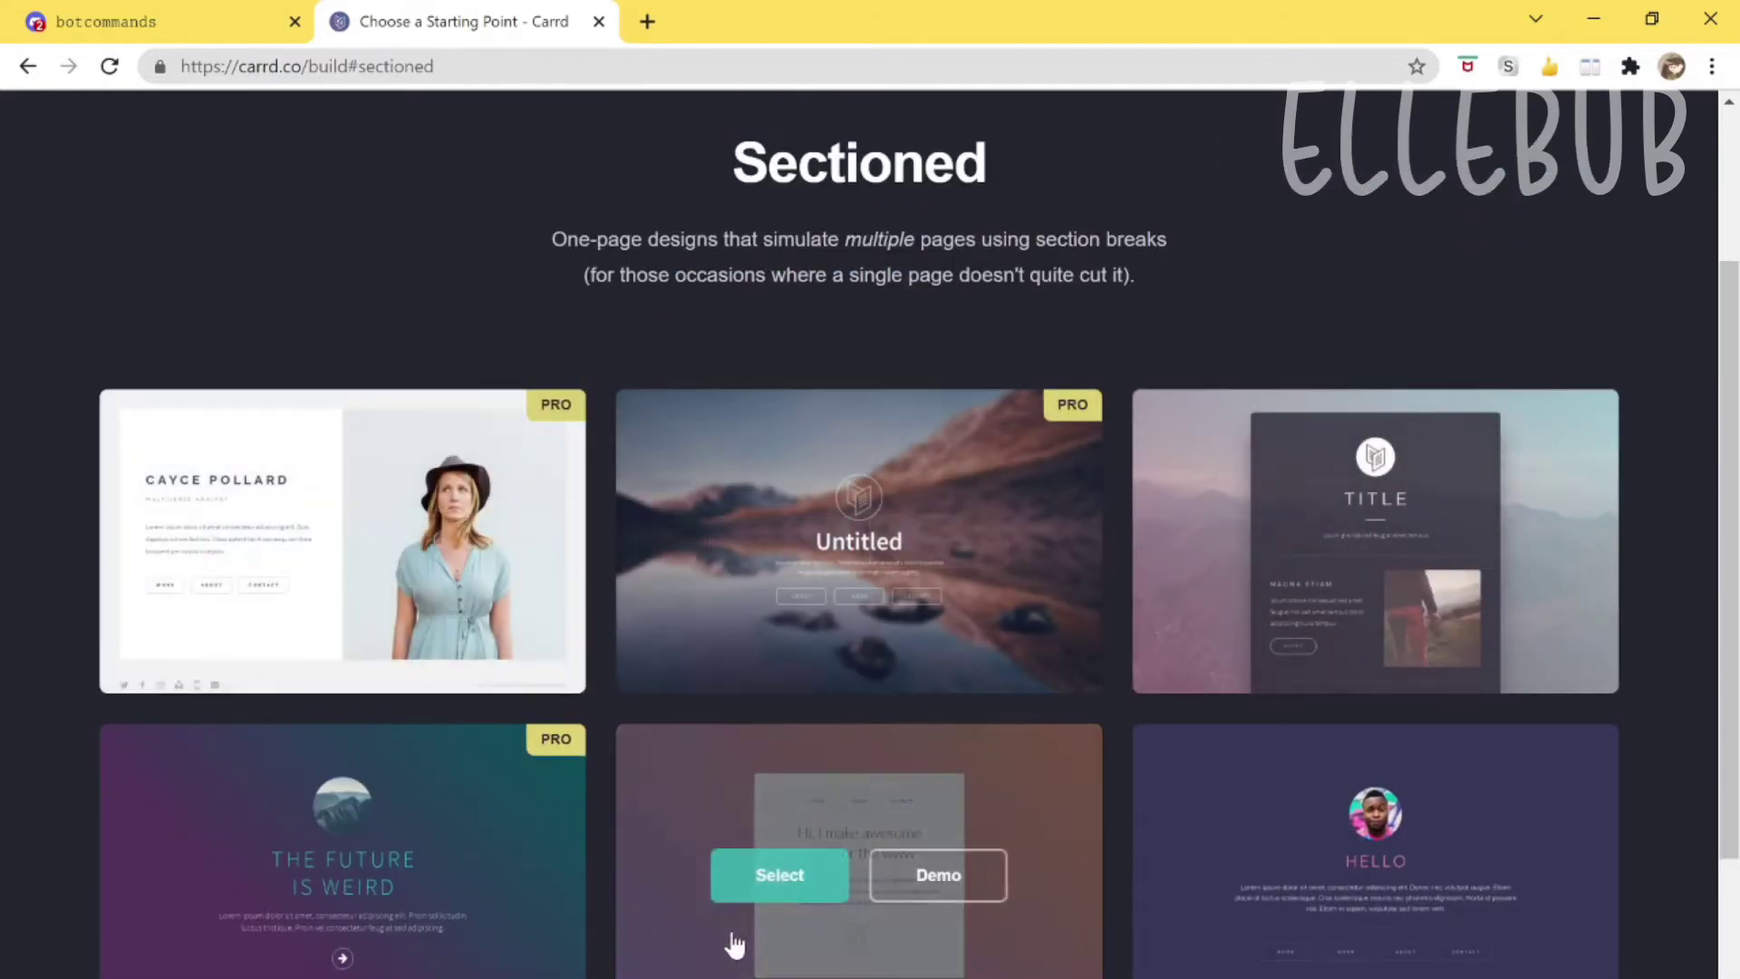
scroll(1123, 444, "up", 3)
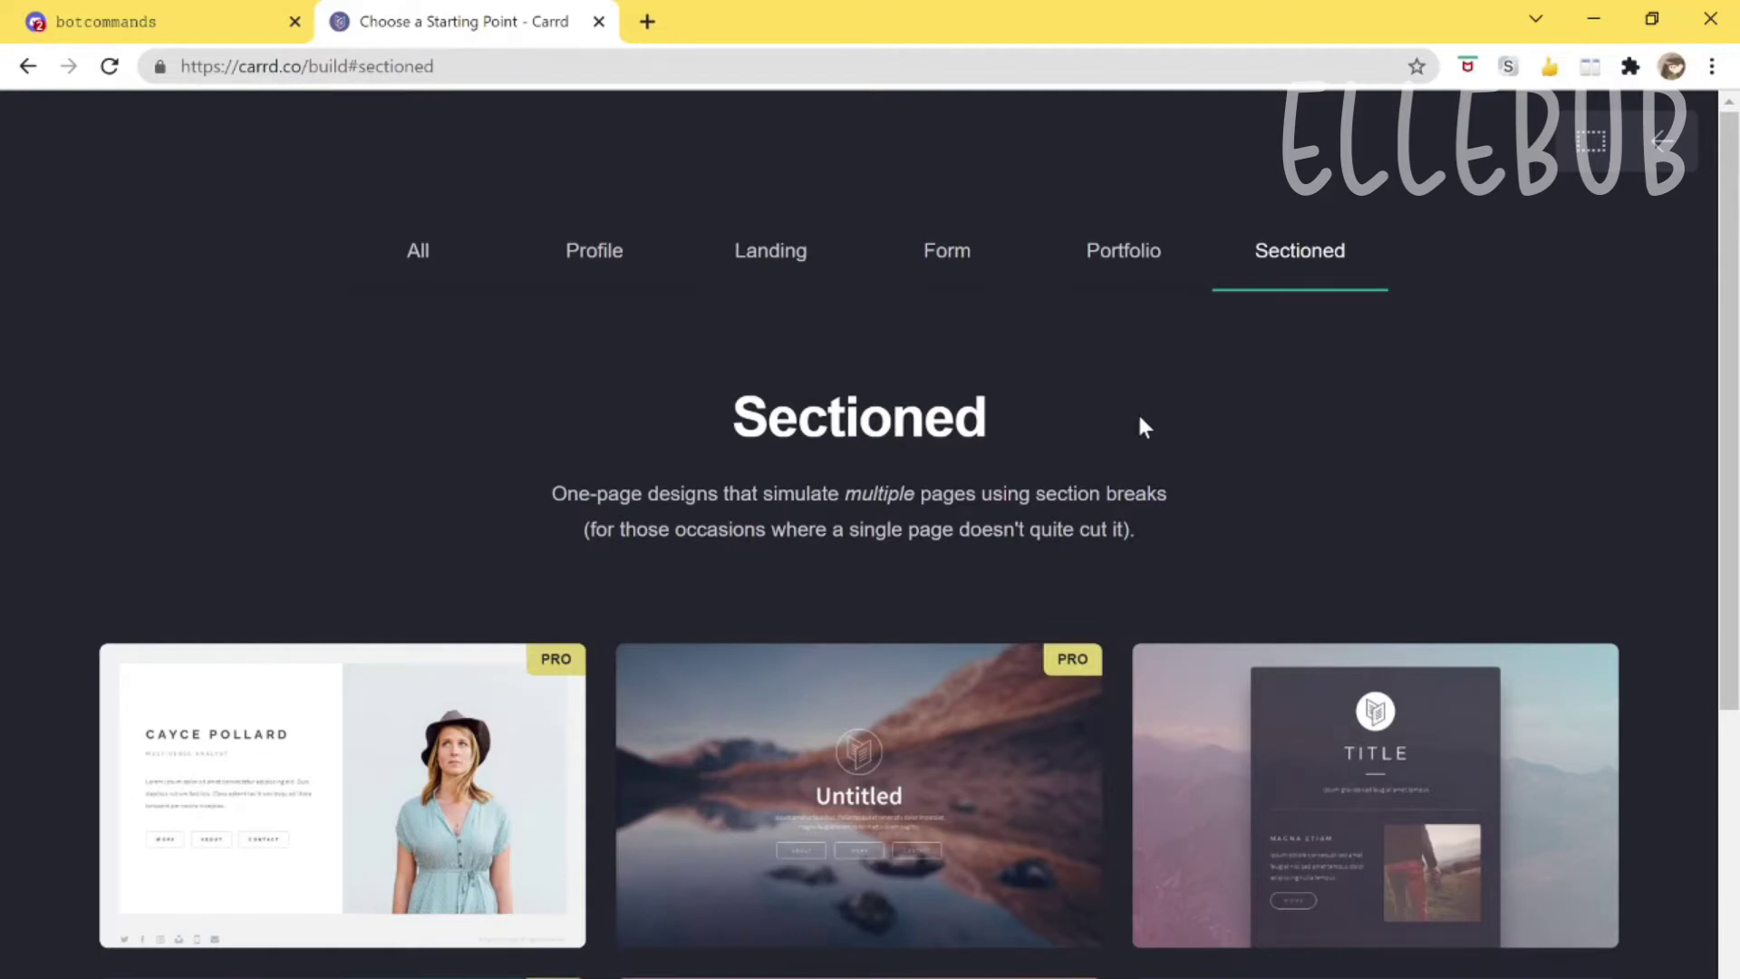
scroll(1124, 435, "down", 3)
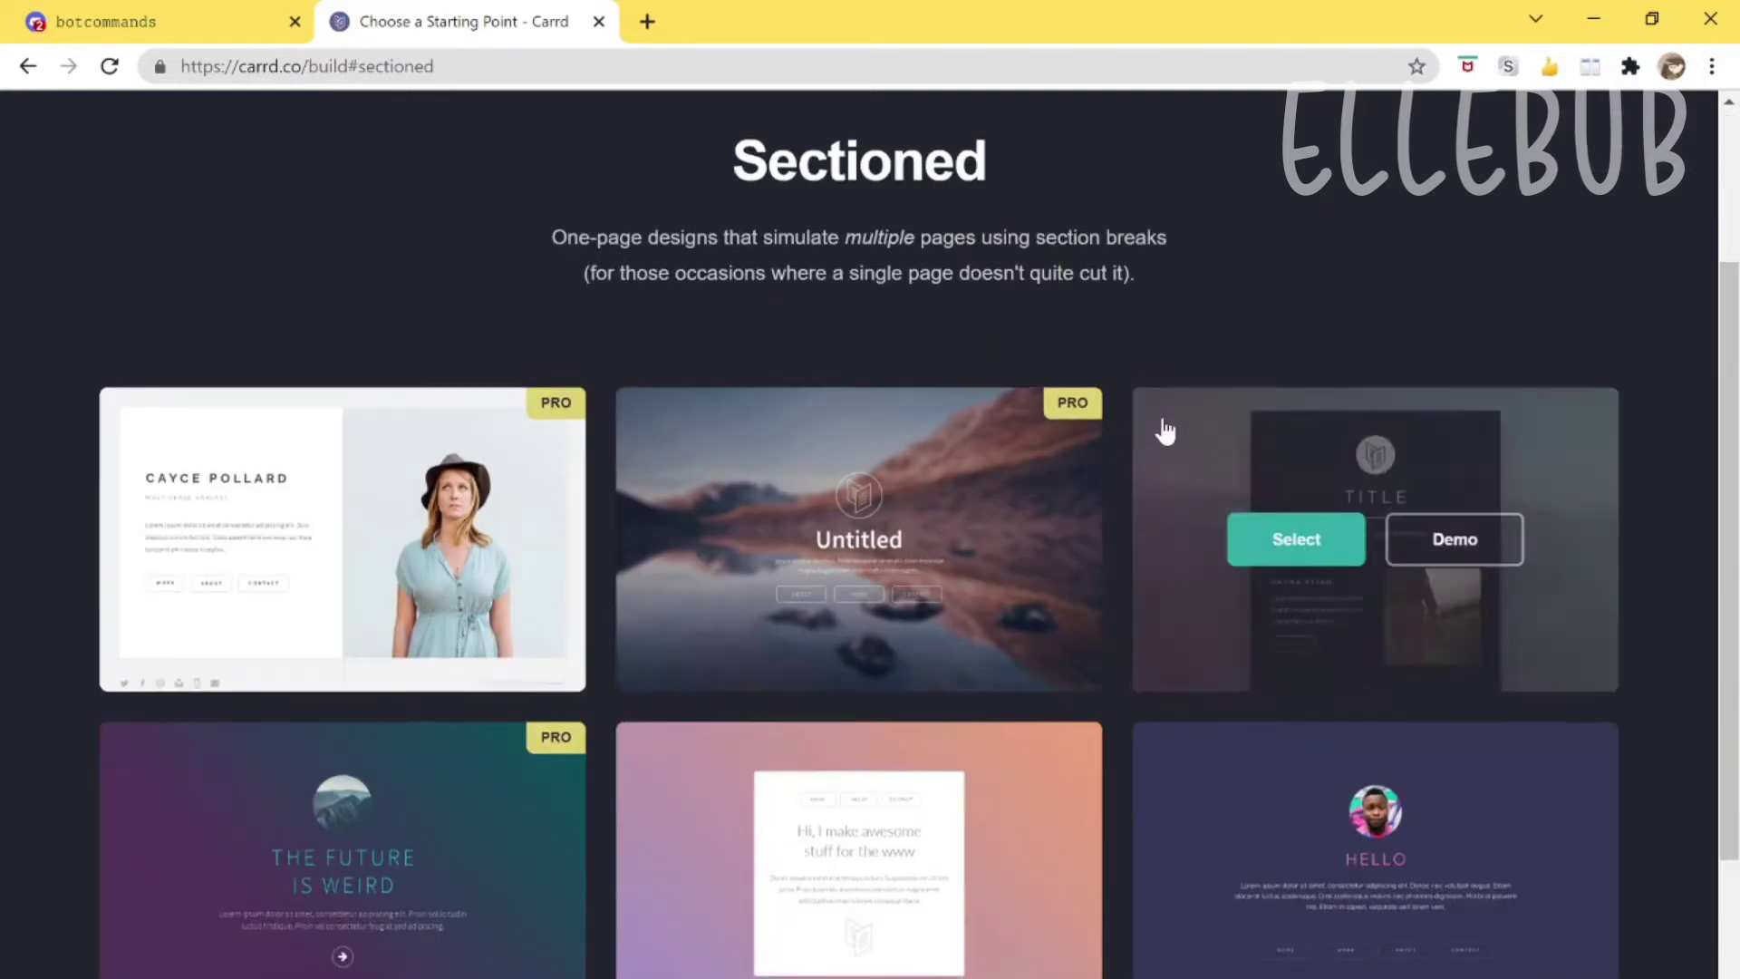
scroll(1165, 427, "down", 4)
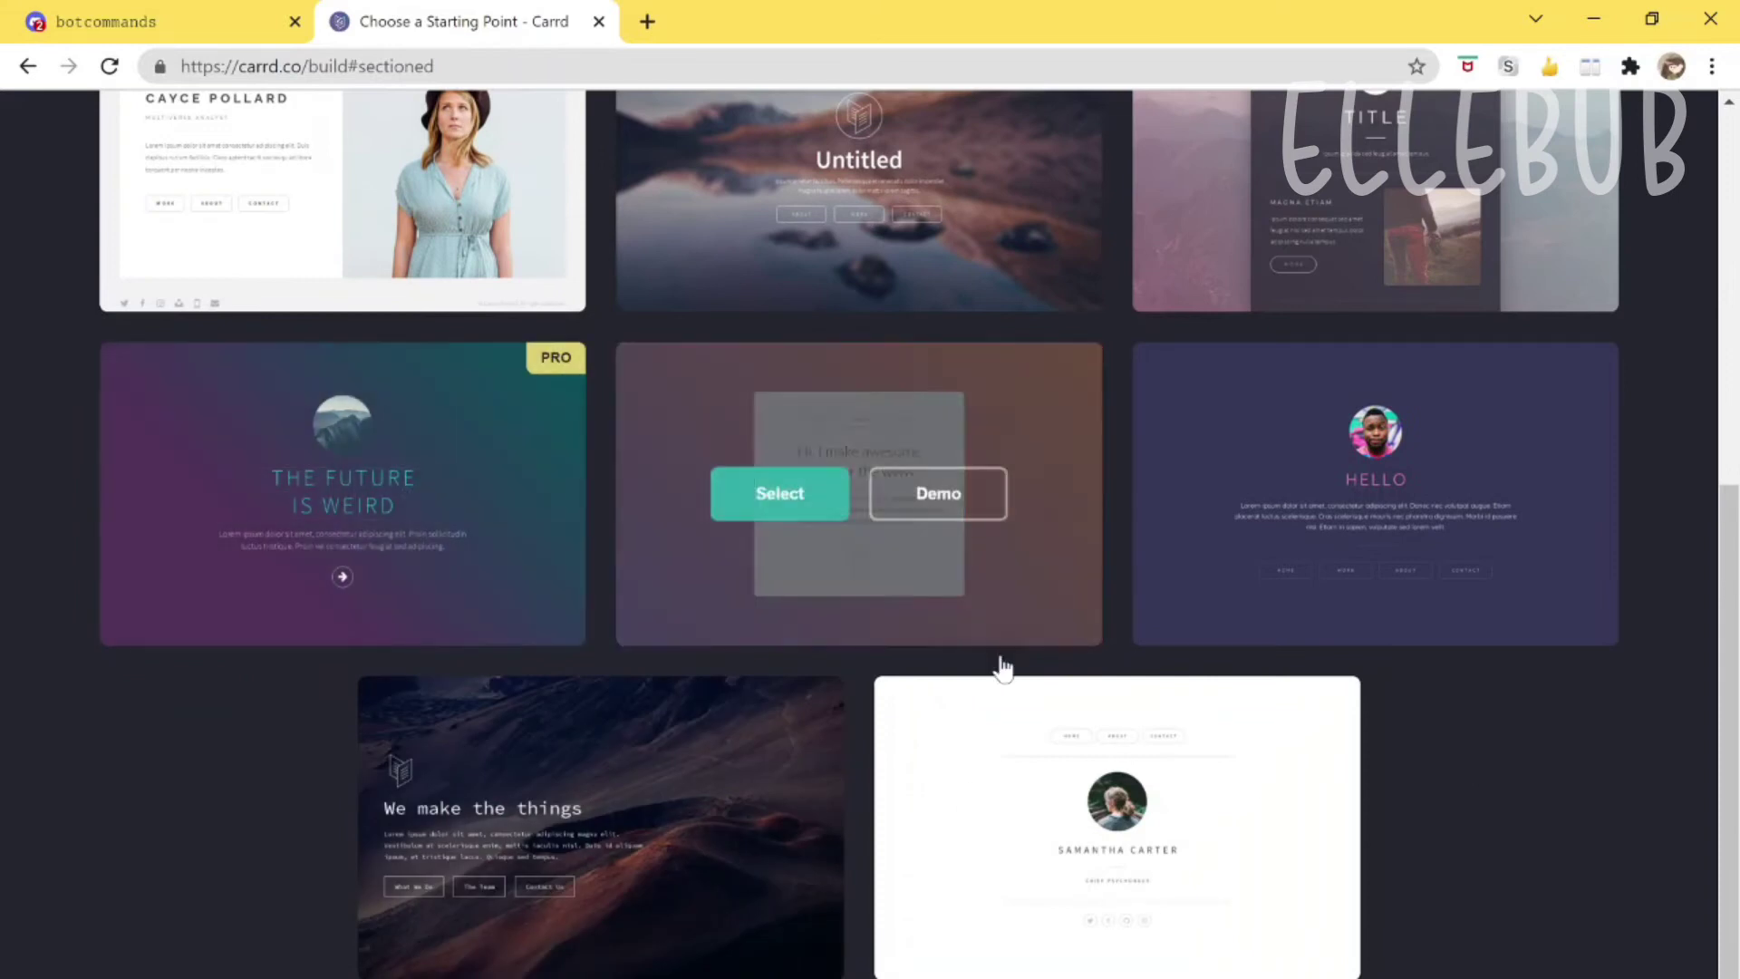
scroll(904, 728, "up", 3)
scroll(904, 728, "down", 3)
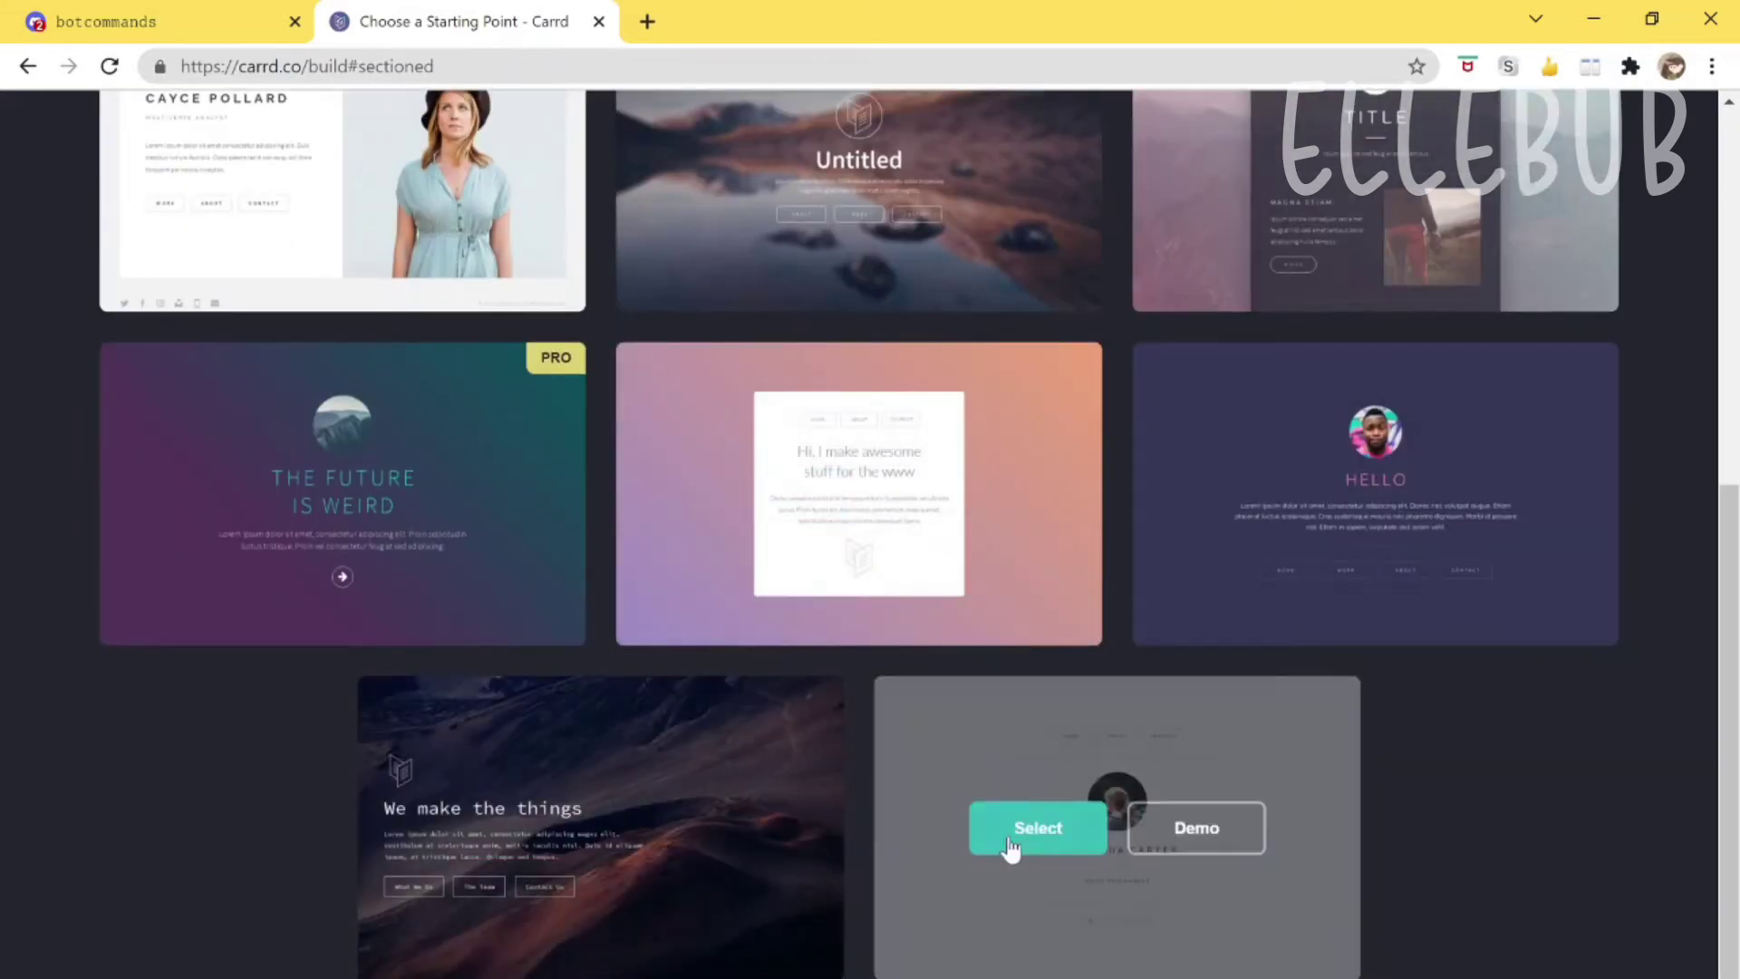
scroll(1302, 537, "up", 3)
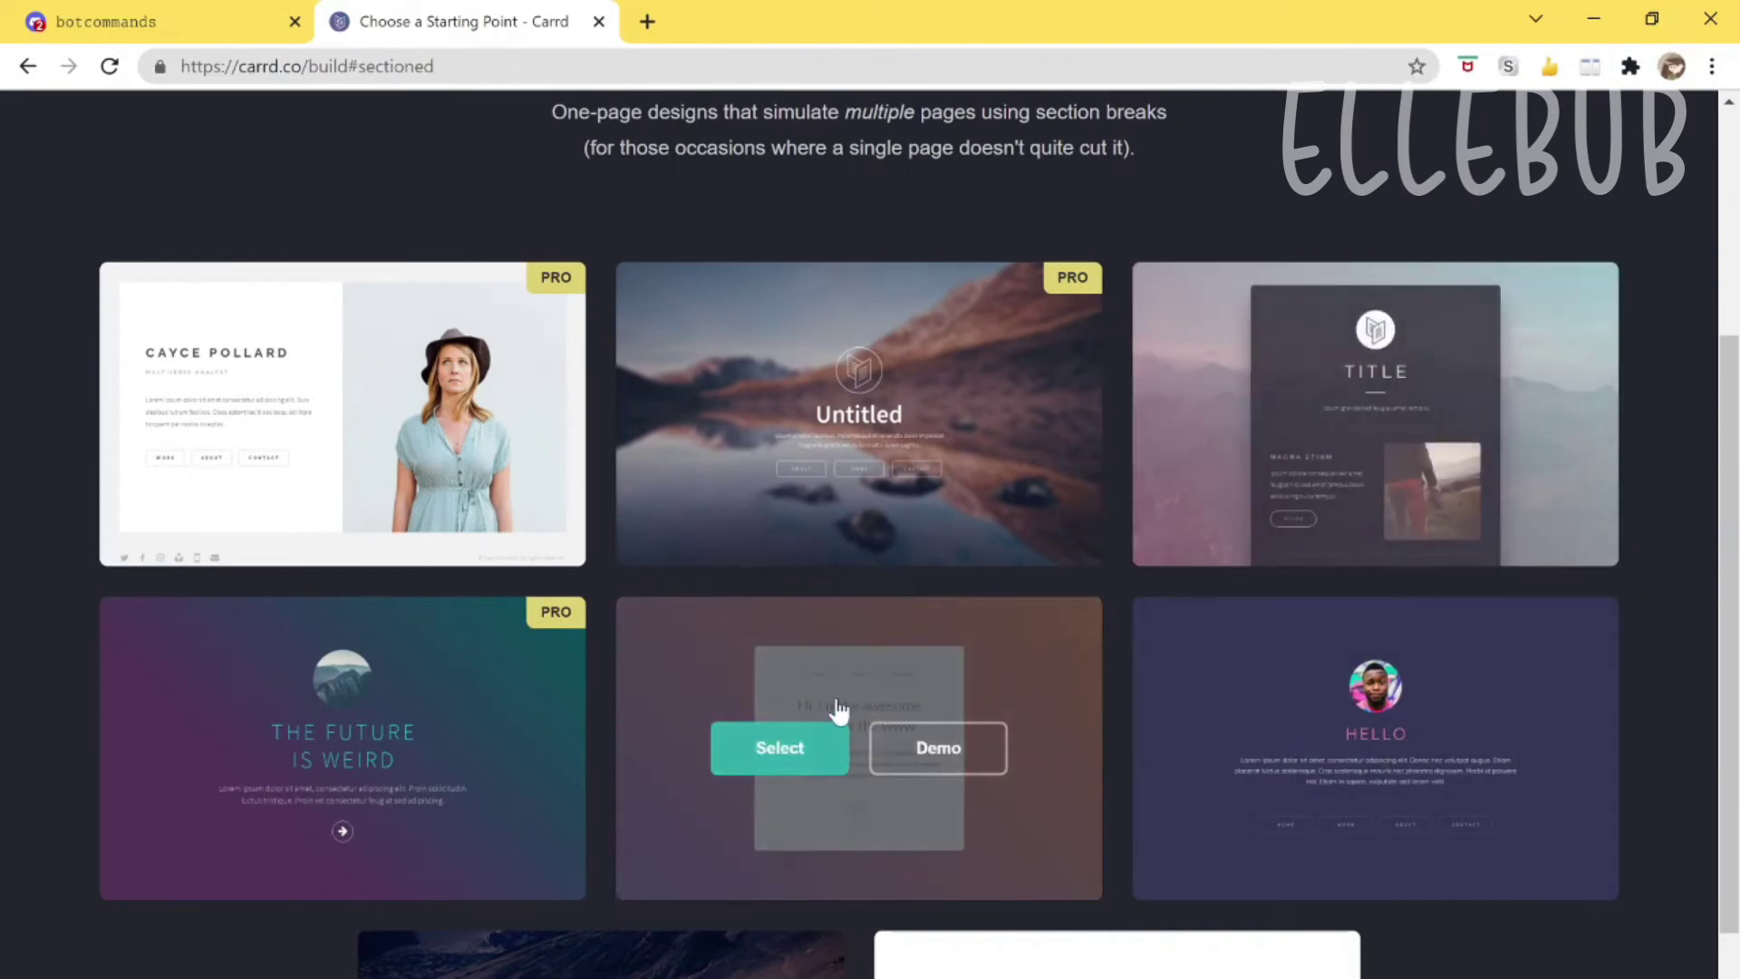
scroll(739, 555, "down", 3)
scroll(1335, 272, "up", 8)
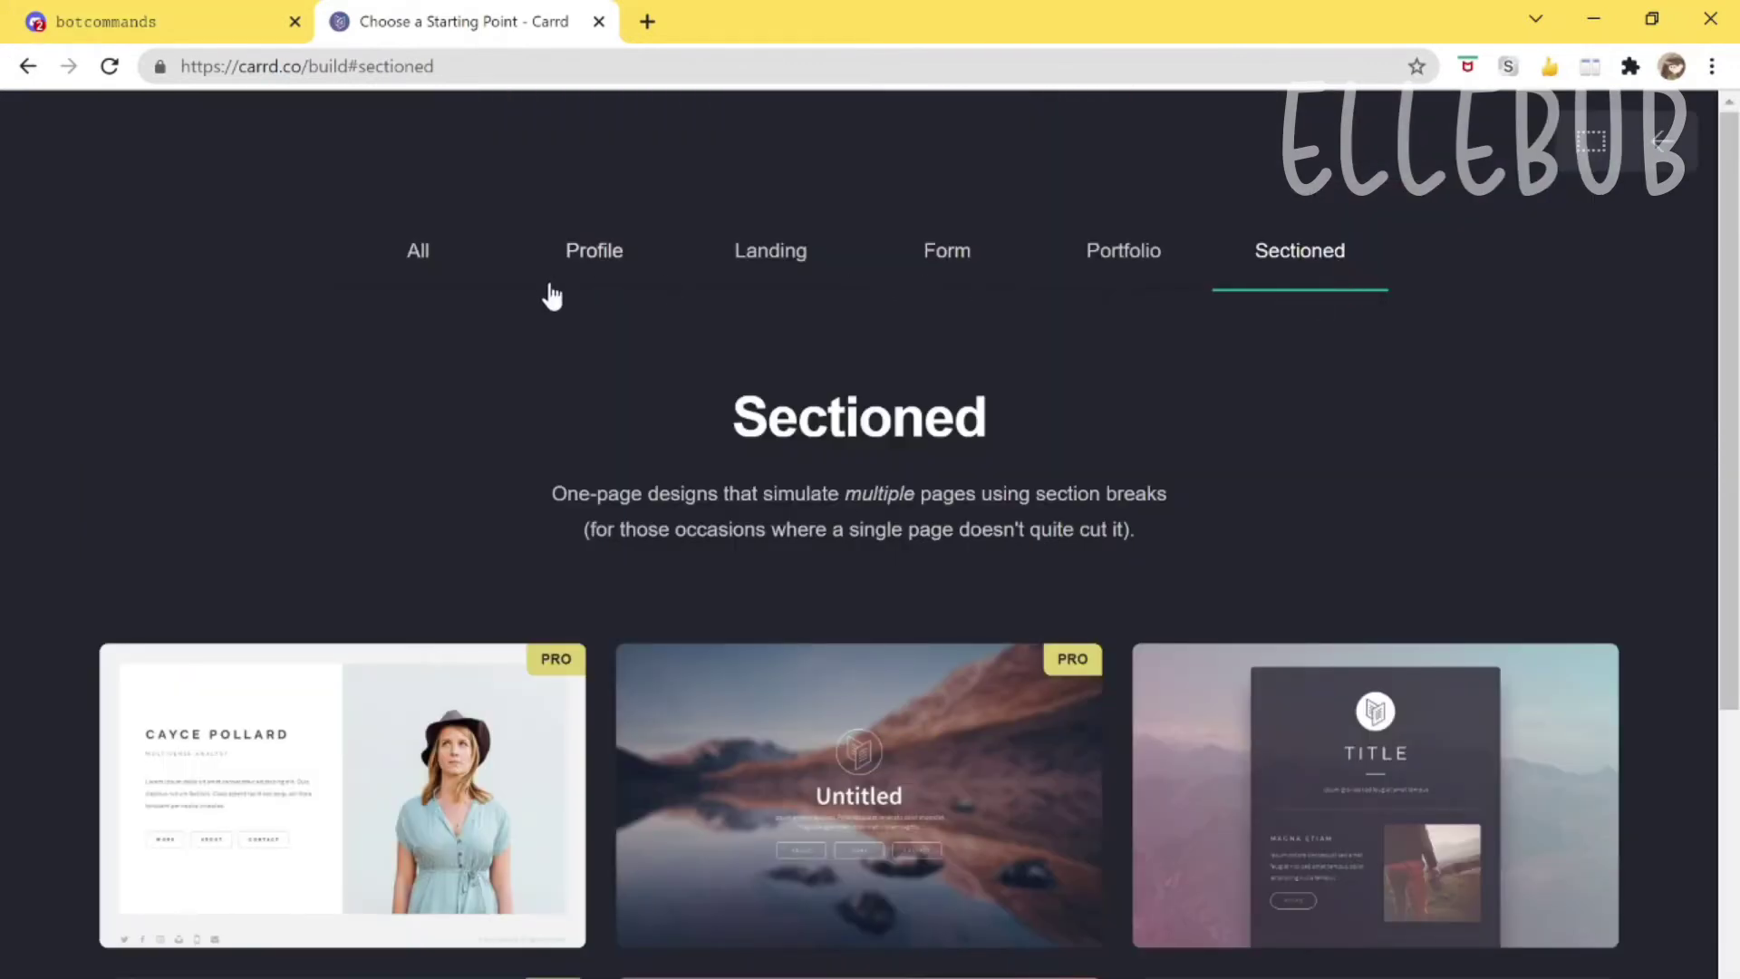
Alternate between the Profile, Sectioned, Portfolio and Landing categories to compare their purposes and template designs.
left_click(595, 258)
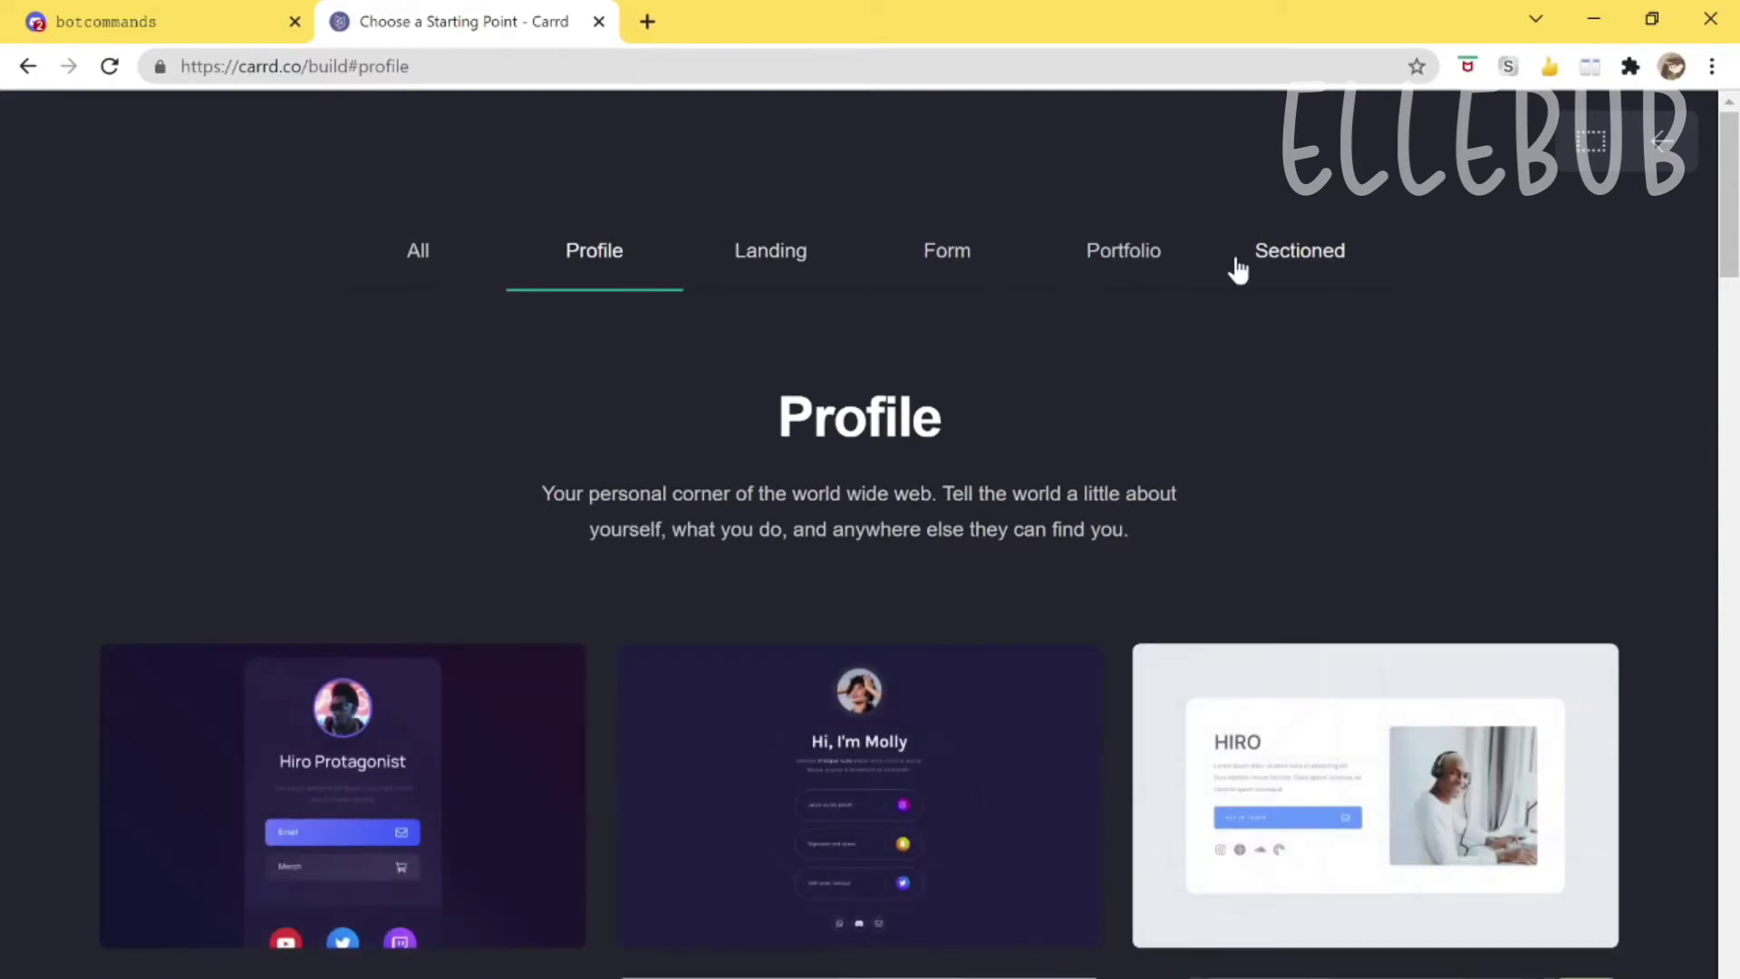
left_click(1235, 268)
scroll(1224, 360, "down", 3)
scroll(1224, 376, "up", 3)
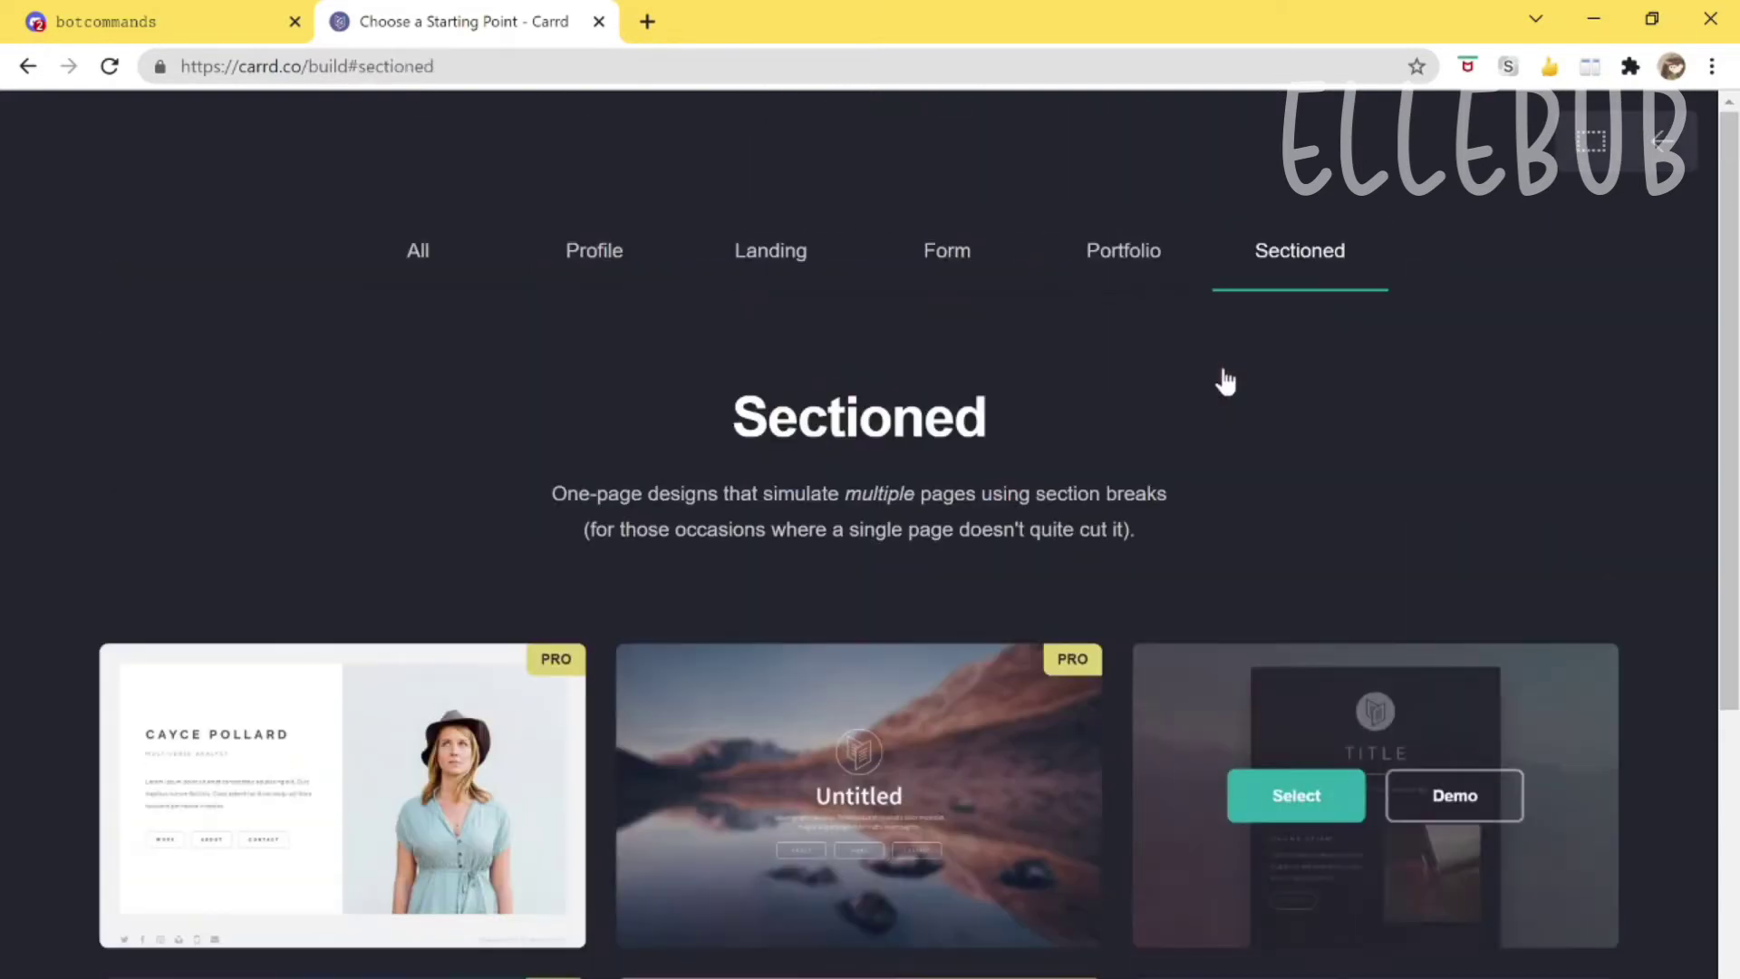
left_click(1091, 281)
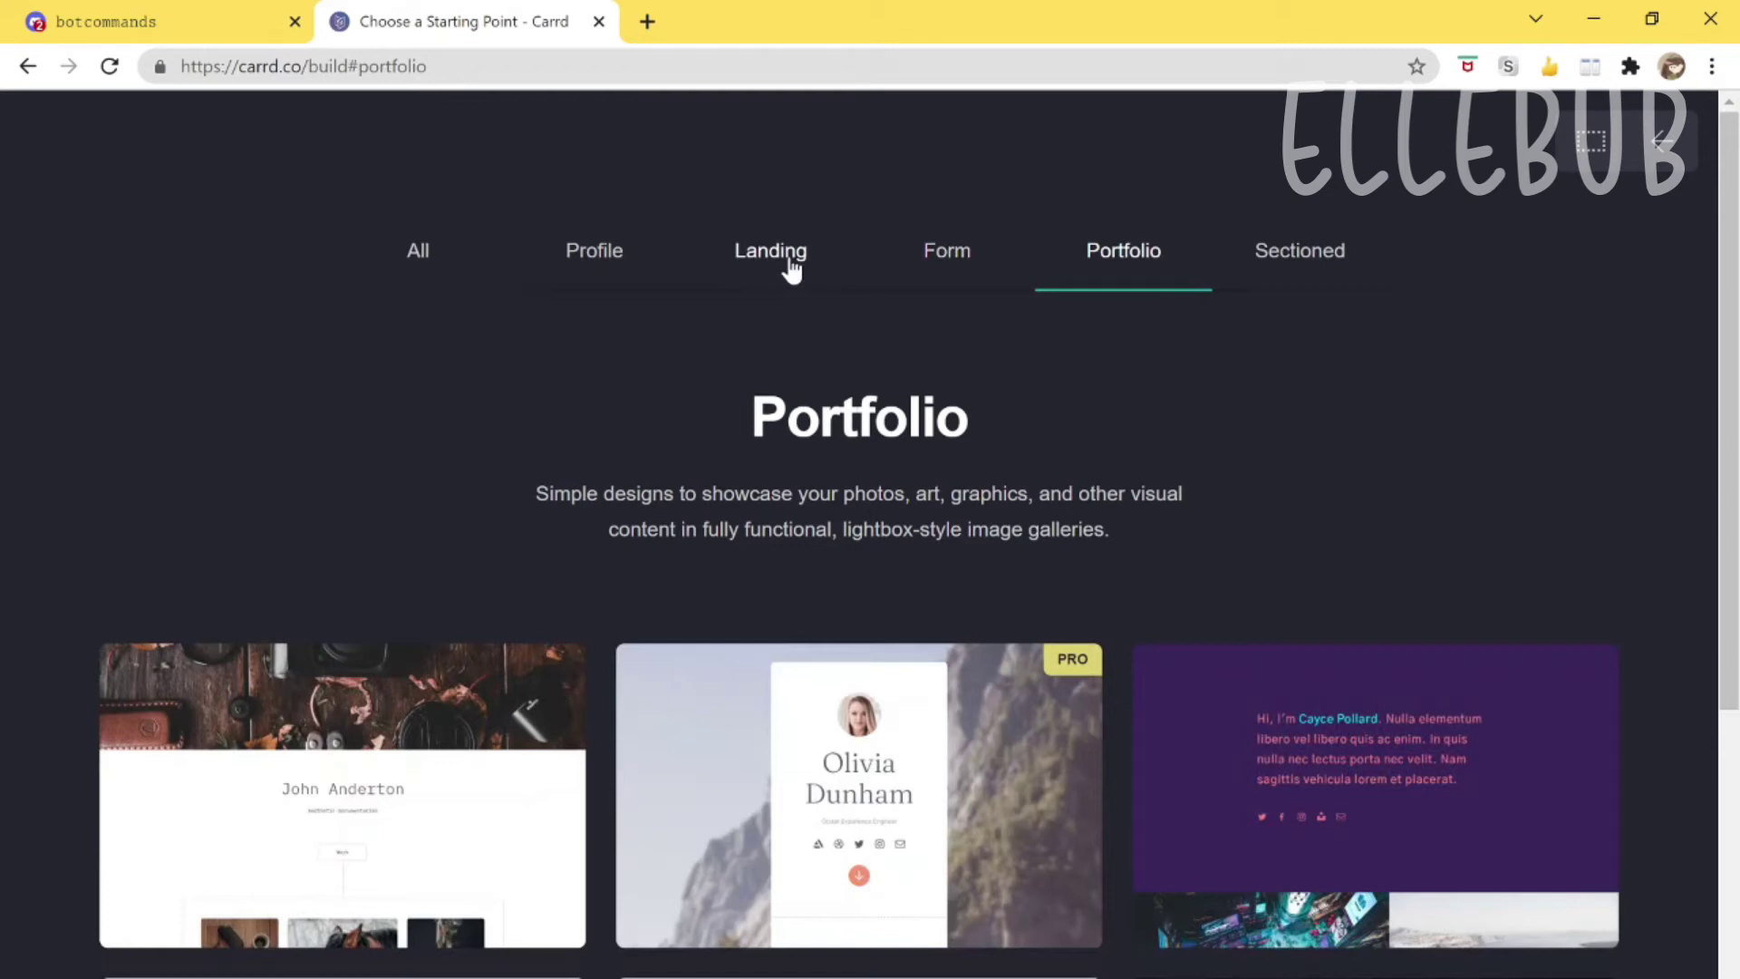
left_click(1278, 254)
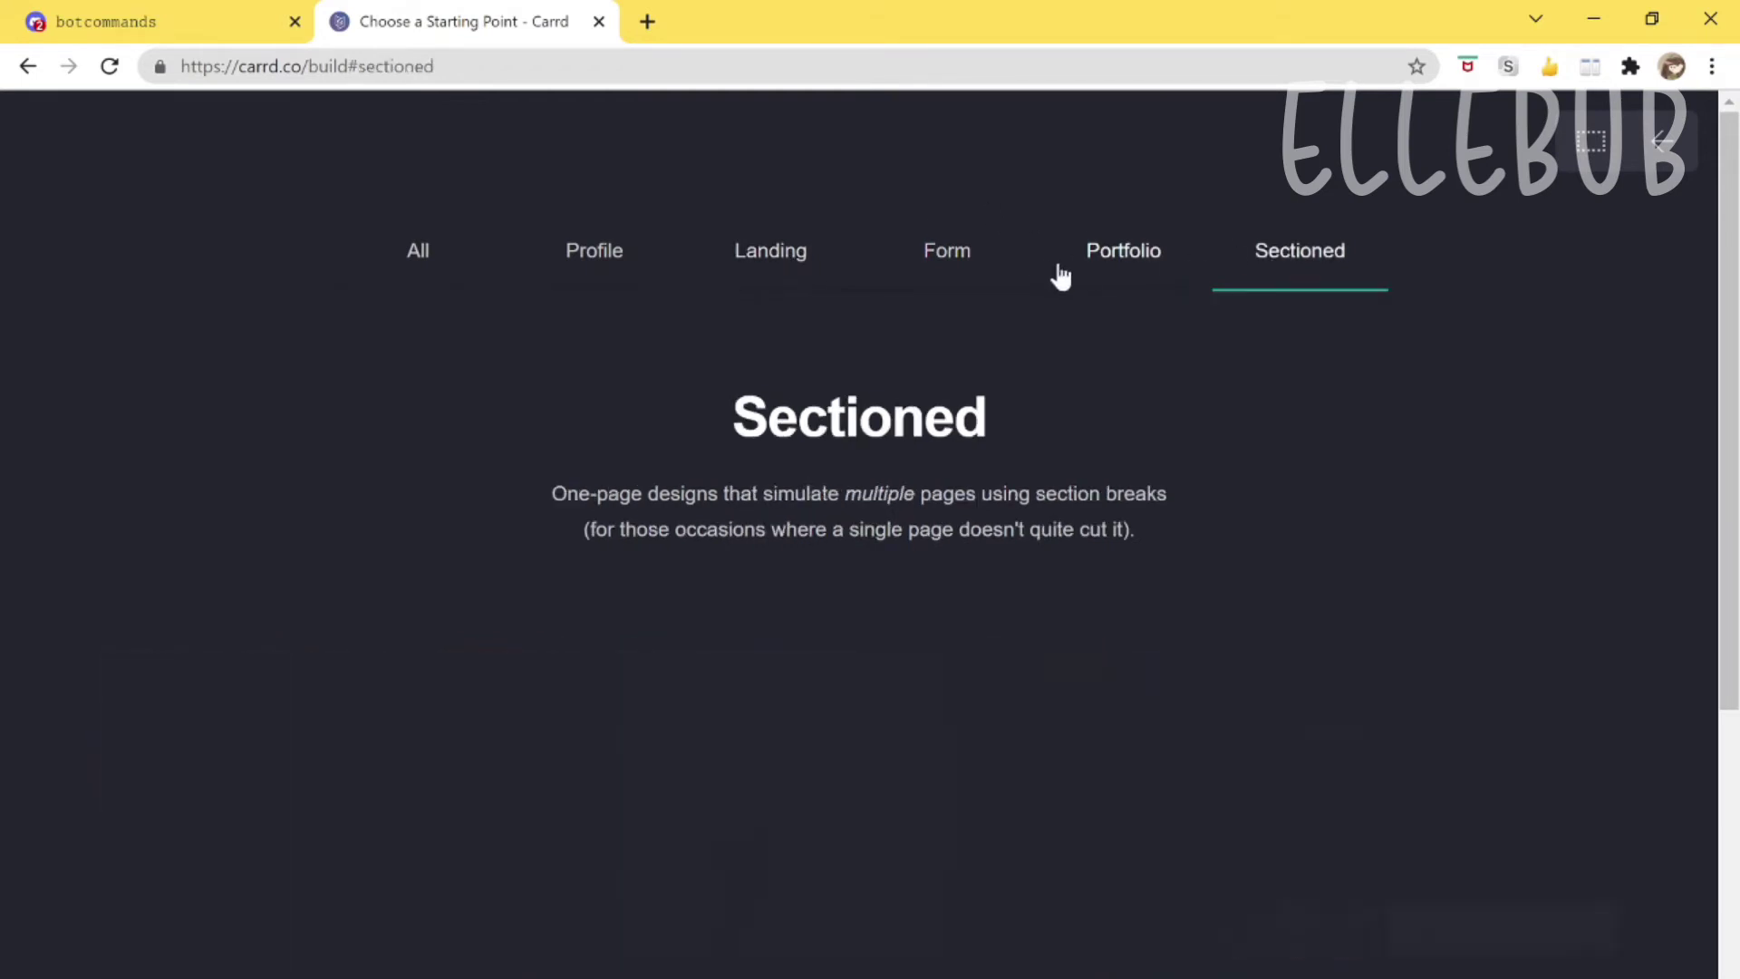
left_click(1101, 288)
left_click(776, 283)
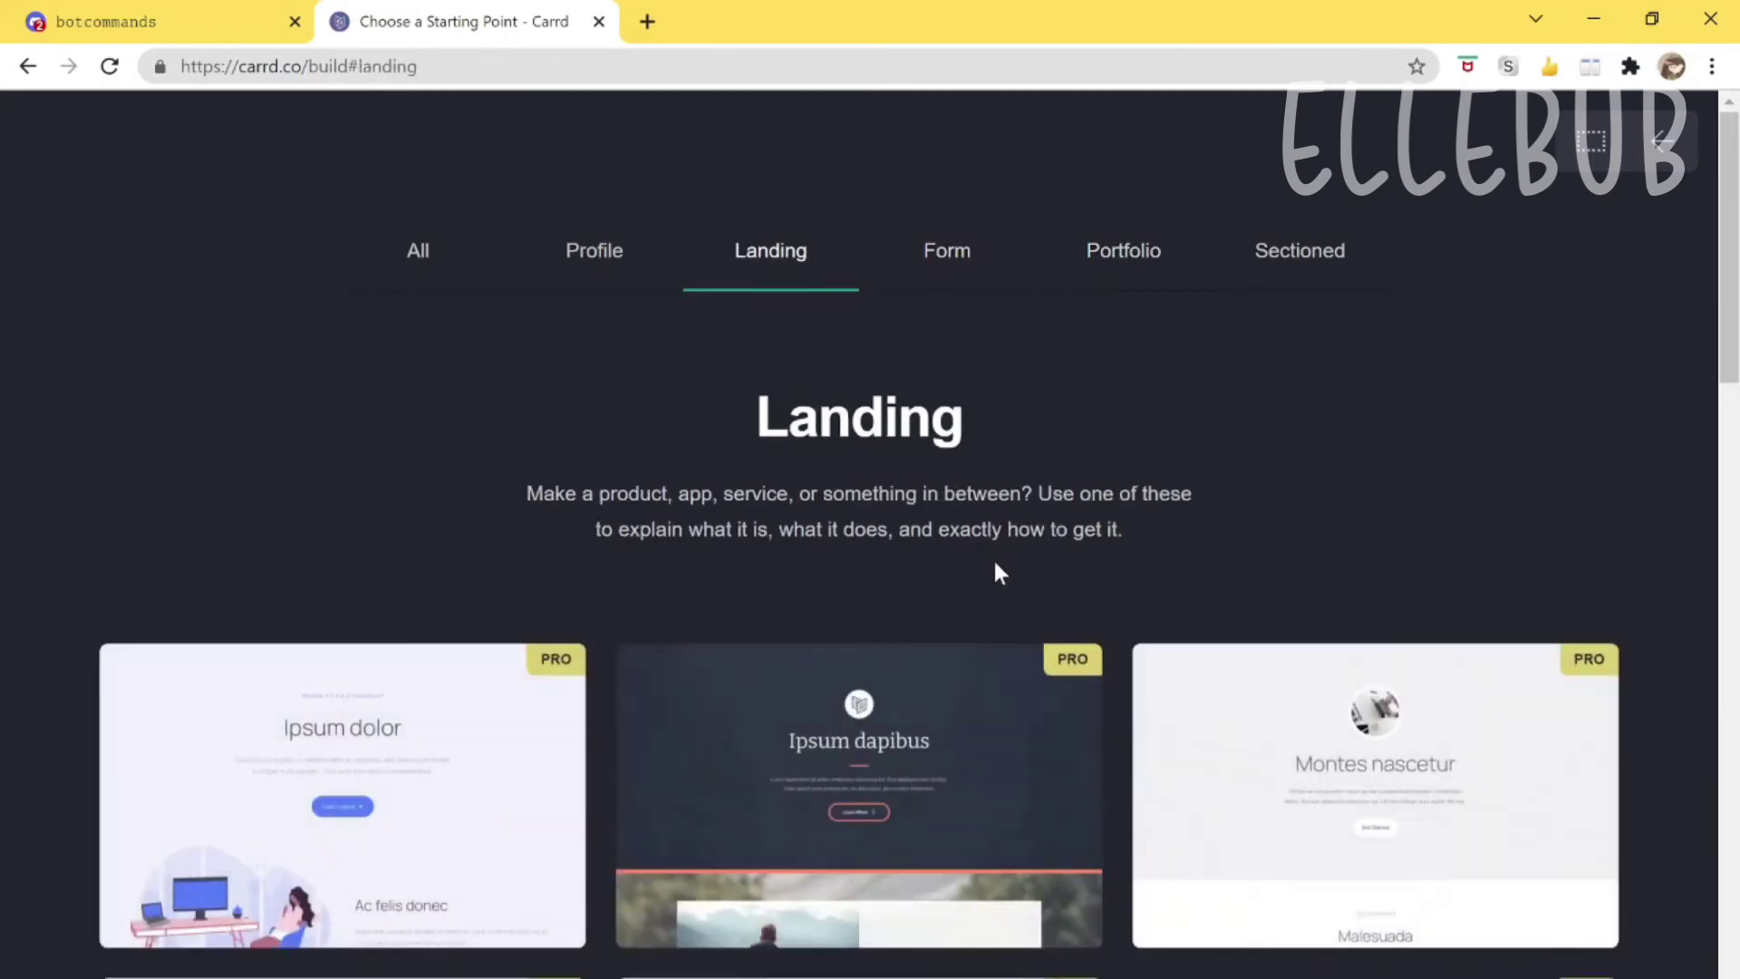
left_click(653, 257)
left_click(1123, 260)
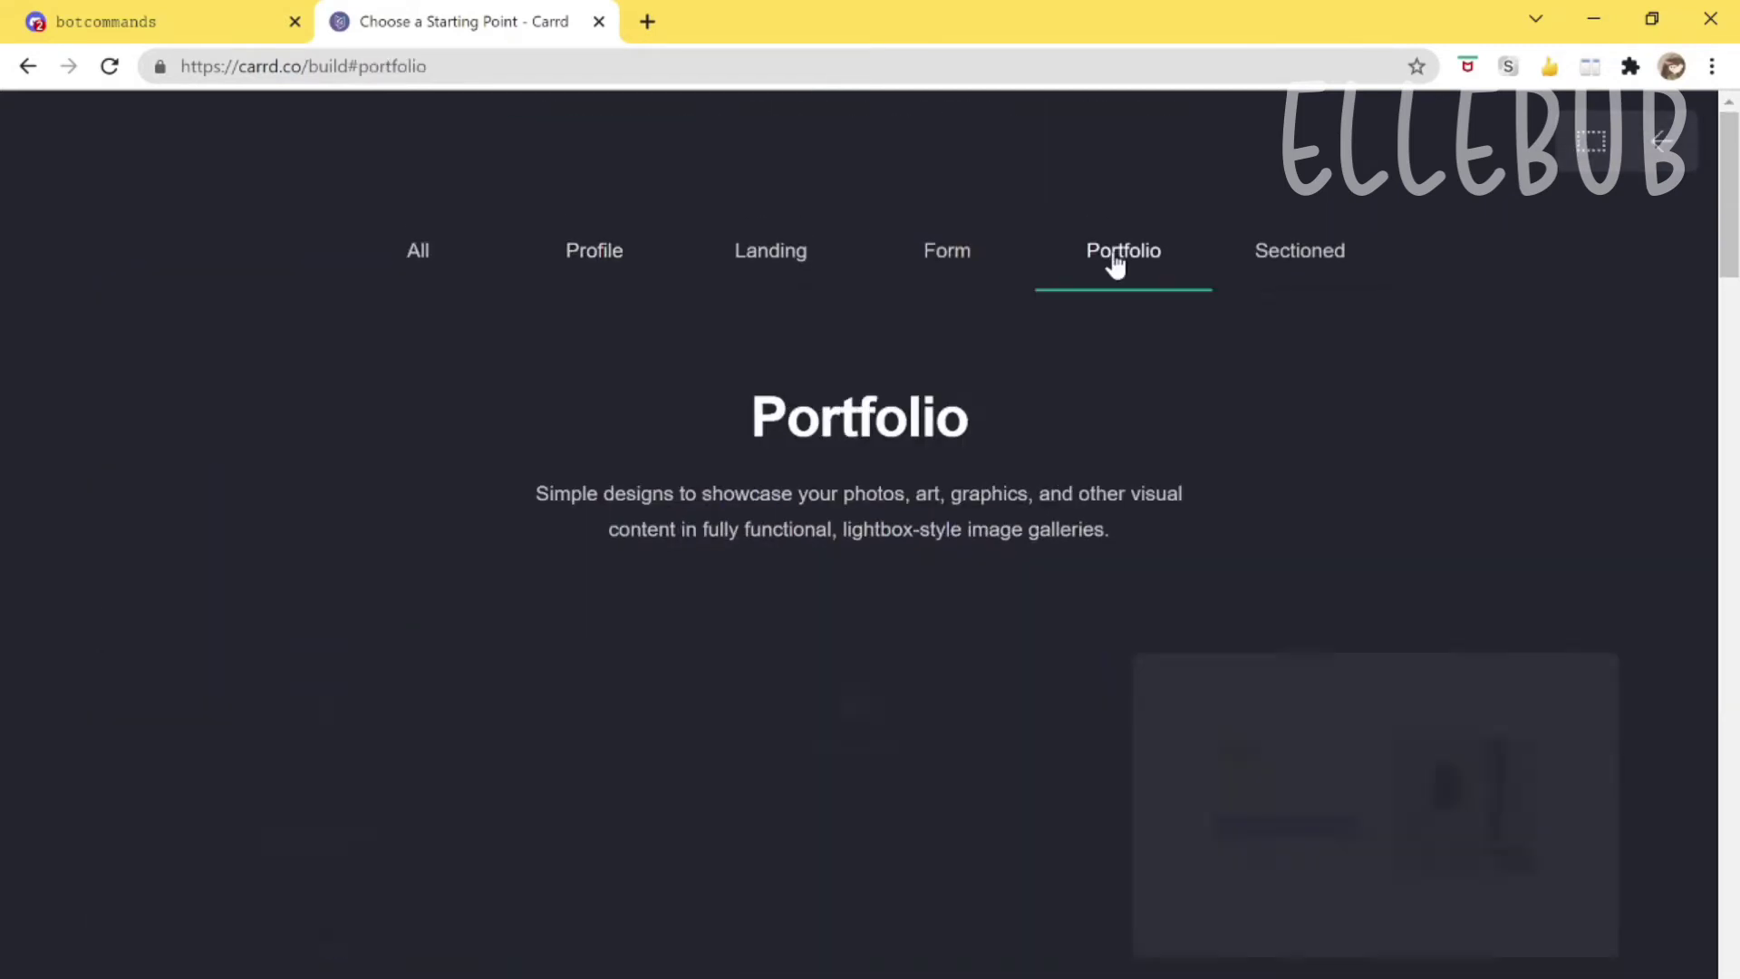
Choose the dark Profile template with blue-green gradient link buttons as the site's starting point.
left_click(591, 270)
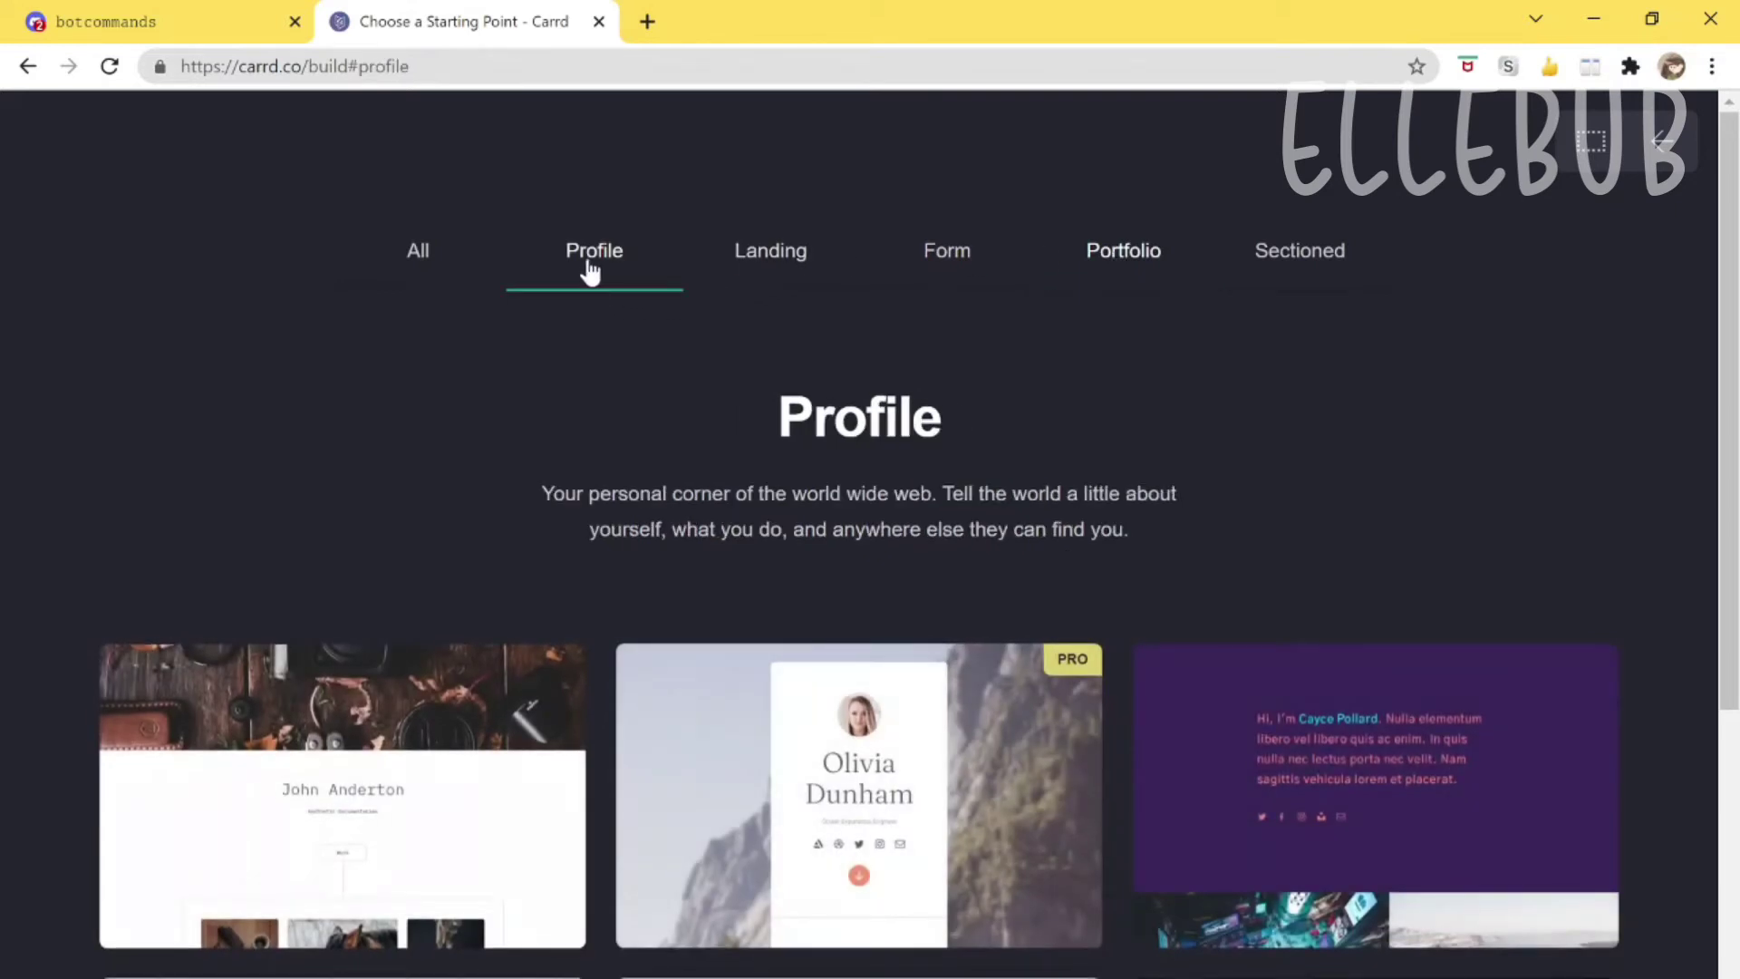
scroll(1051, 490, "down", 8)
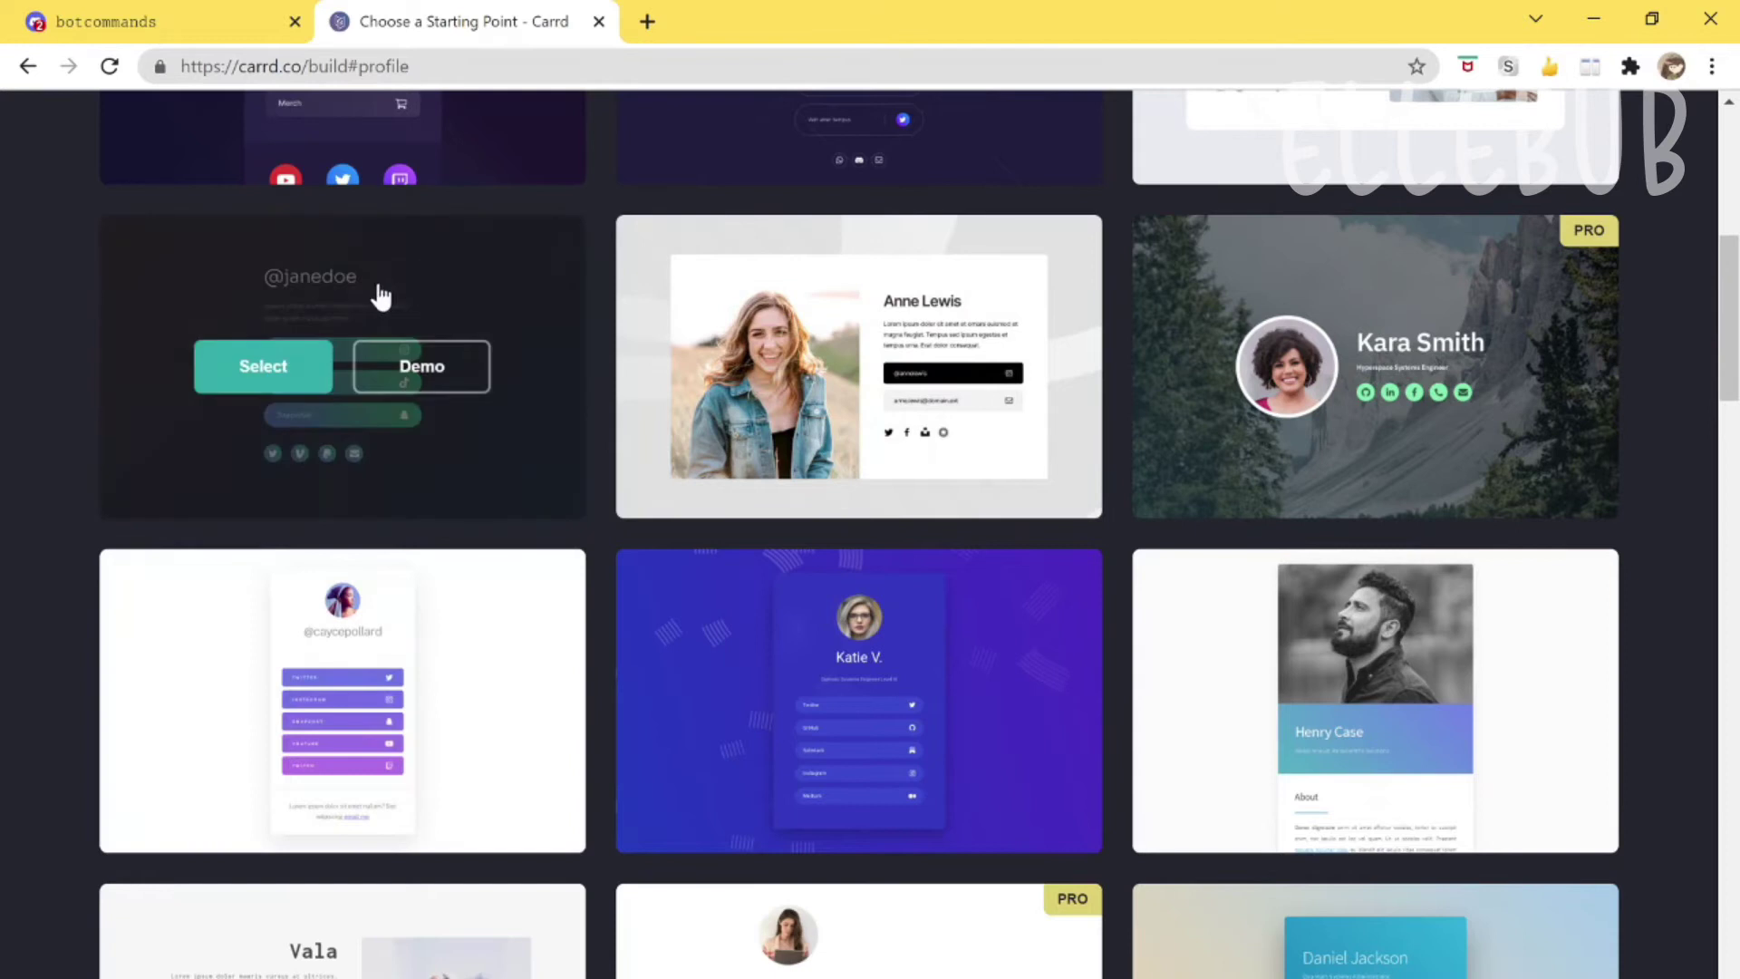
mouse_move(734, 315)
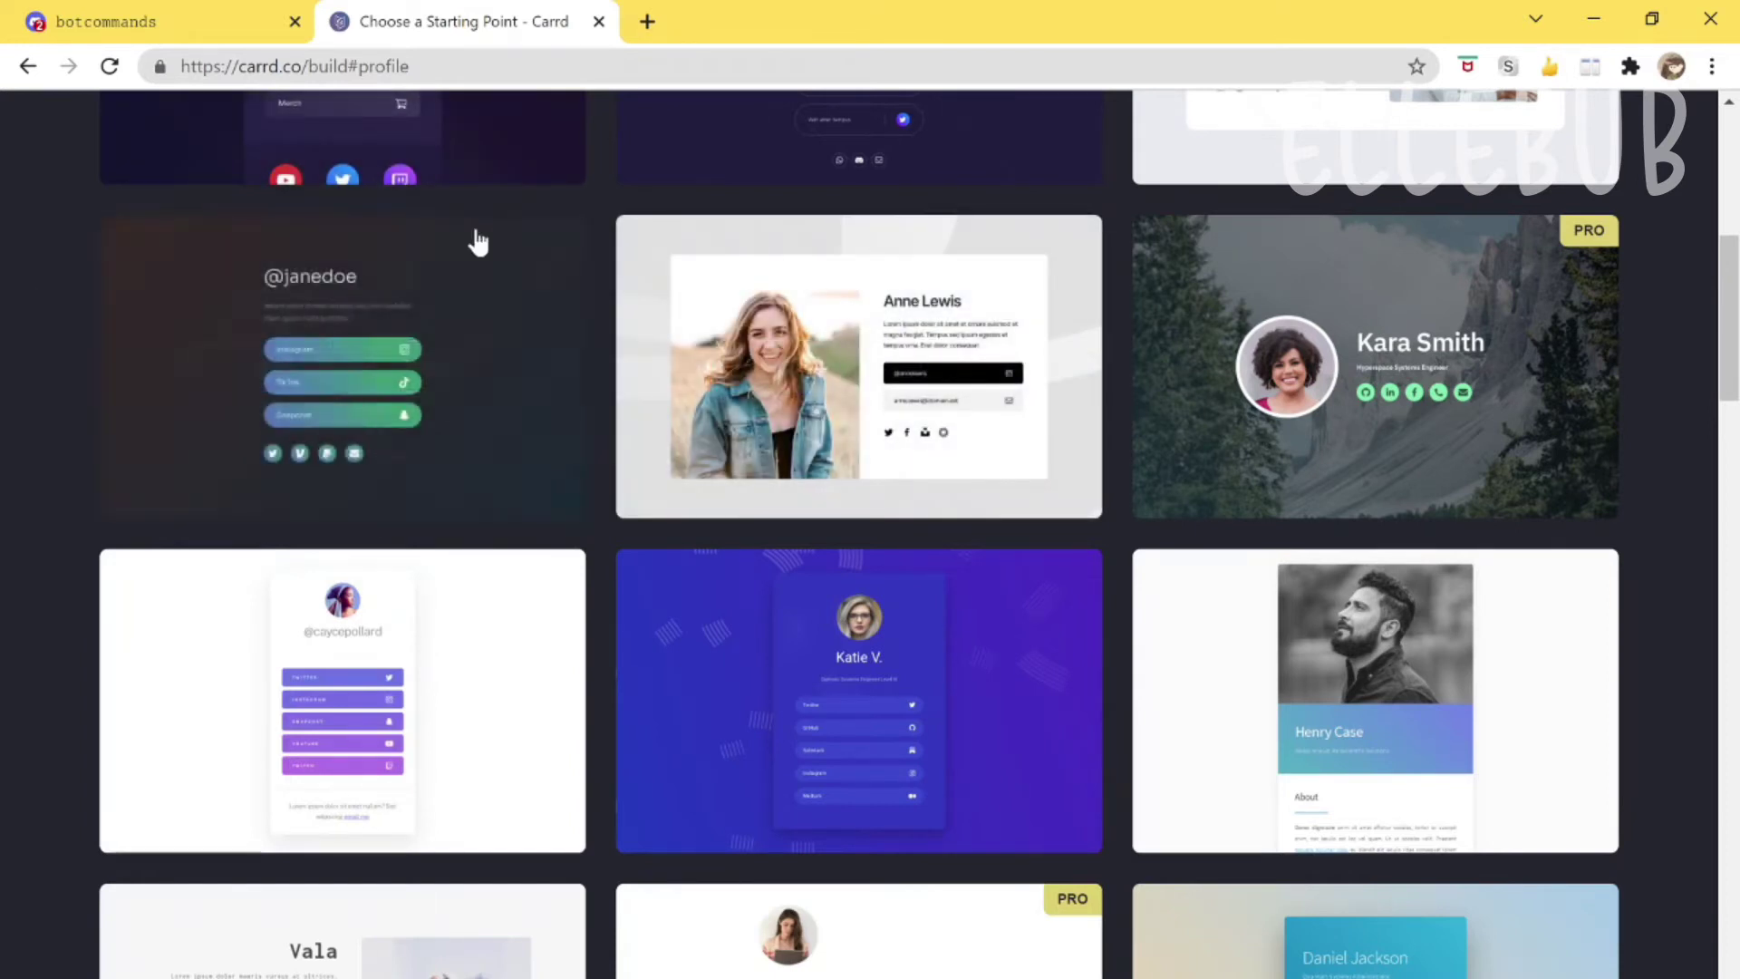
mouse_move(478, 372)
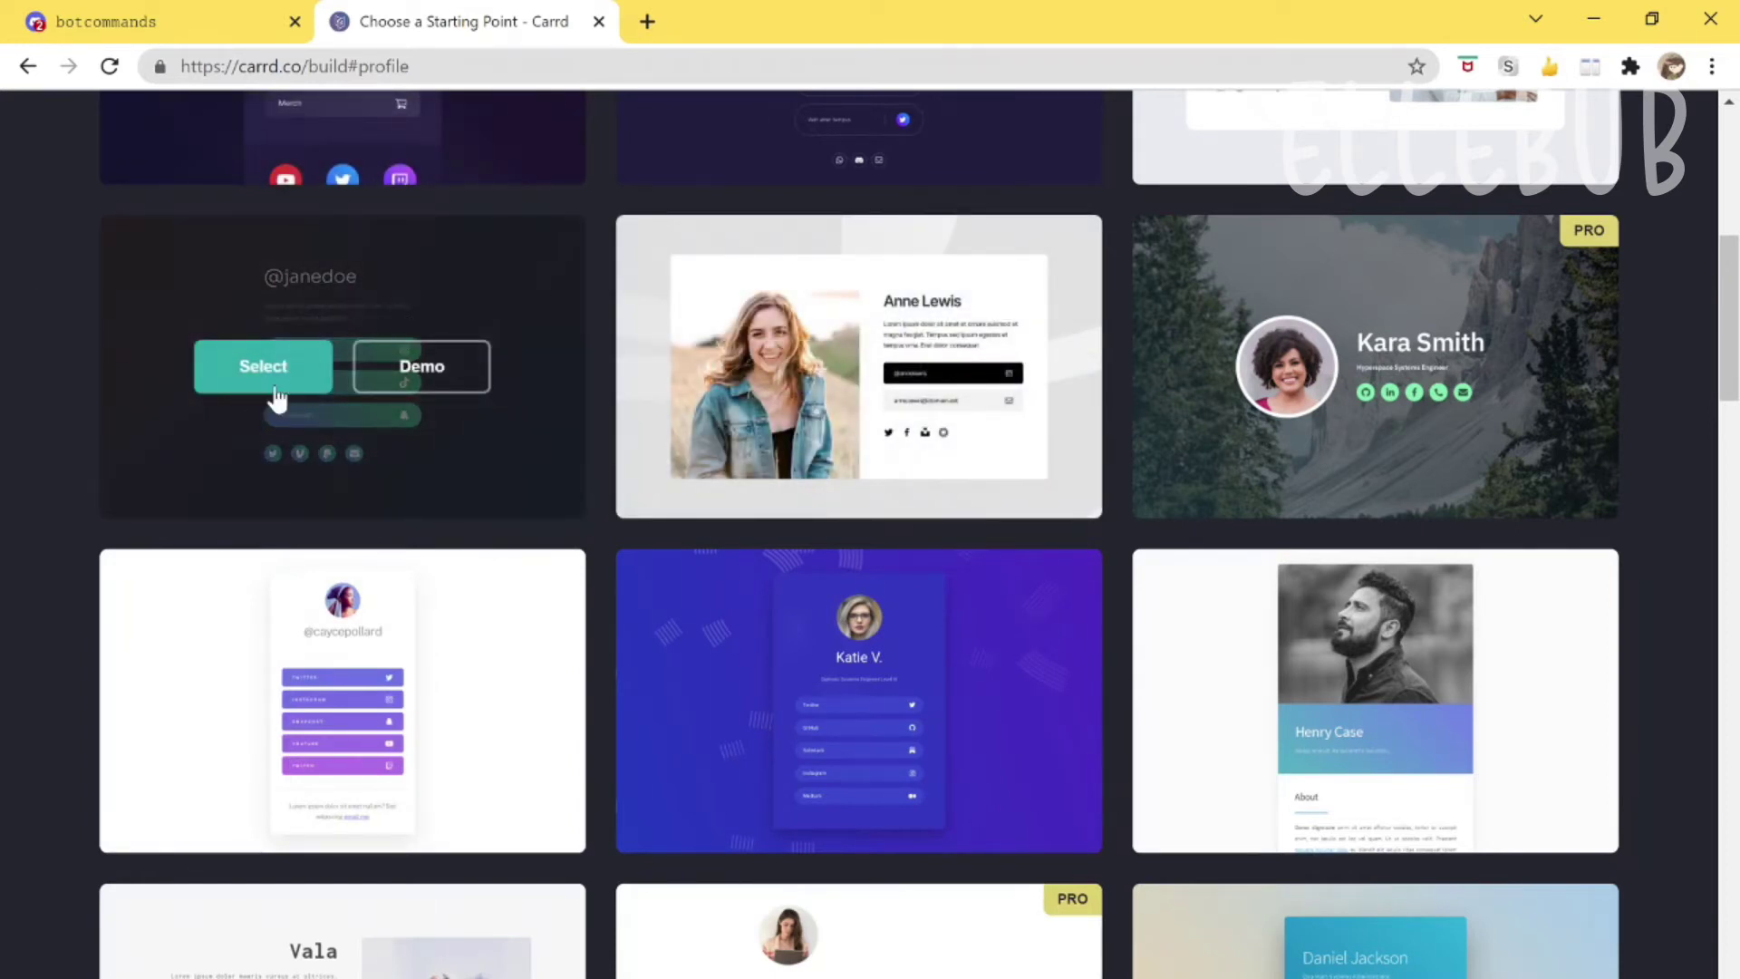
scroll(567, 509, "up", 6)
scroll(574, 524, "down", 5)
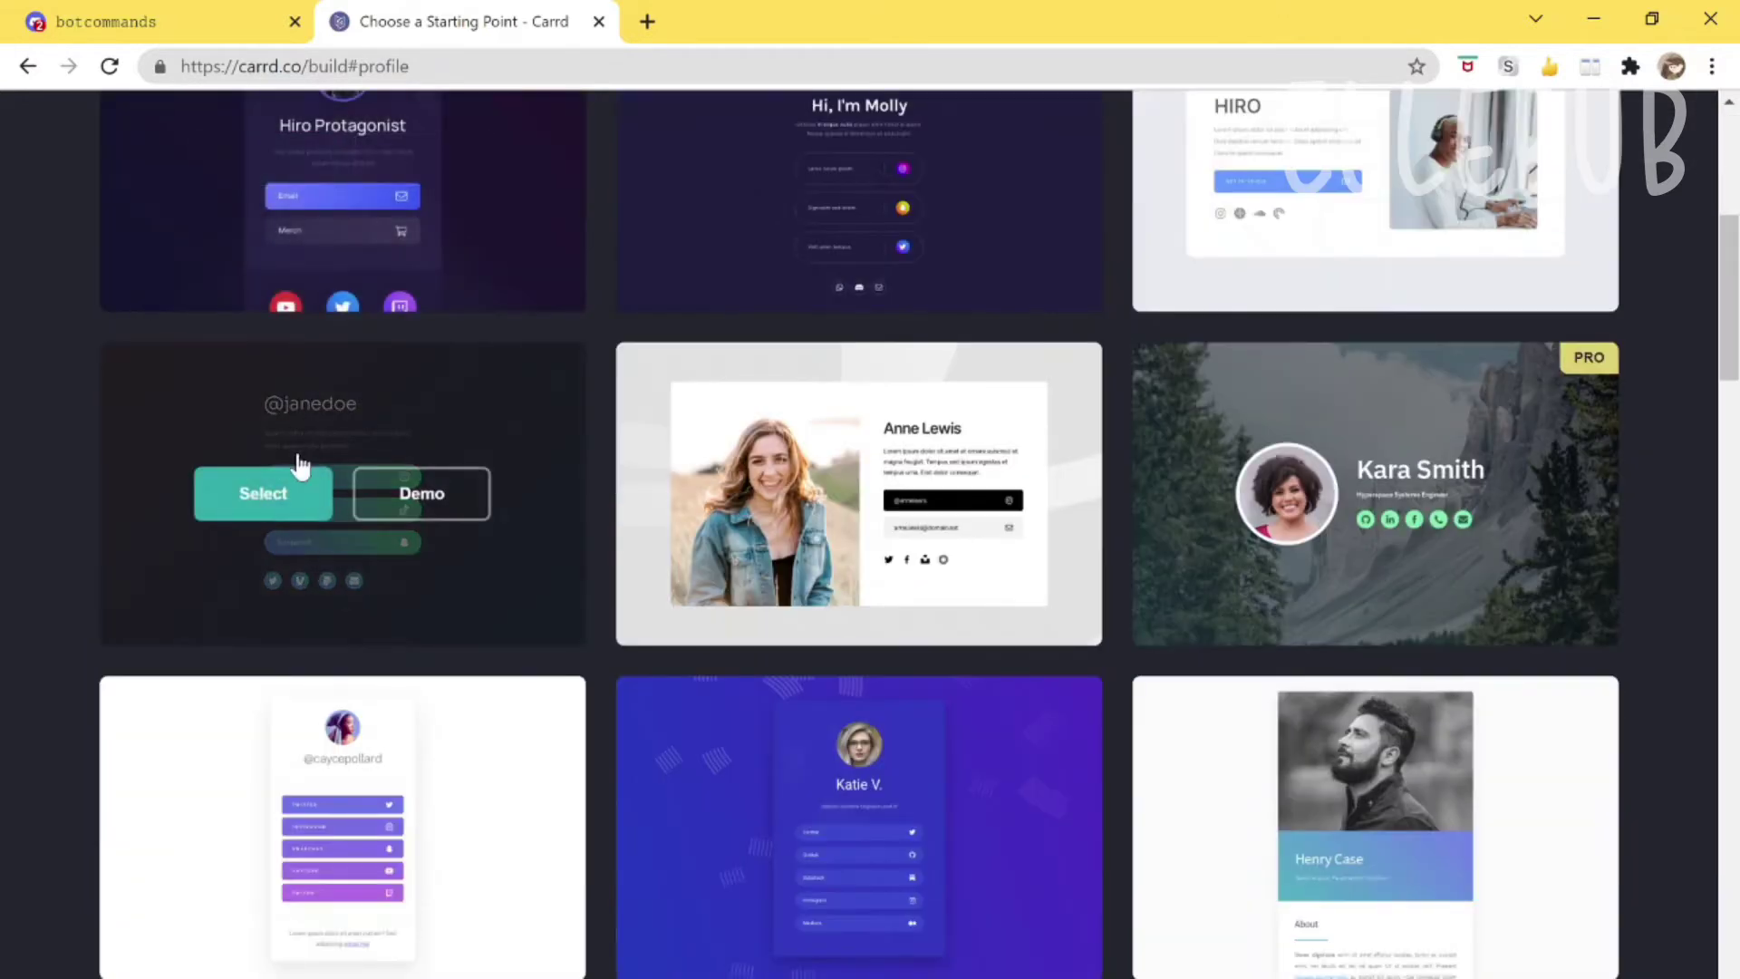
left_click(272, 504)
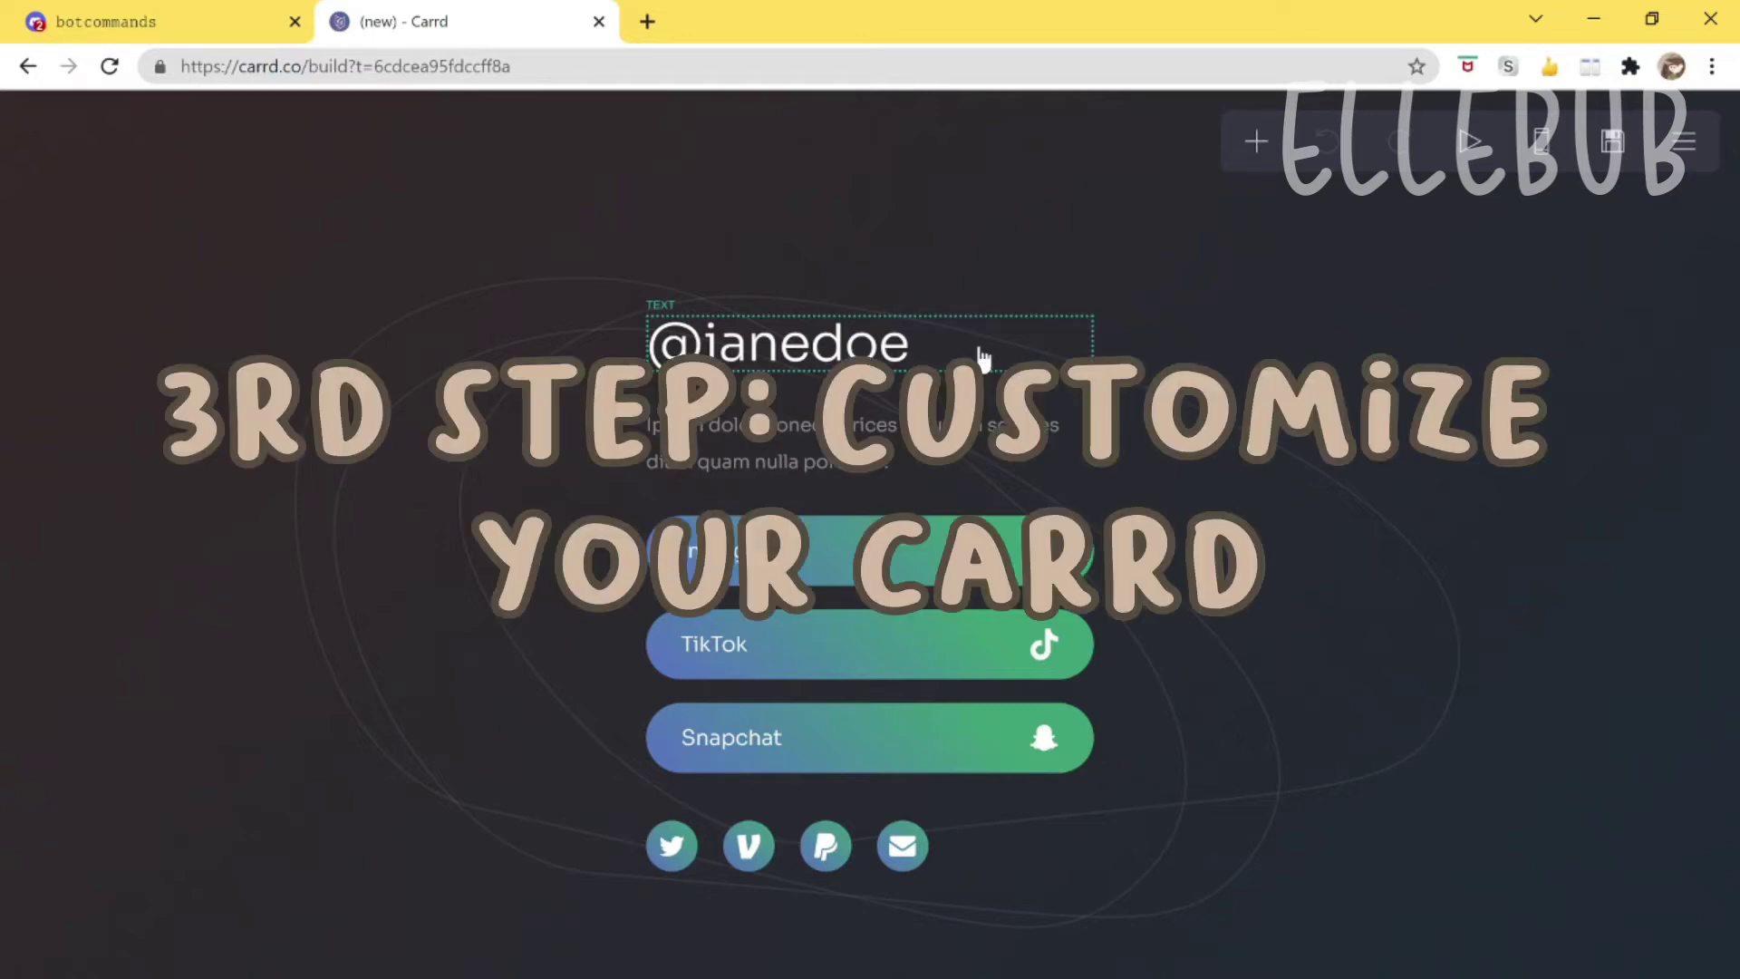
Inspect the settings of the page background and the title text in the new site.
left_click(940, 353)
left_click(1351, 377)
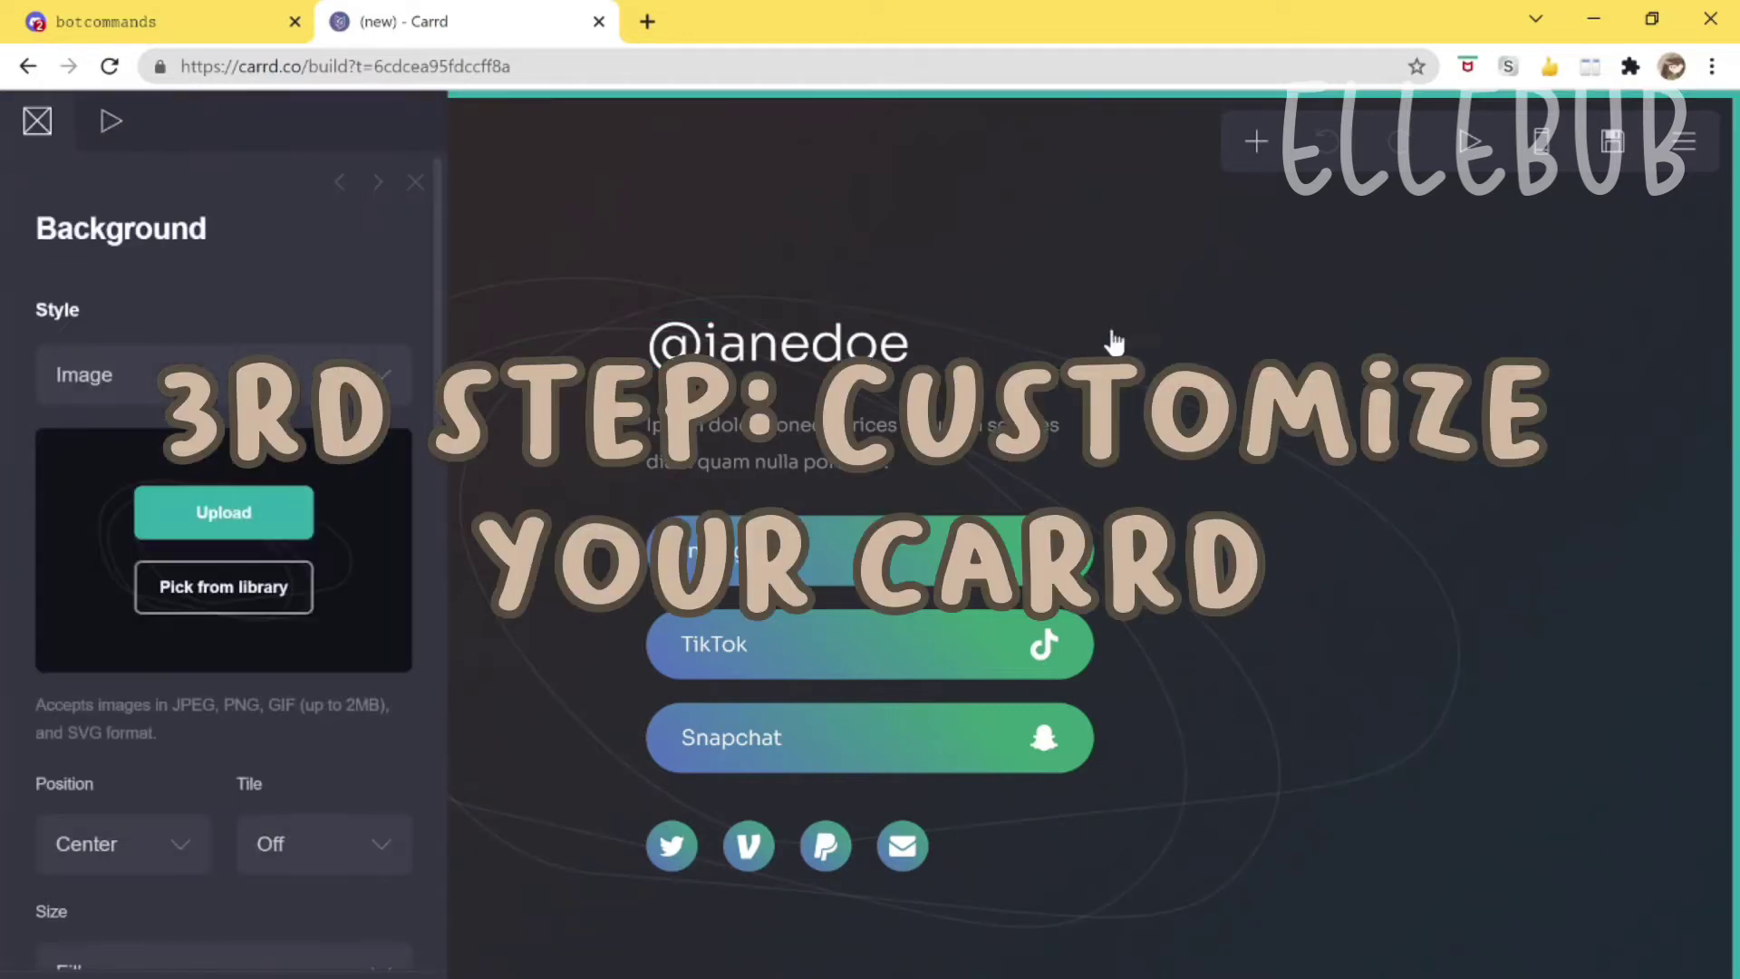
left_click(912, 351)
left_click(791, 247)
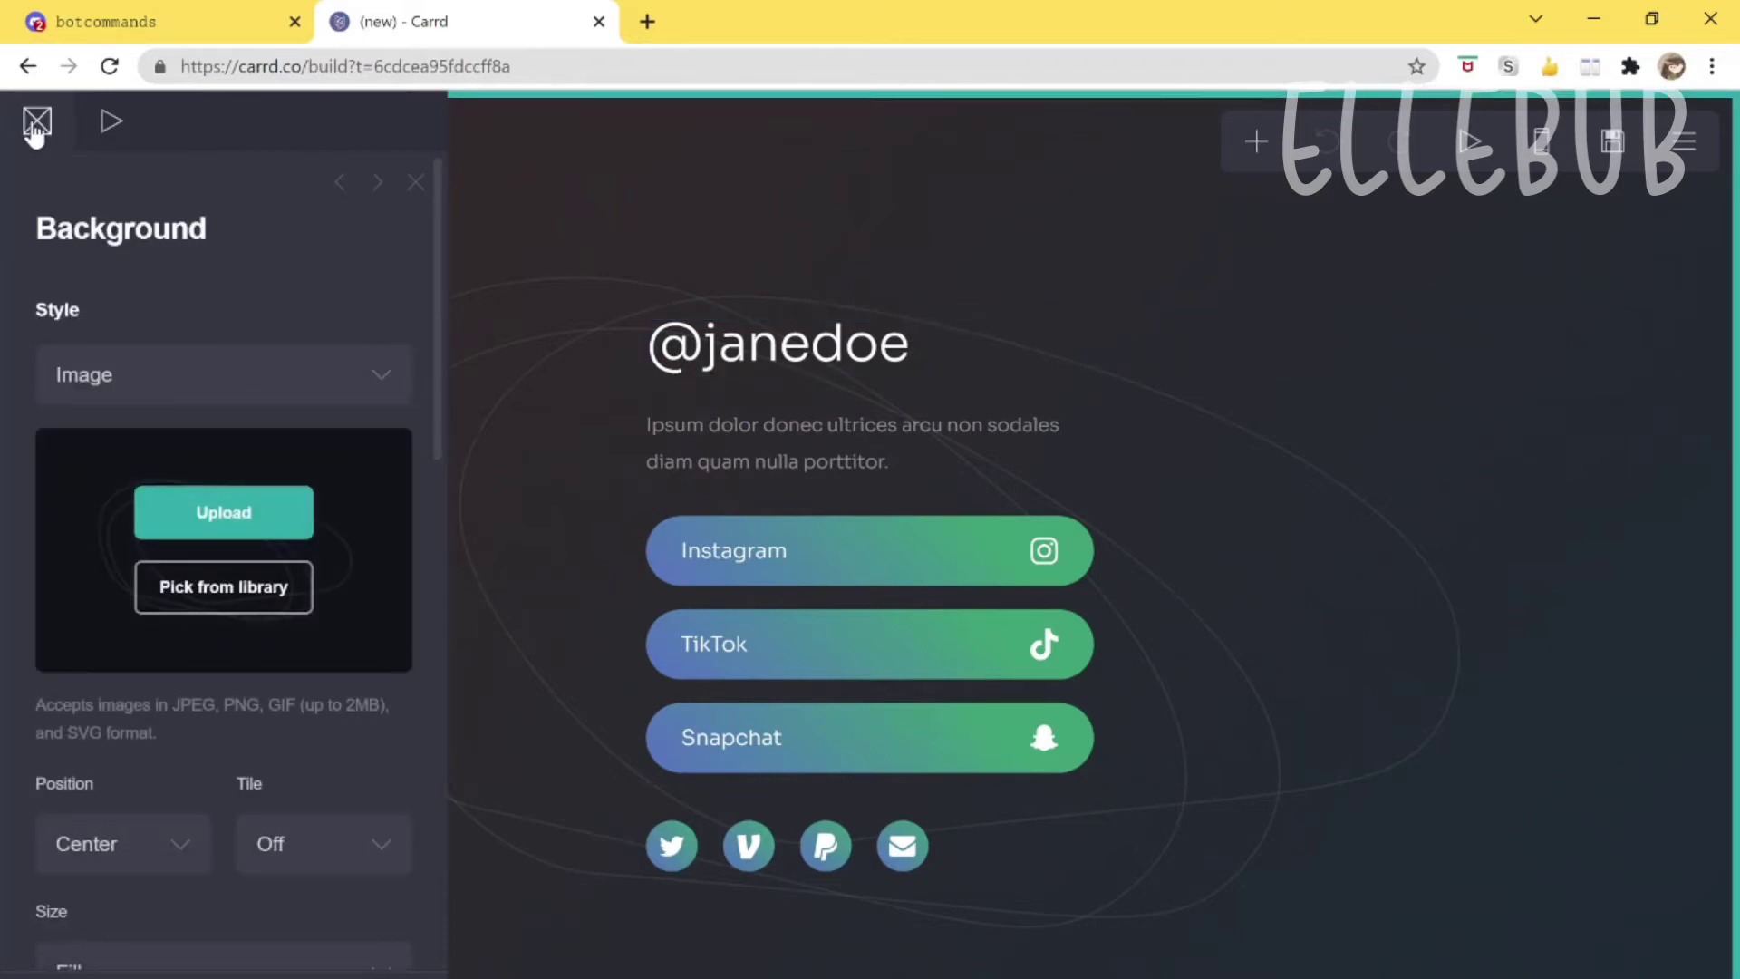
Open the site title's text settings.
left_click(792, 362)
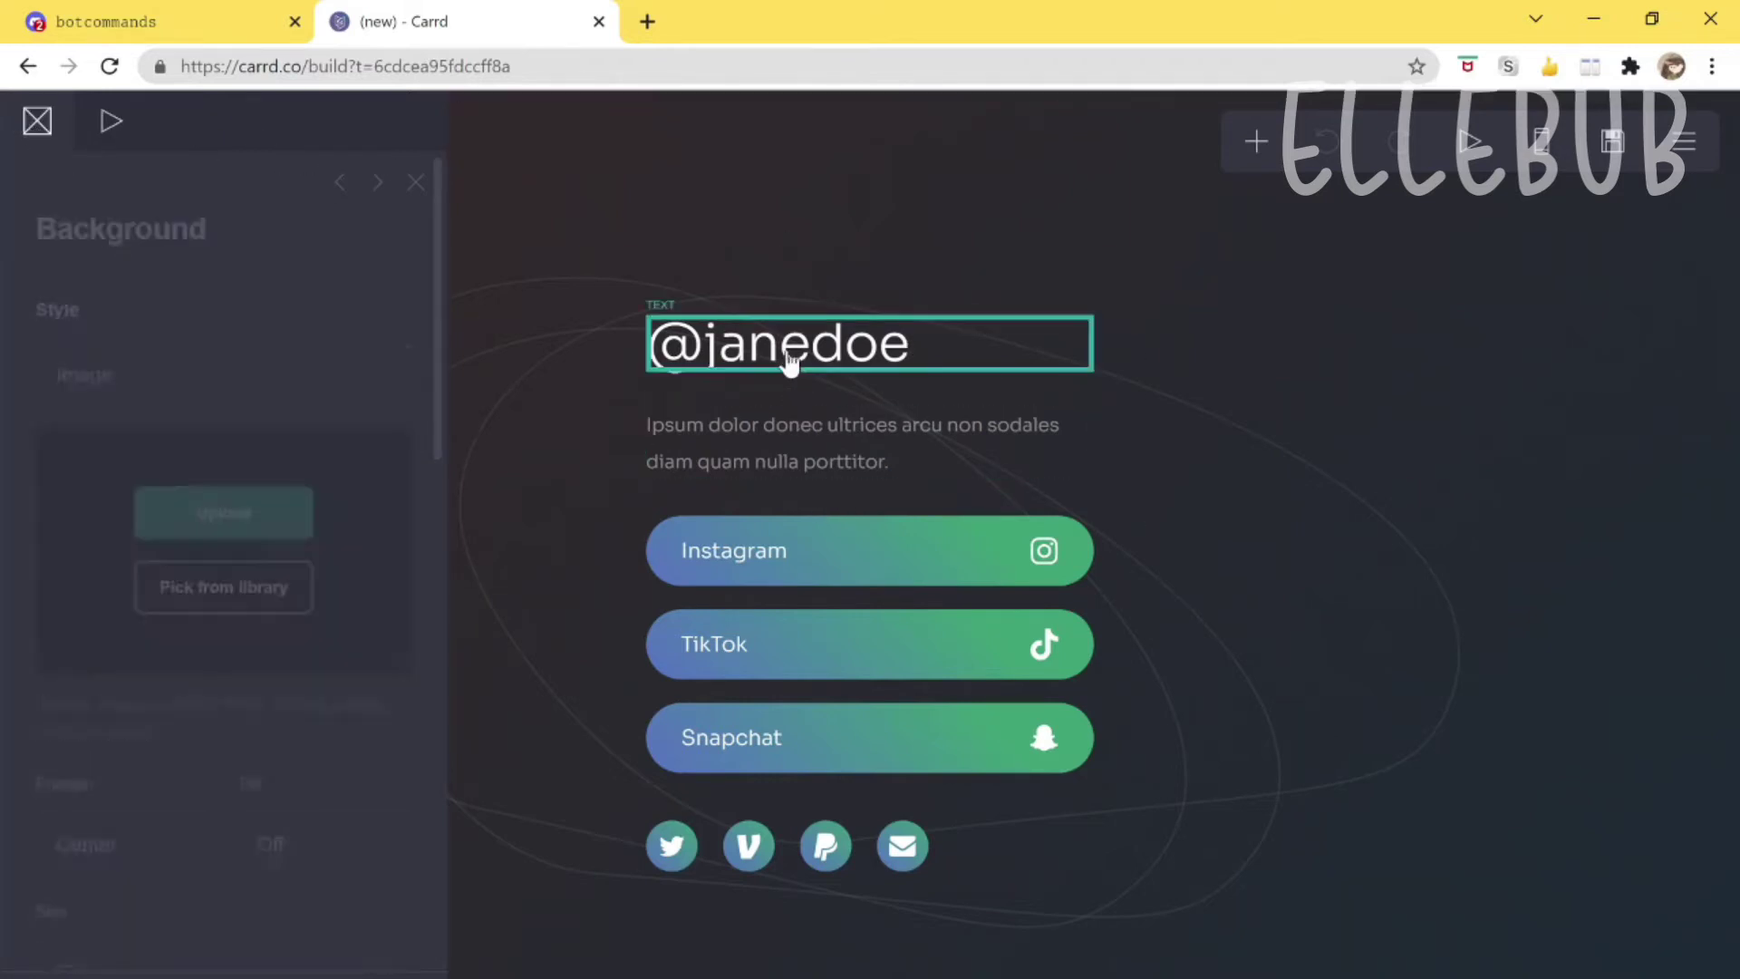
left_click(915, 353)
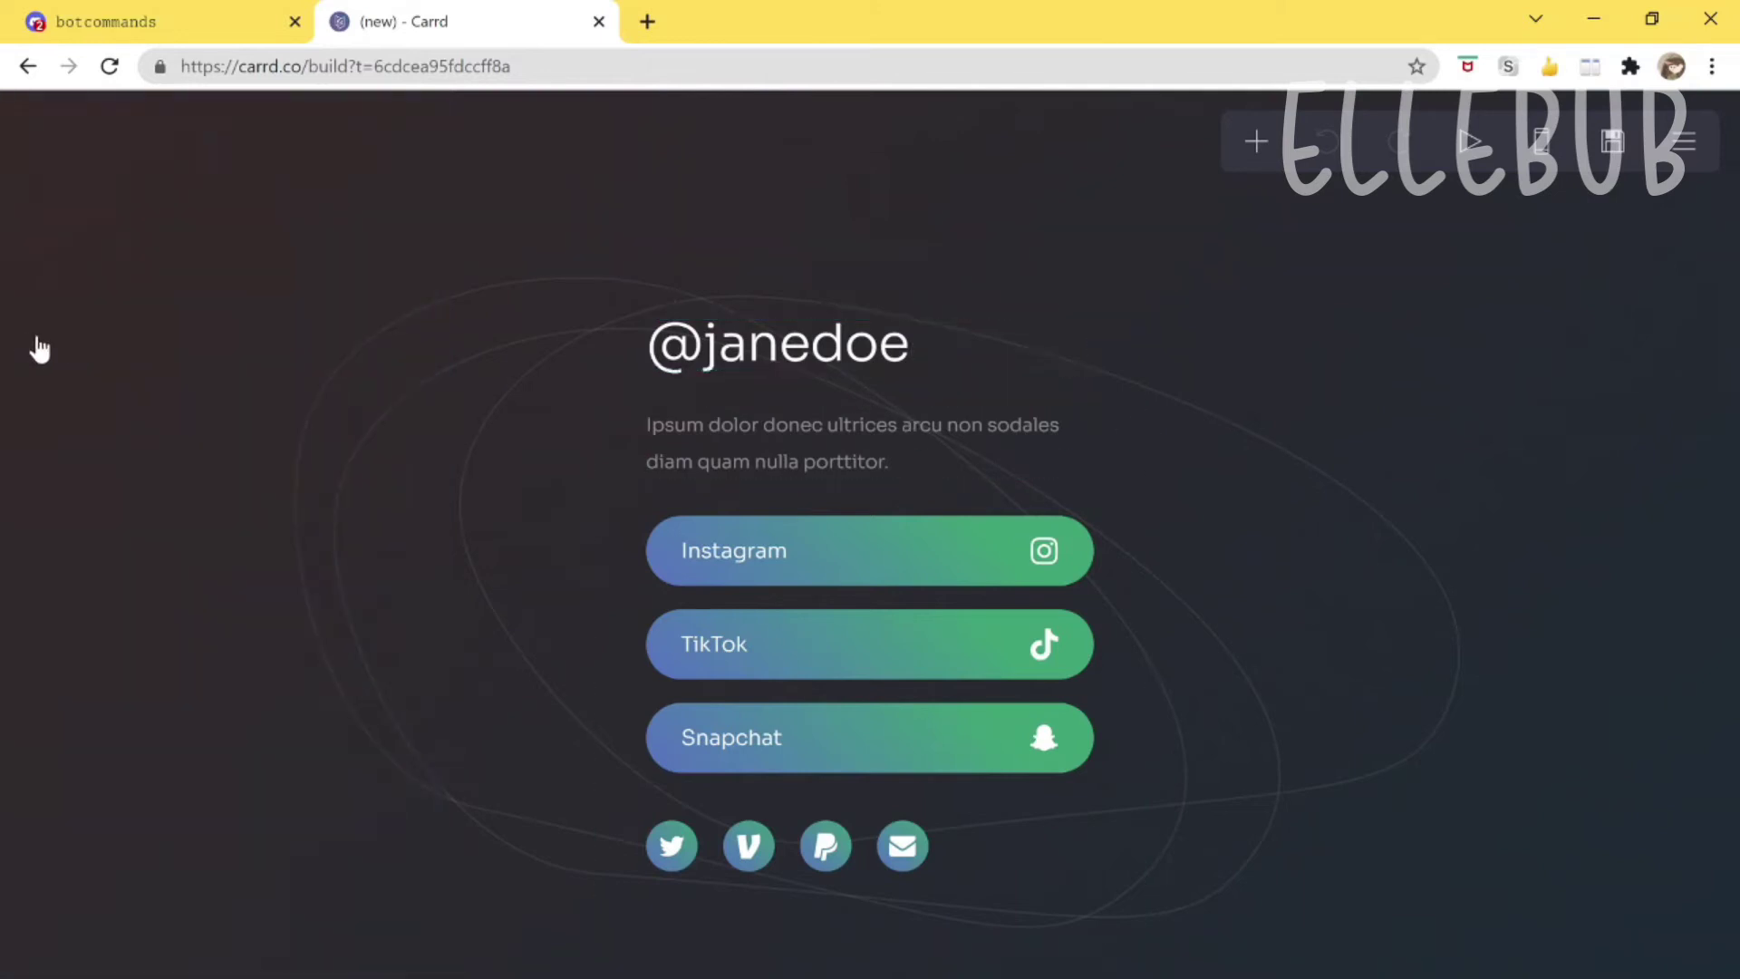
left_click(730, 356)
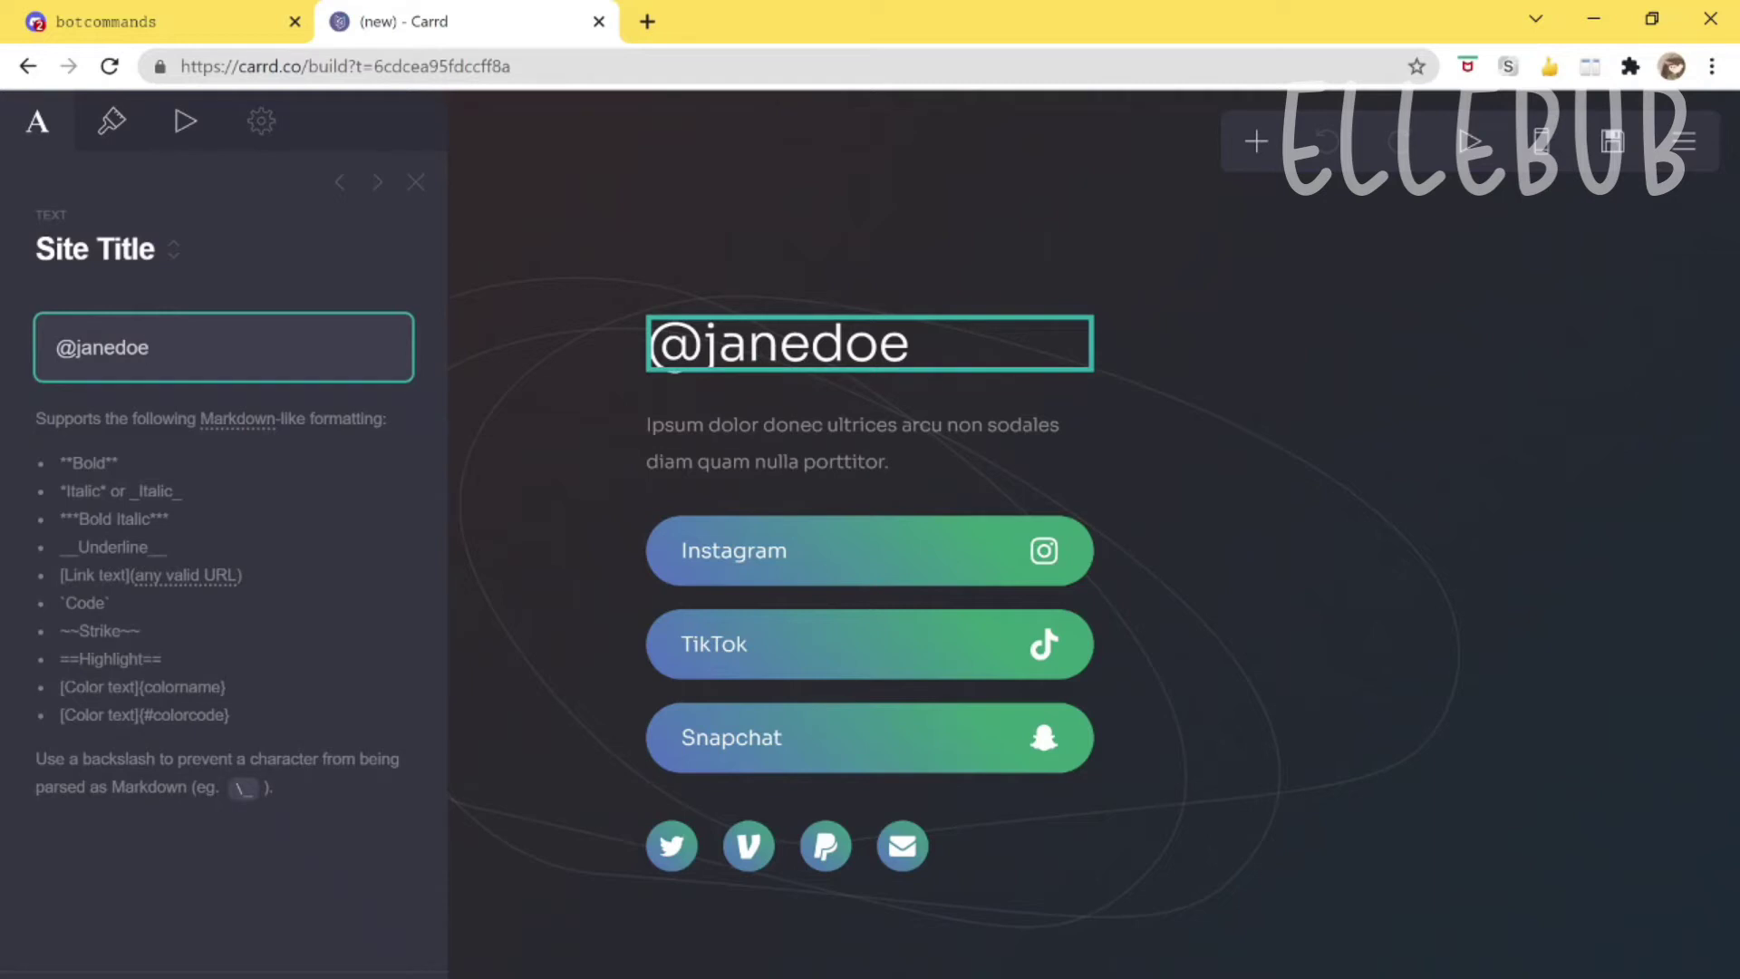
left_click_drag(149, 347, 30, 344)
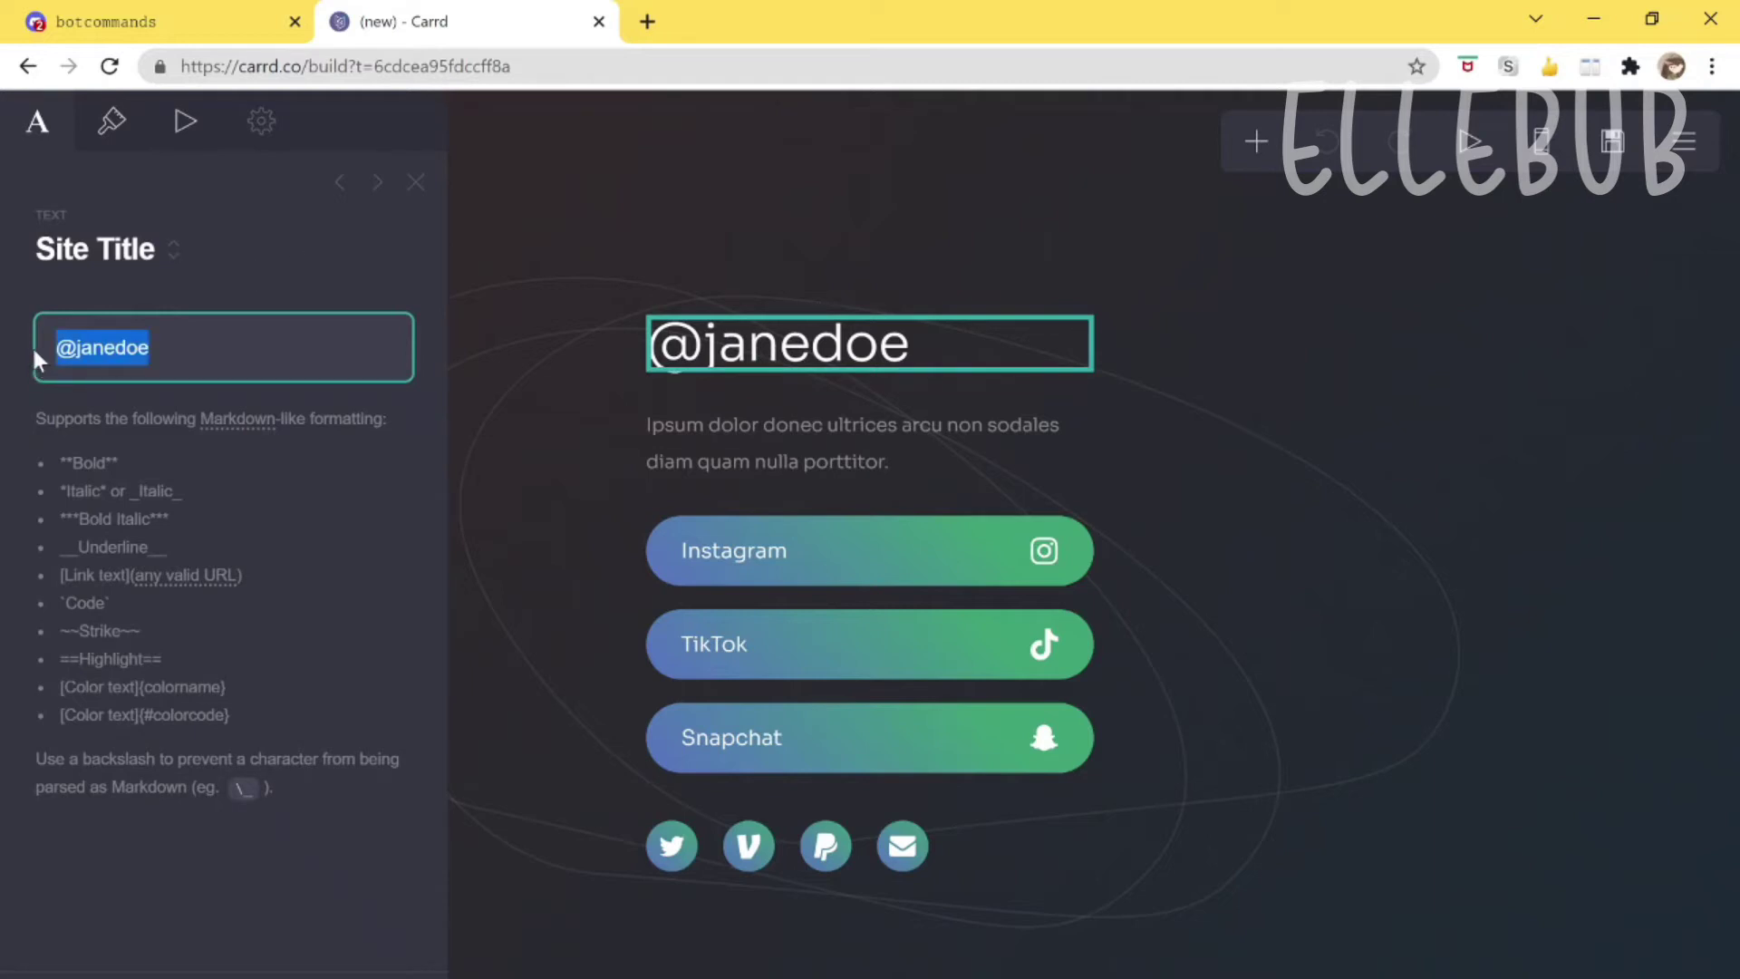
key("BackSpace")
type("ellebub")
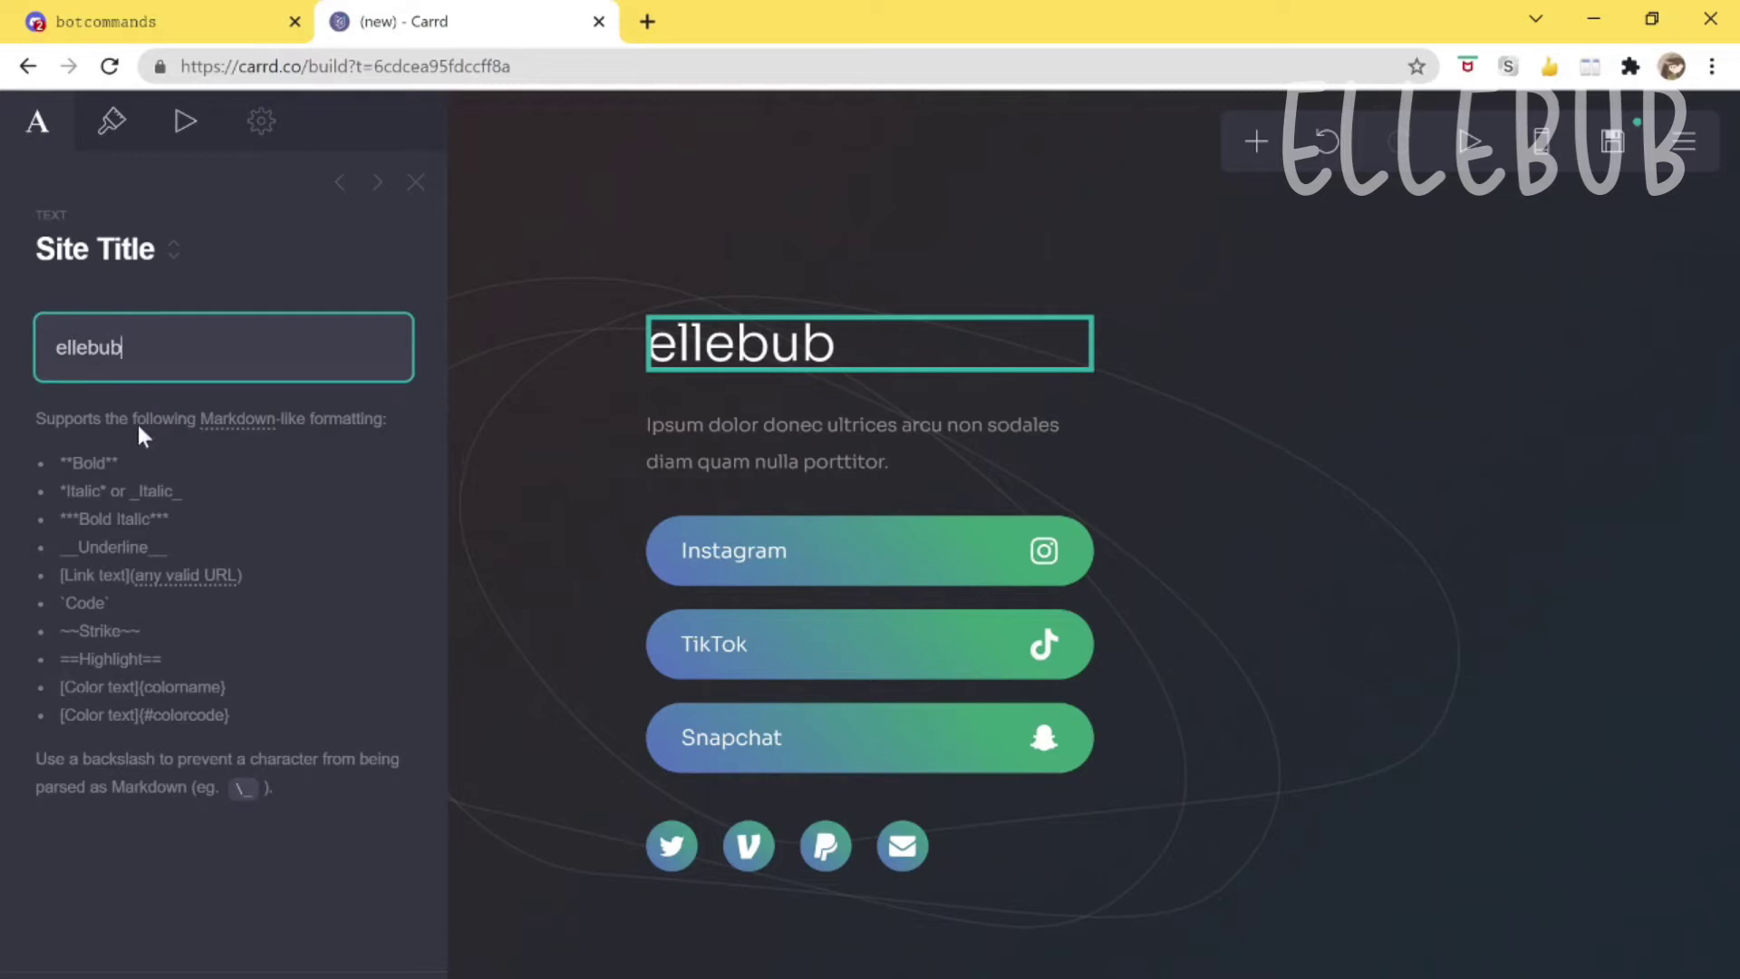
left_click(58, 447)
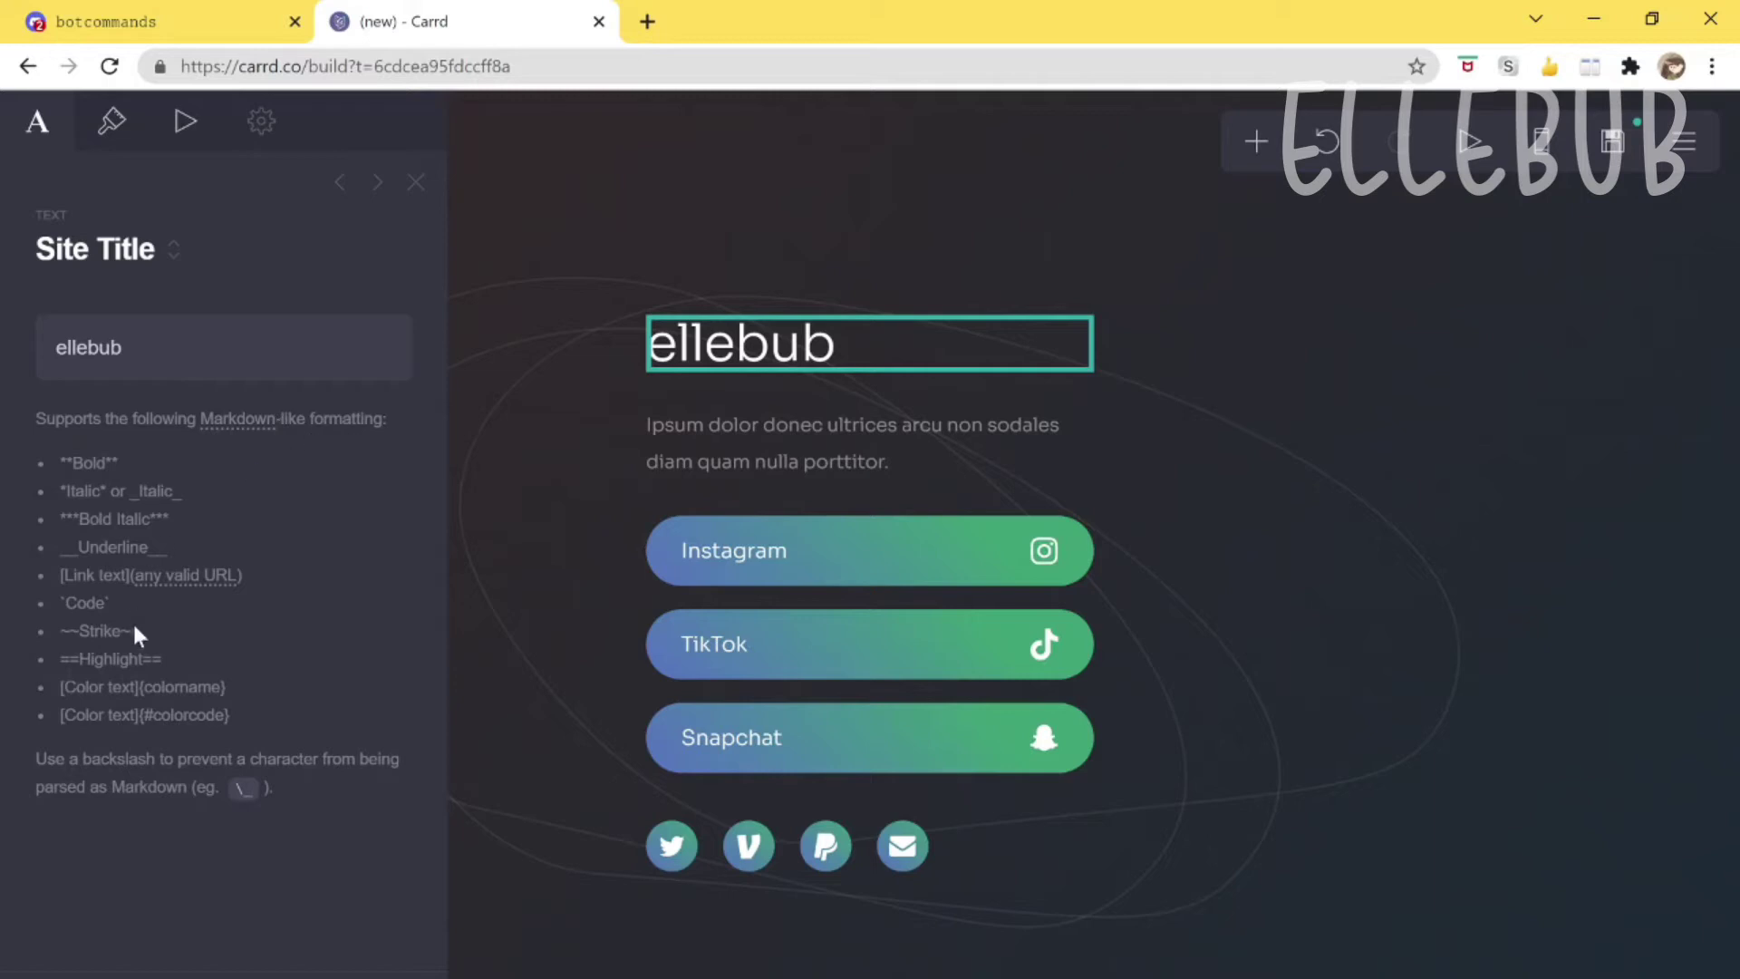
Try bold formatting on the title by wrapping "ellebub" in double asterisks, and remove the asterisks again.
left_click(121, 347)
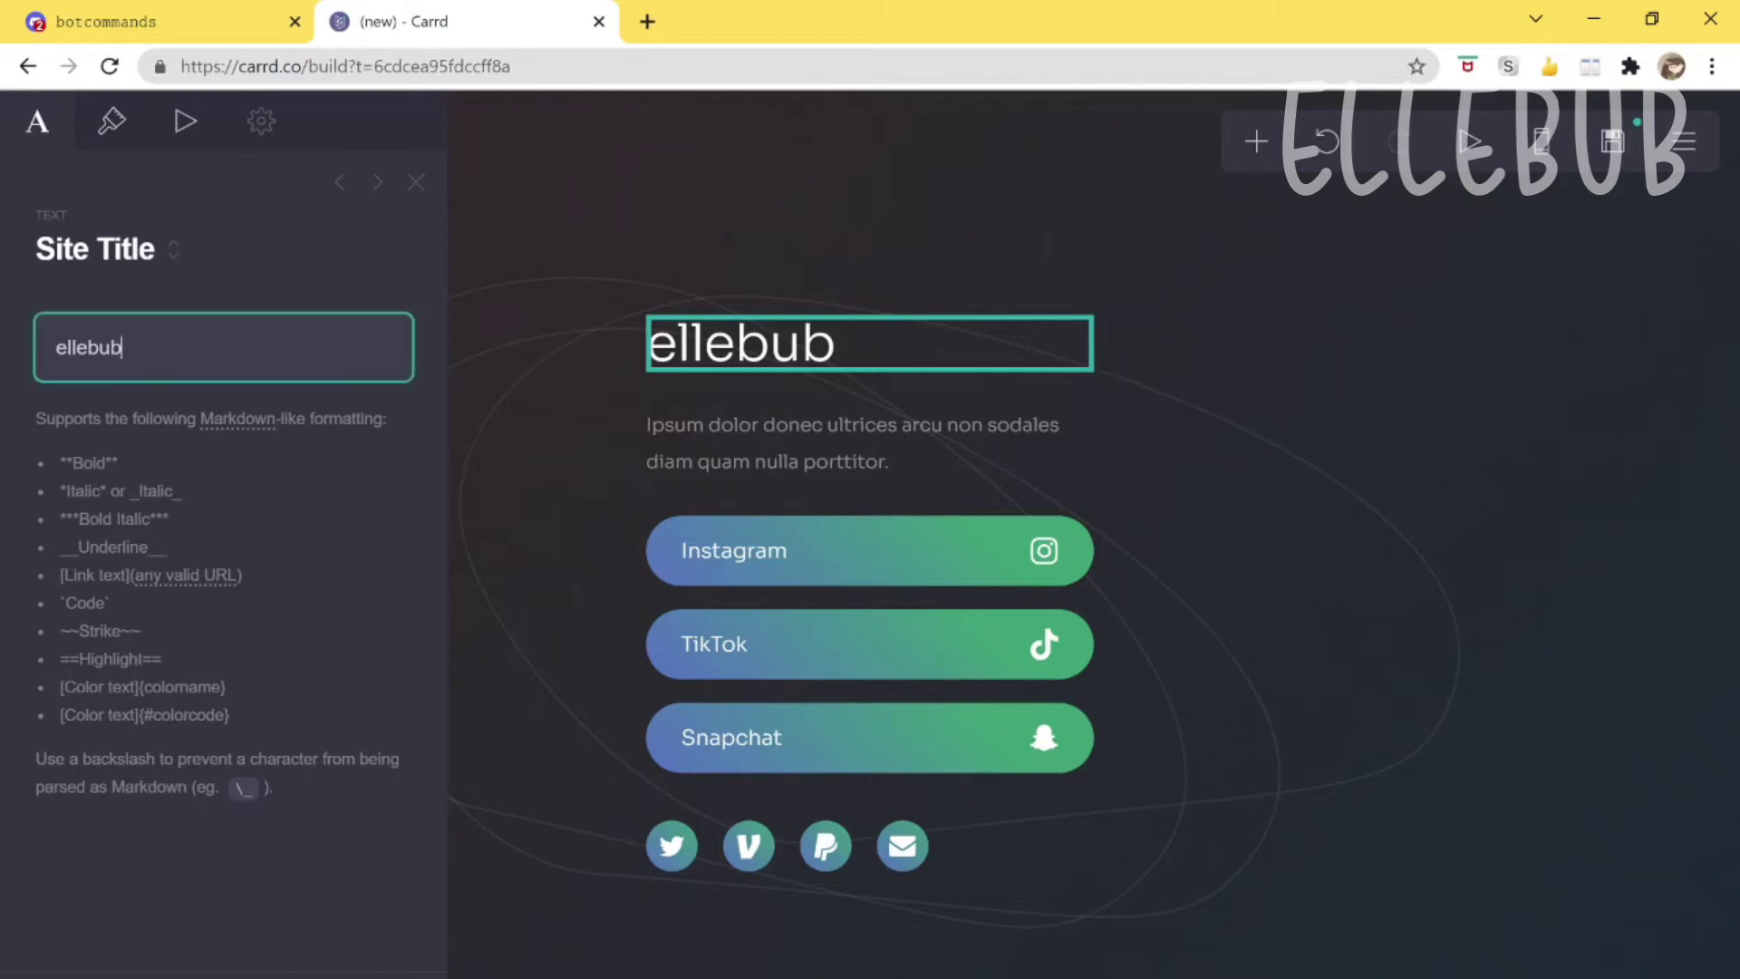
type("**")
type("**")
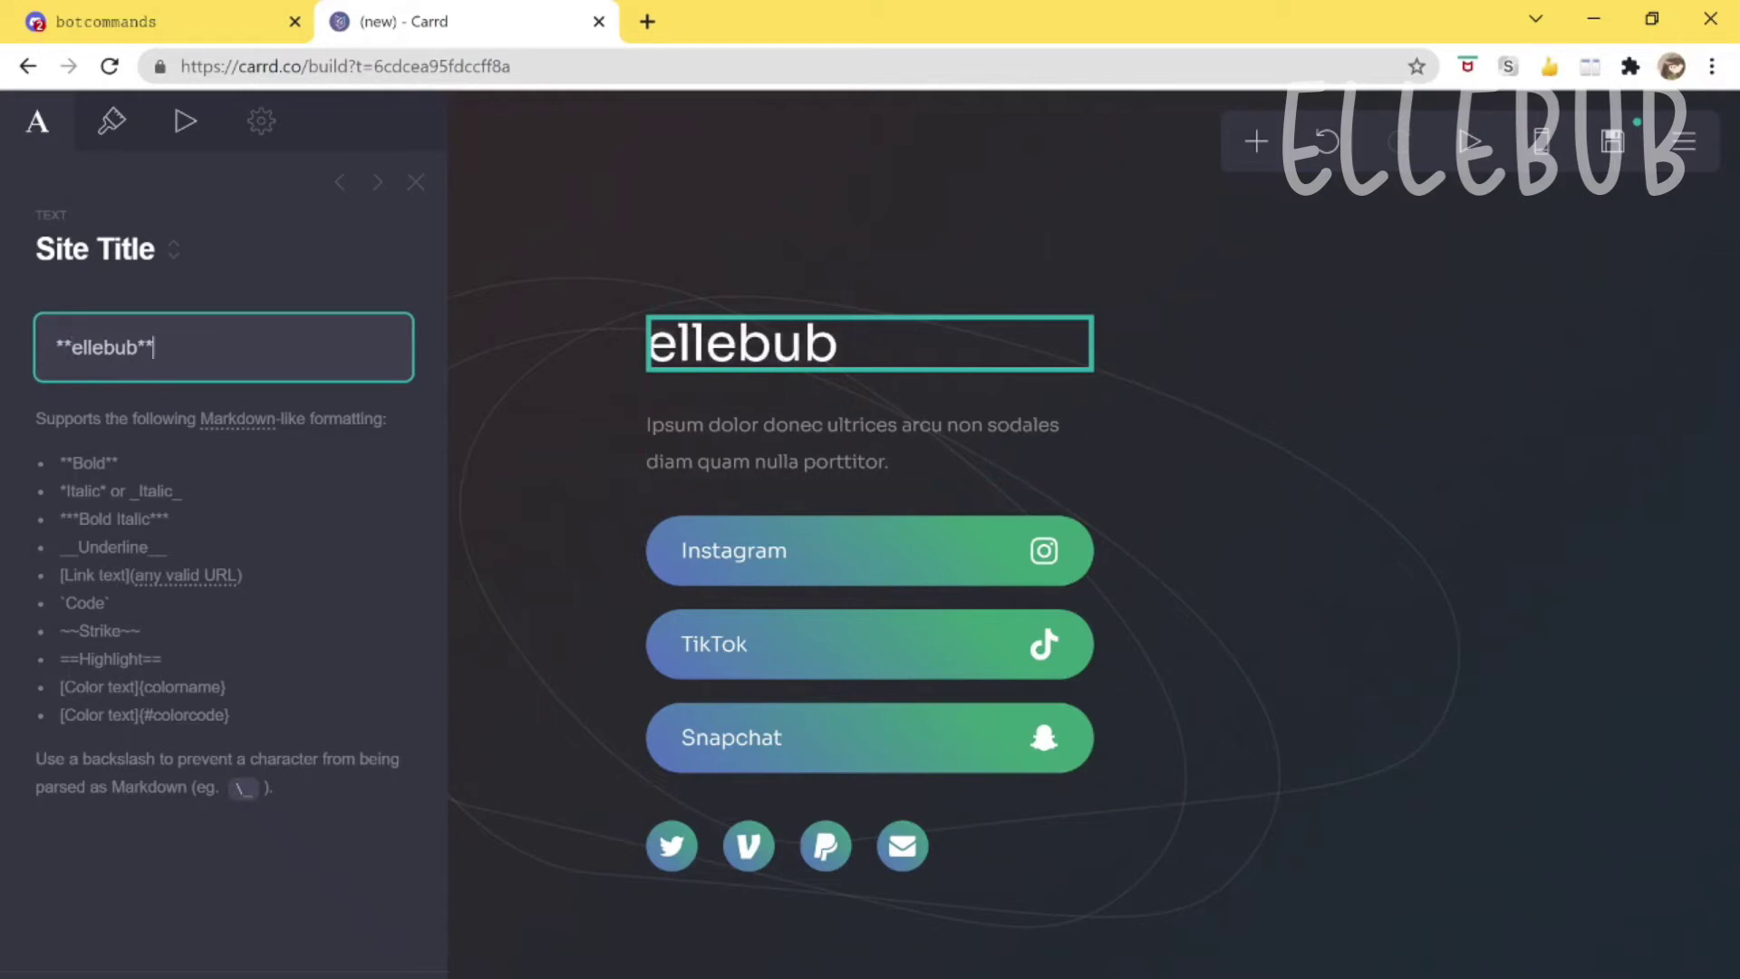
key("BackSpace")
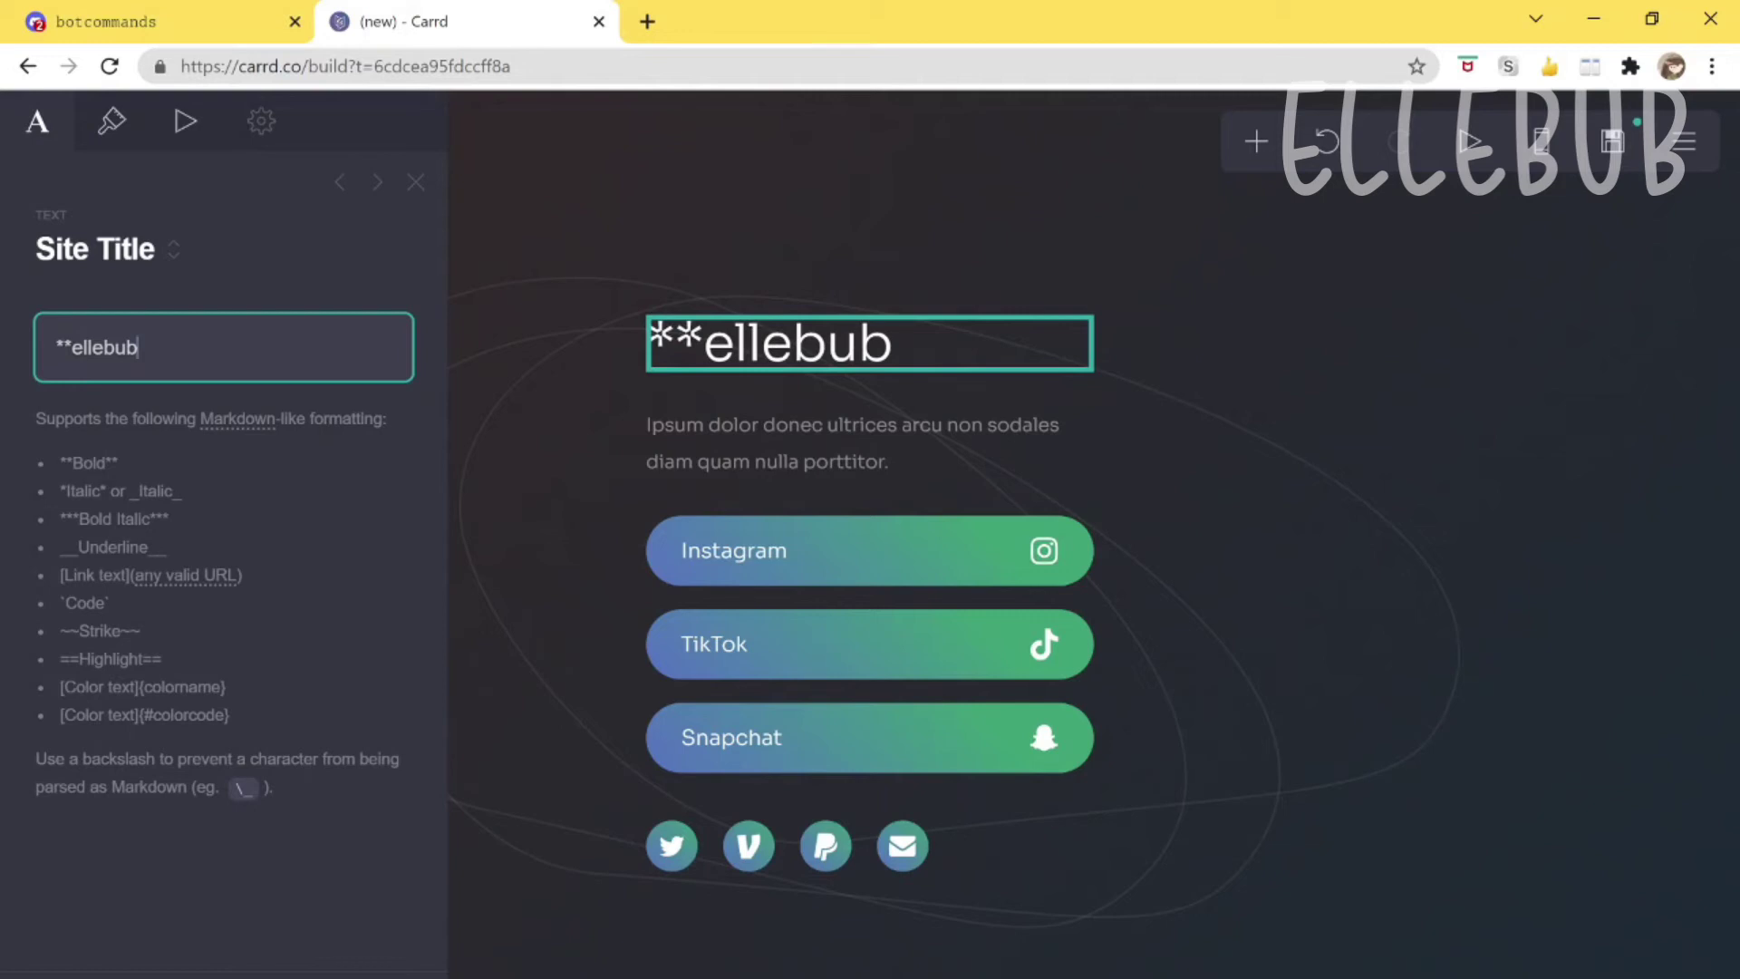
key("Home")
key("Delete")
key("Delete")
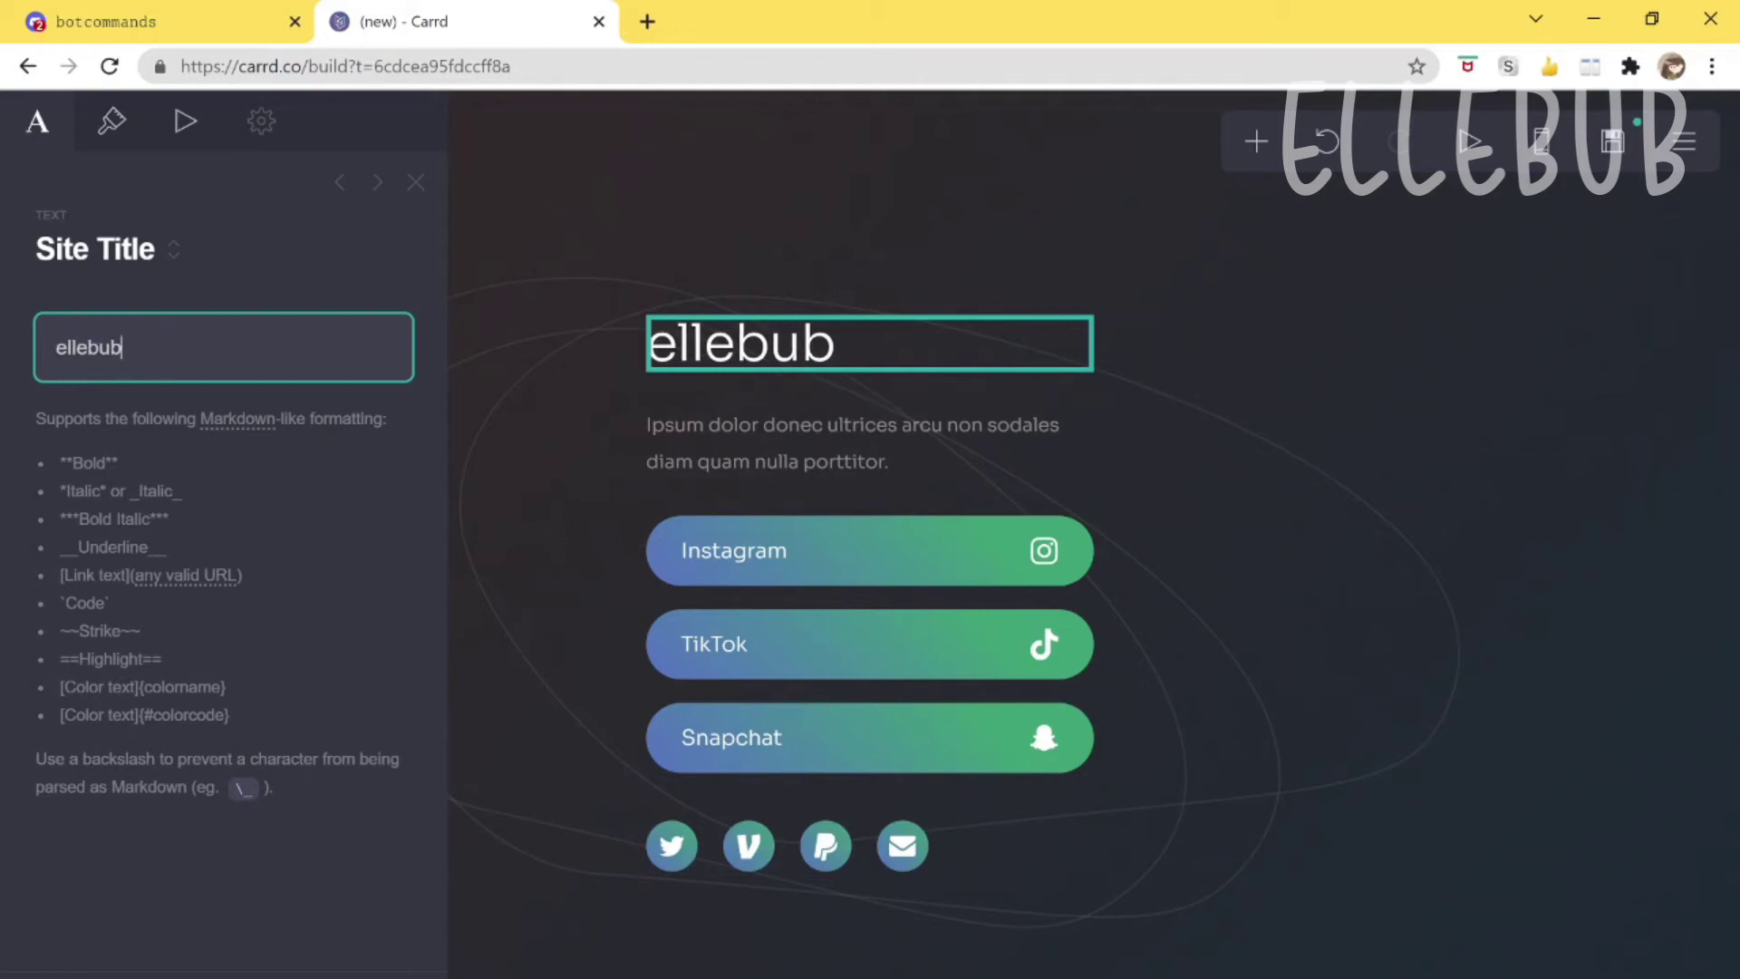
Try italic formatting on the title by wrapping "ellebub" in single underscores, and clear the title text.
type("_")
type("_")
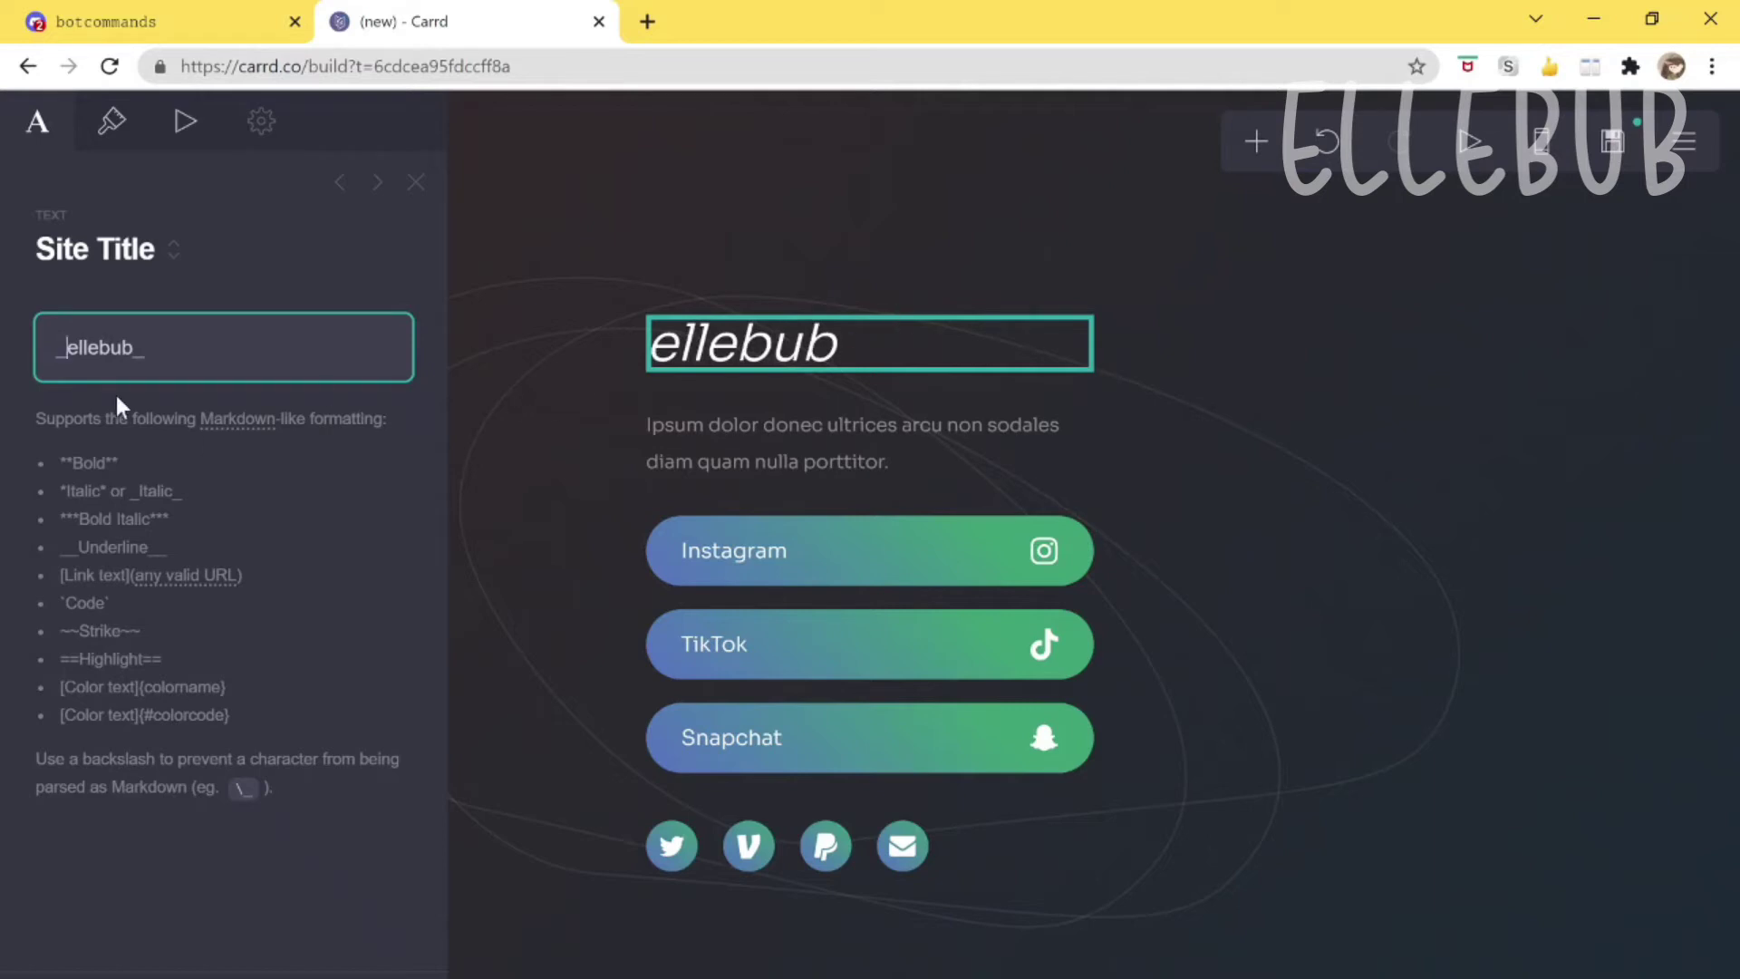
key("End")
key("shift+Left")
key("shift+Left")
key("shift+Left")
key("shift+Left")
key("shift+Left")
key("shift+Left")
key("shift+Left")
key("shift+Left")
key("shift+Left")
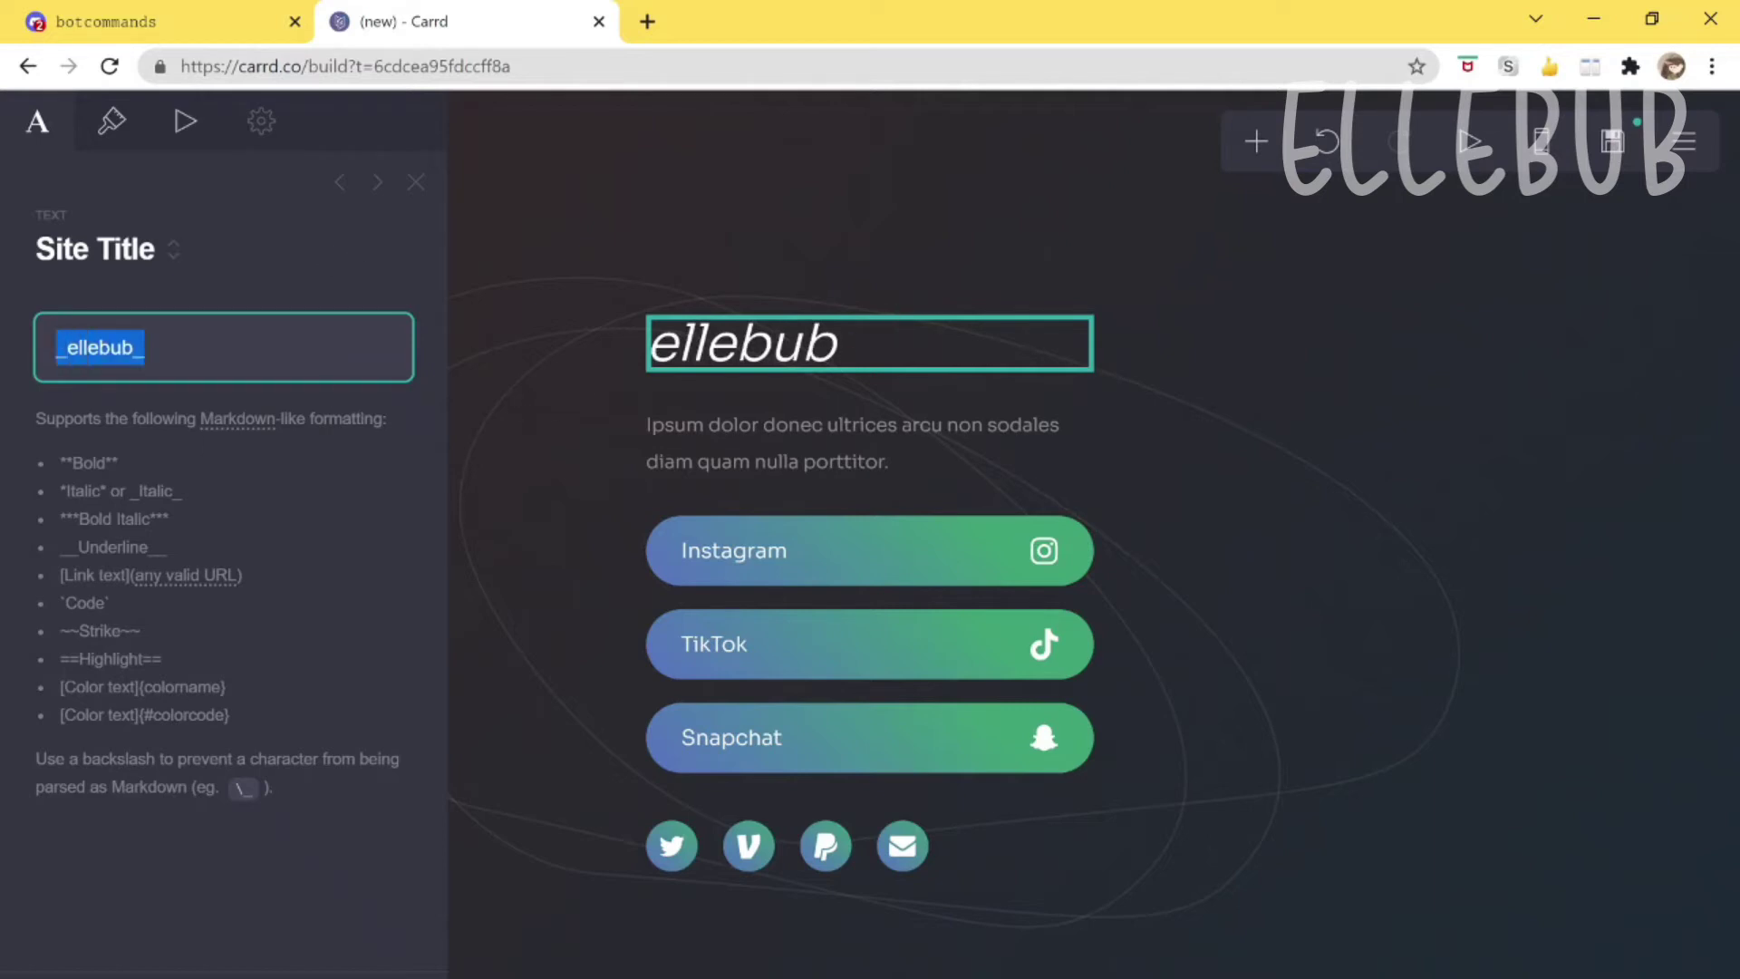
key("BackSpace")
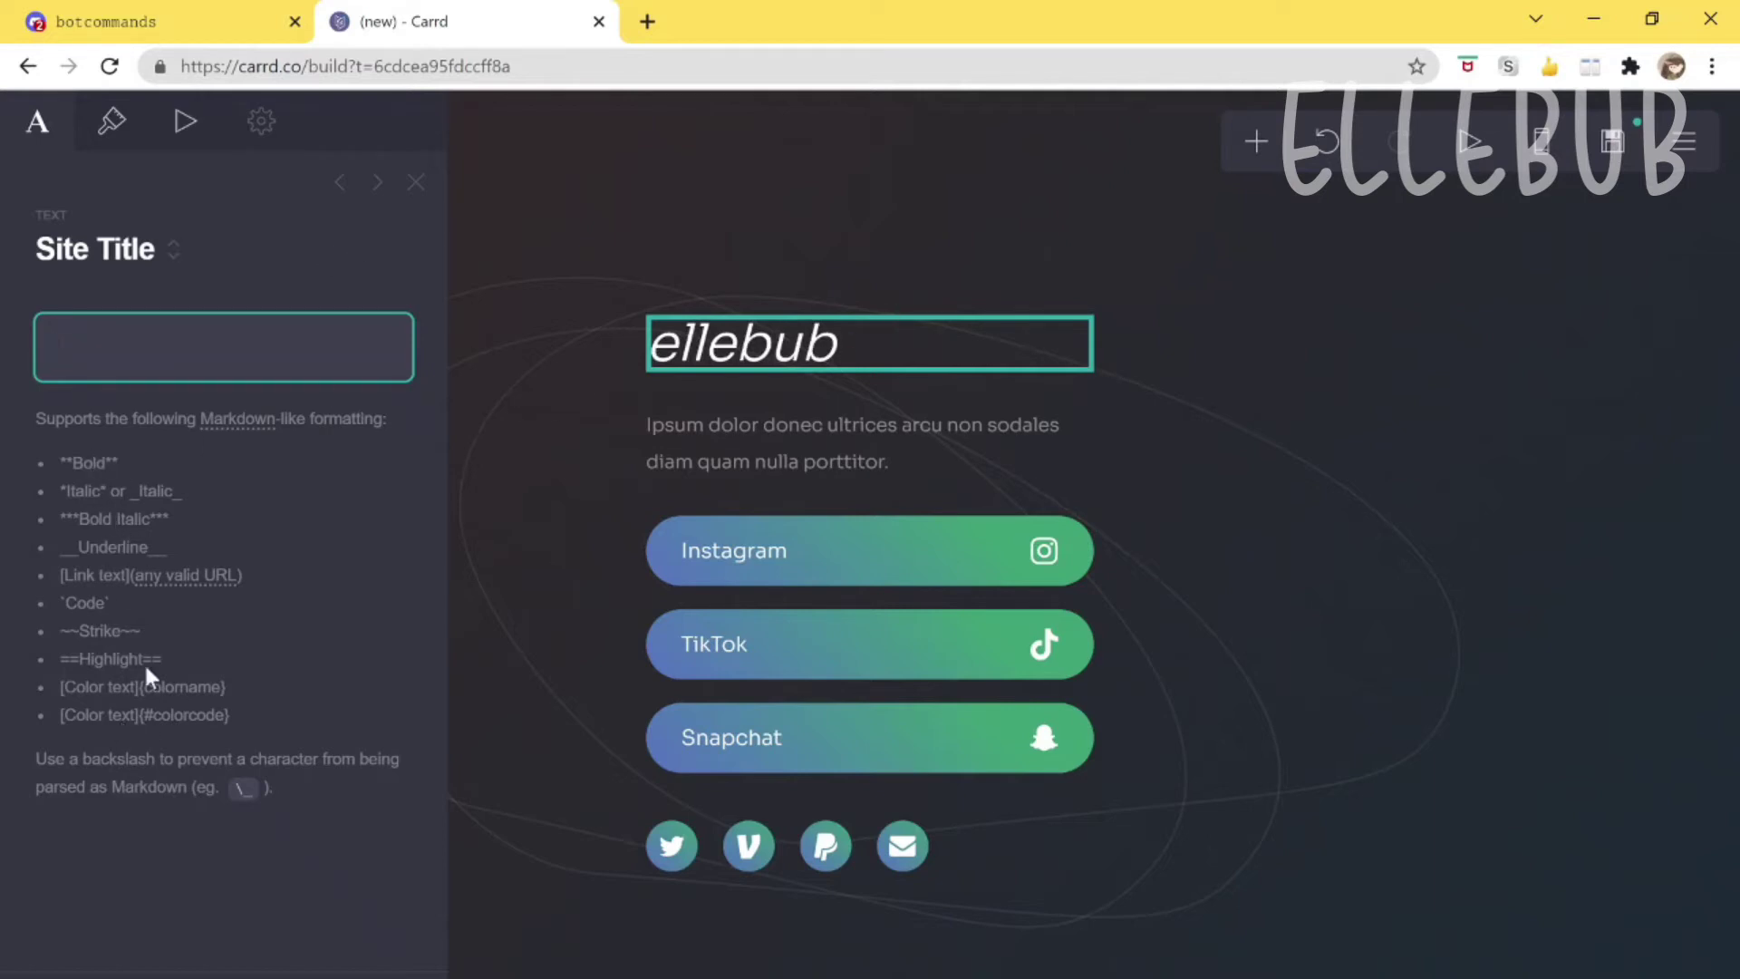
Enter the title text as _ellebub_ for italics and change its text type to Main Heading.
type("ellebub")
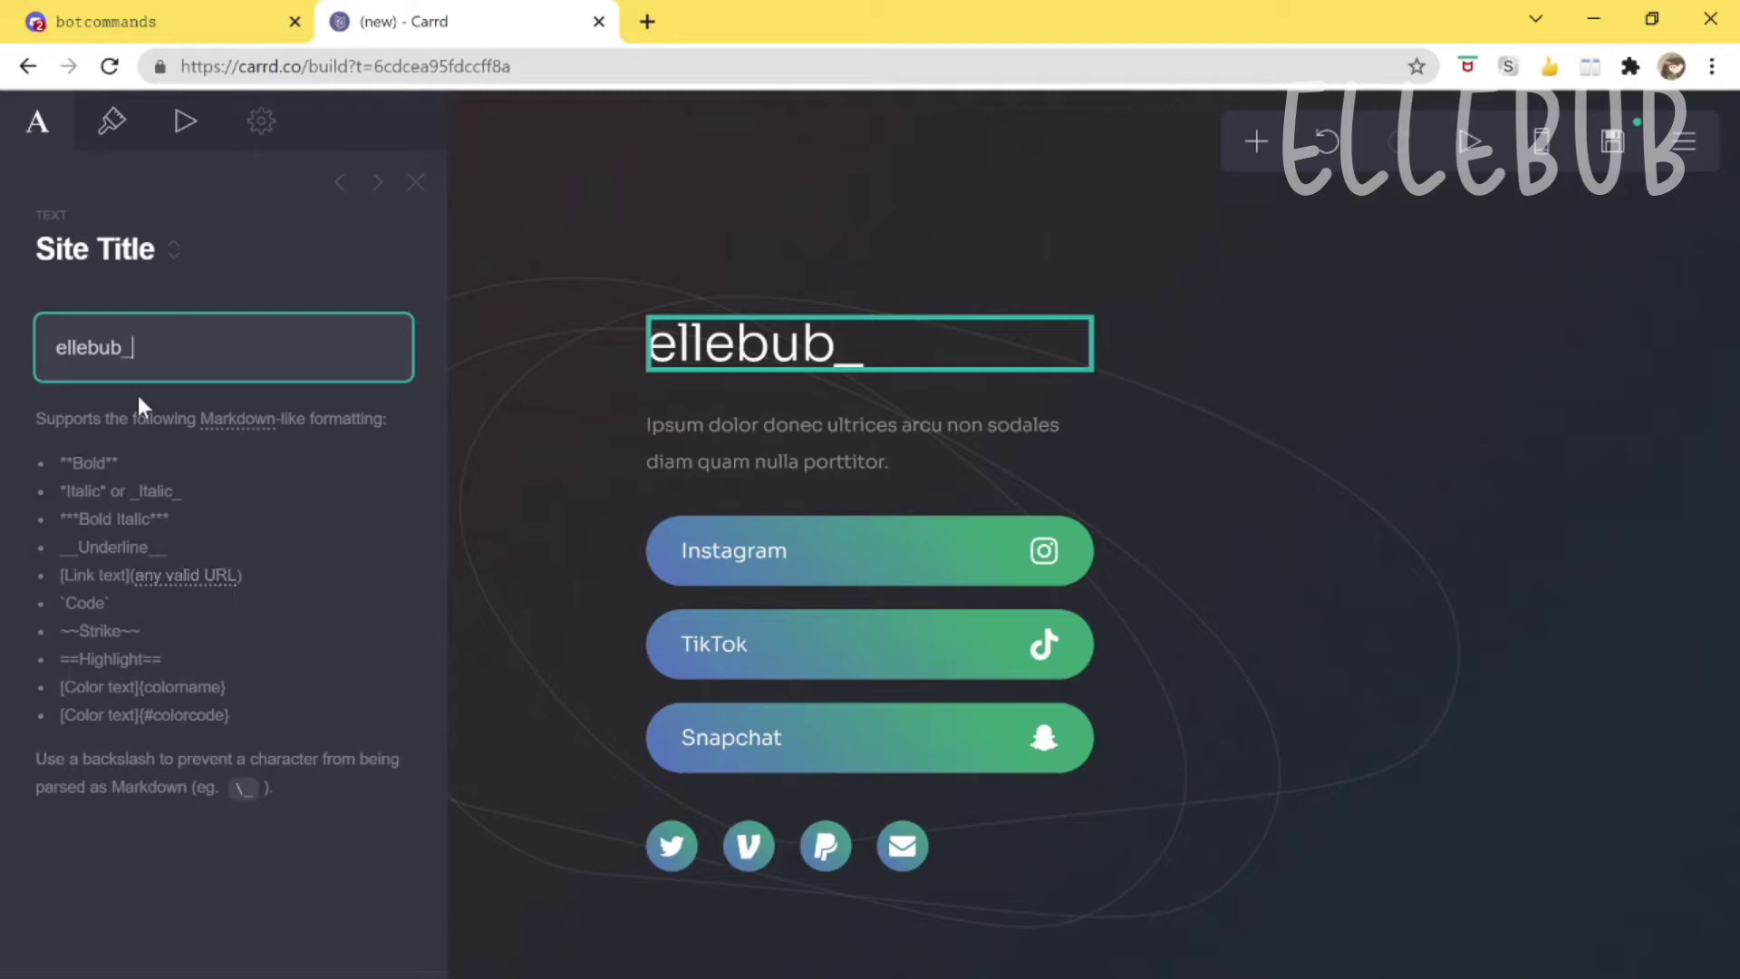
type("_")
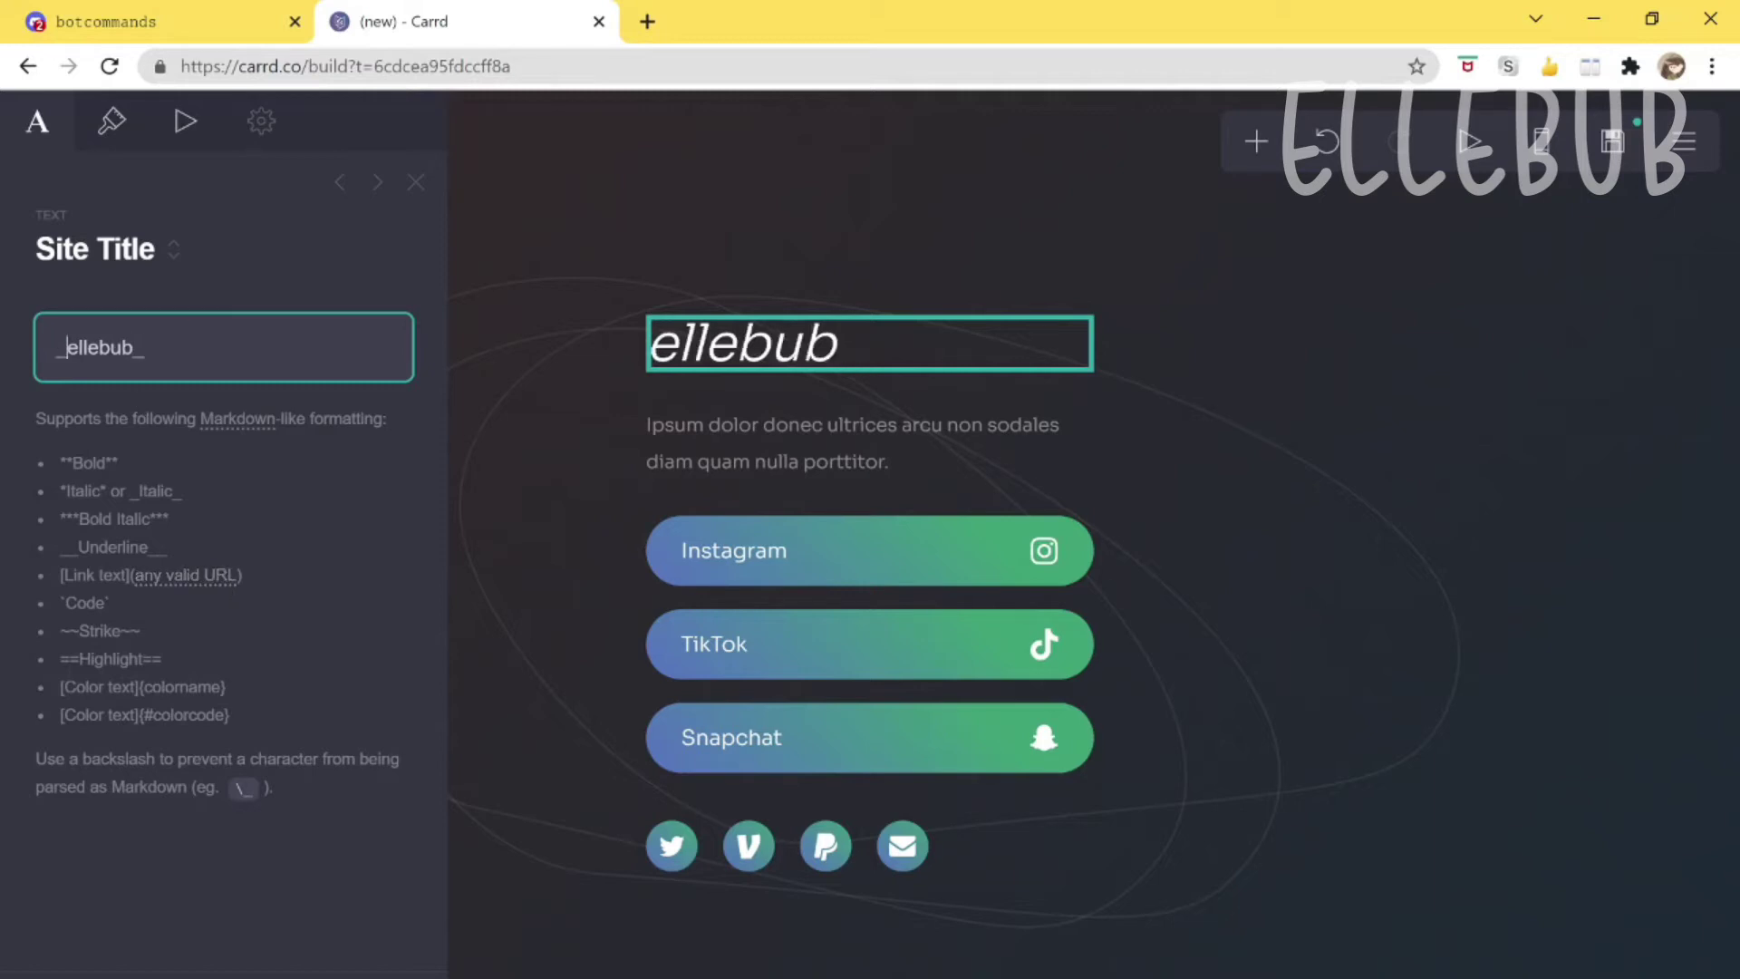
left_click(270, 281)
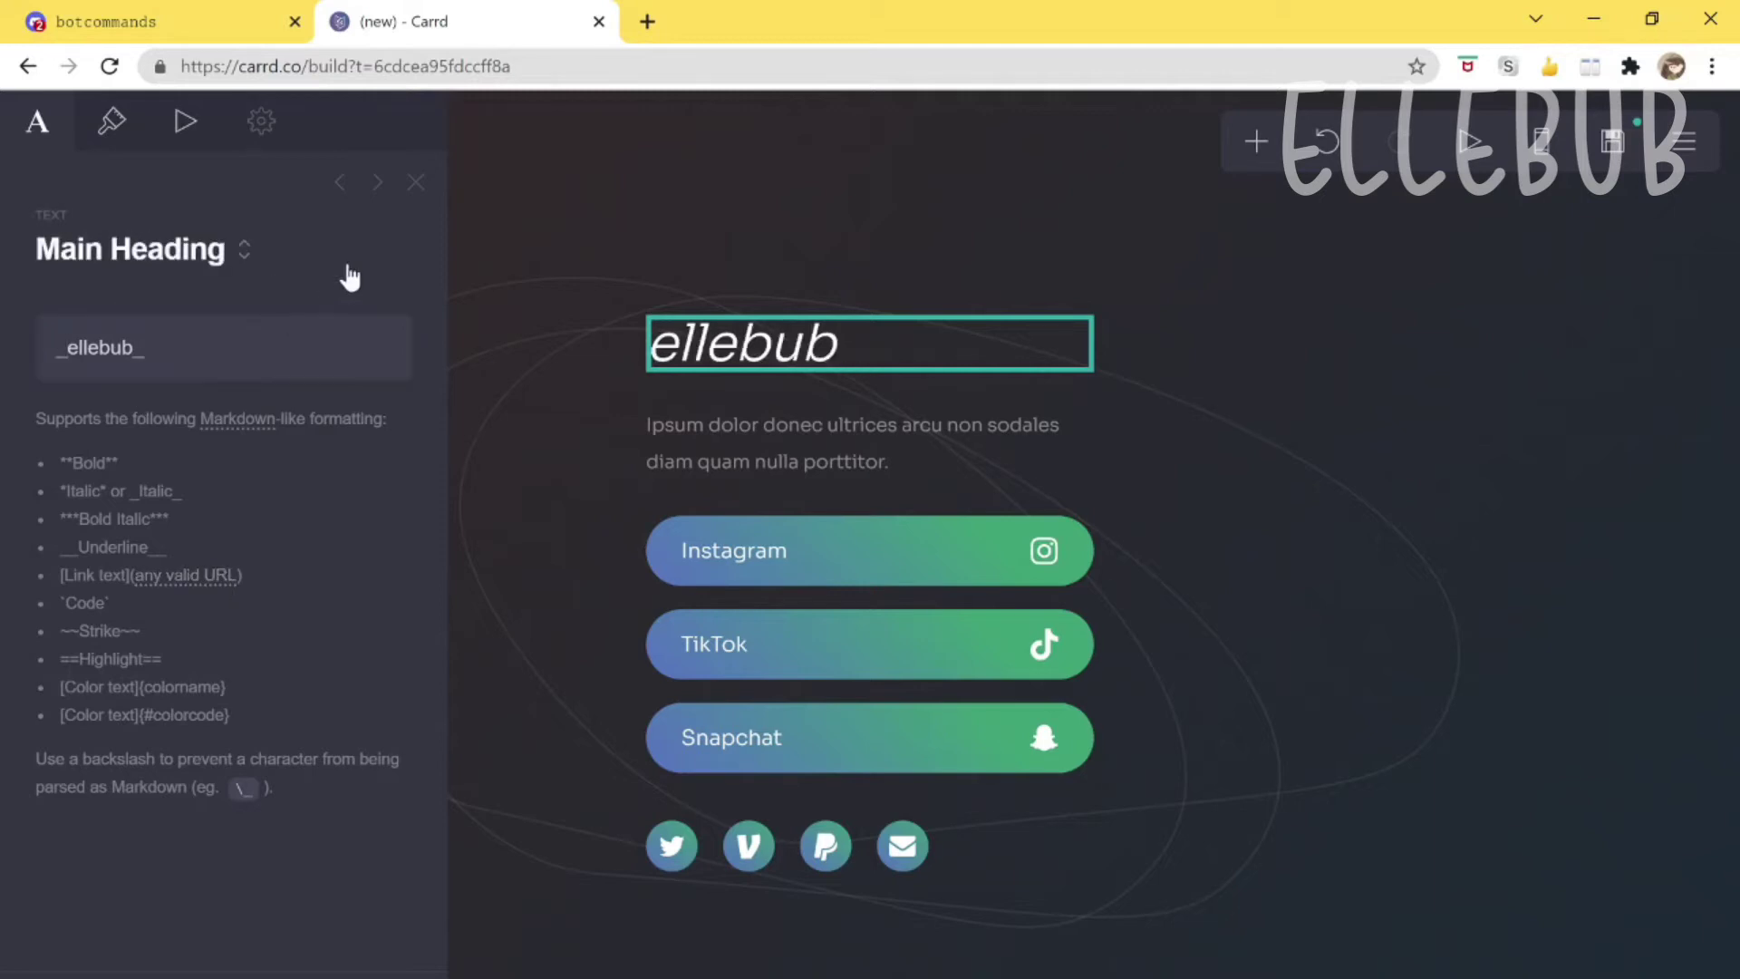
Look over the setting groups available for the main heading and open its appearance settings.
left_click(762, 363)
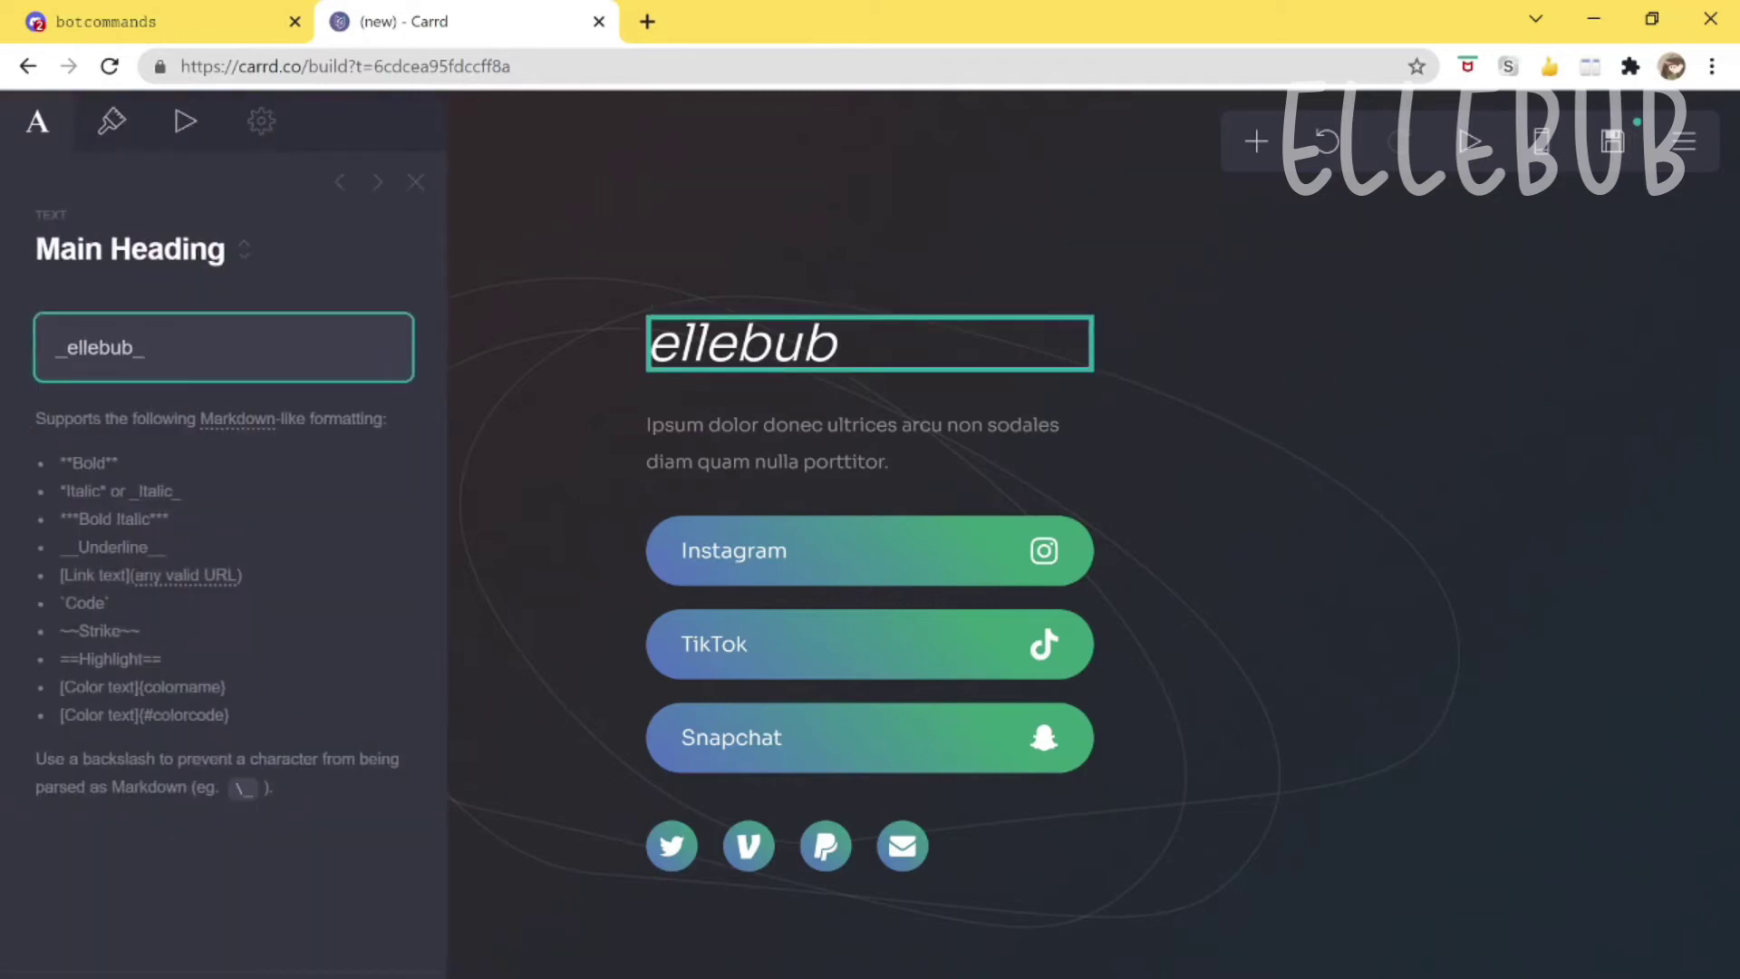
left_click(111, 122)
left_click(37, 122)
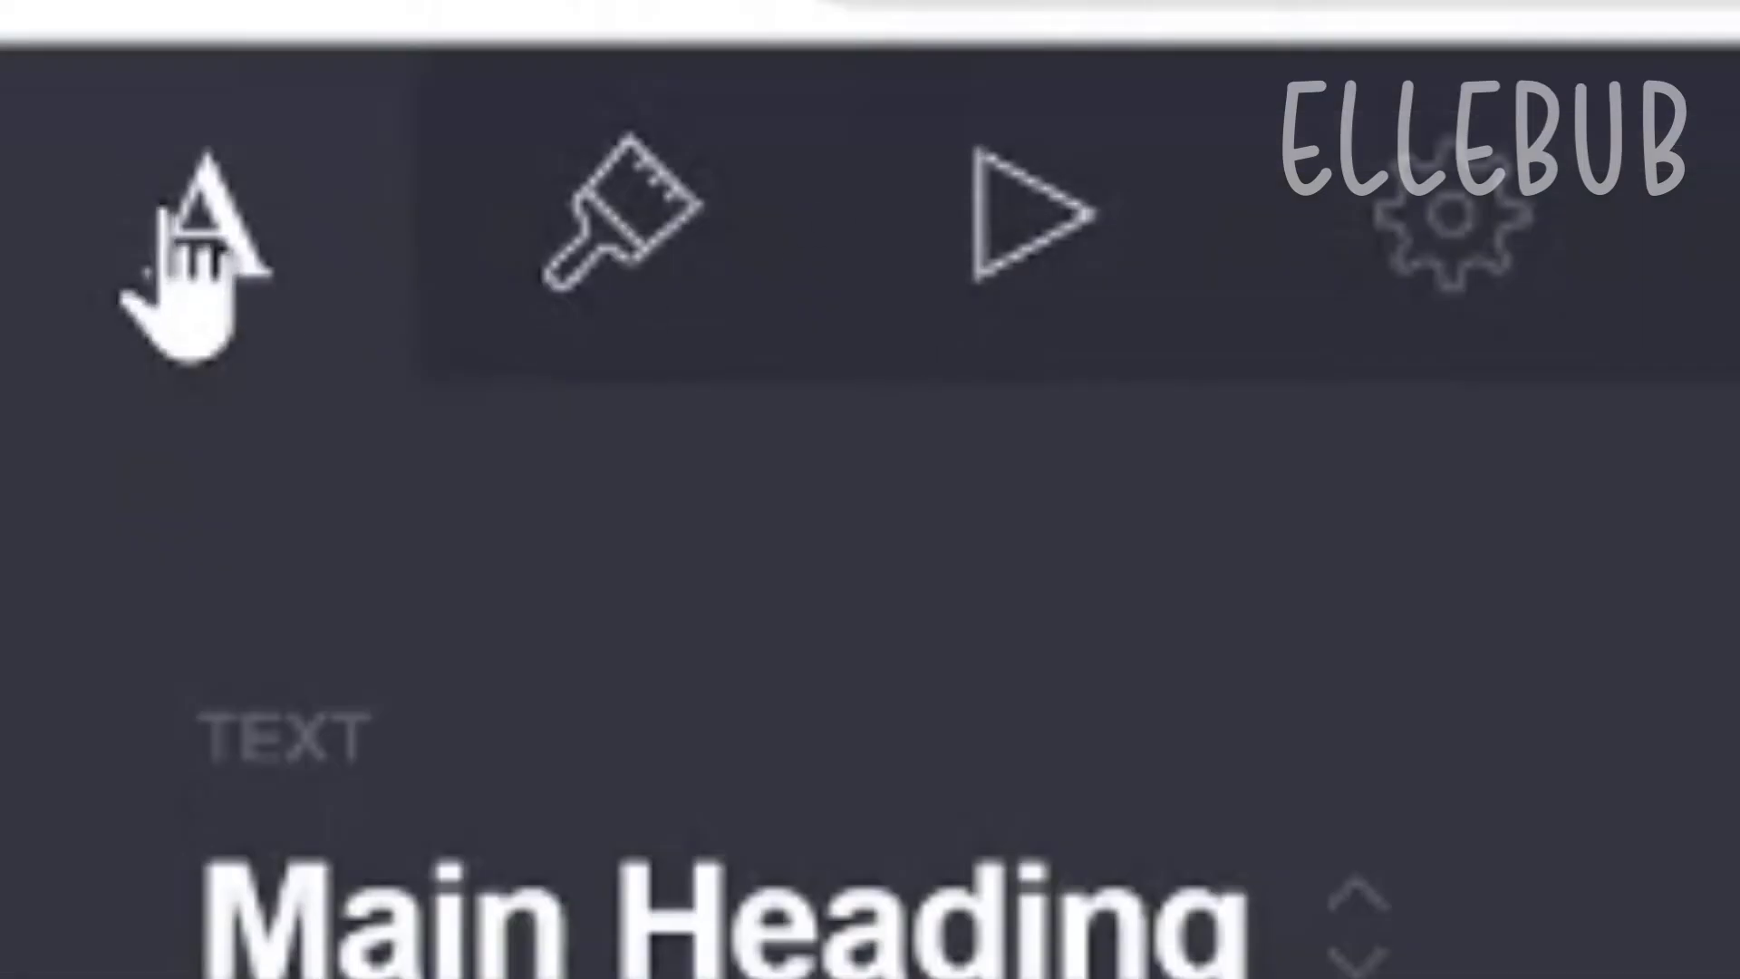
left_click(107, 125)
left_click(69, 120)
left_click(1042, 226)
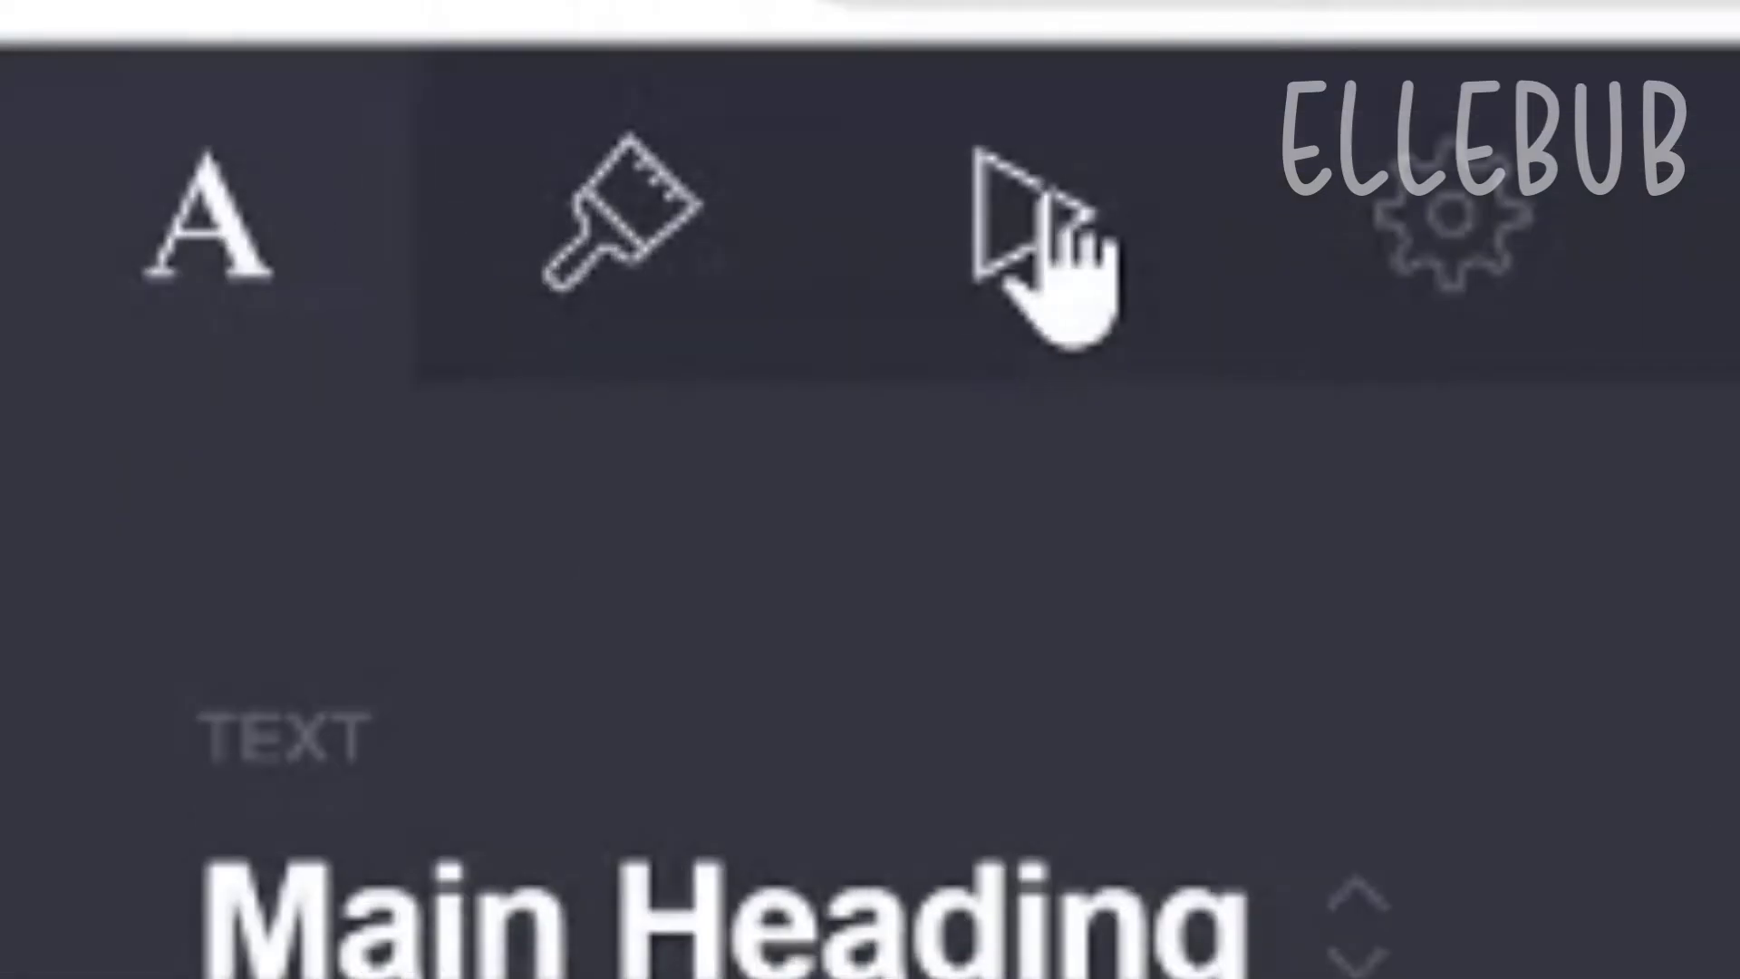
left_click(645, 217)
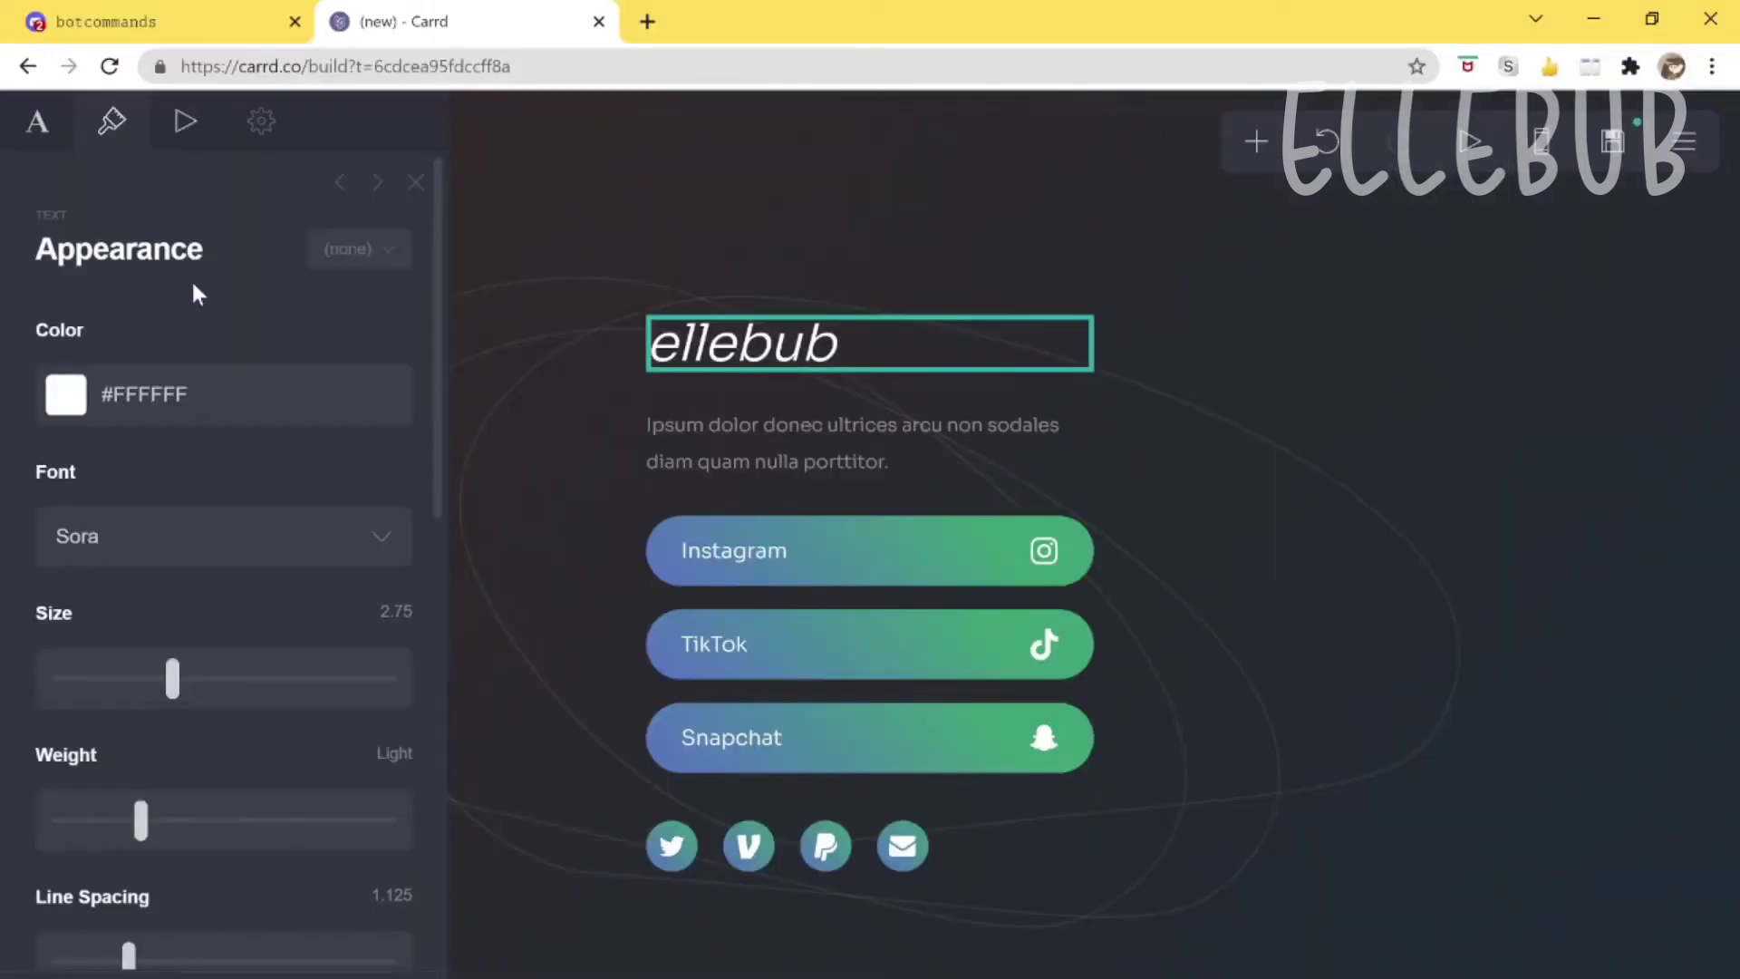
Set the main heading's color to pale yellow #FFF8BA.
left_click(163, 394)
left_click(63, 486)
left_click_drag(216, 496, 178, 442)
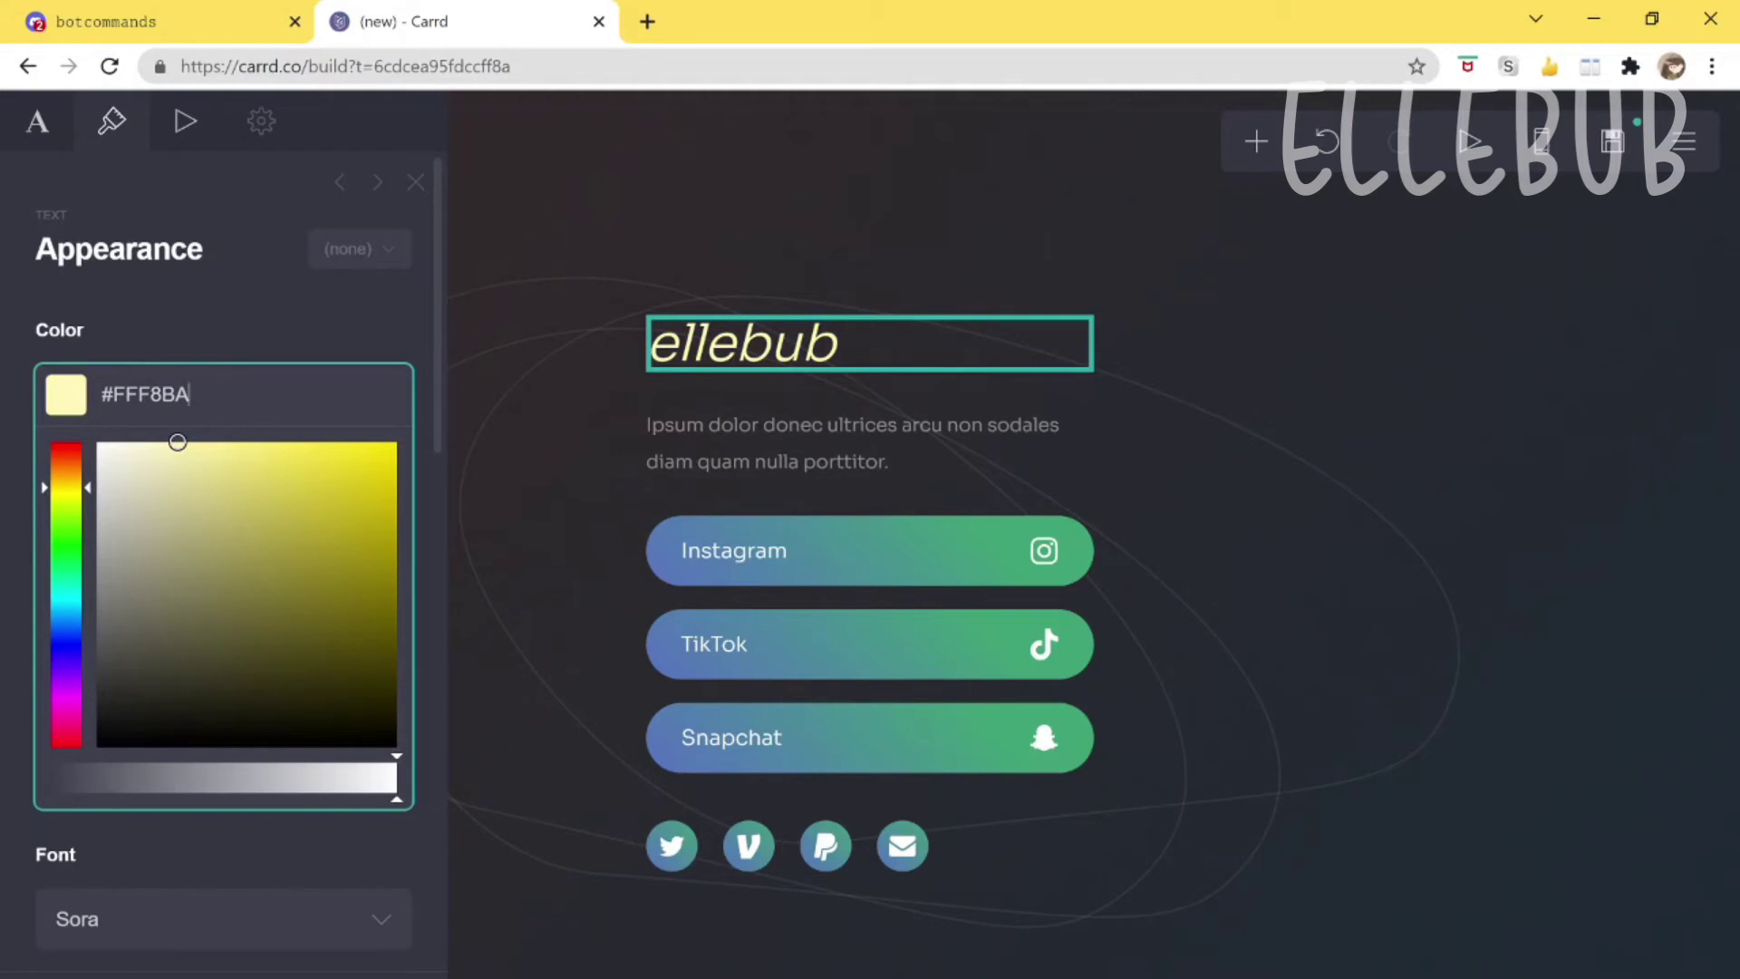
key("Return")
Browse the available fonts and set the main heading's font to Courier New.
left_click(152, 541)
scroll(233, 734, "down", 15)
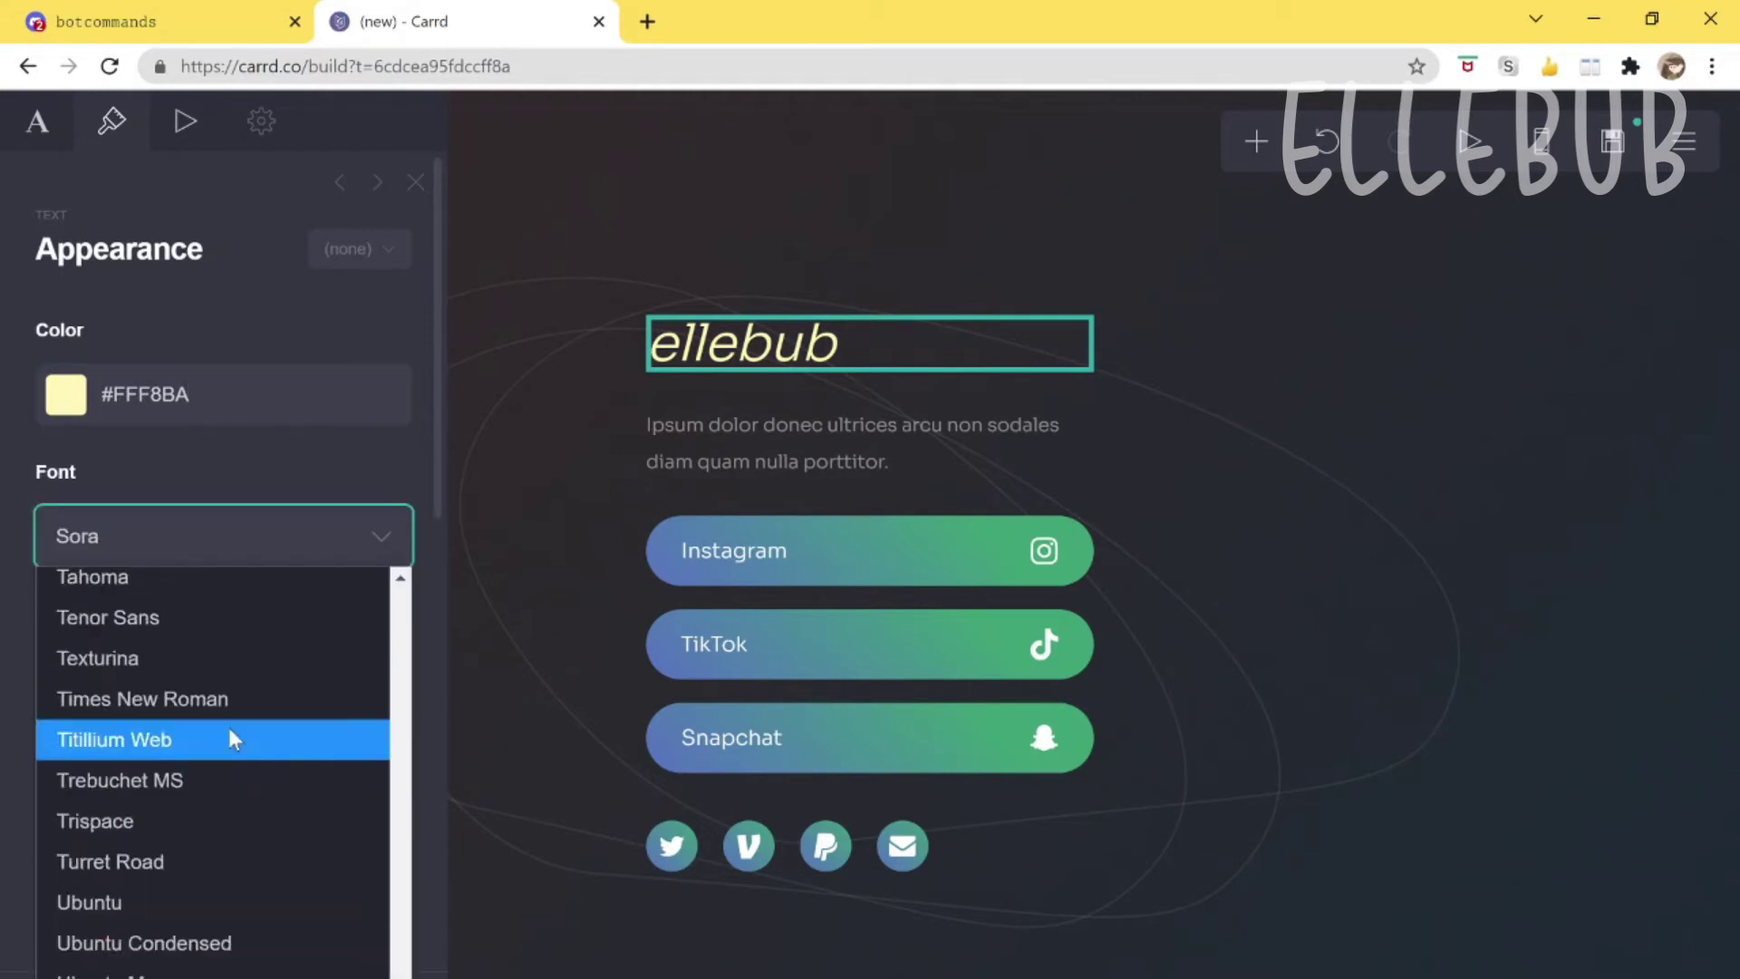
left_click(451, 401)
left_click(156, 526)
scroll(158, 927, "down", 3)
scroll(163, 924, "up", 15)
scroll(188, 821, "up", 15)
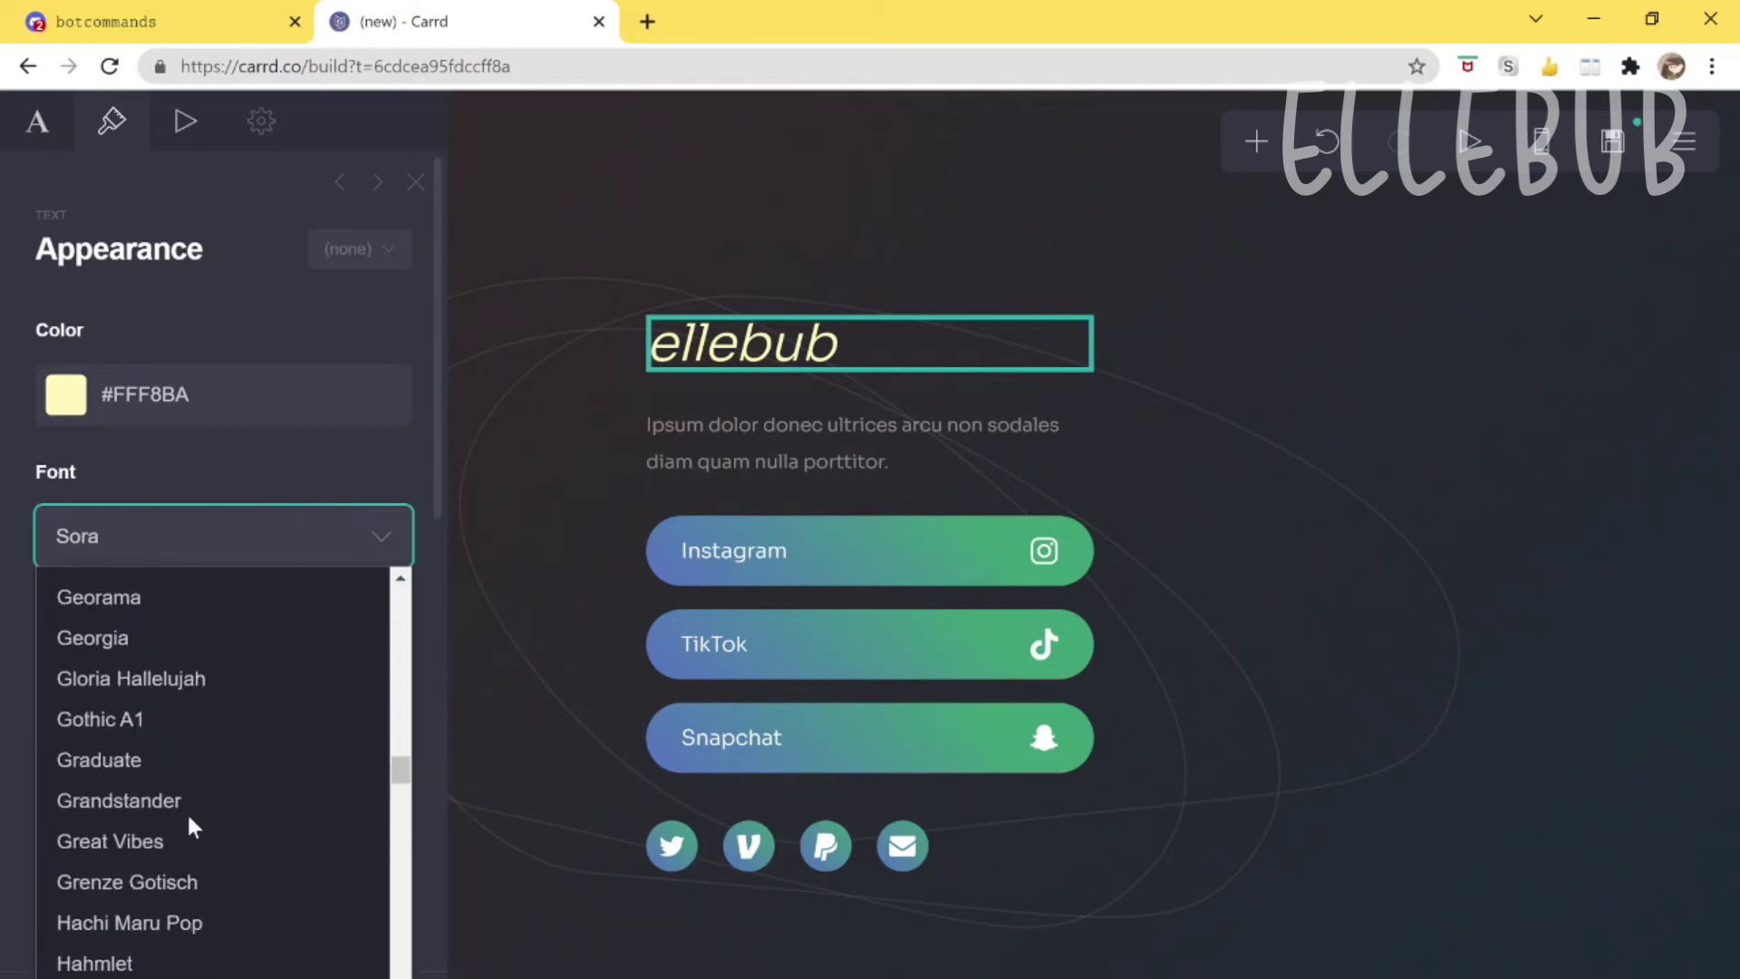
left_click(208, 688)
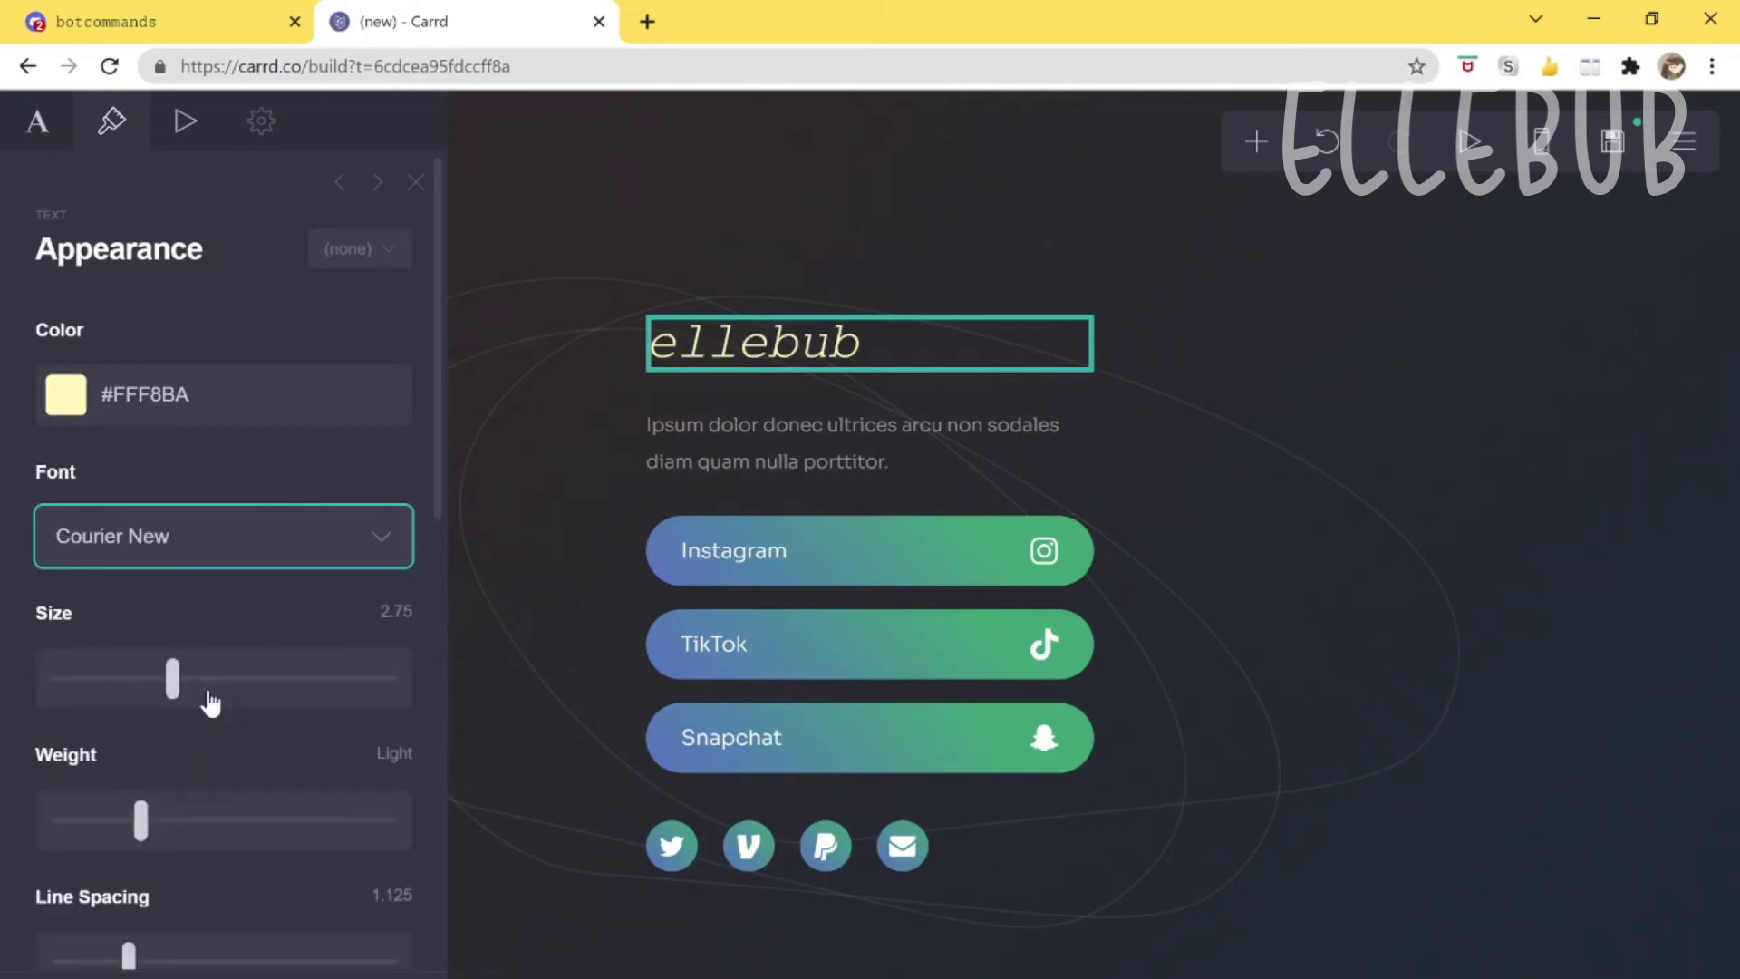
Browse the font list for alternatives and close it without picking another font.
left_click(134, 548)
scroll(176, 786, "down", 15)
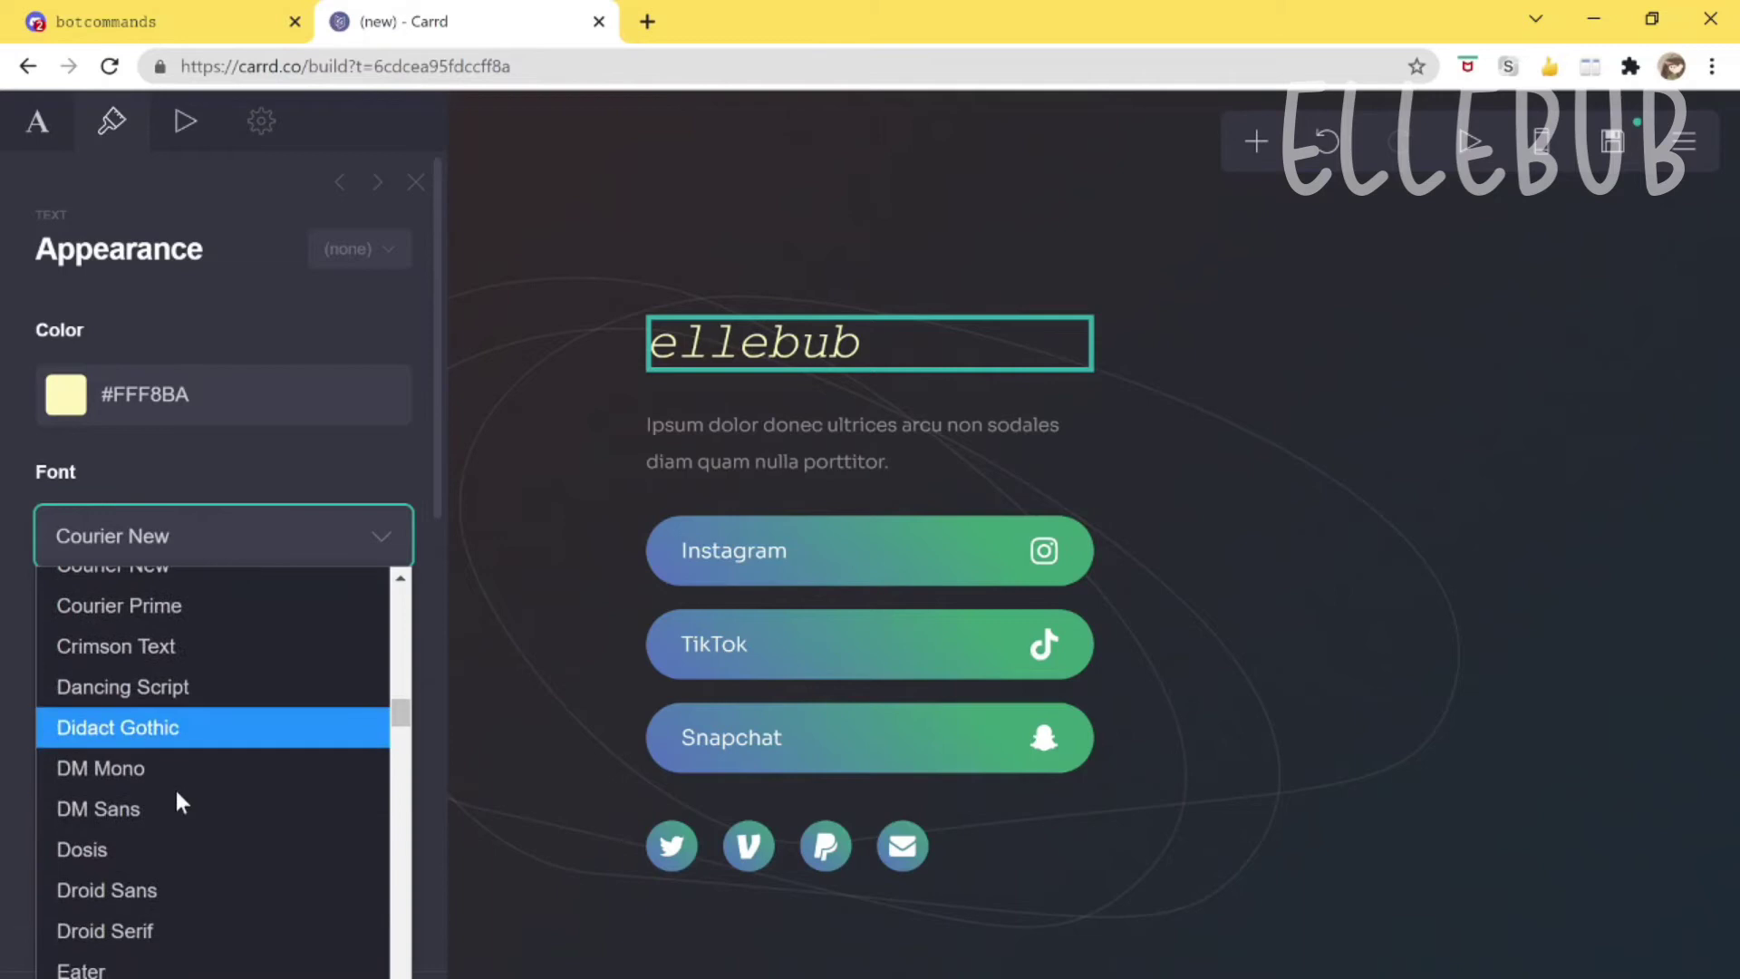
scroll(181, 792, "up", 20)
scroll(204, 797, "down", 1)
scroll(204, 796, "down", 5)
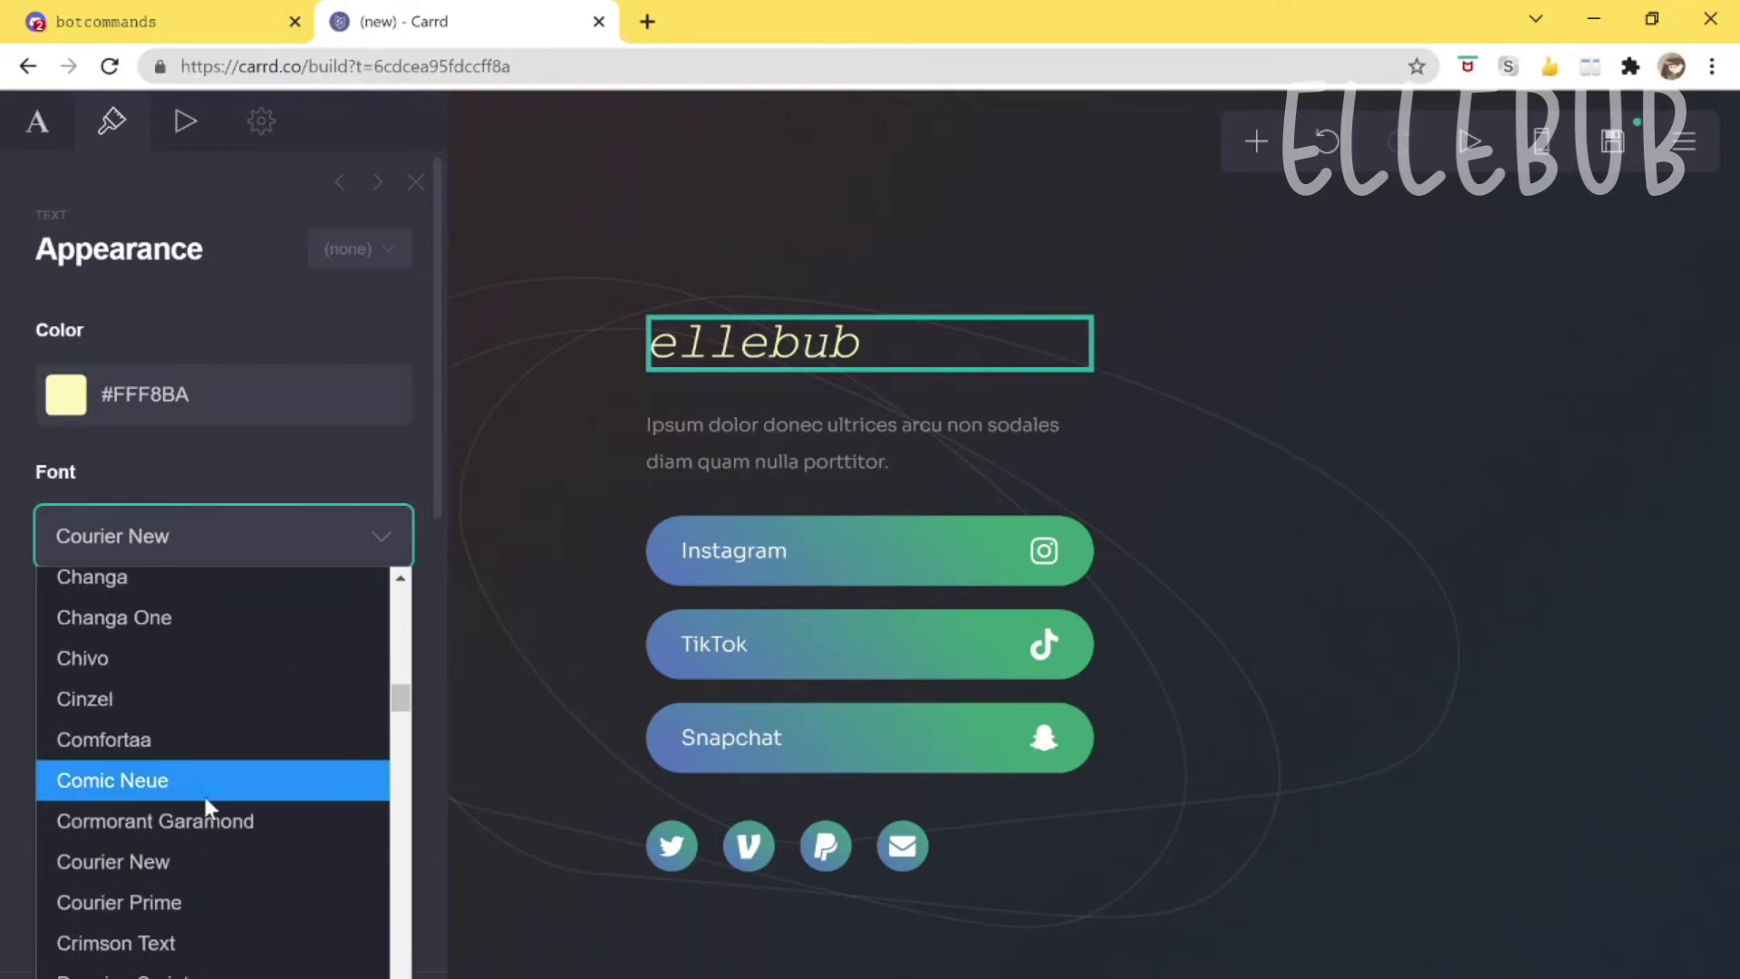
scroll(263, 666, "up", 10)
left_click(176, 427)
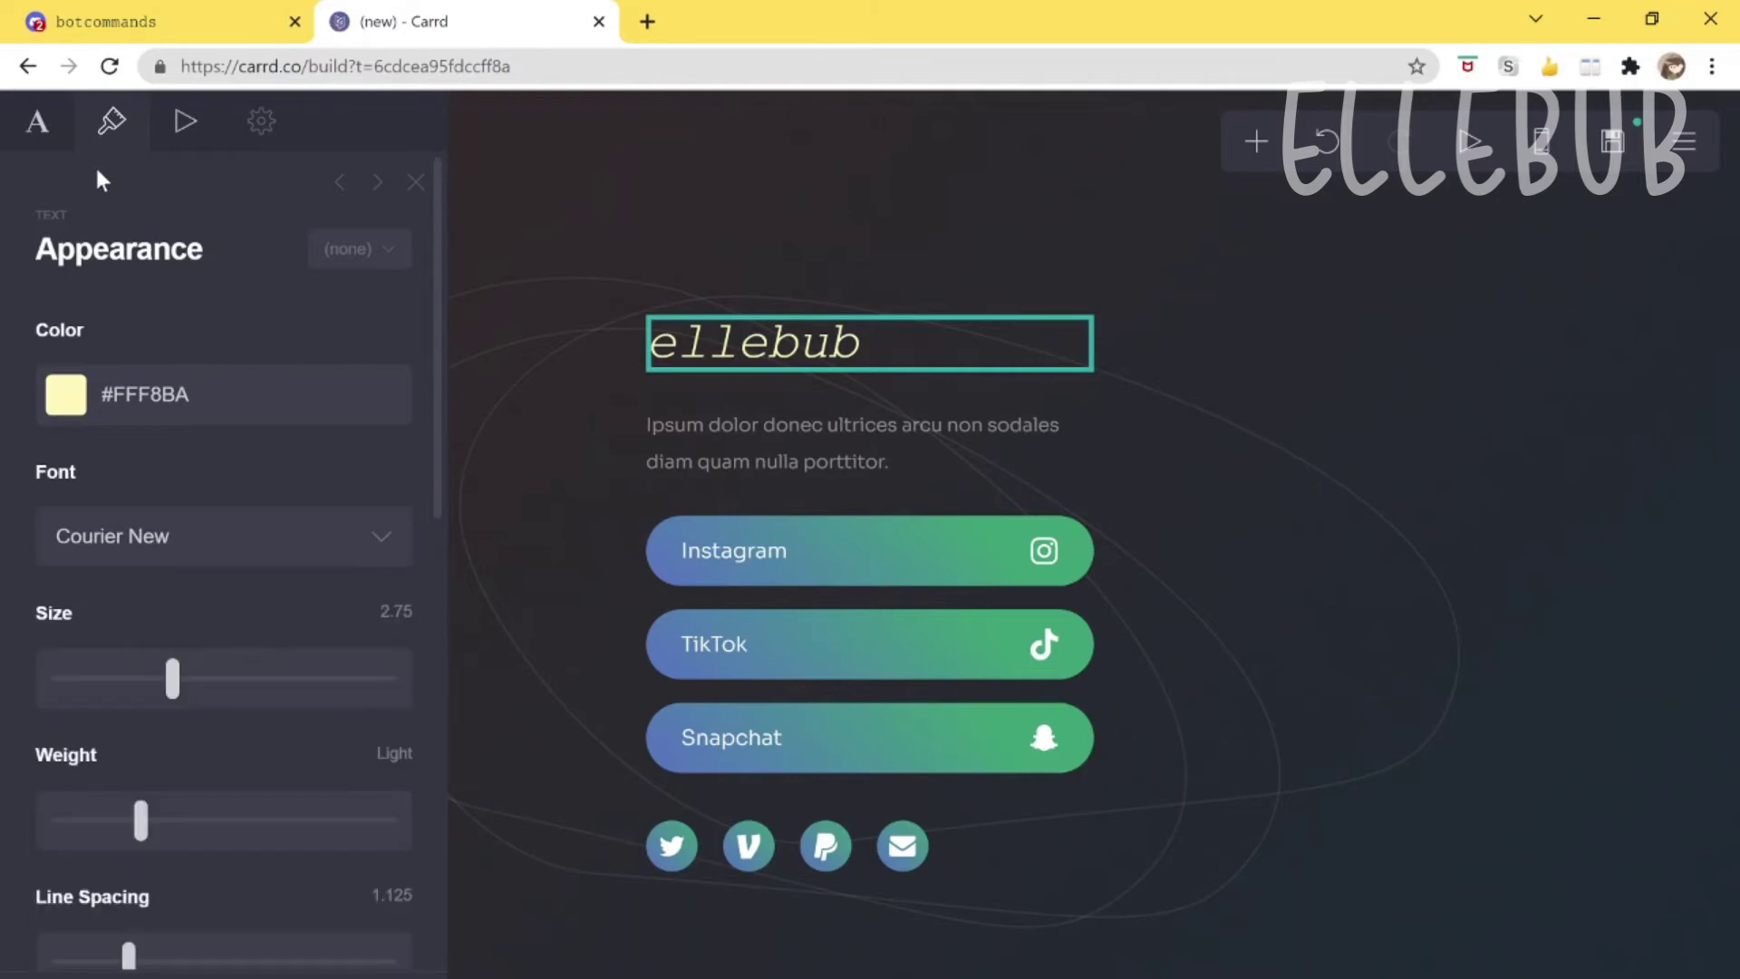
Change the main heading's formatting from italic to bold by entering the text as **ellebub**.
left_click(35, 145)
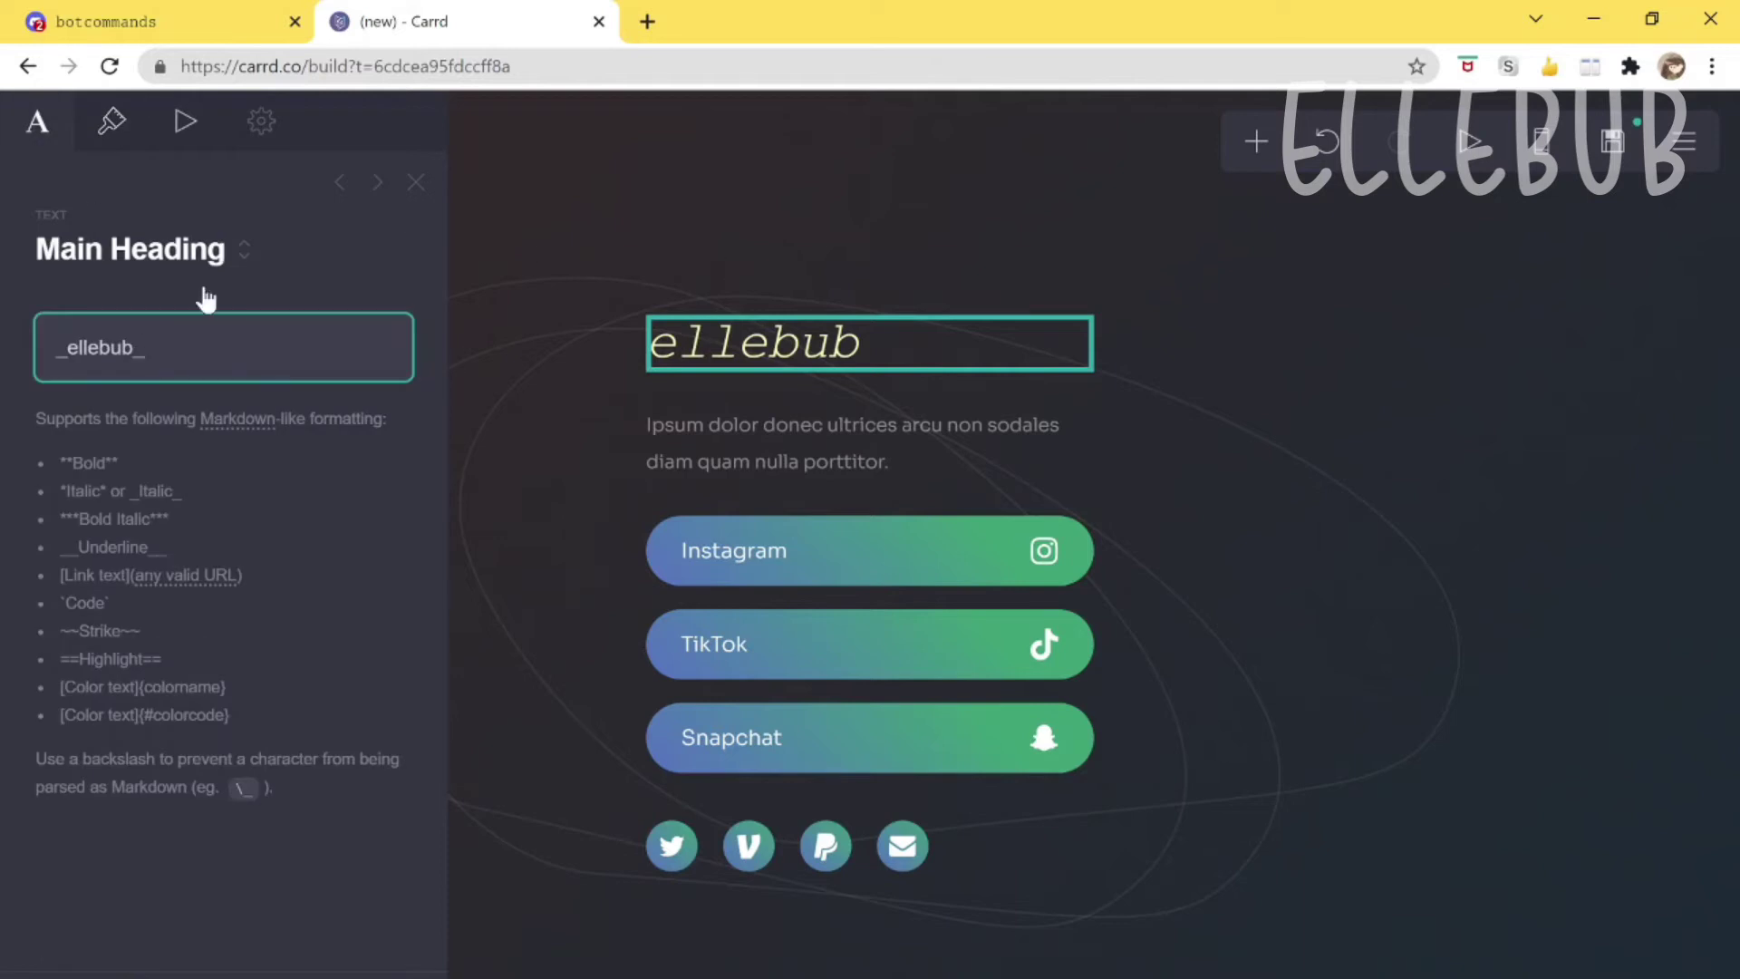
key("BackSpace")
type("**")
key("Home")
key("Delete")
type("**")
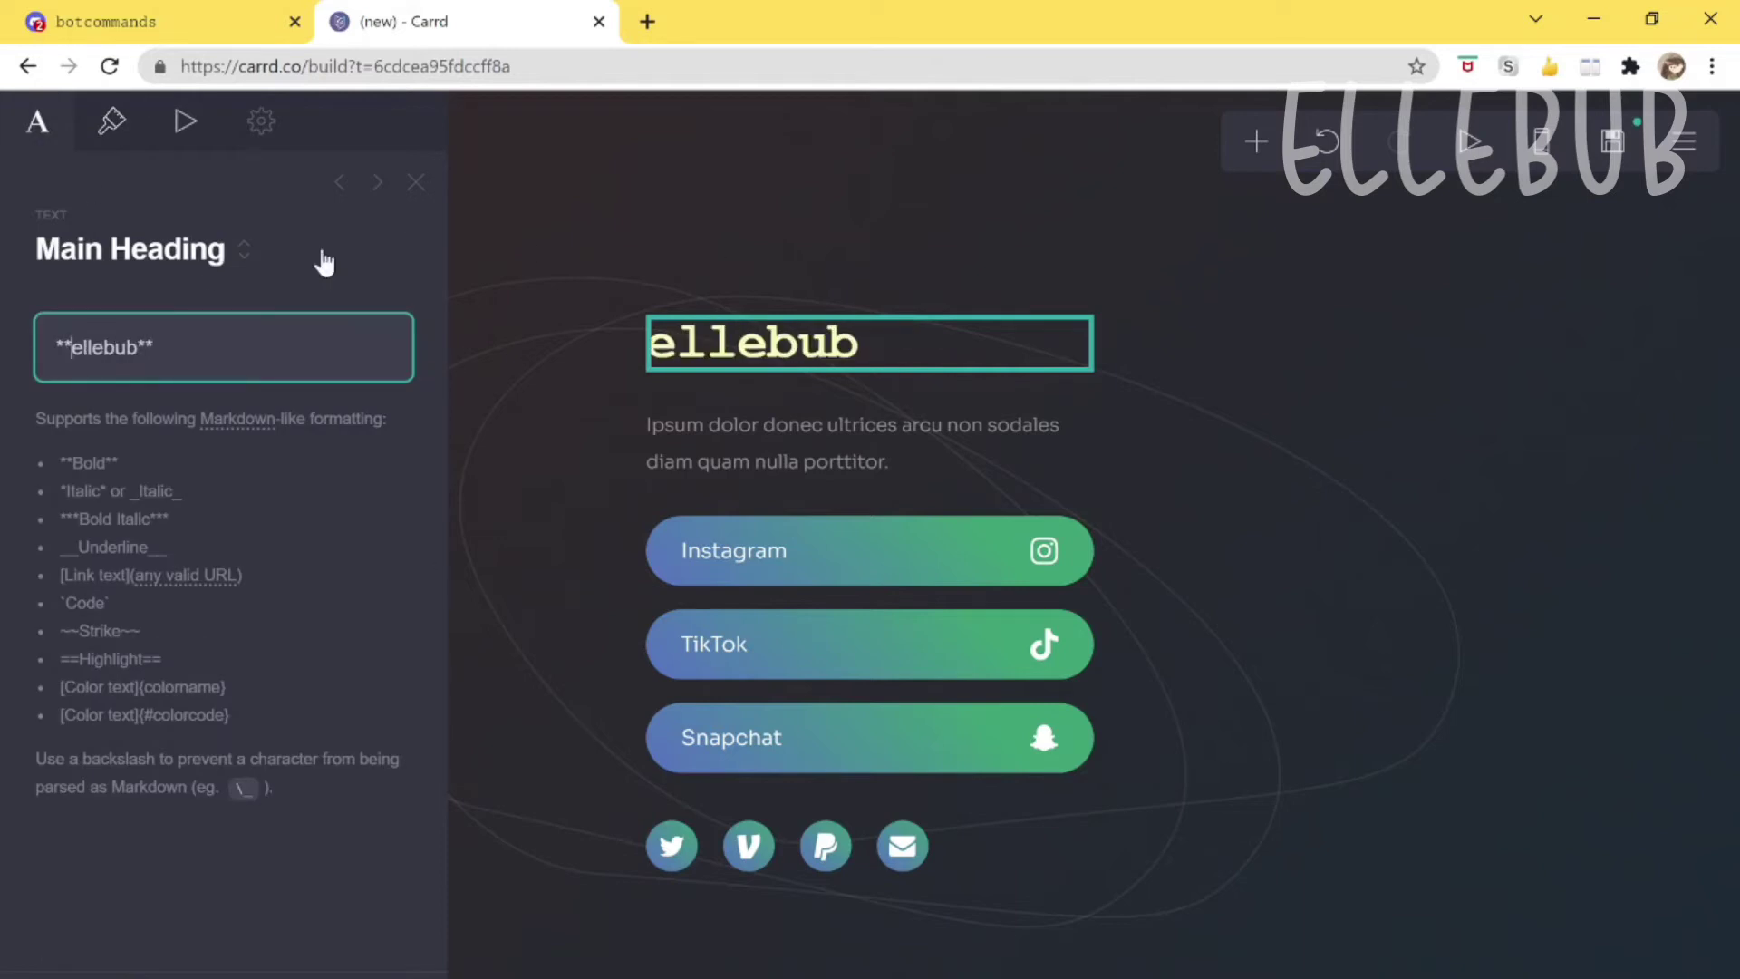
Set the main heading's color to muted gold #DEC390.
key("Escape")
left_click(198, 498)
left_click(202, 482)
left_click(172, 263)
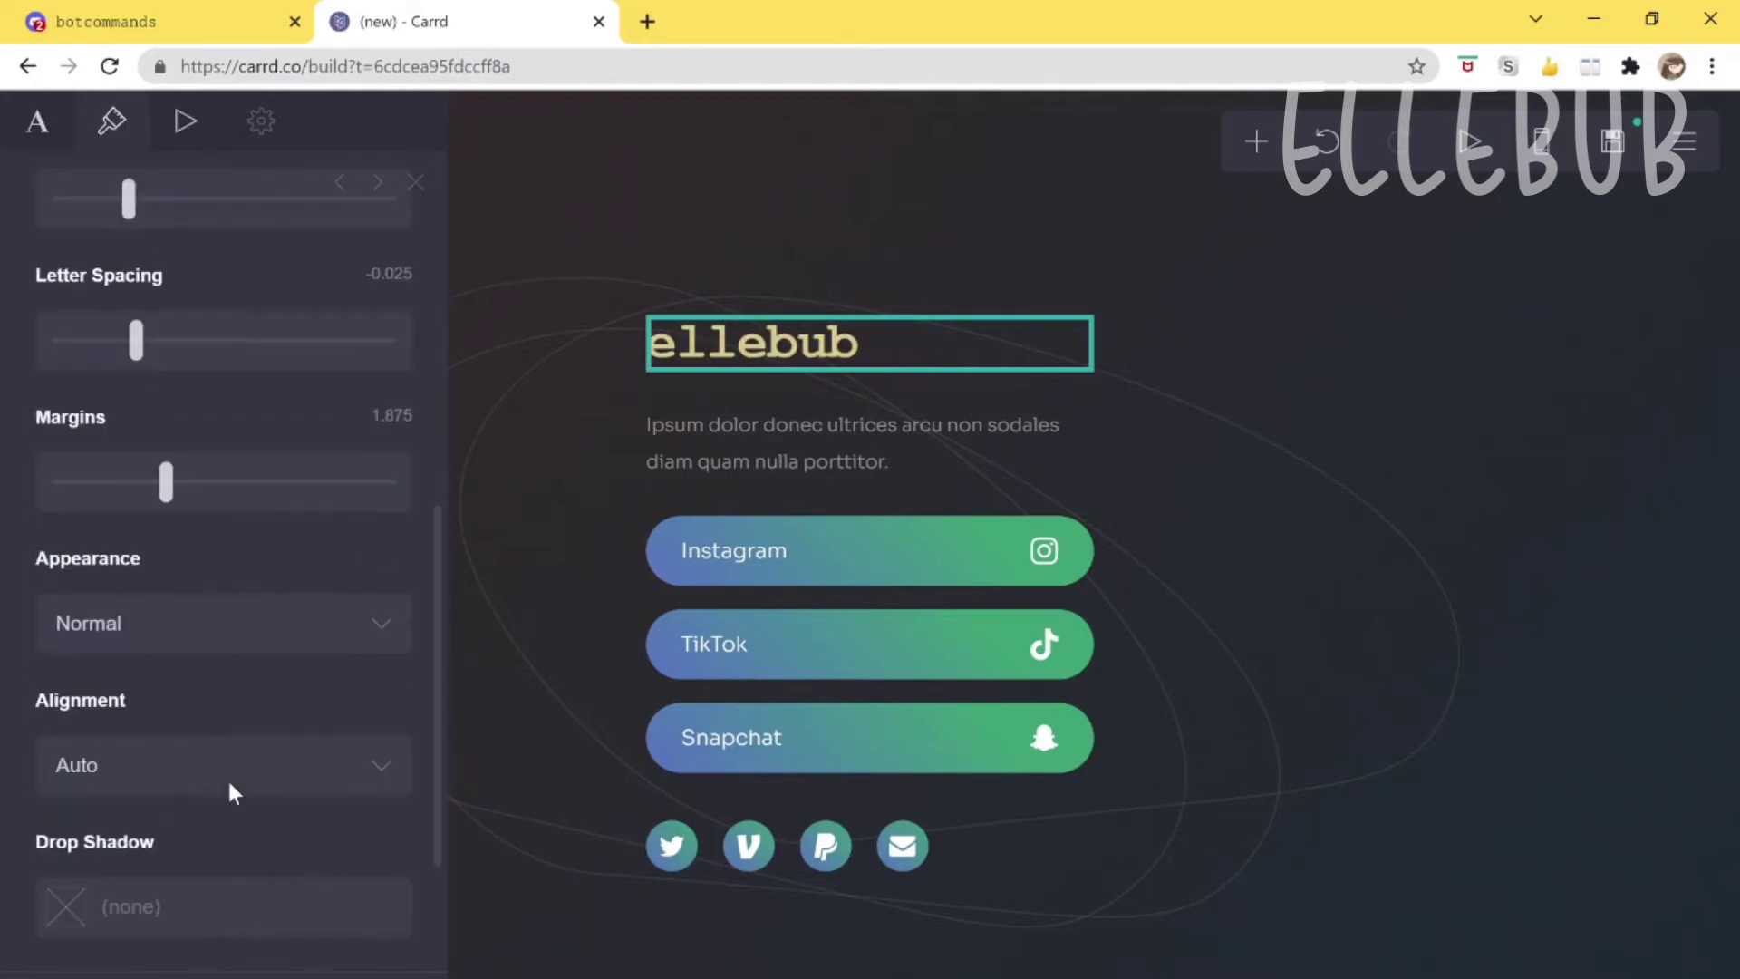
Set the main heading's weight to Extra Light and its line spacing to 1.375.
scroll(230, 788, "up", 5)
mouse_move(169, 418)
left_mouse_down()
mouse_move(128, 425)
mouse_move(172, 423)
left_mouse_up()
left_click_drag(140, 565, 99, 567)
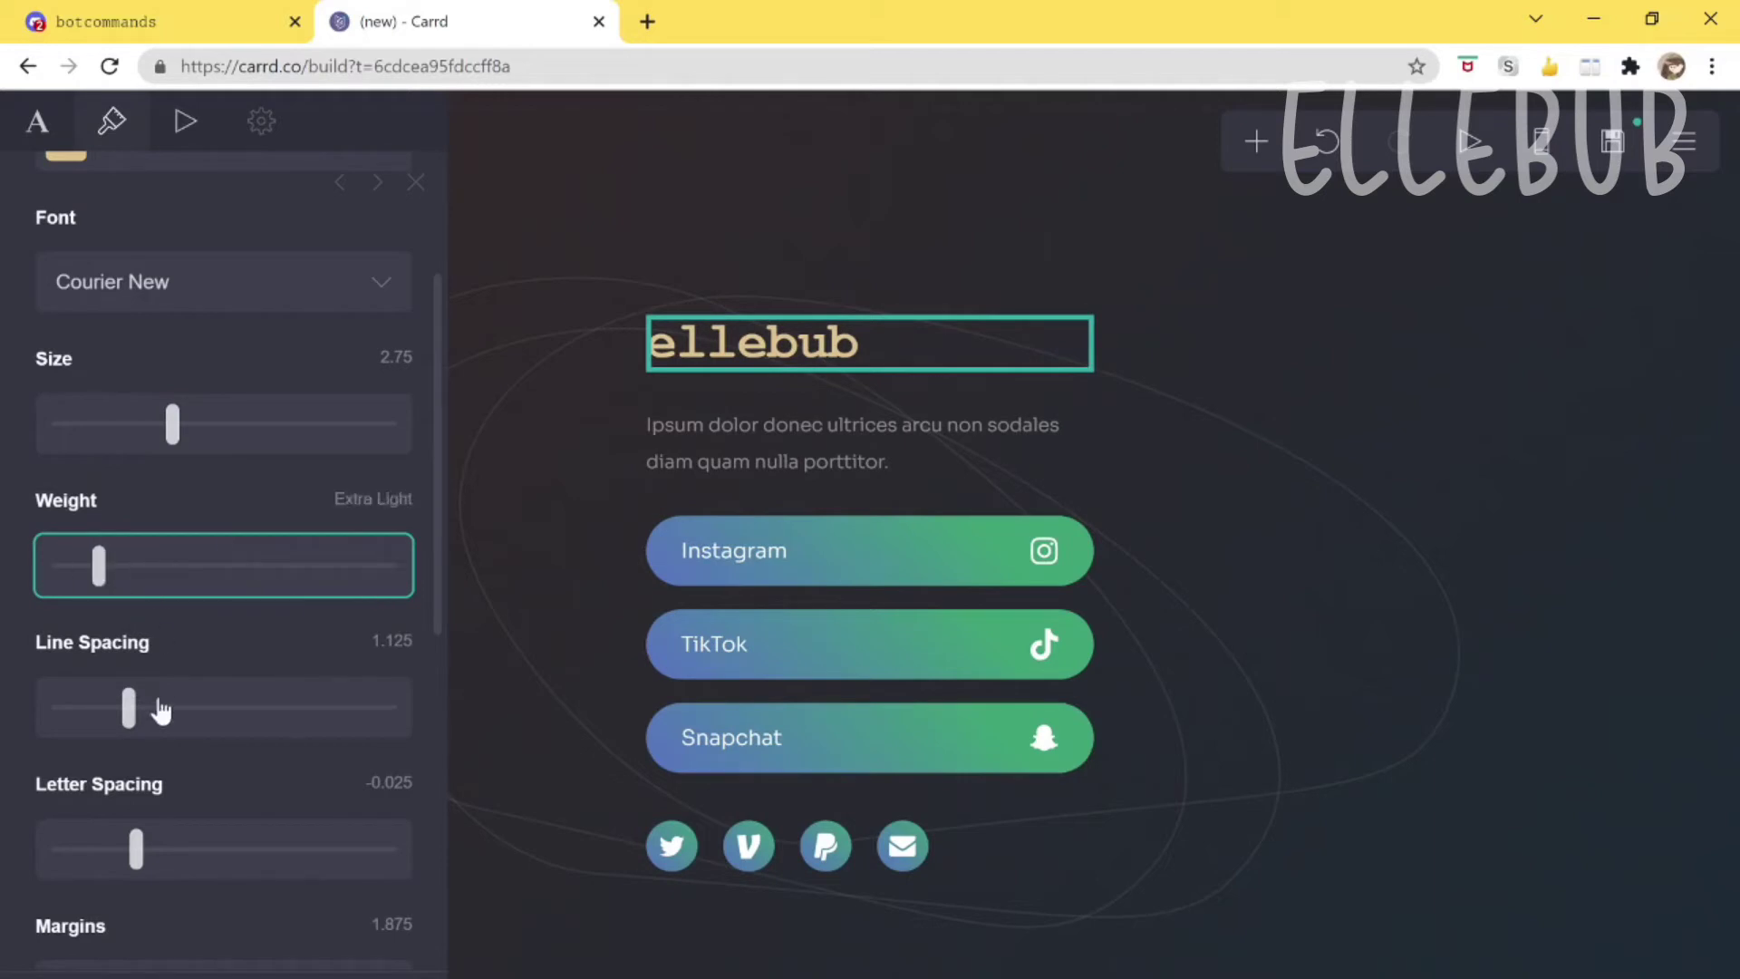
left_click_drag(128, 707, 179, 746)
Set the main heading's letter spacing to 0.375 and its margins to Auto.
scroll(187, 746, "down", 5)
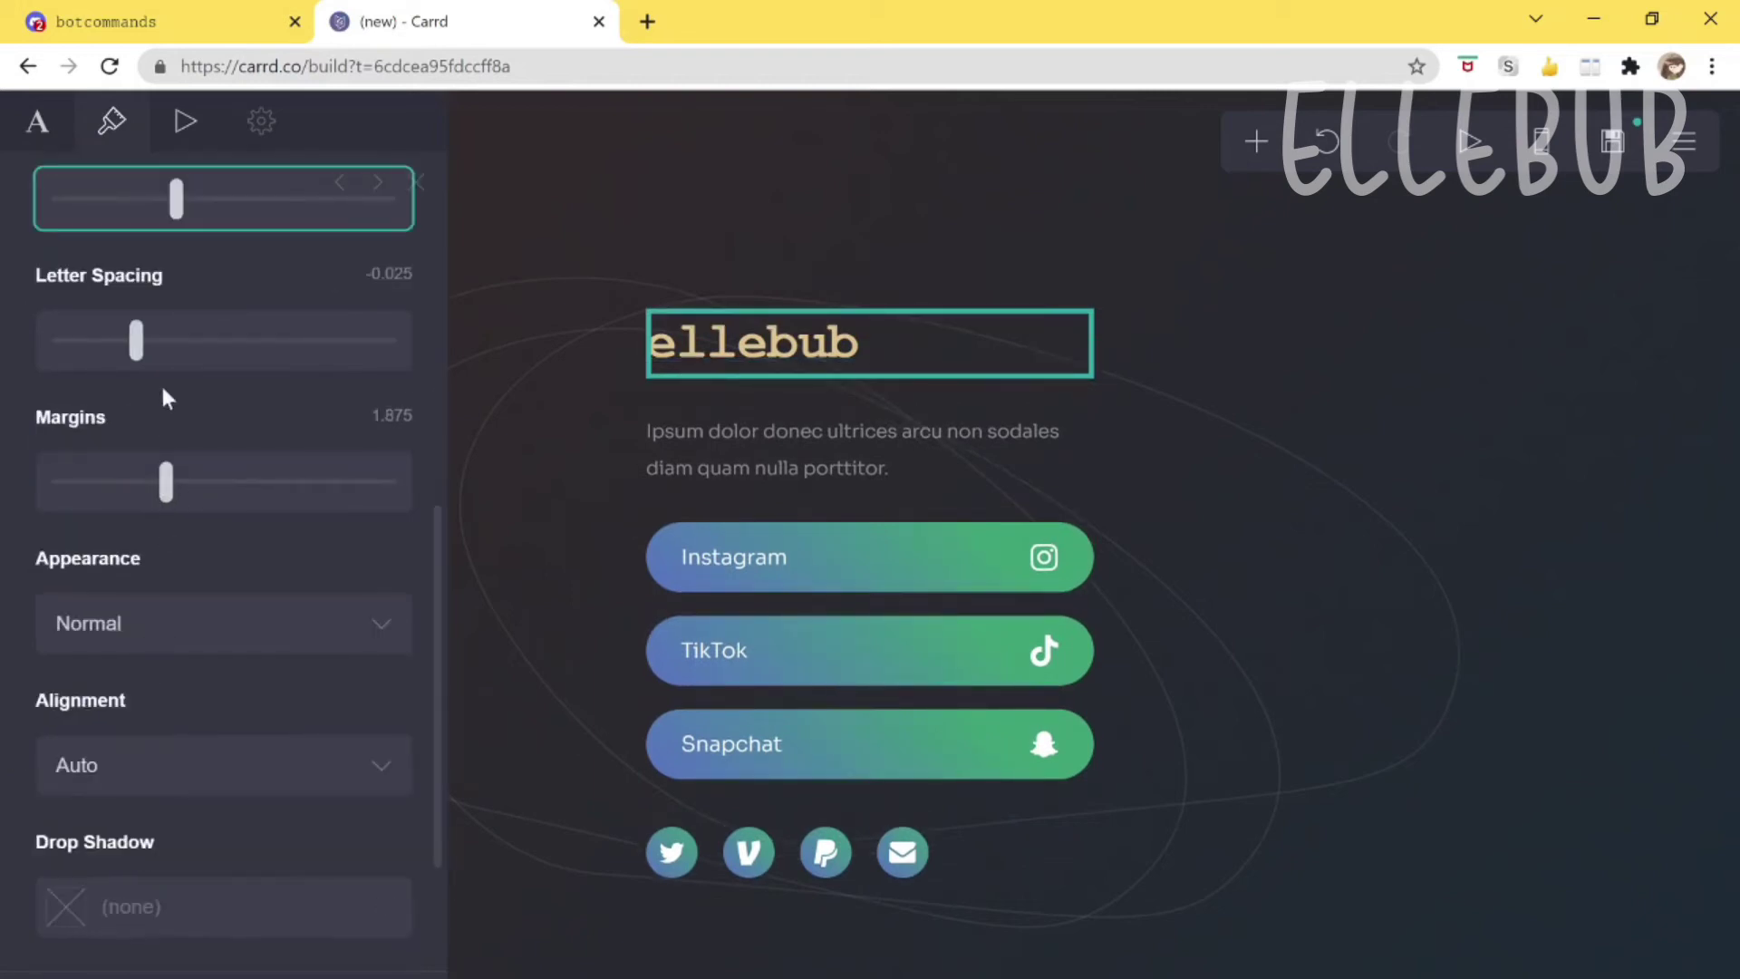
left_click_drag(127, 343, 203, 342)
scroll(203, 343, "up", 3)
left_click_drag(166, 736, 2, 786)
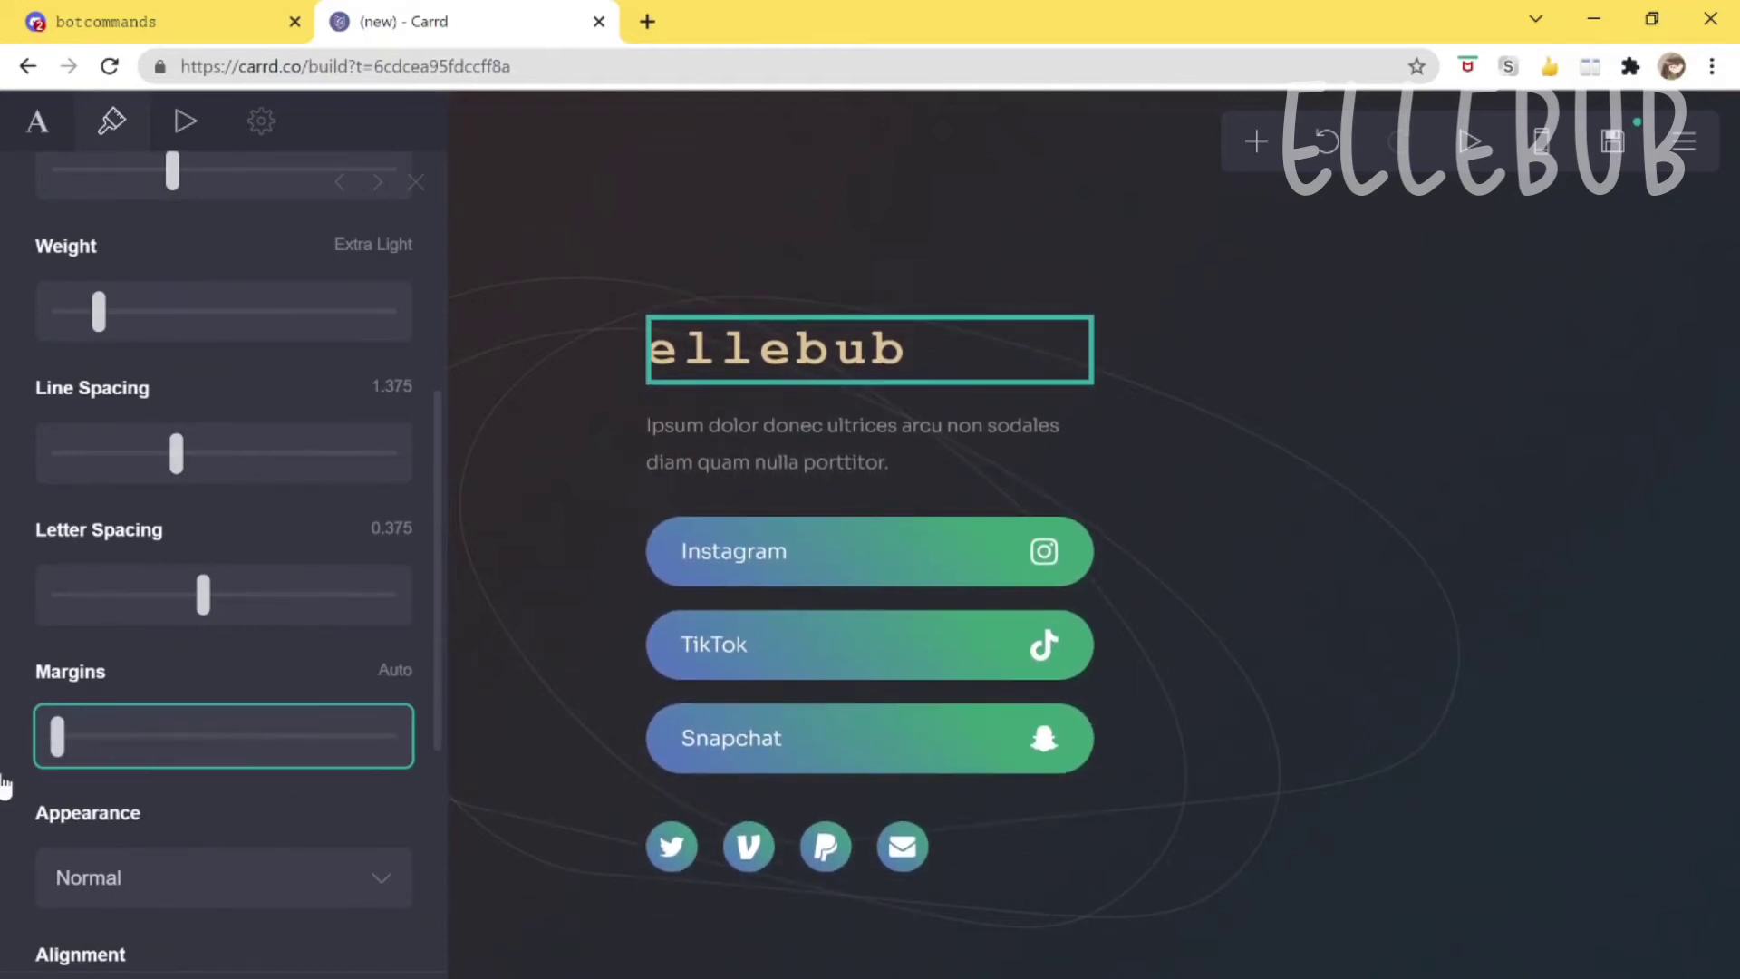
Compare the Lowercase, Uppercase and Small Caps appearances on the main heading and settle on Lowercase.
scroll(385, 766, "down", 3)
left_click(171, 612)
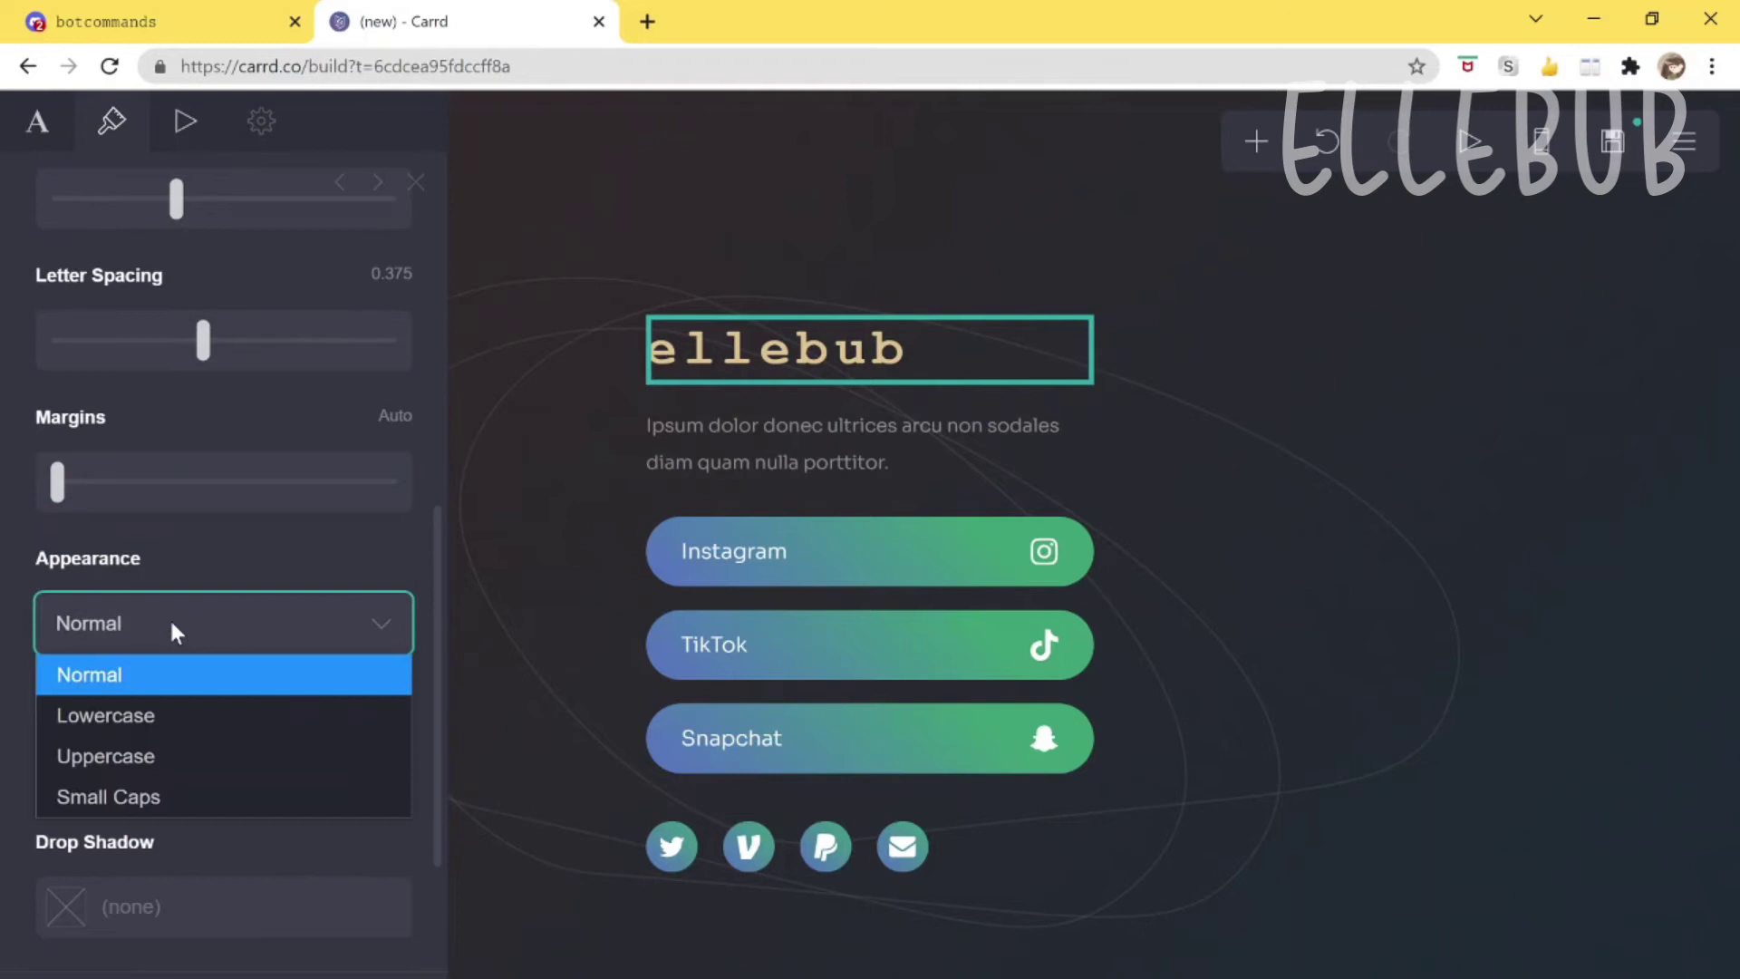
left_click(174, 714)
left_click(199, 625)
left_click(186, 756)
left_click(203, 635)
left_click(182, 720)
left_click(178, 640)
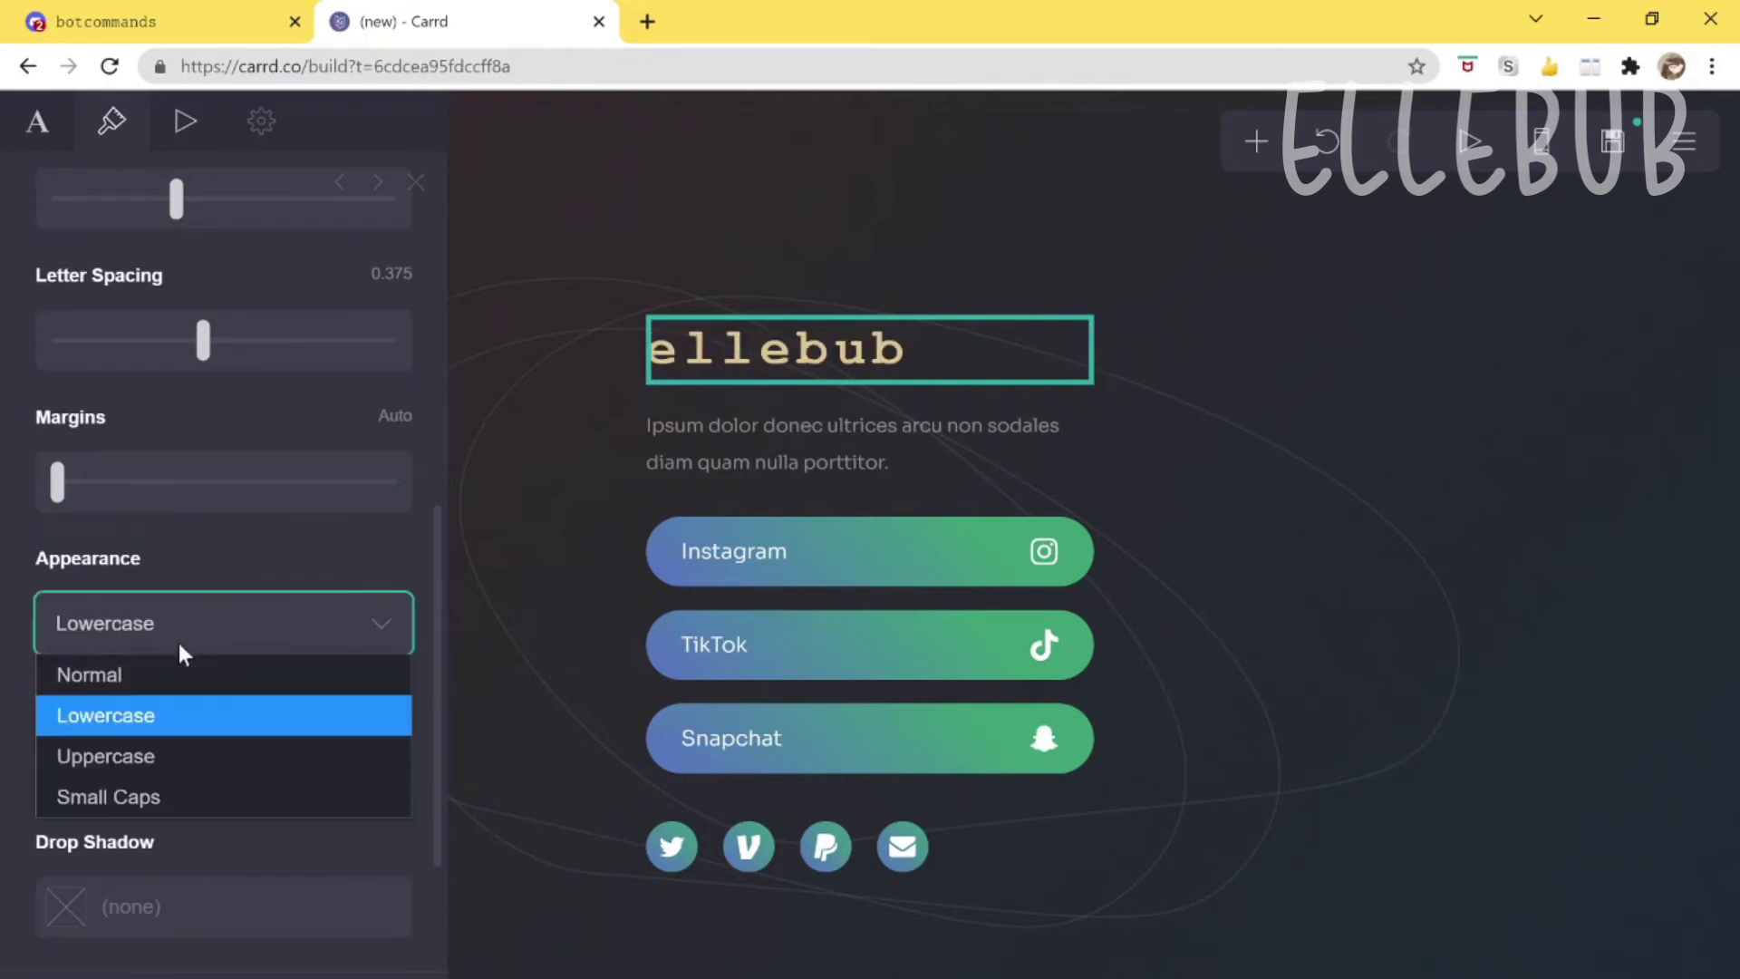
left_click(184, 802)
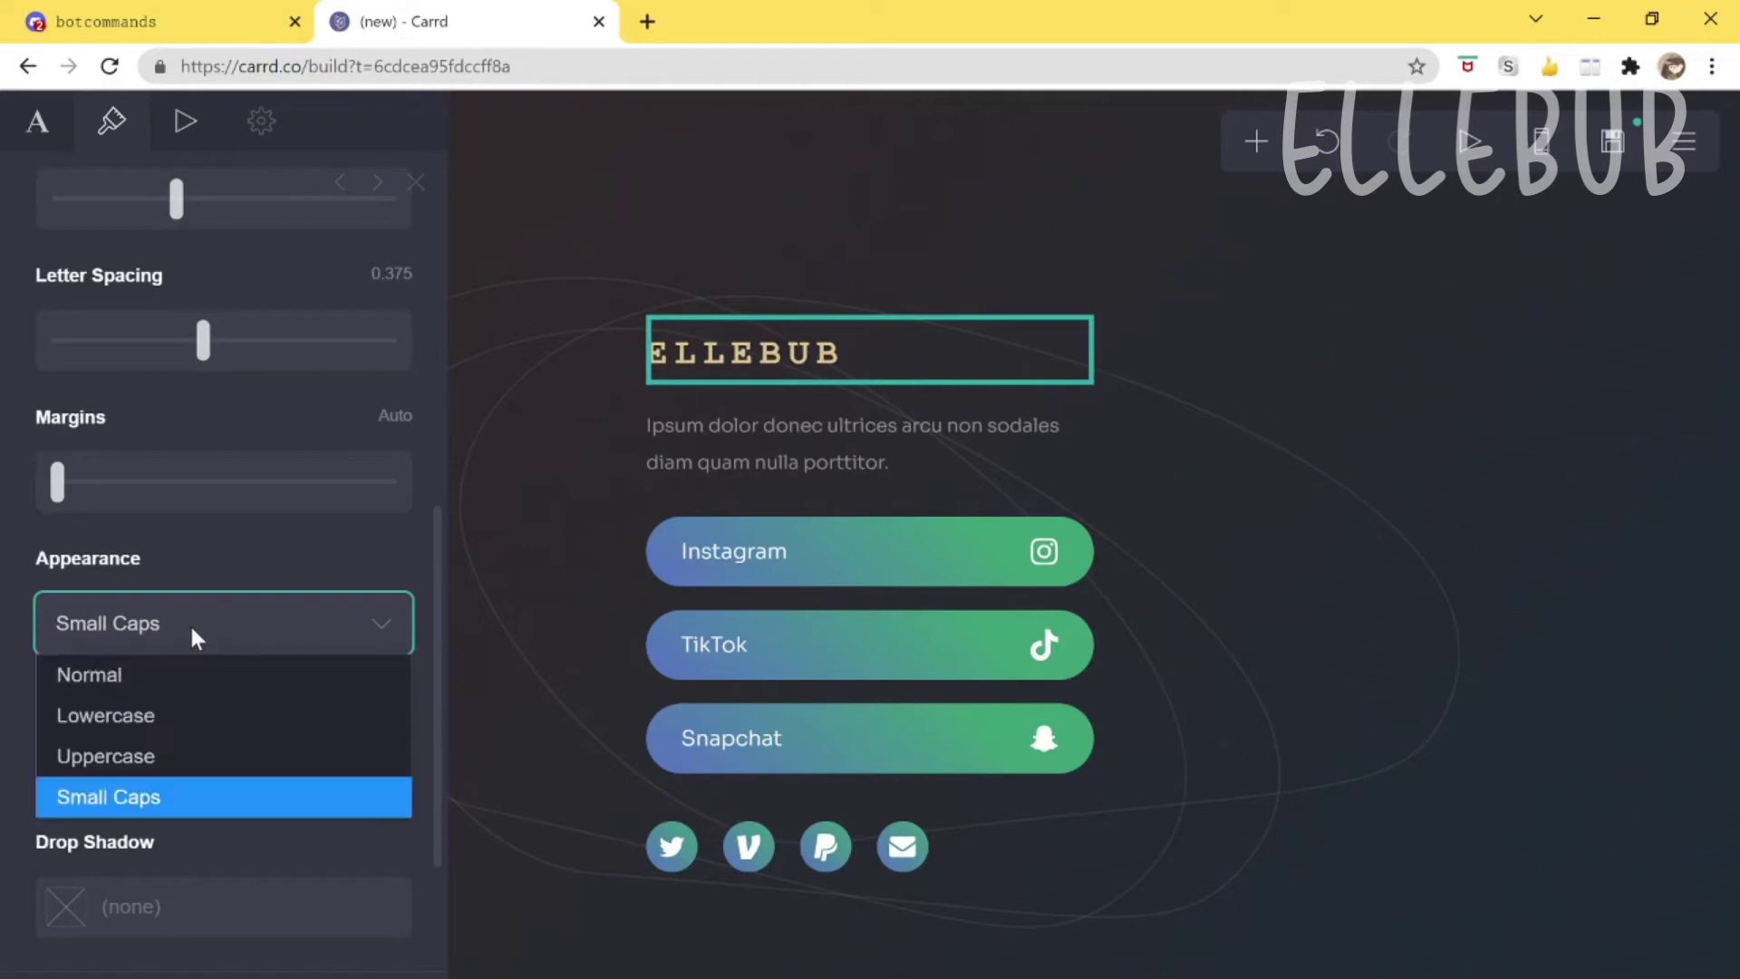
left_click(181, 712)
Try Left alignment on the main heading and return the alignment to Auto.
left_click(225, 784)
left_click(199, 852)
left_click(218, 767)
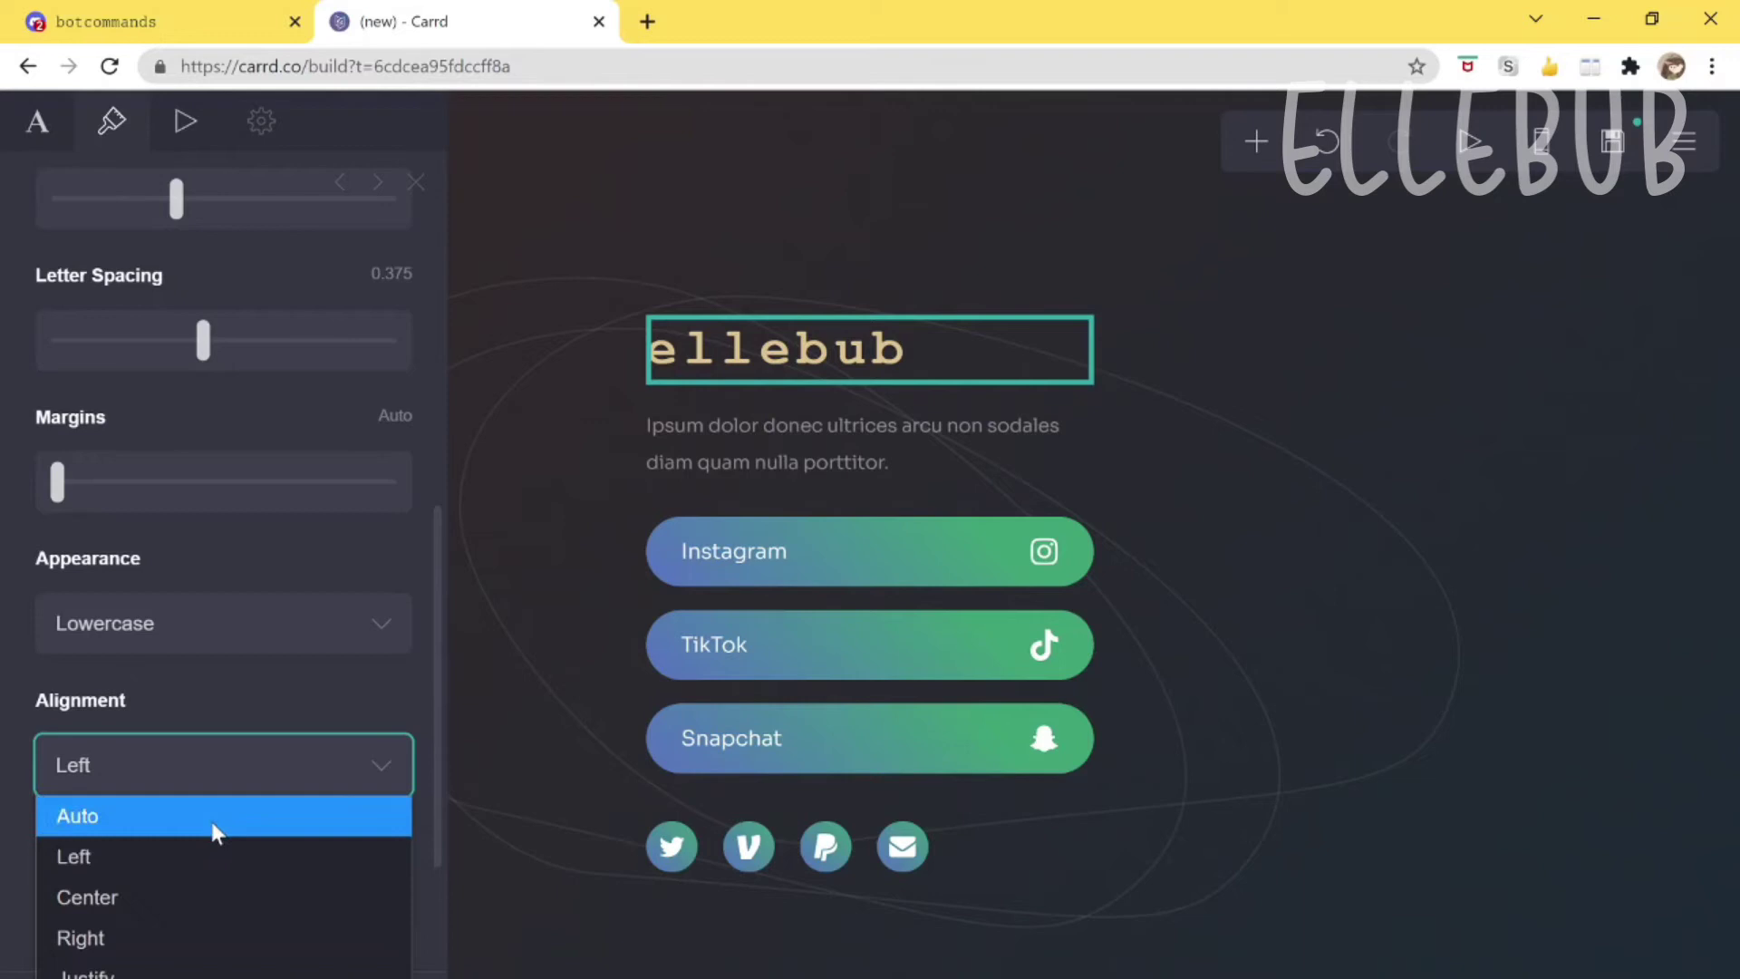
left_click(213, 818)
scroll(307, 852, "up", 8)
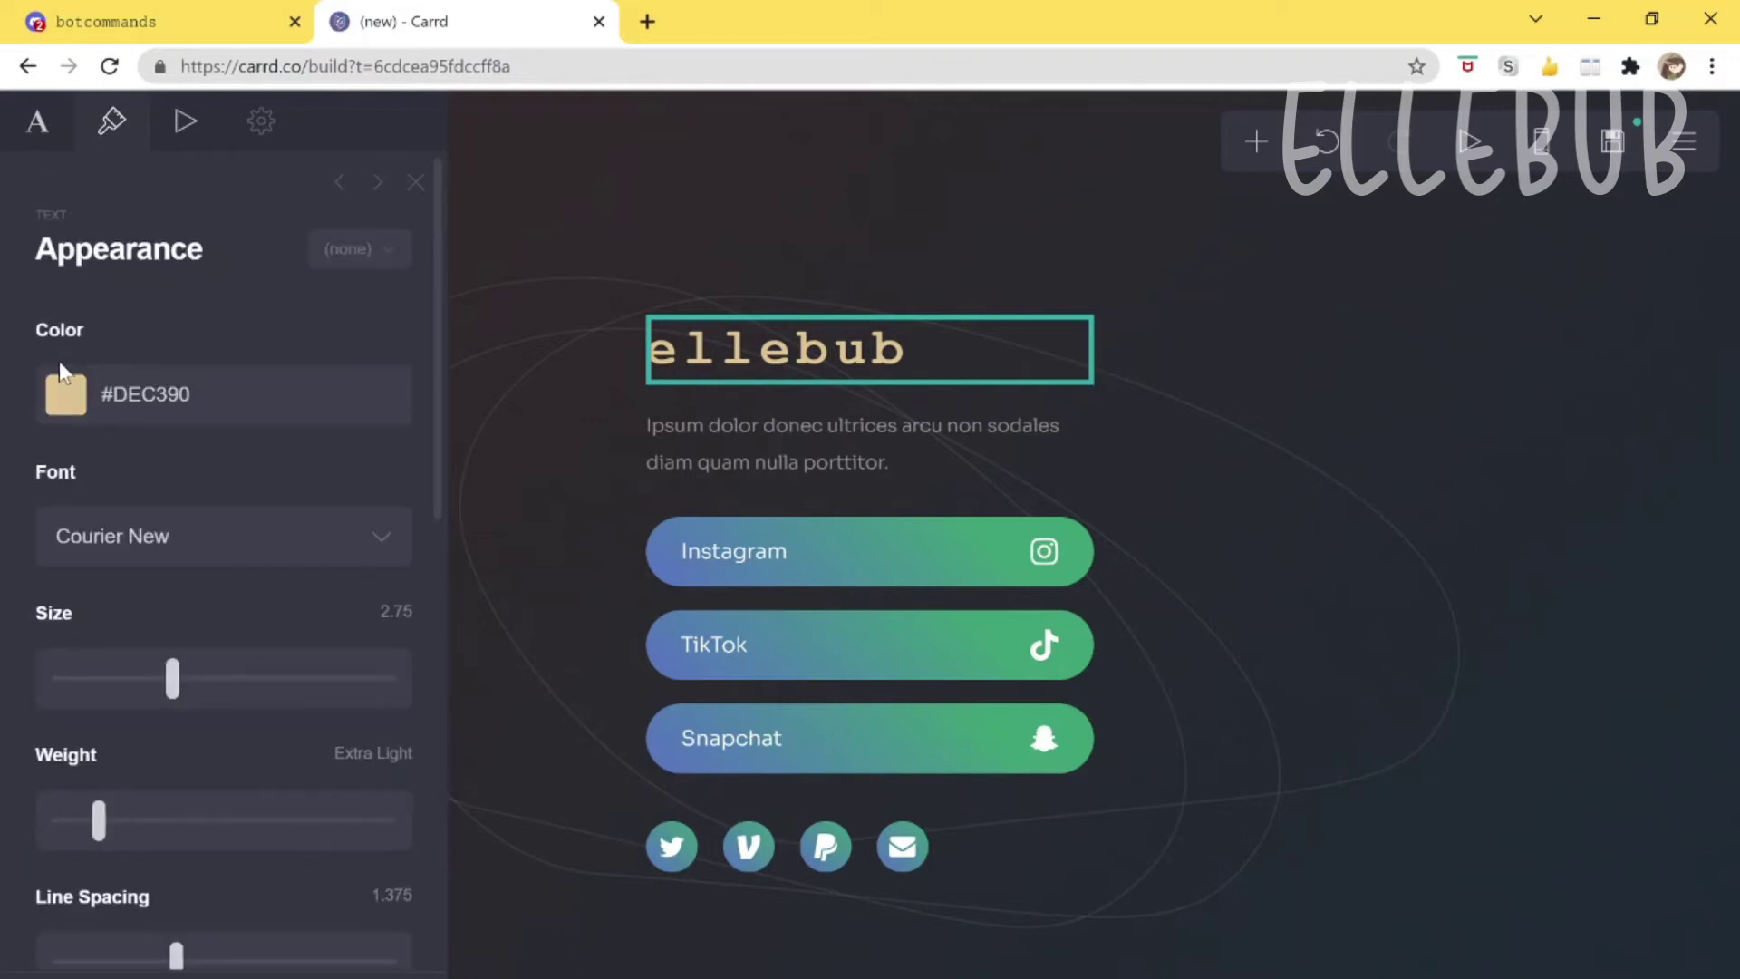
Review the appearance, animation and settings options available for the main heading.
scroll(201, 571, "down", 4)
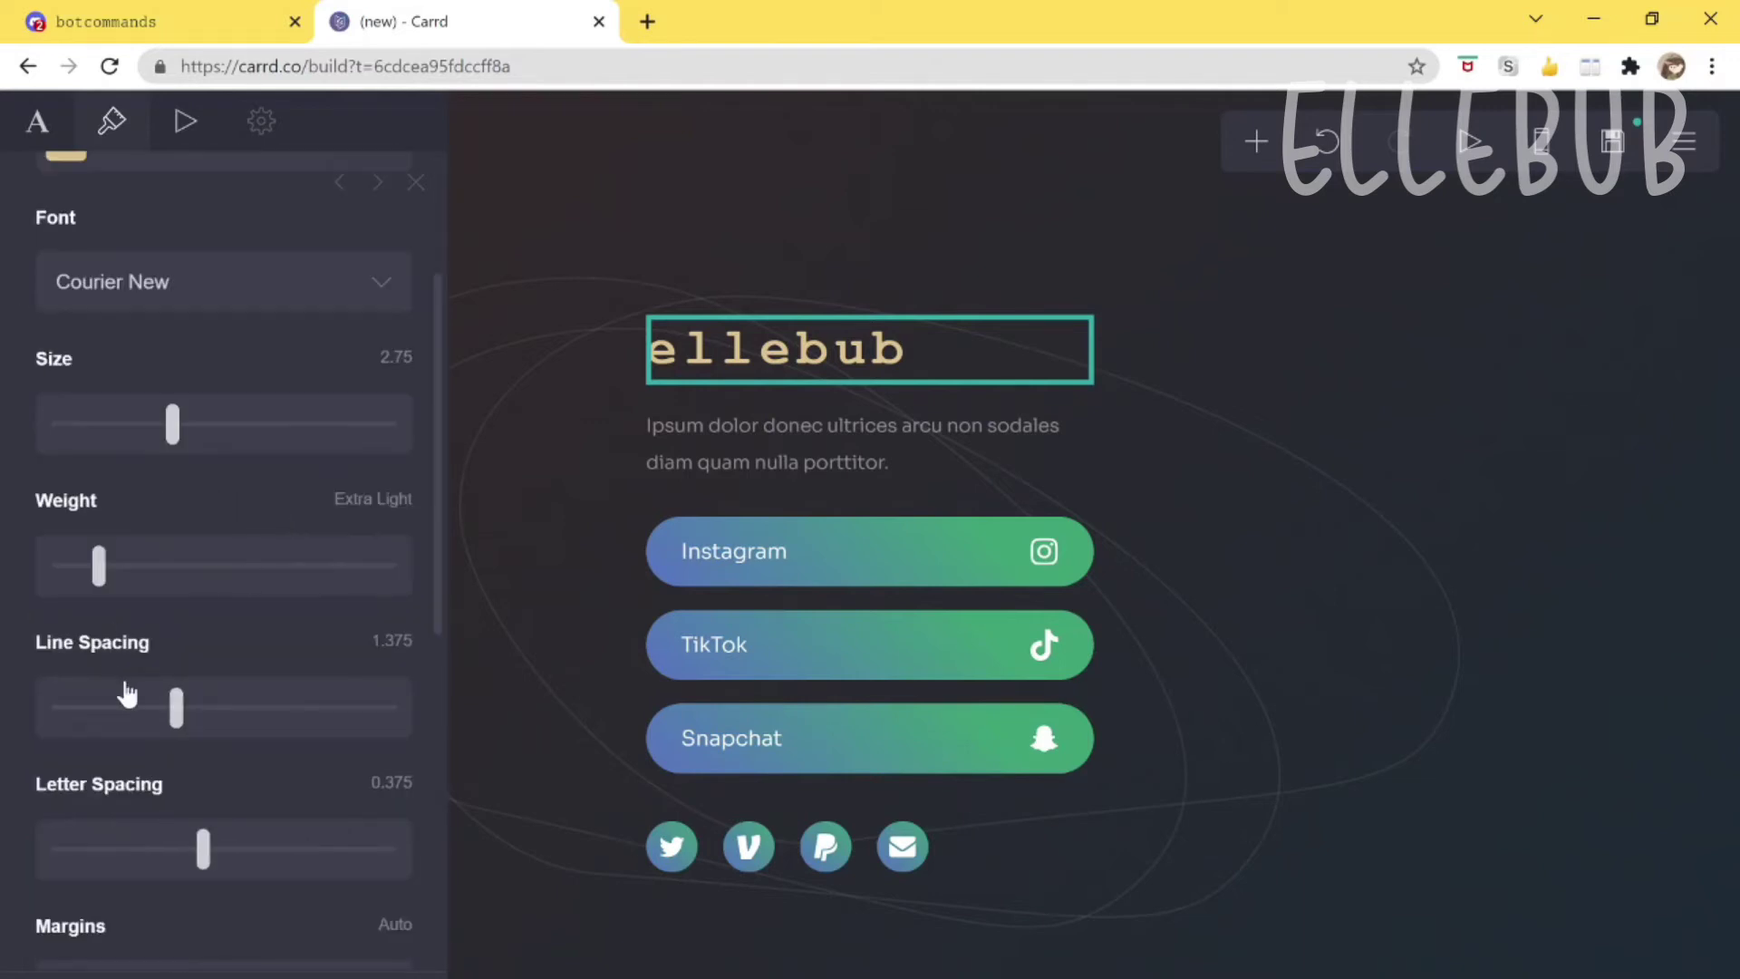
scroll(281, 688, "up", 4)
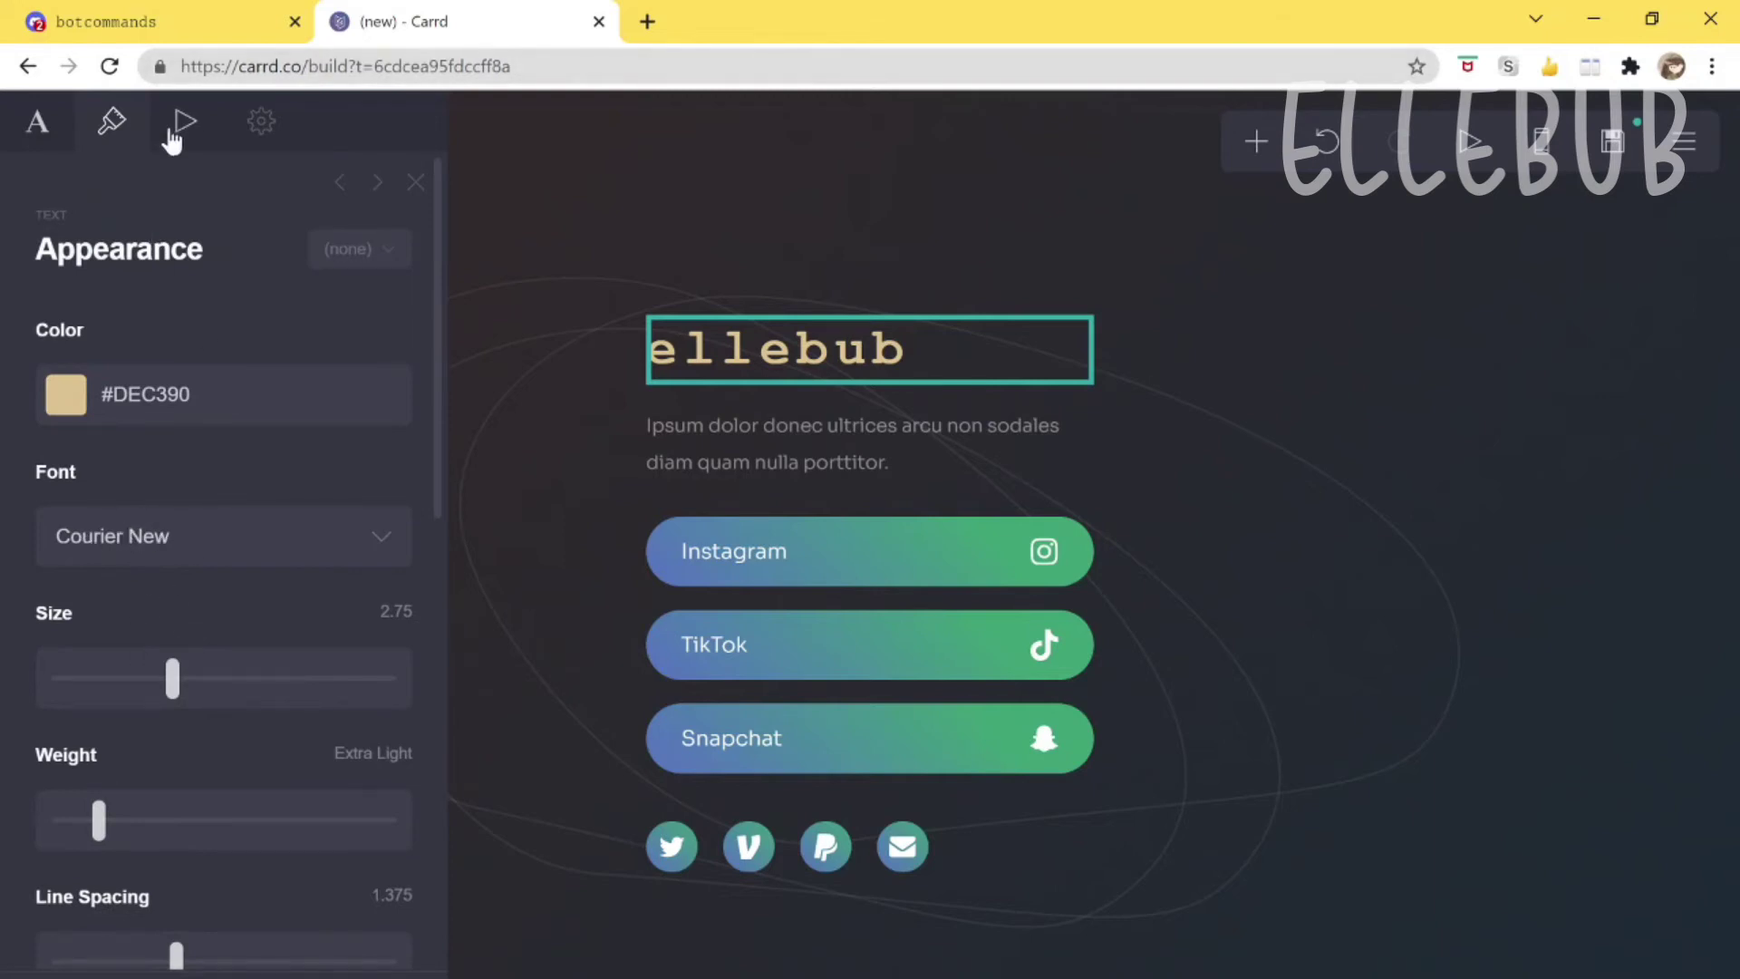
left_click(173, 143)
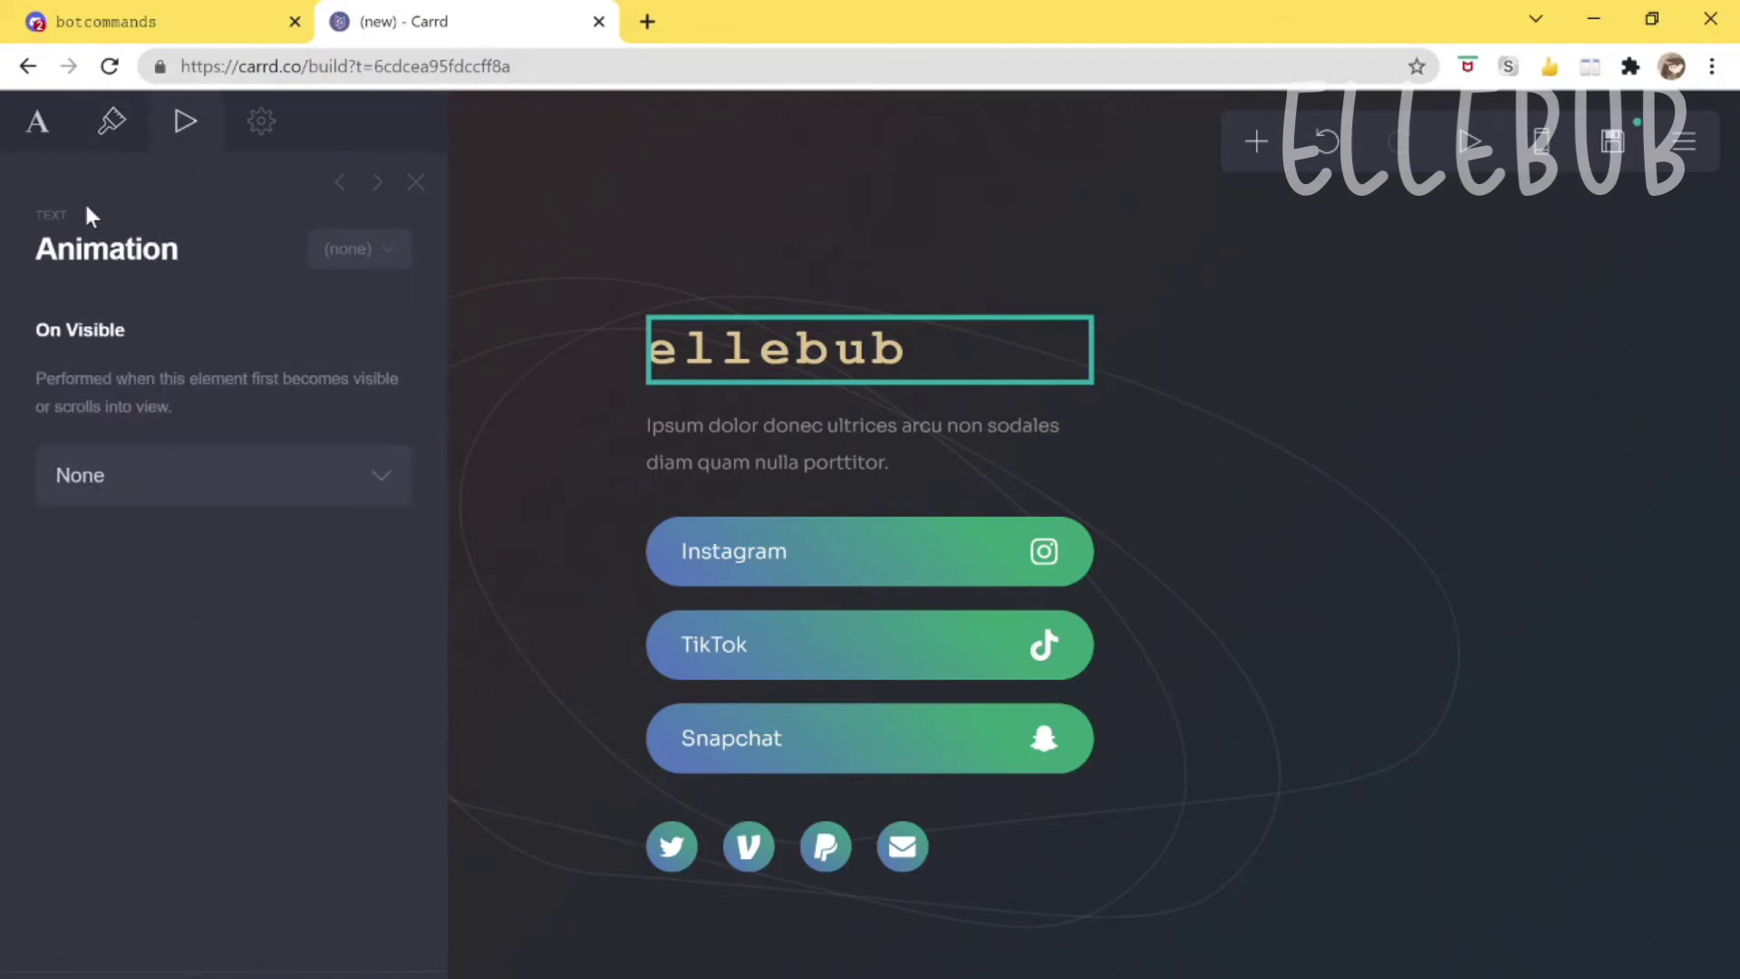
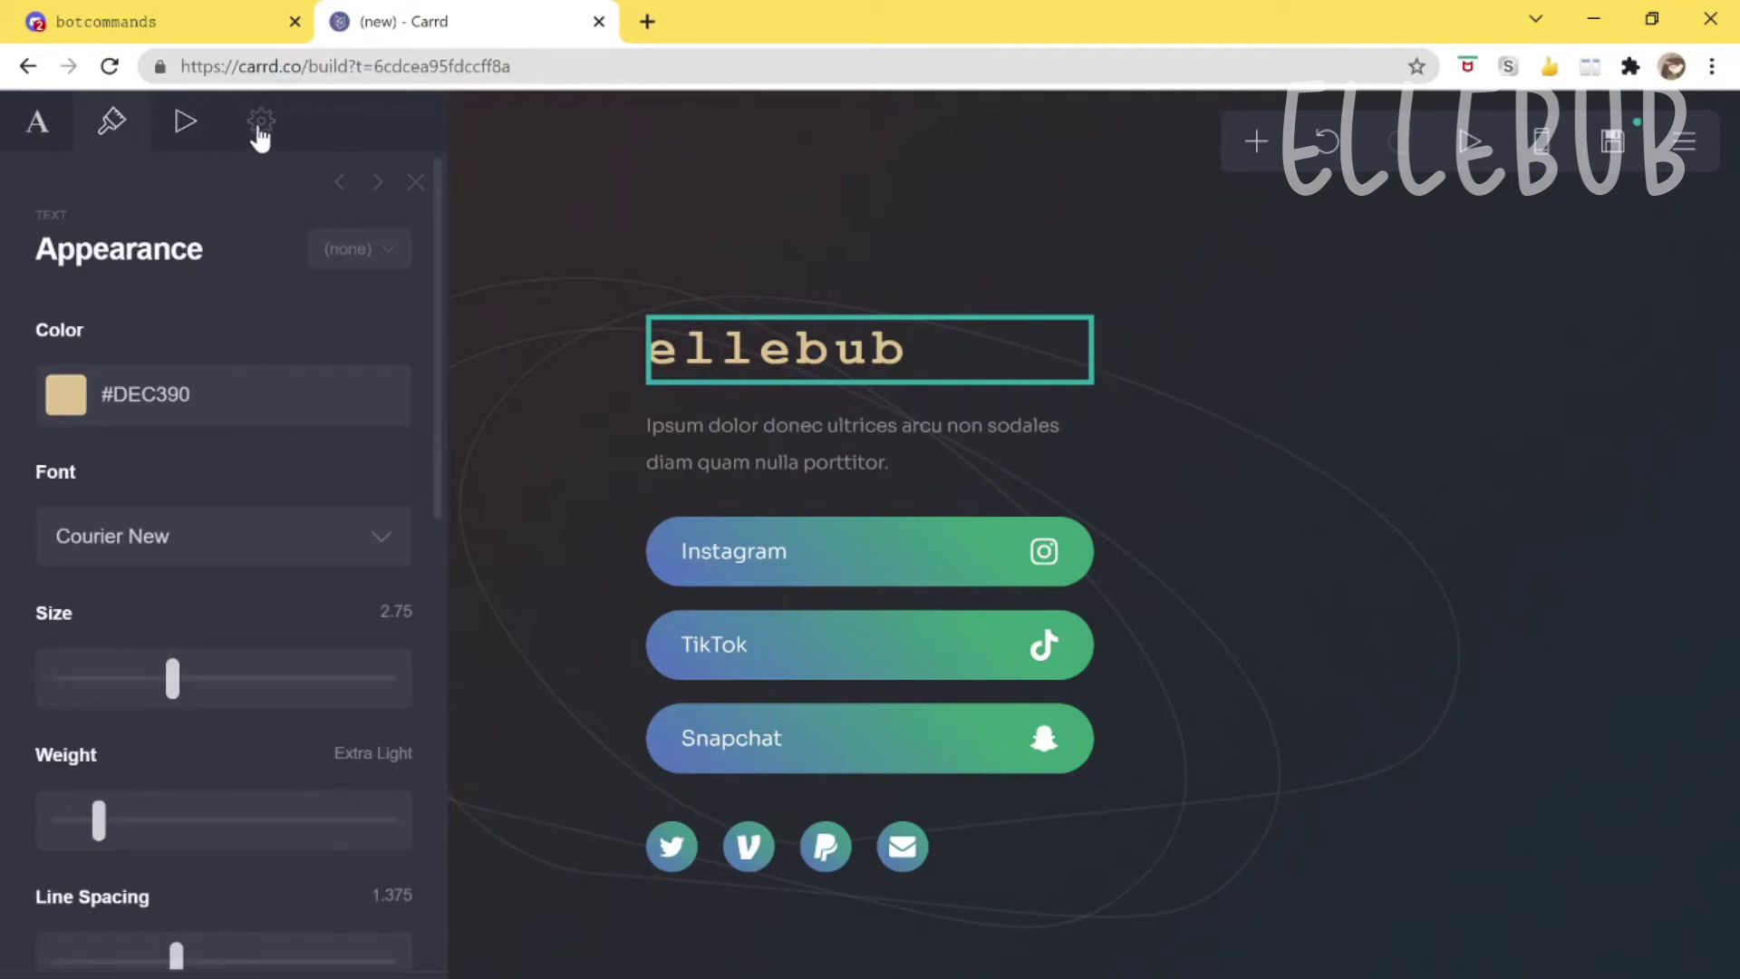
left_click(113, 125)
left_click(169, 135)
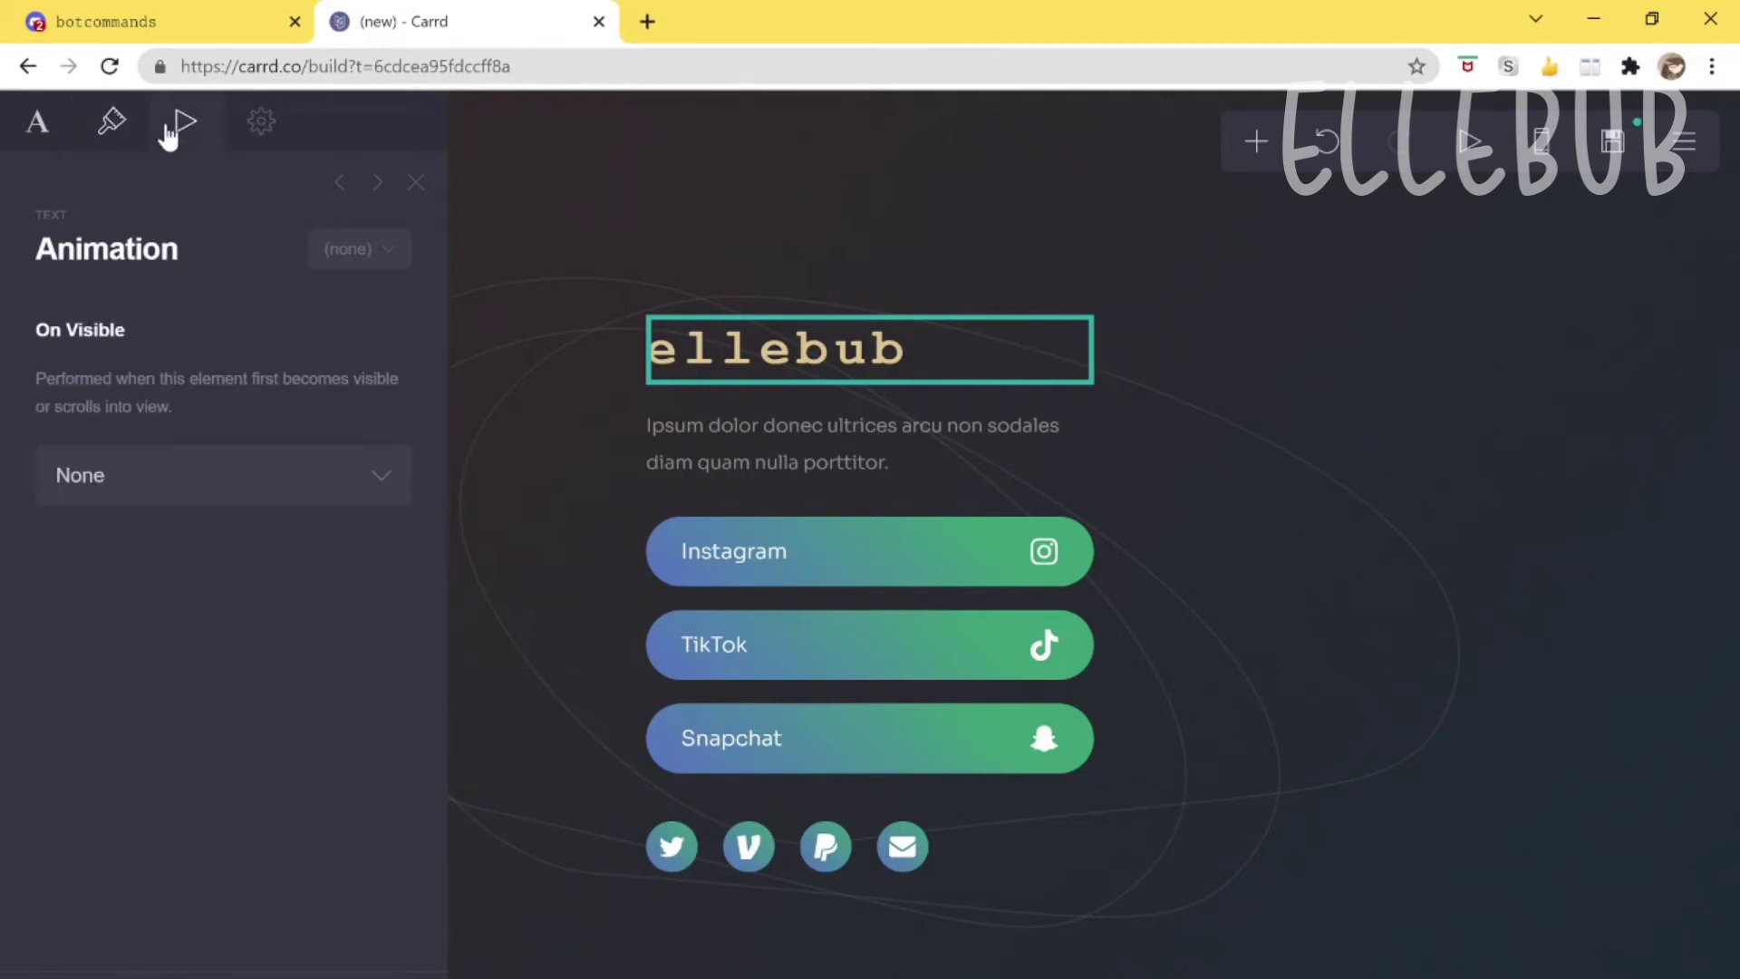
left_click(265, 124)
left_click(109, 134)
left_click(238, 142)
scroll(301, 313, "down", 3)
scroll(301, 312, "up", 3)
left_click(110, 127)
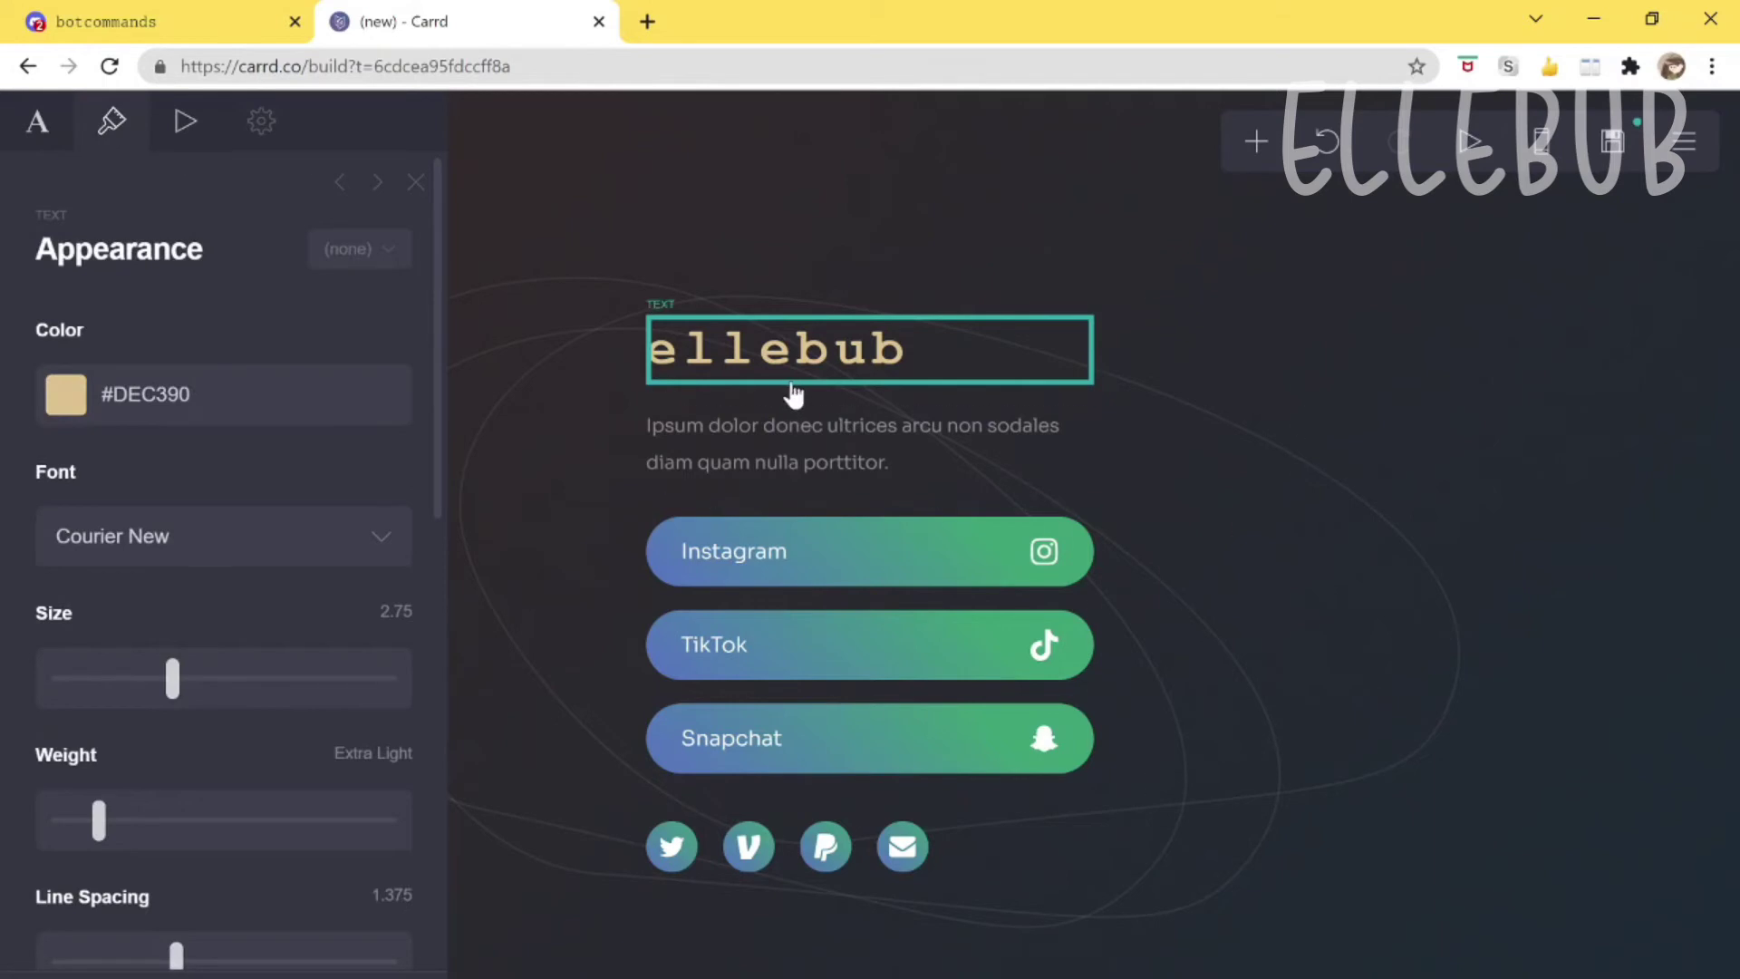
left_click(1226, 296)
left_click(761, 342)
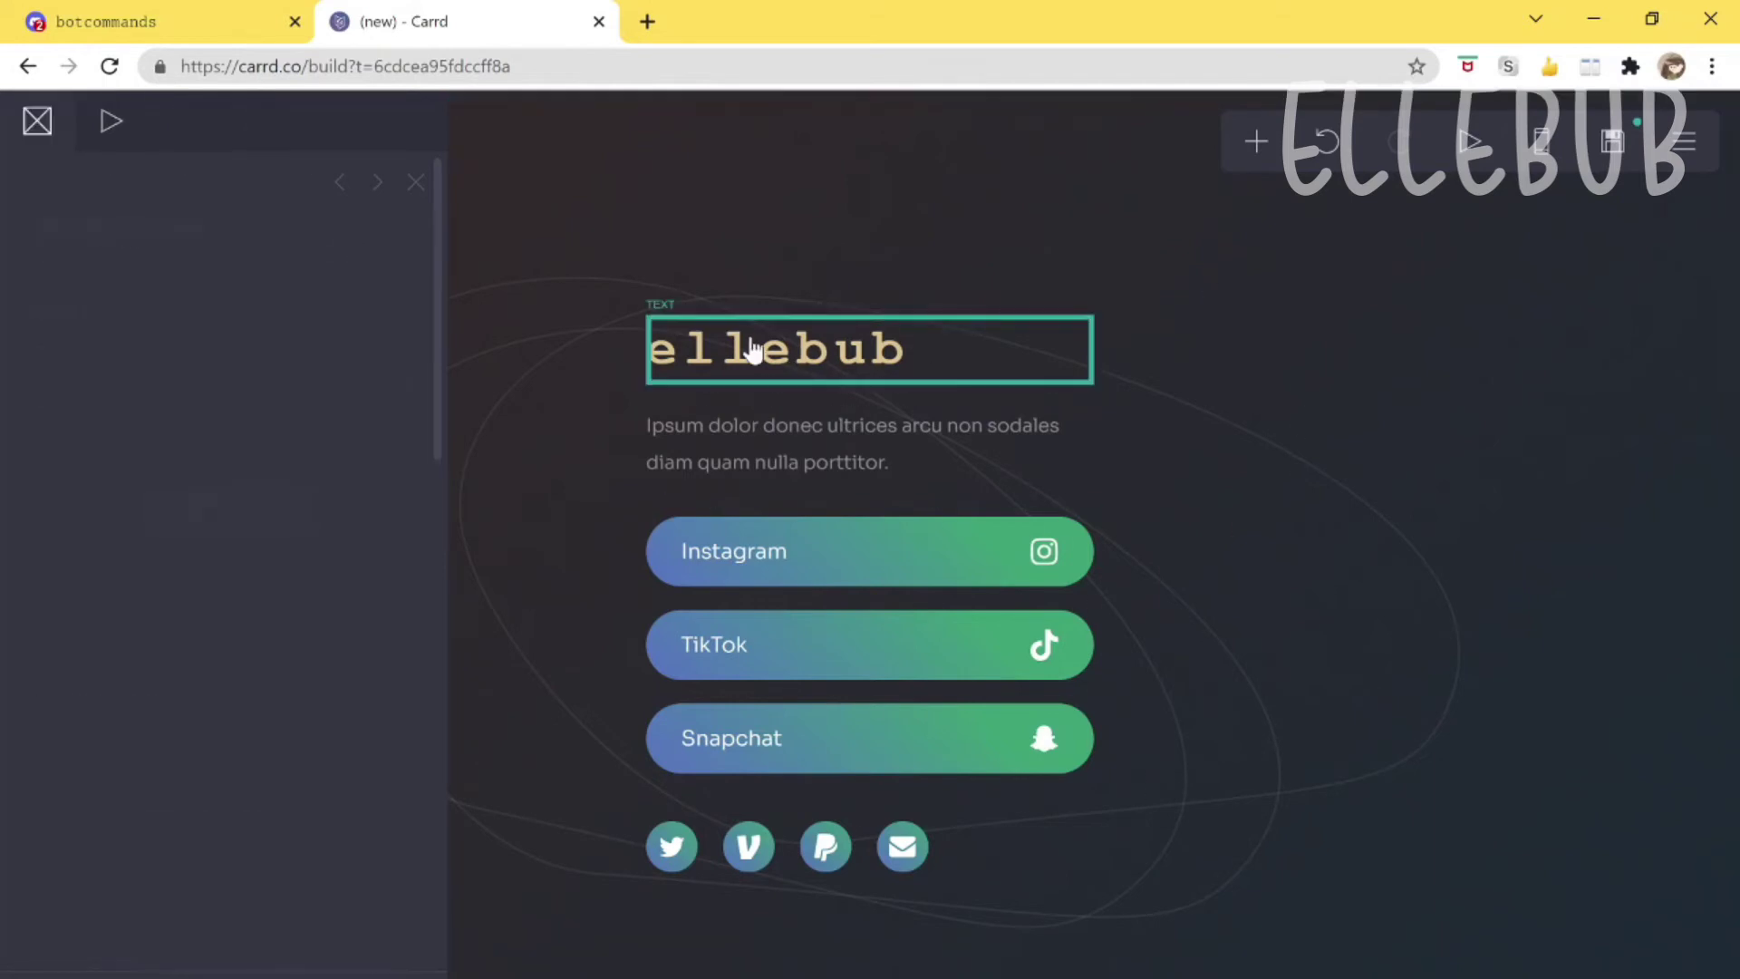
Replace the placeholder paragraph under the main heading with the line "she/they".
left_click(807, 438)
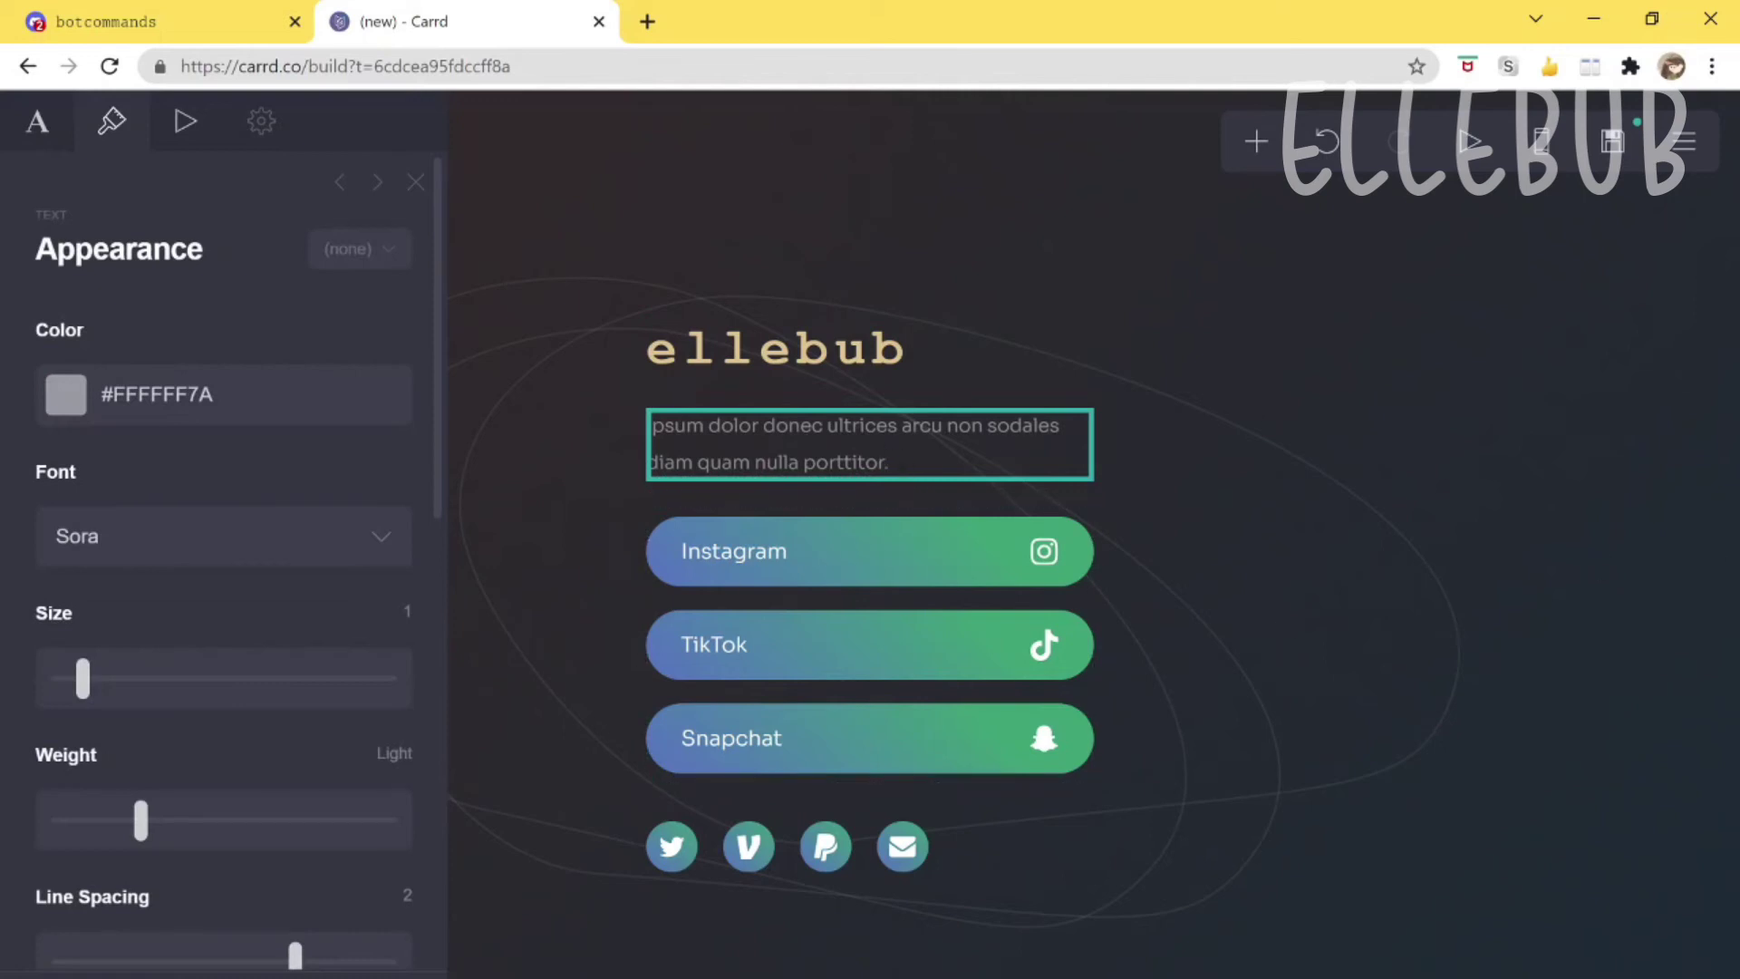
double_click(911, 466)
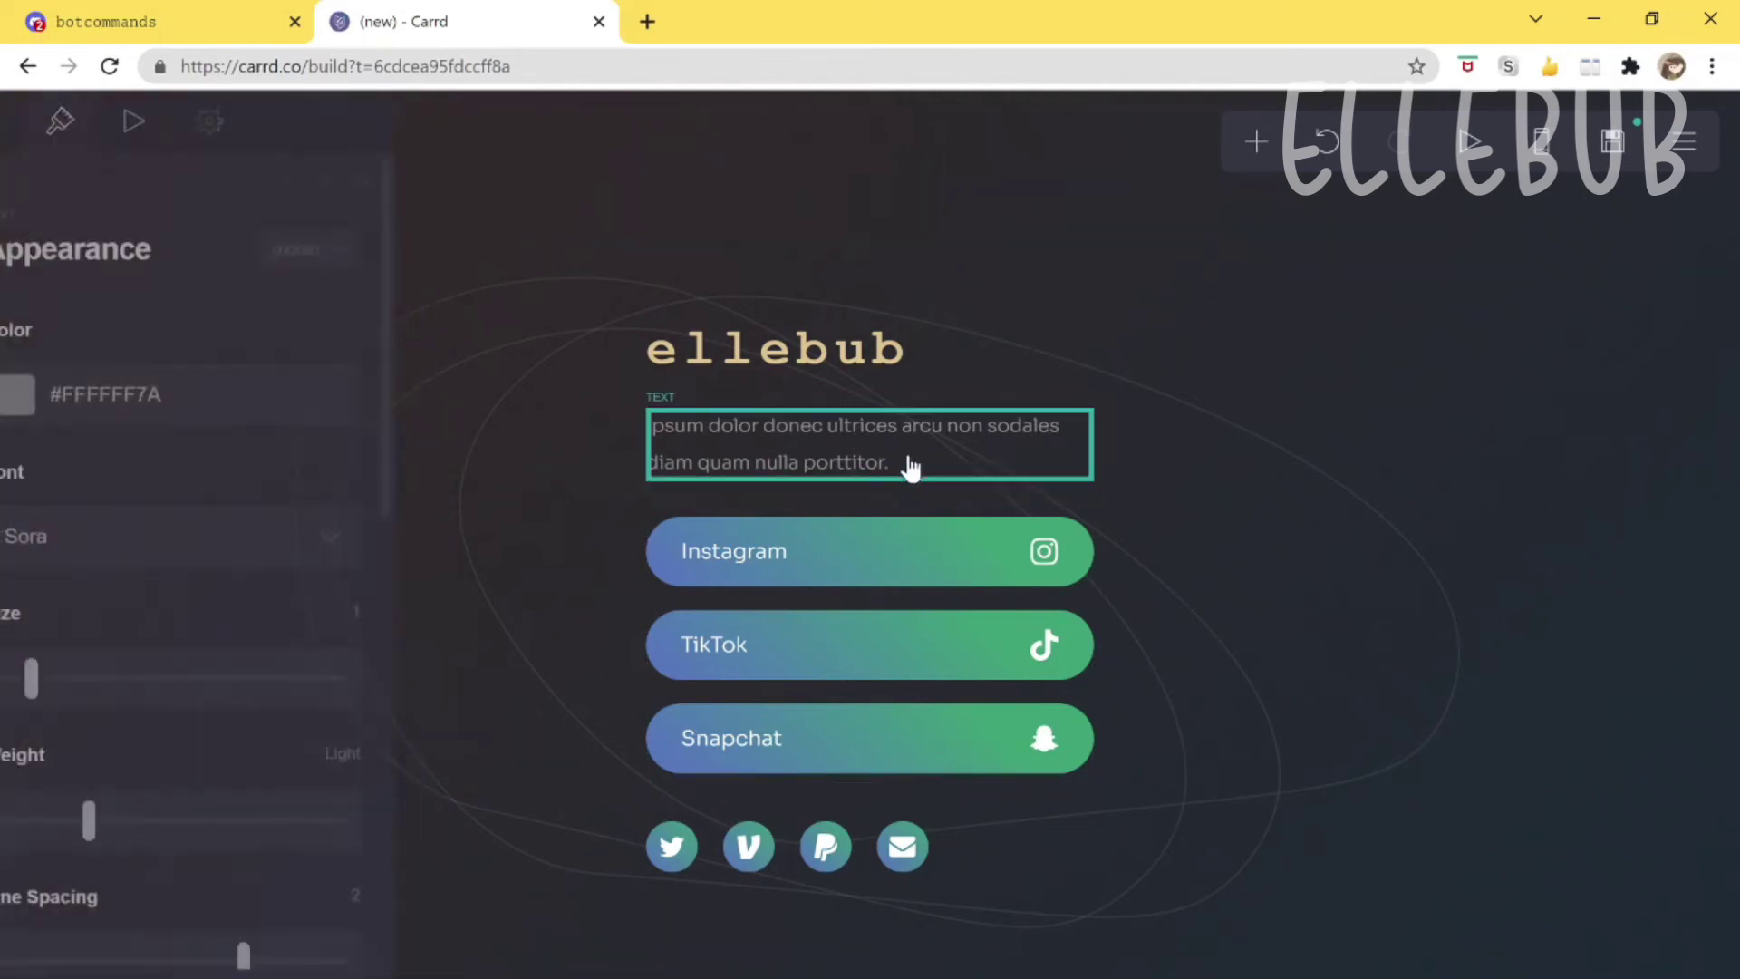
key("BackSpace")
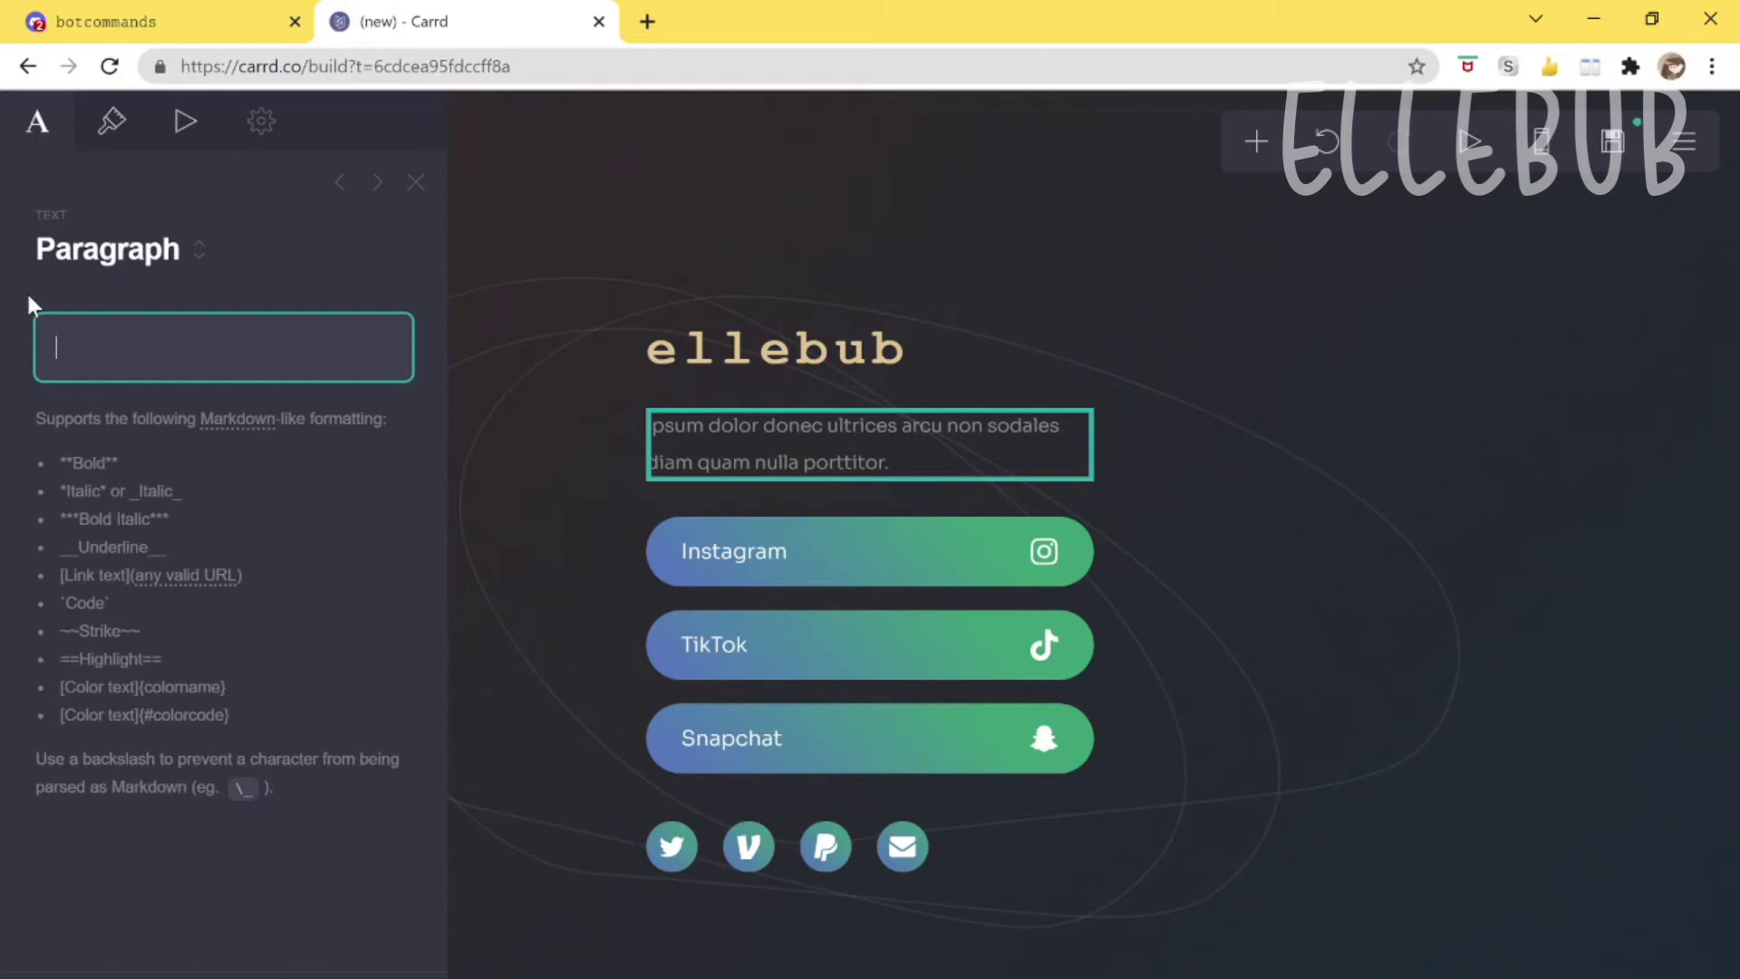
type("I")
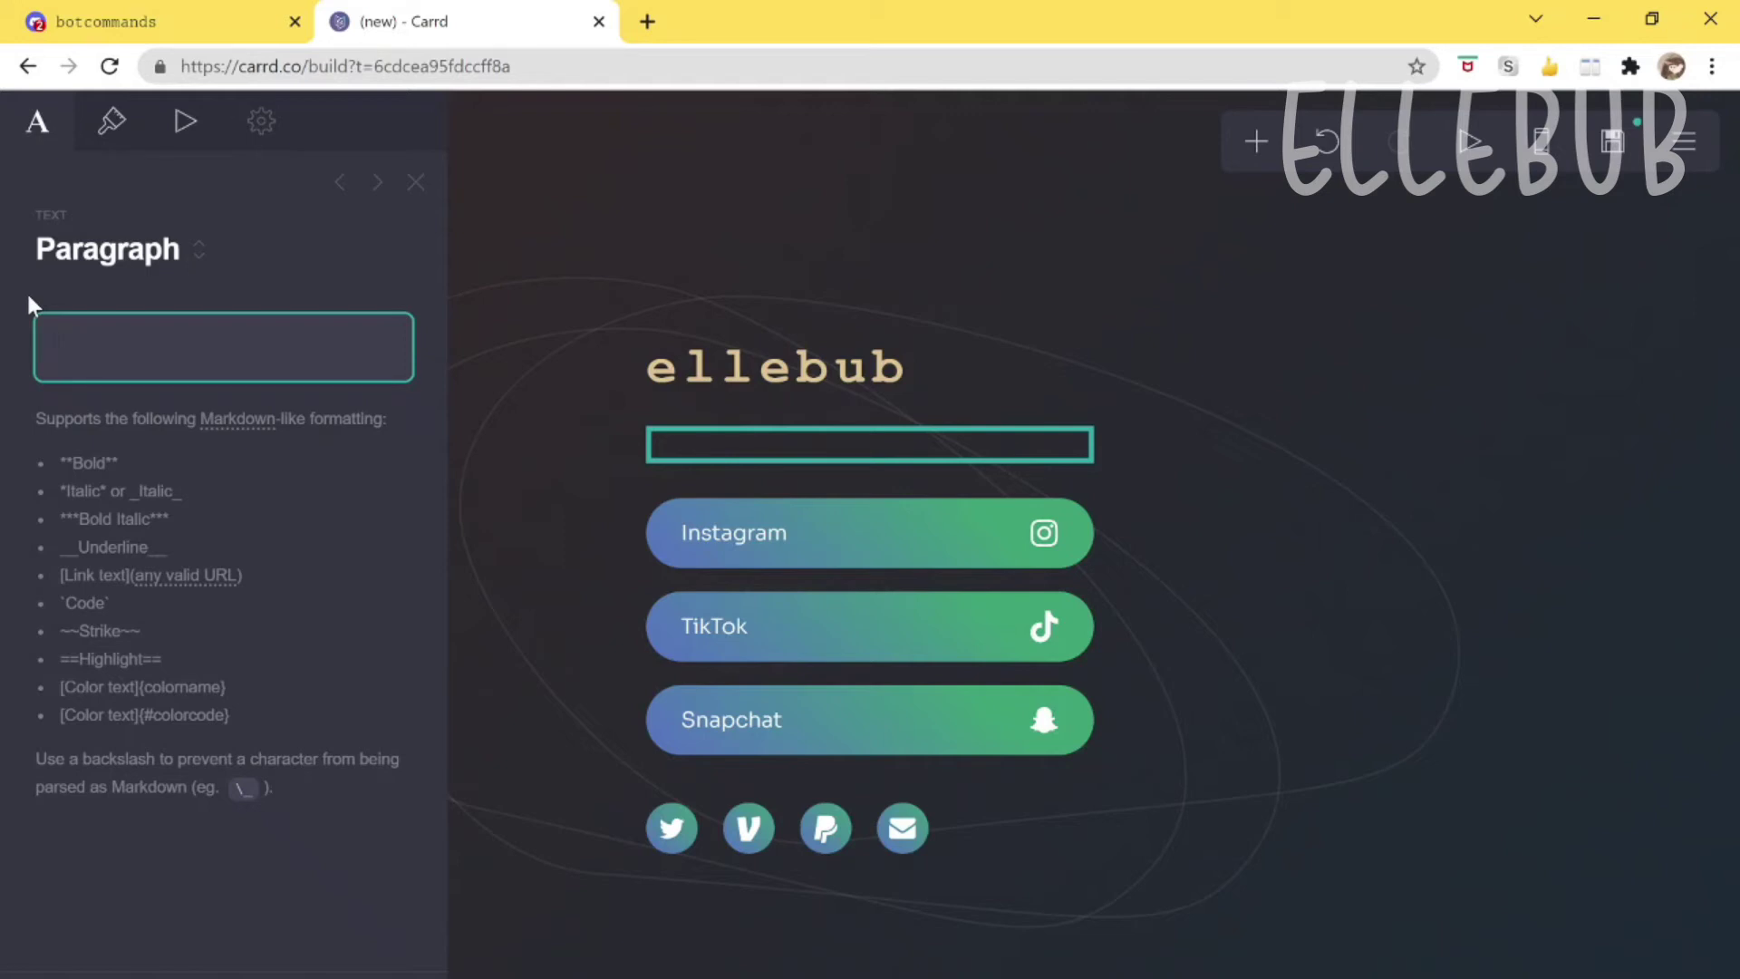
type("she/the")
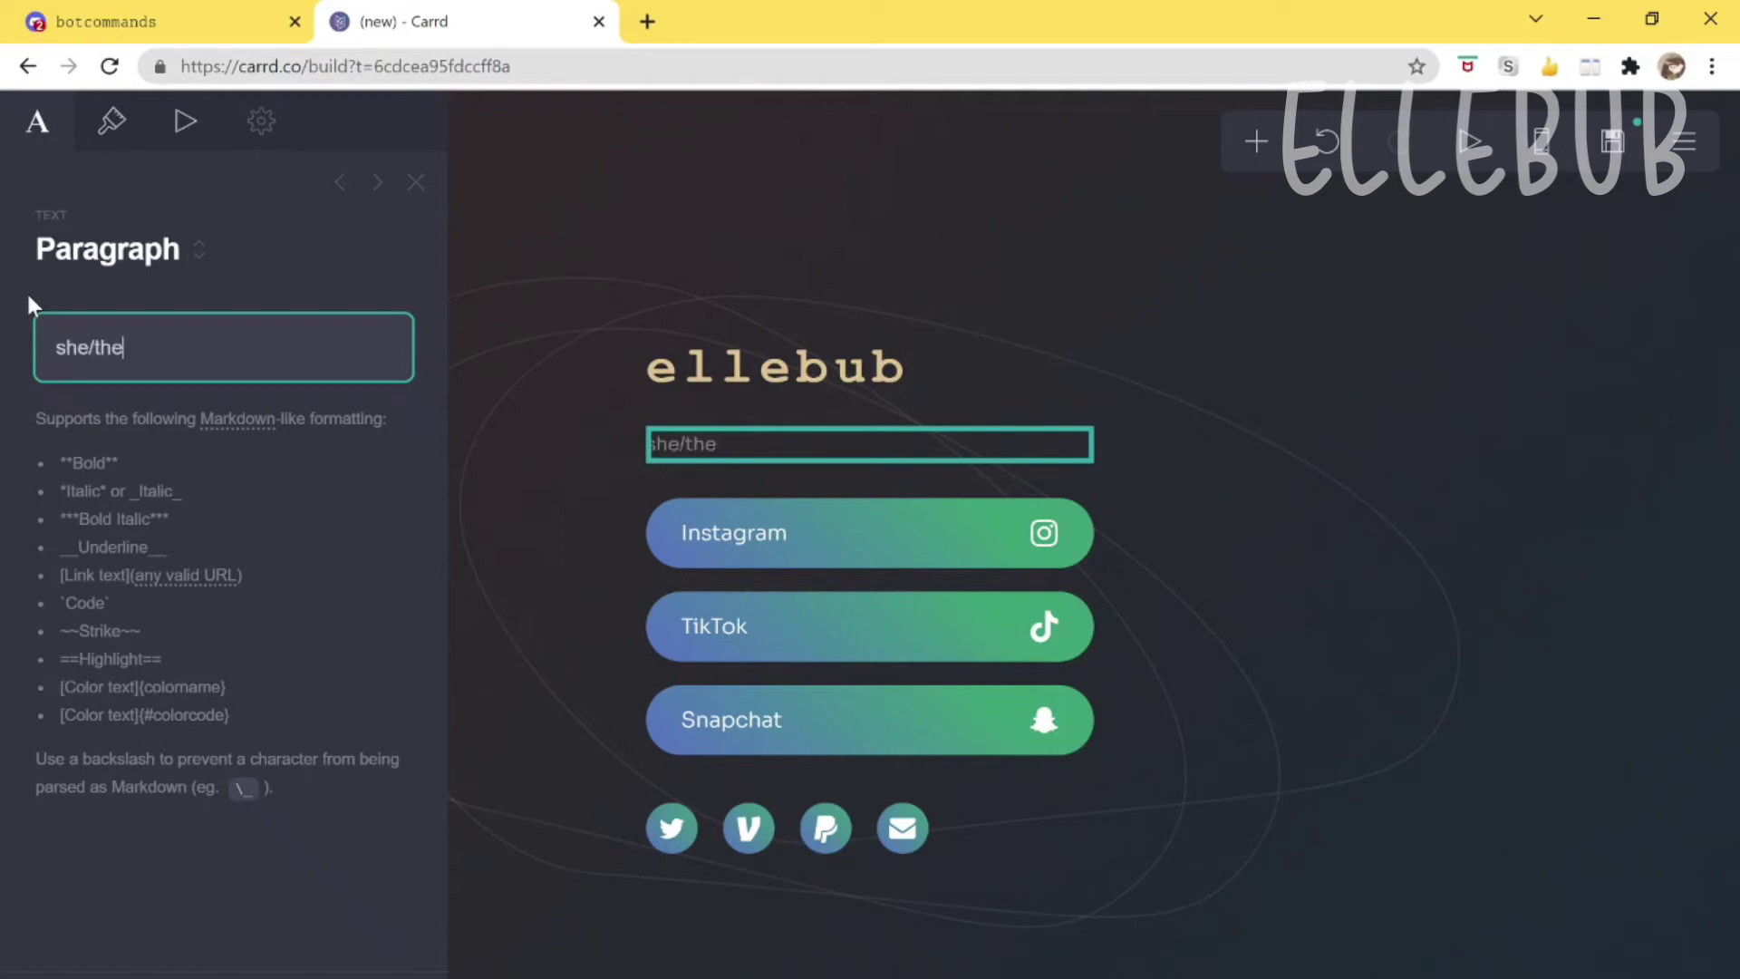
type("y")
key("Return")
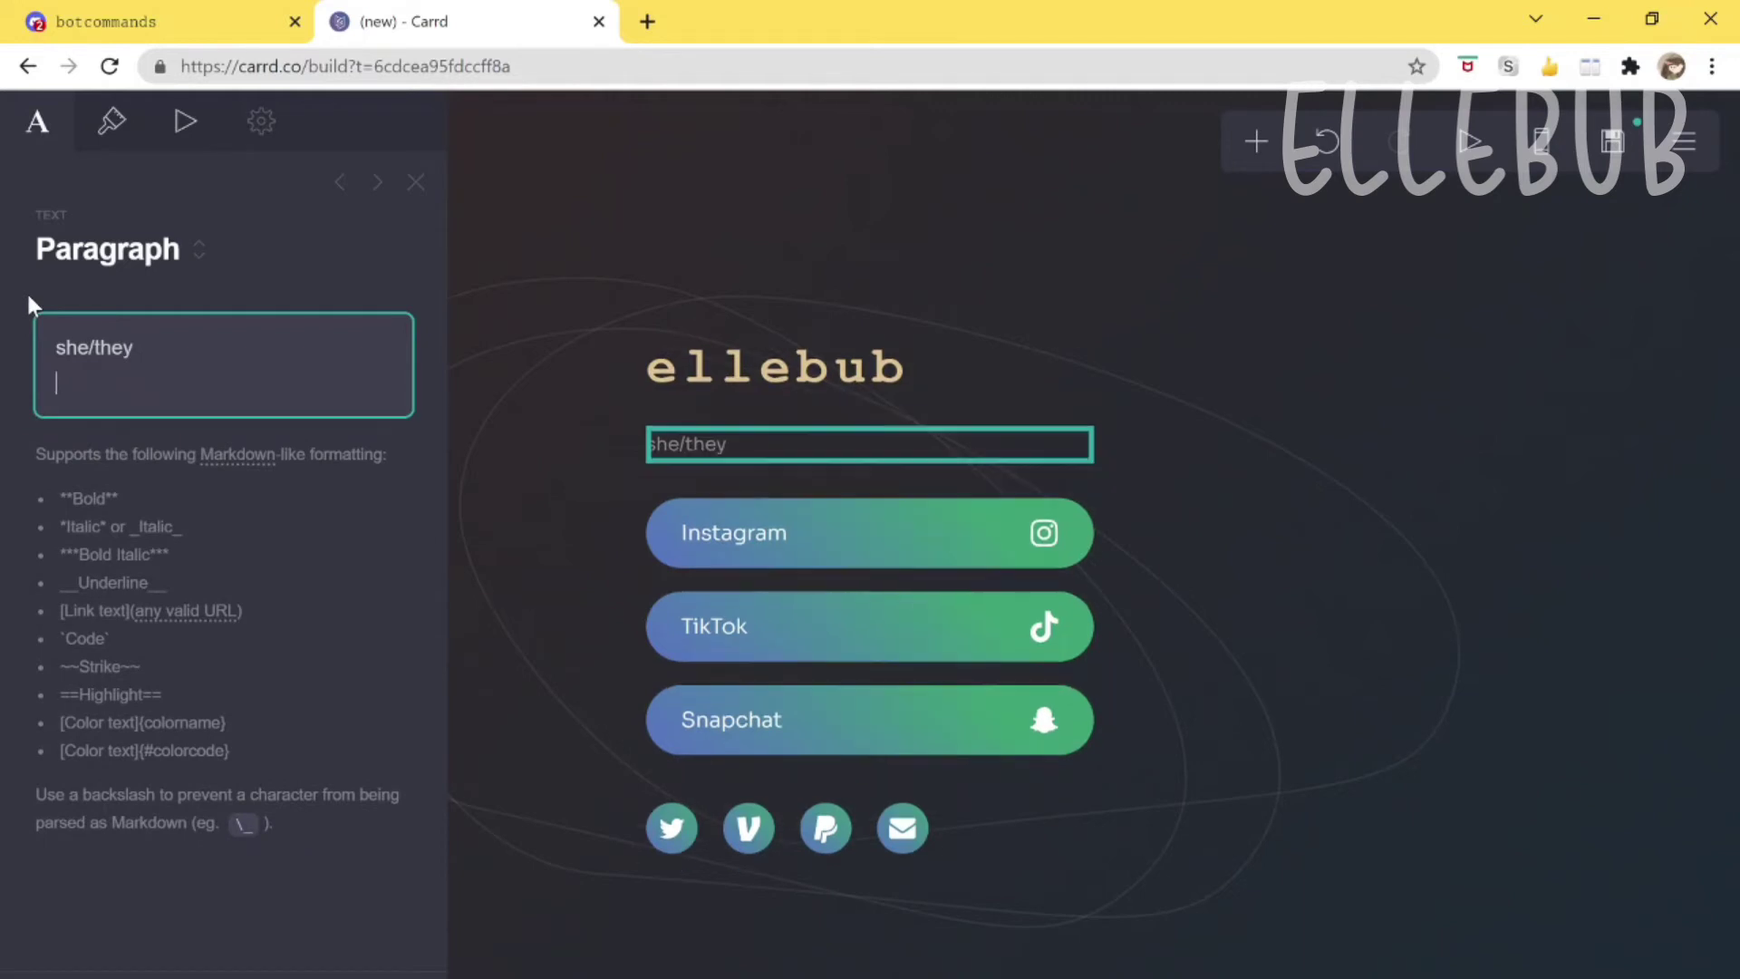
key("BackSpace")
key("BackSpace")
key("BackSpace")
key("BackSpace")
key("BackSpace")
key("BackSpace")
key("BackSpace")
key("BackSpace")
key("BackSpace")
type("she/they")
key("Return")
Add the lines "interests: mcyt" and "I am a youtuber" to the paragraph.
type("intere")
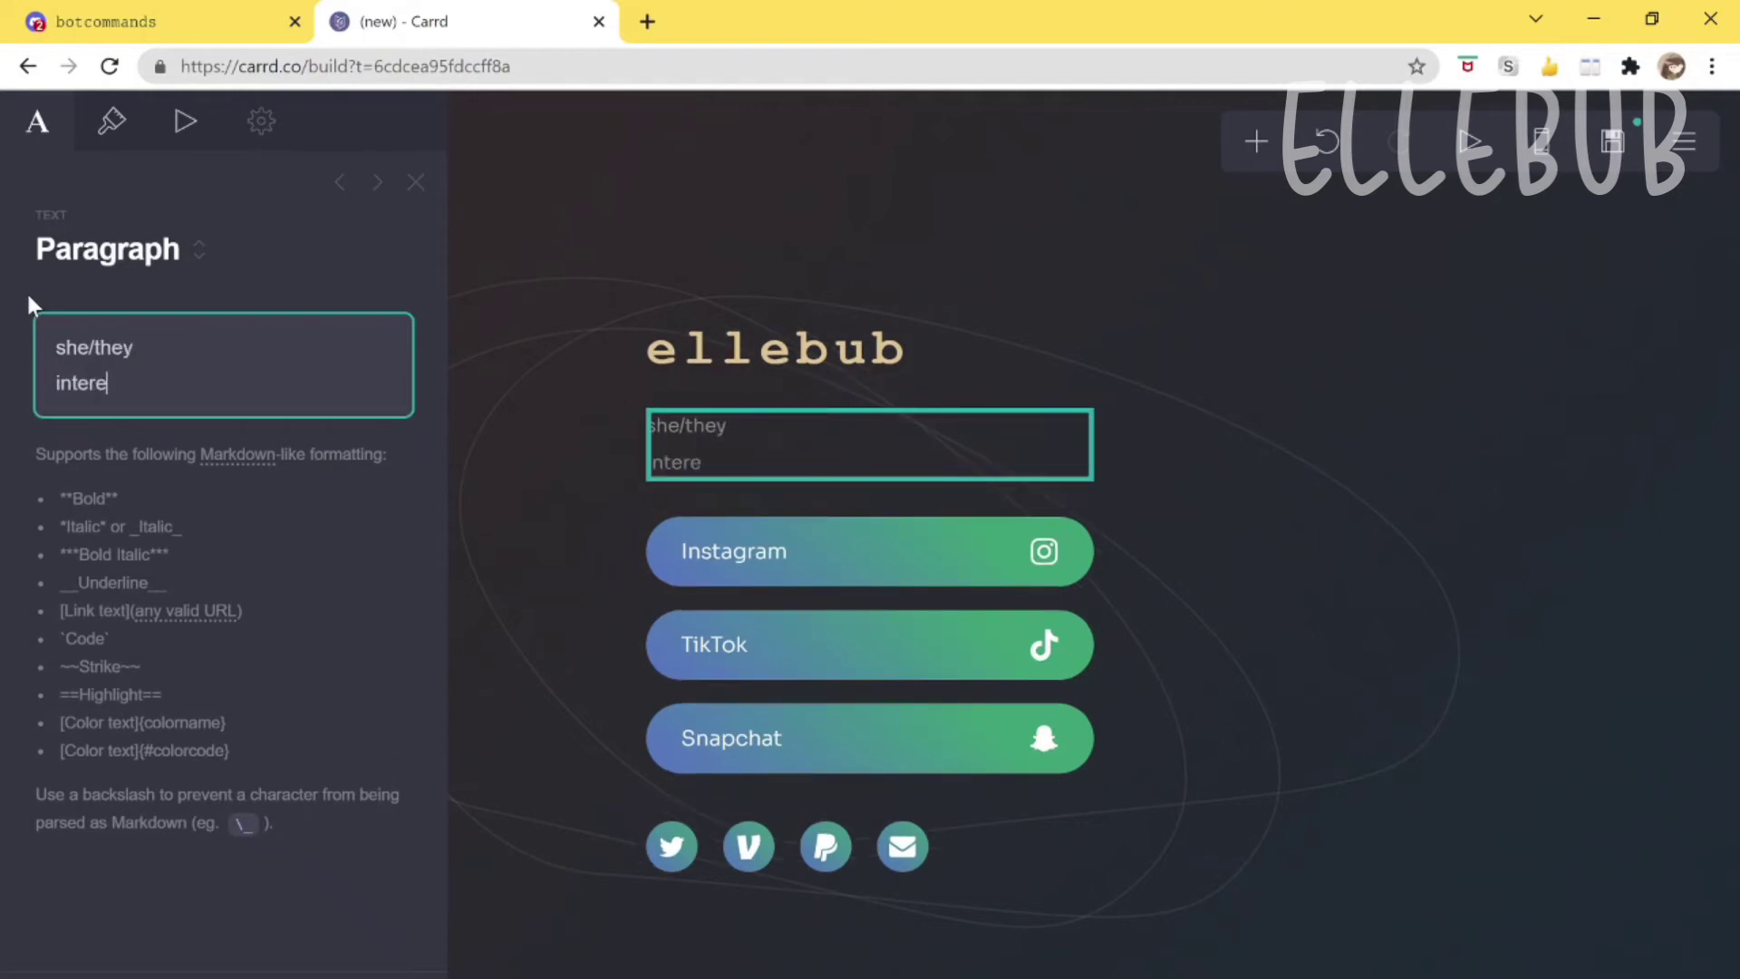
type("sts: mcyt")
key("Return")
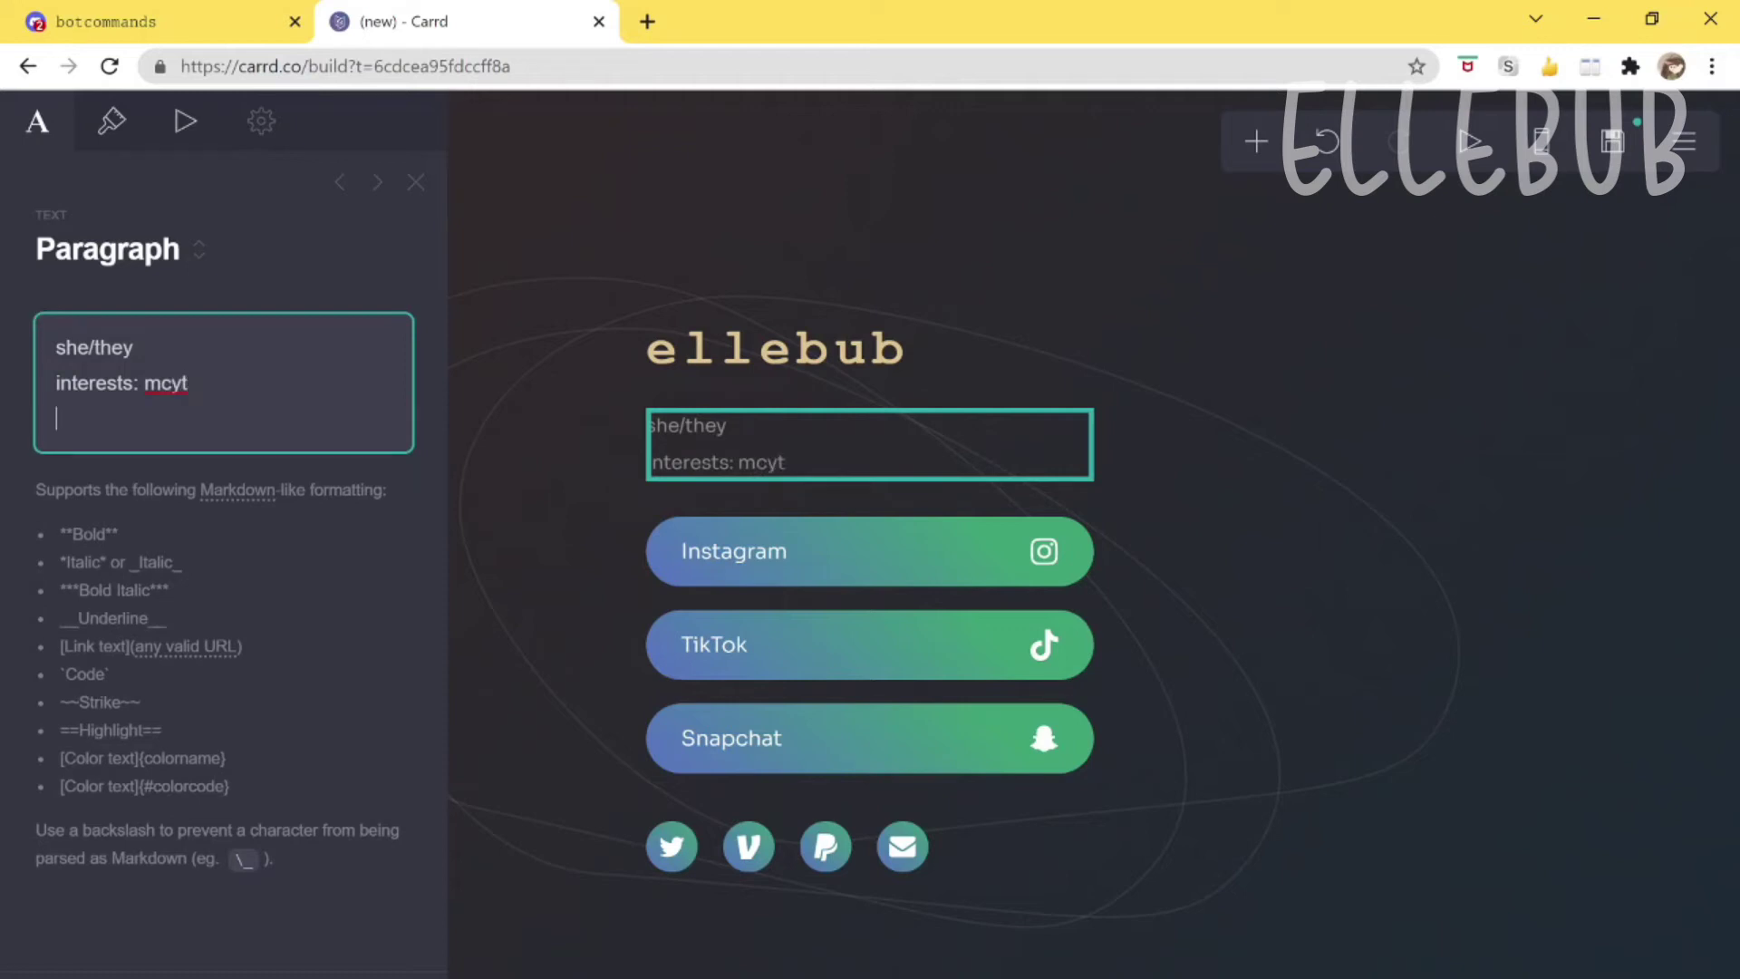
type("I am a youtub")
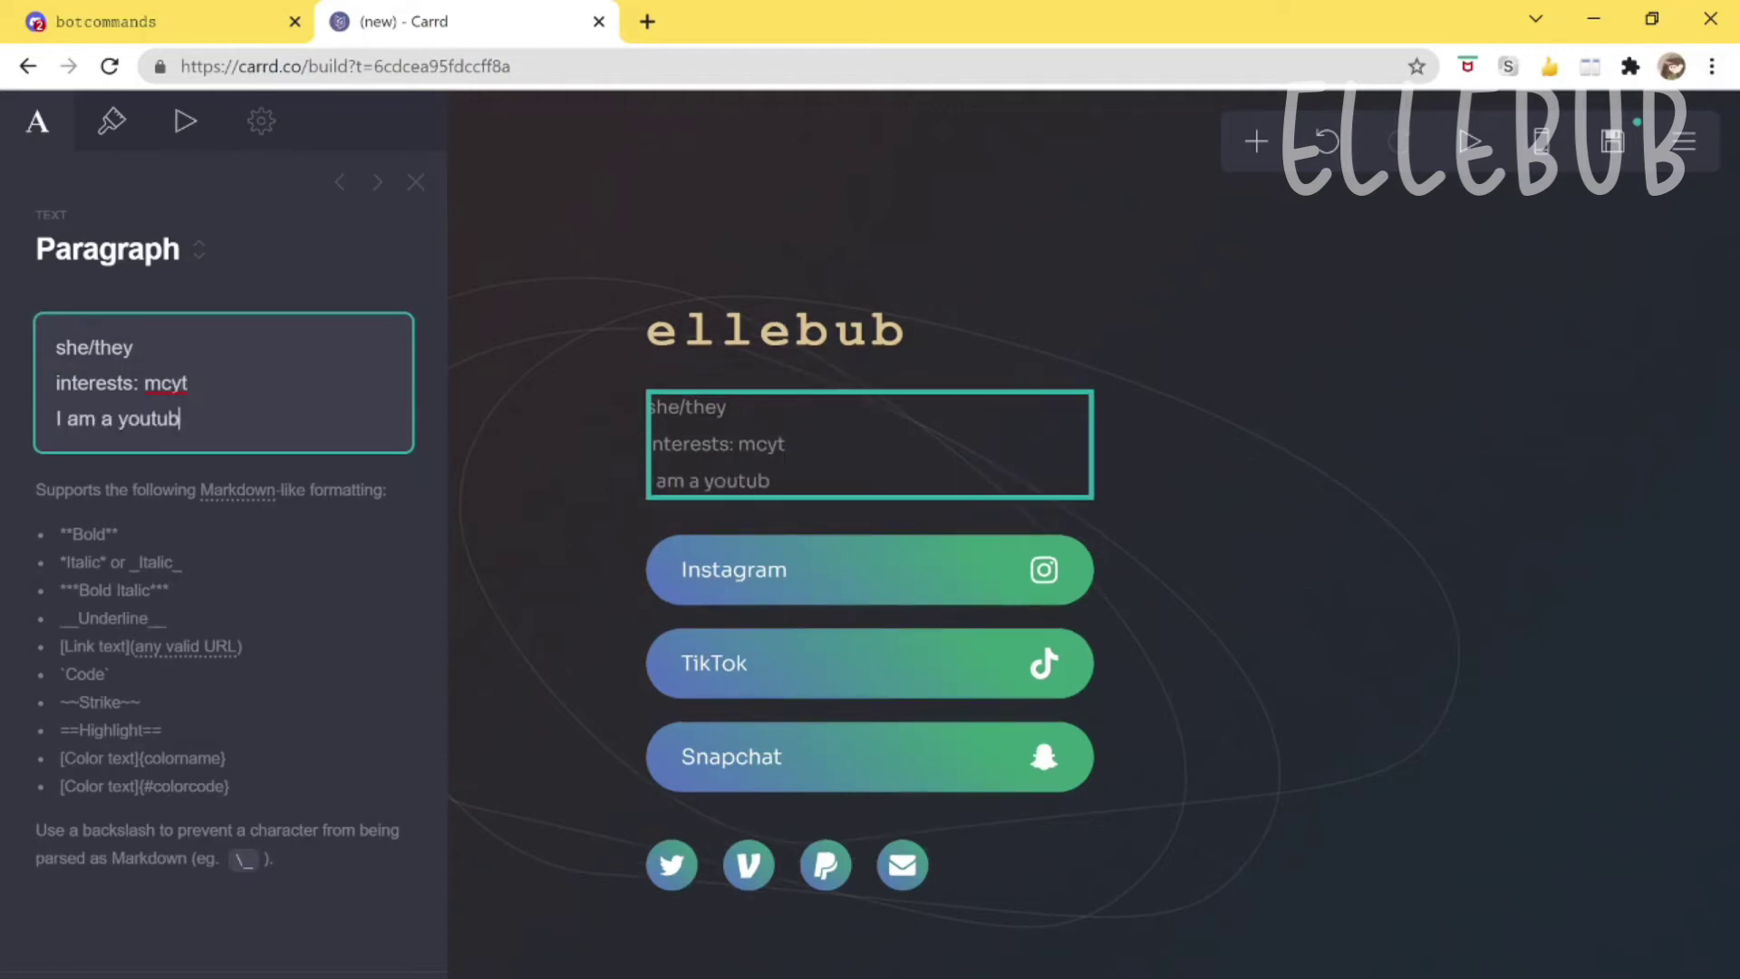
type("er")
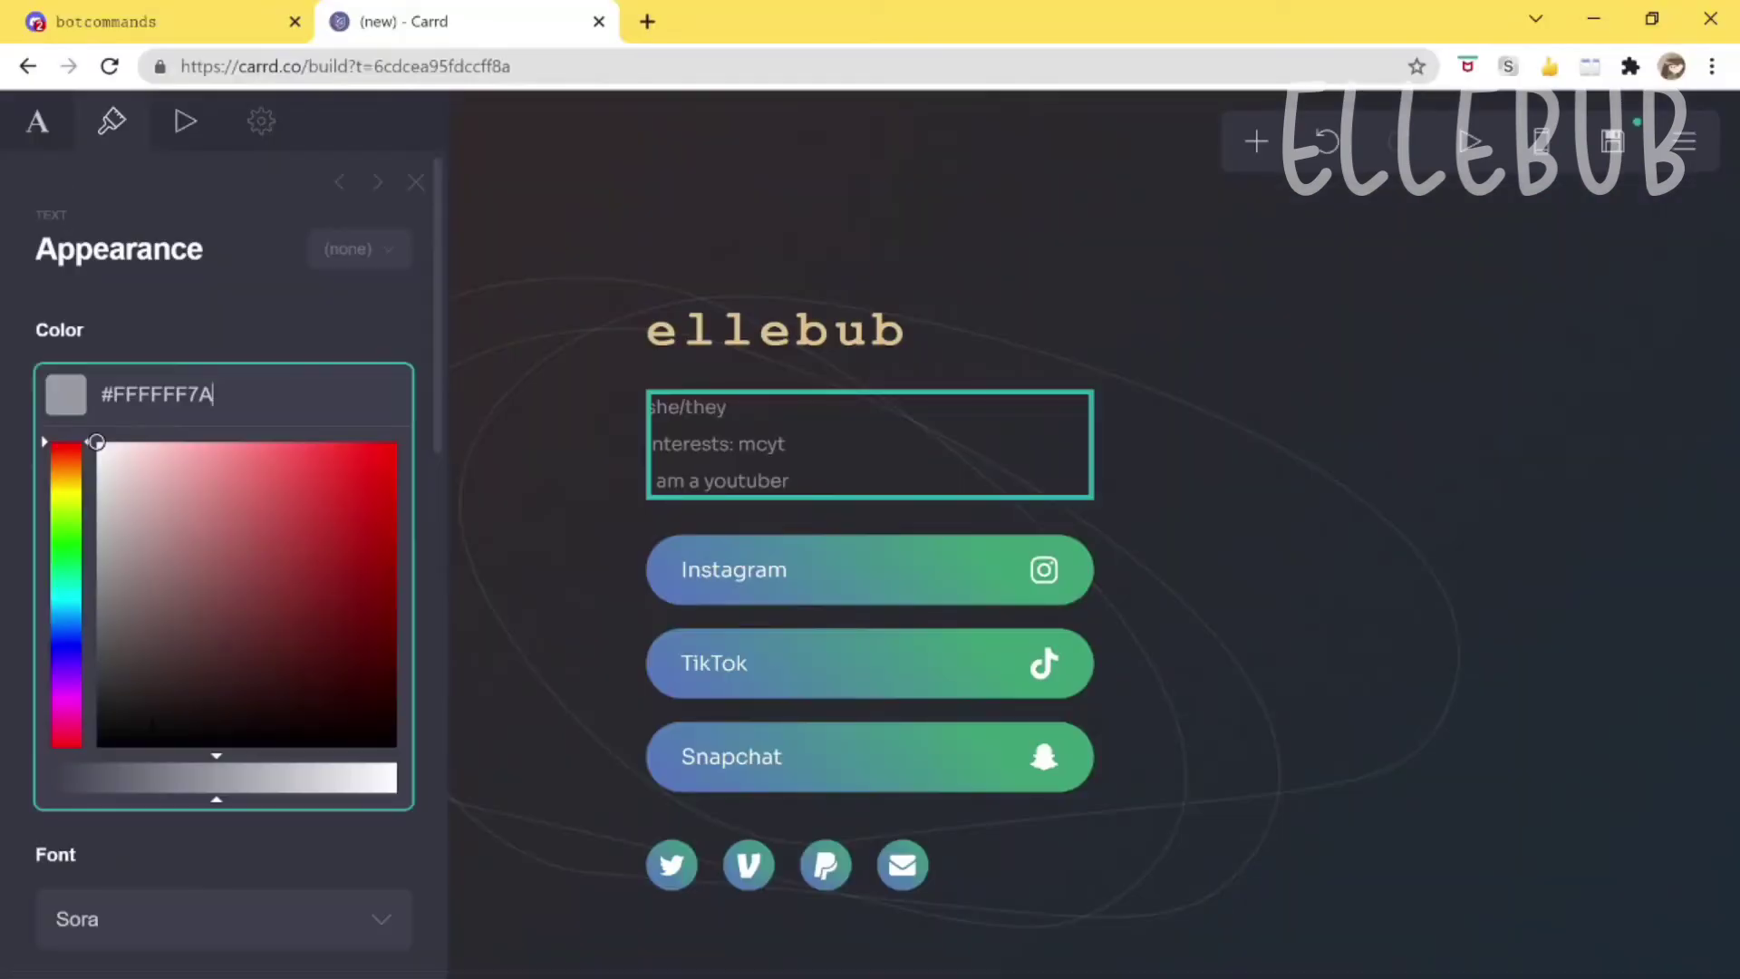
Set the paragraph's text color to fully opaque white, #FFFFFF.
mouse_move(104, 446)
left_mouse_down()
mouse_move(139, 590)
mouse_move(346, 450)
mouse_move(98, 692)
mouse_move(128, 466)
mouse_move(96, 442)
mouse_move(118, 698)
mouse_move(81, 746)
left_mouse_up()
left_click_drag(218, 778, 404, 700)
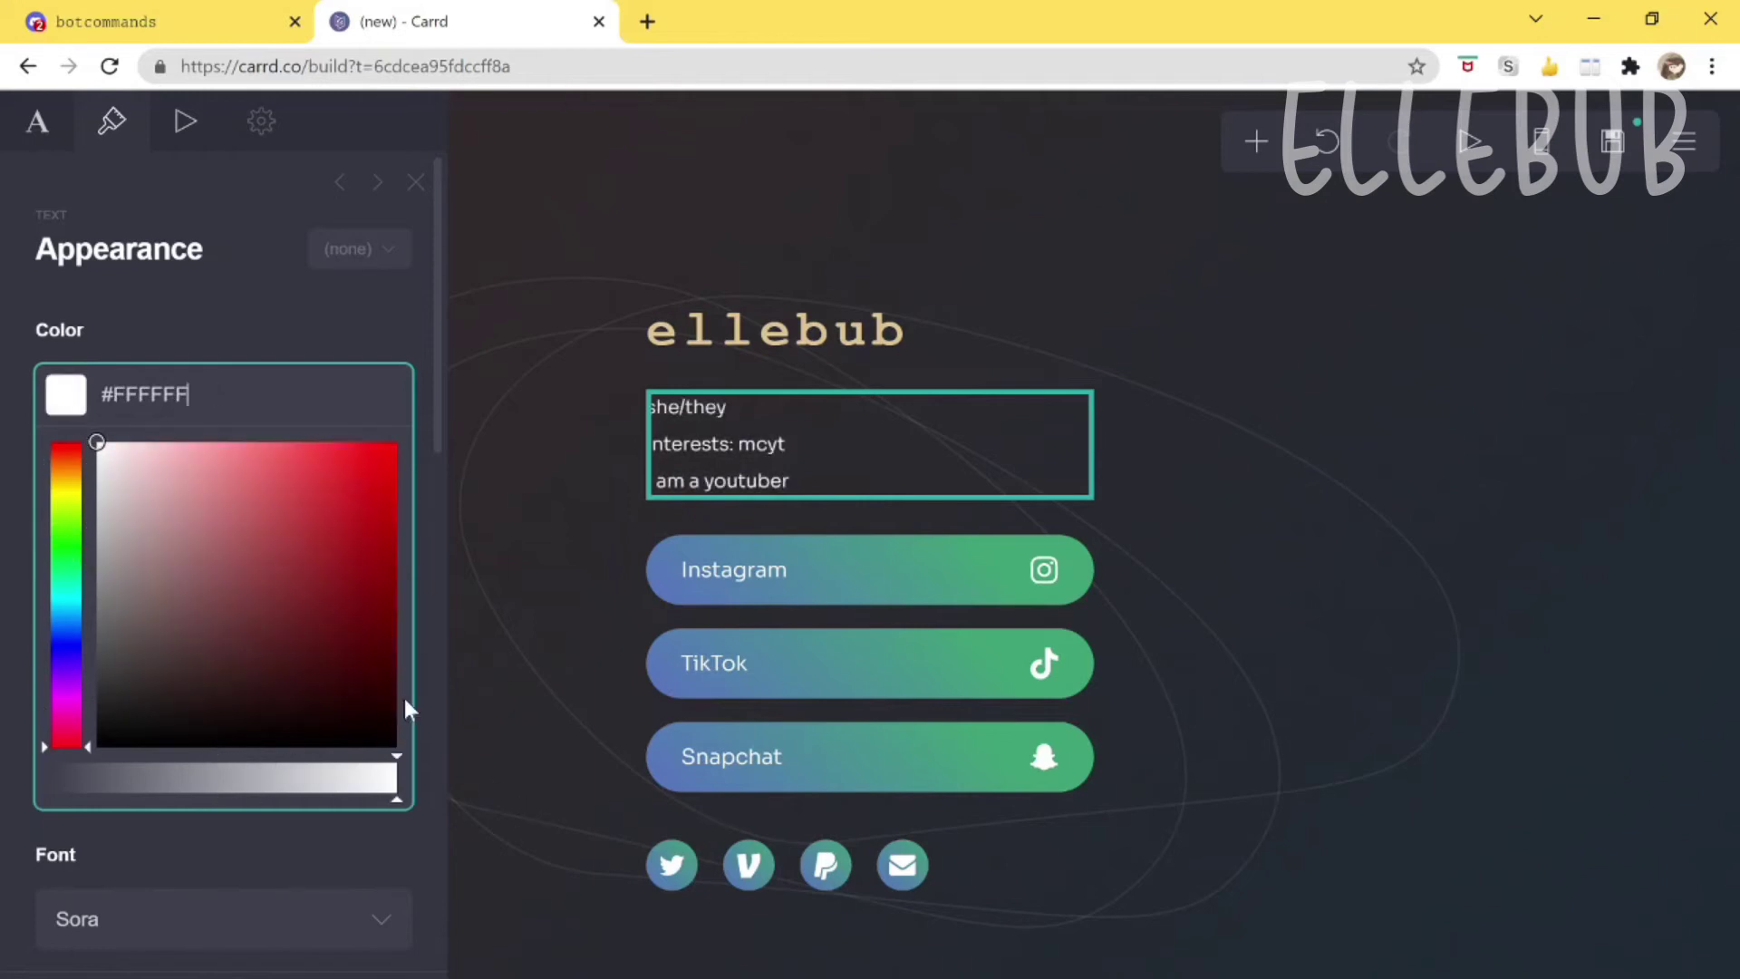
left_click(267, 324)
Change the paragraph's font to Courier Prime.
left_click(163, 530)
scroll(209, 692, "up", 1)
scroll(181, 816, "down", 5)
scroll(113, 942, "up", 6)
left_click(150, 516)
left_click(151, 531)
scroll(145, 868, "down", 2)
scroll(136, 812, "up", 15)
scroll(150, 829, "down", 1)
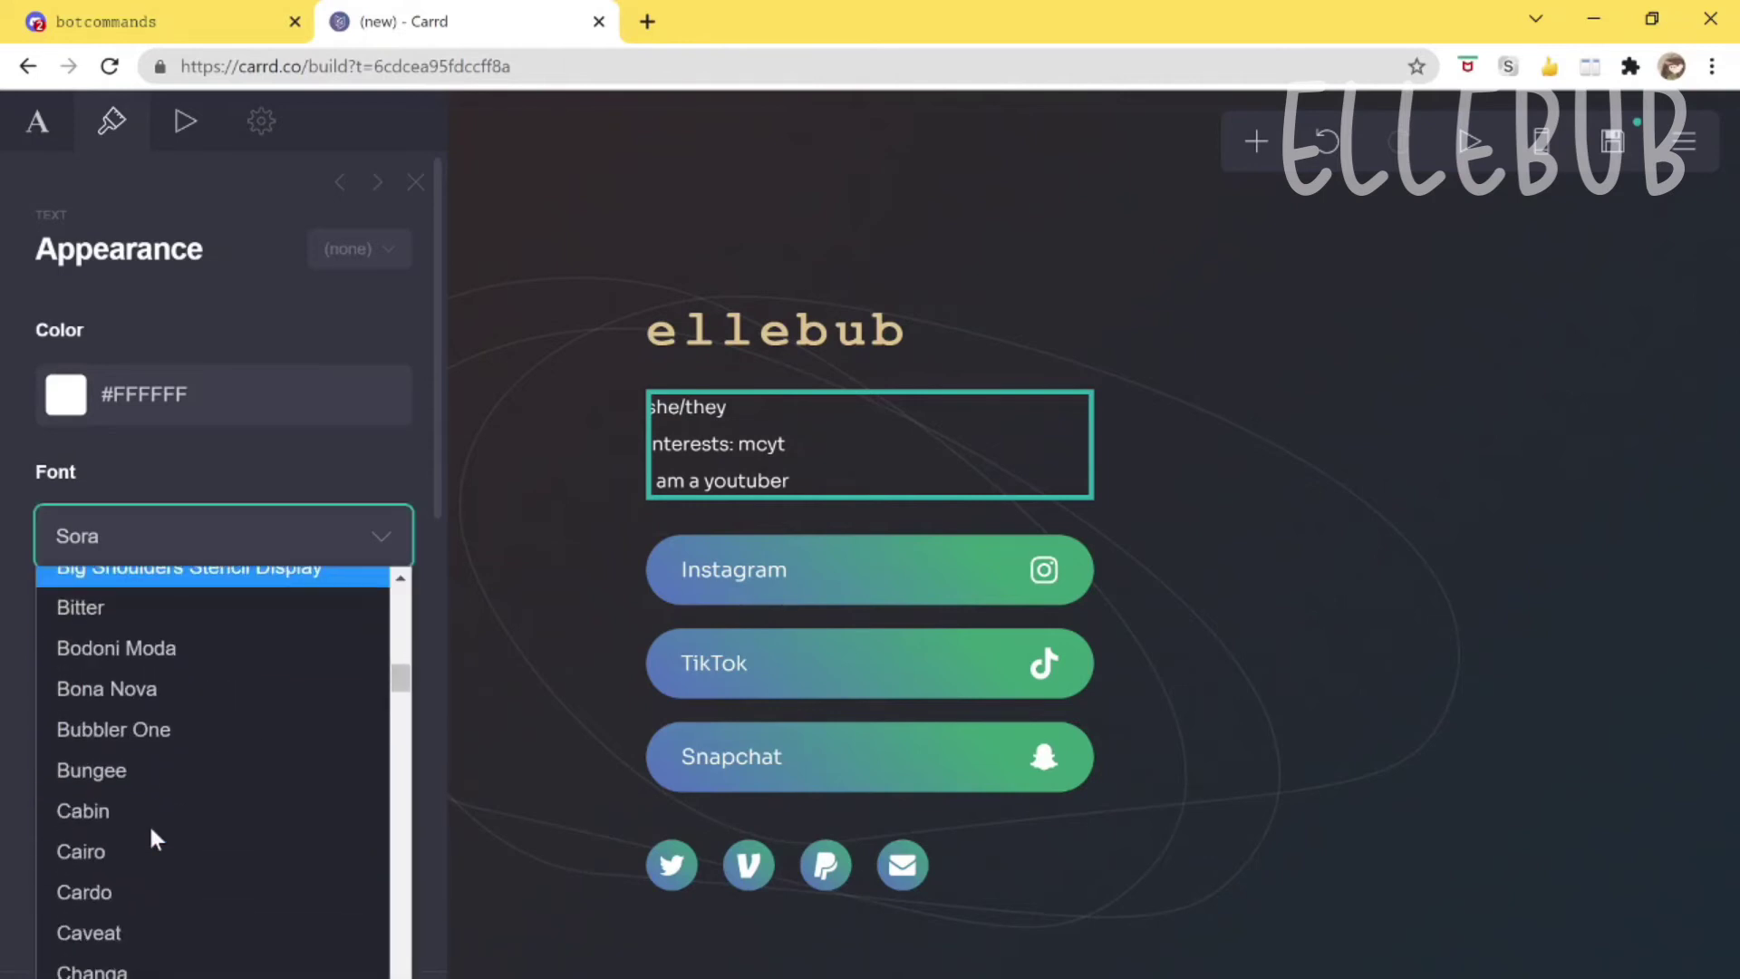
scroll(122, 899, "down", 4)
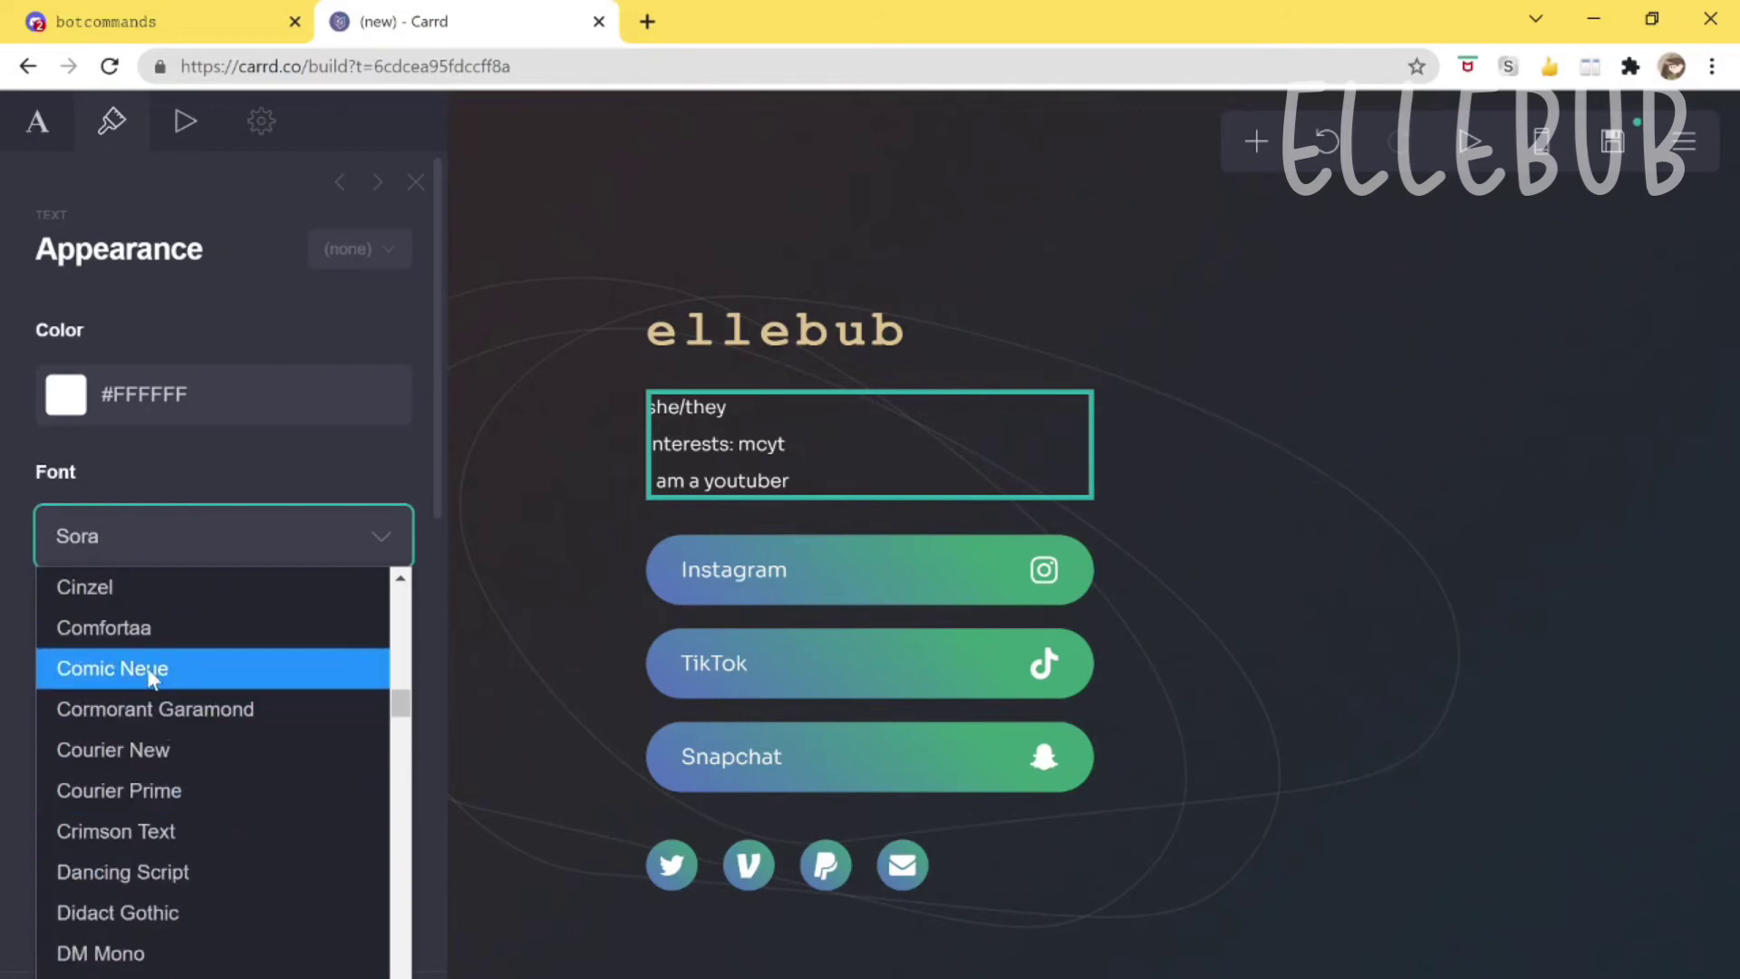
left_click(171, 792)
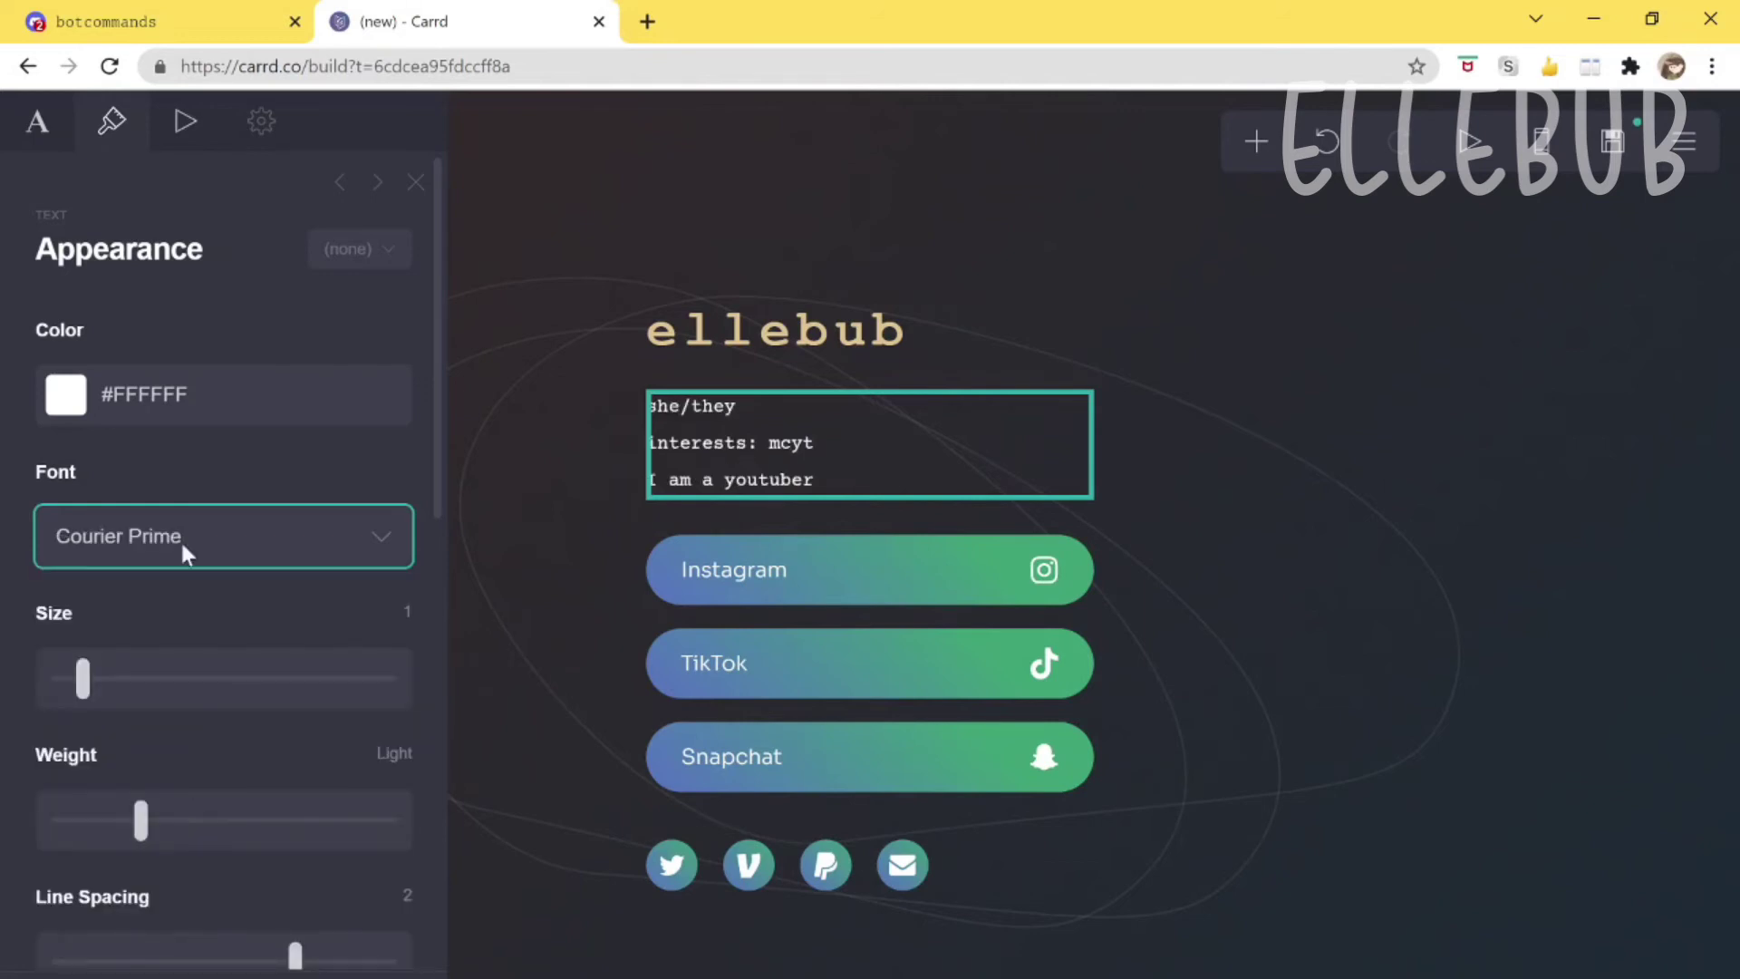
left_click(1153, 501)
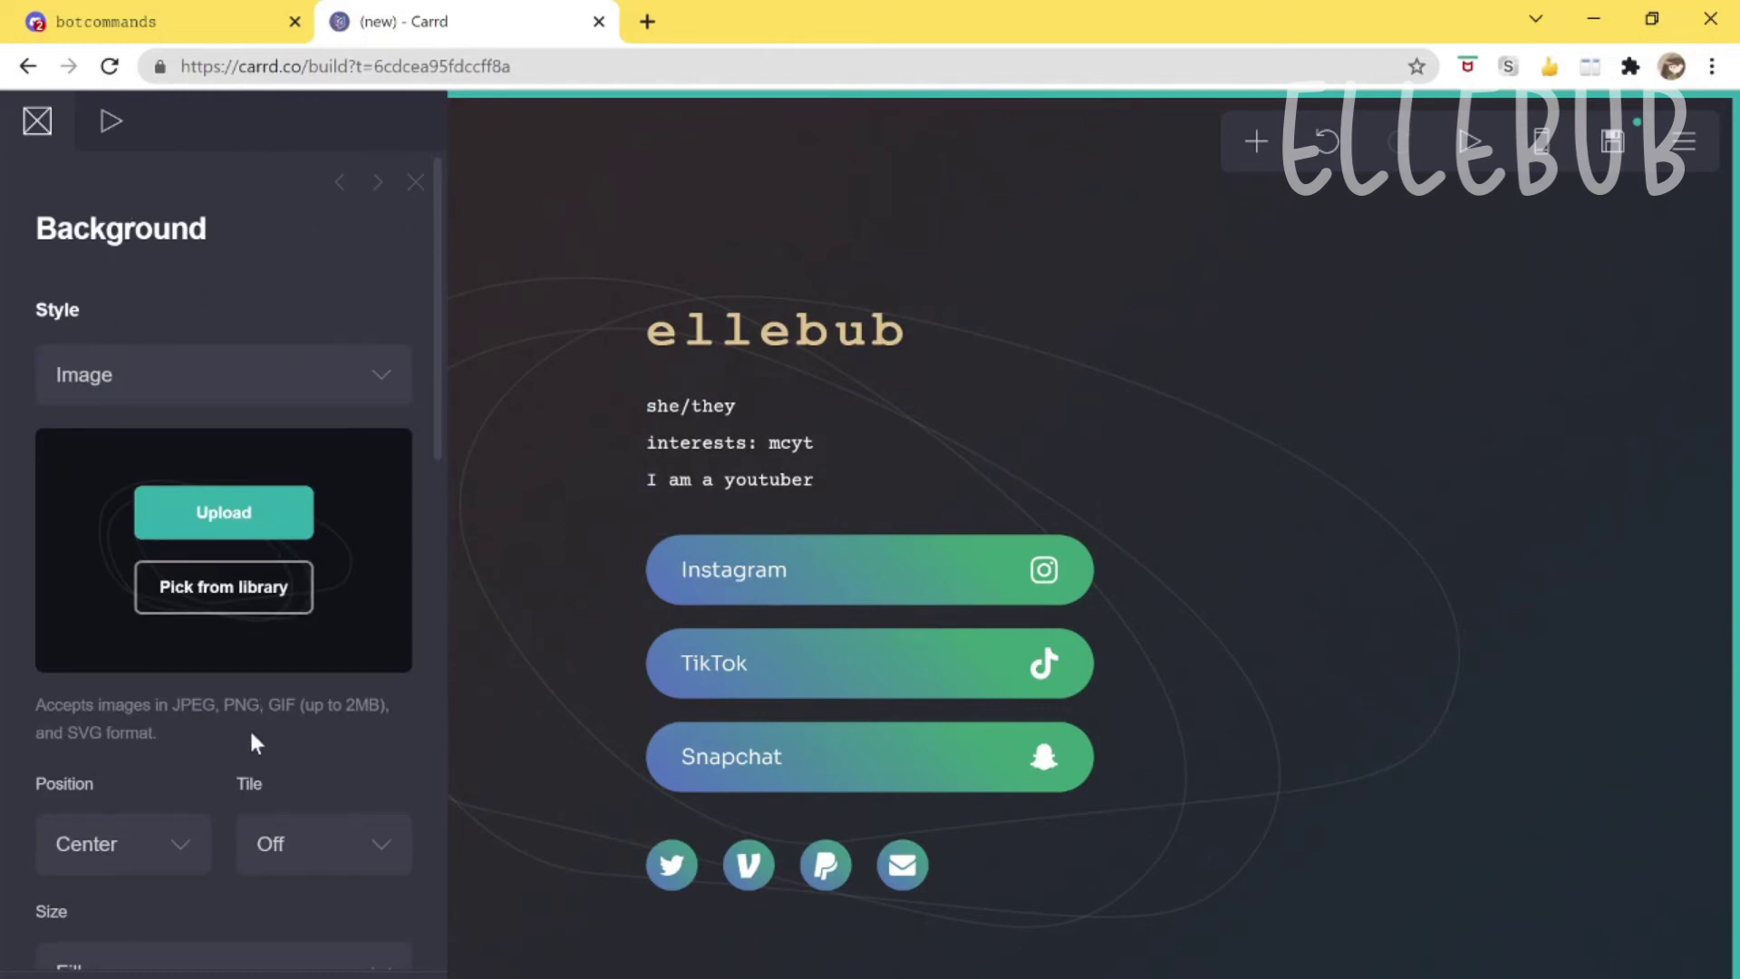
Slightly widen the paragraph's letter spacing and set its line spacing to 1.5.
left_click(814, 474)
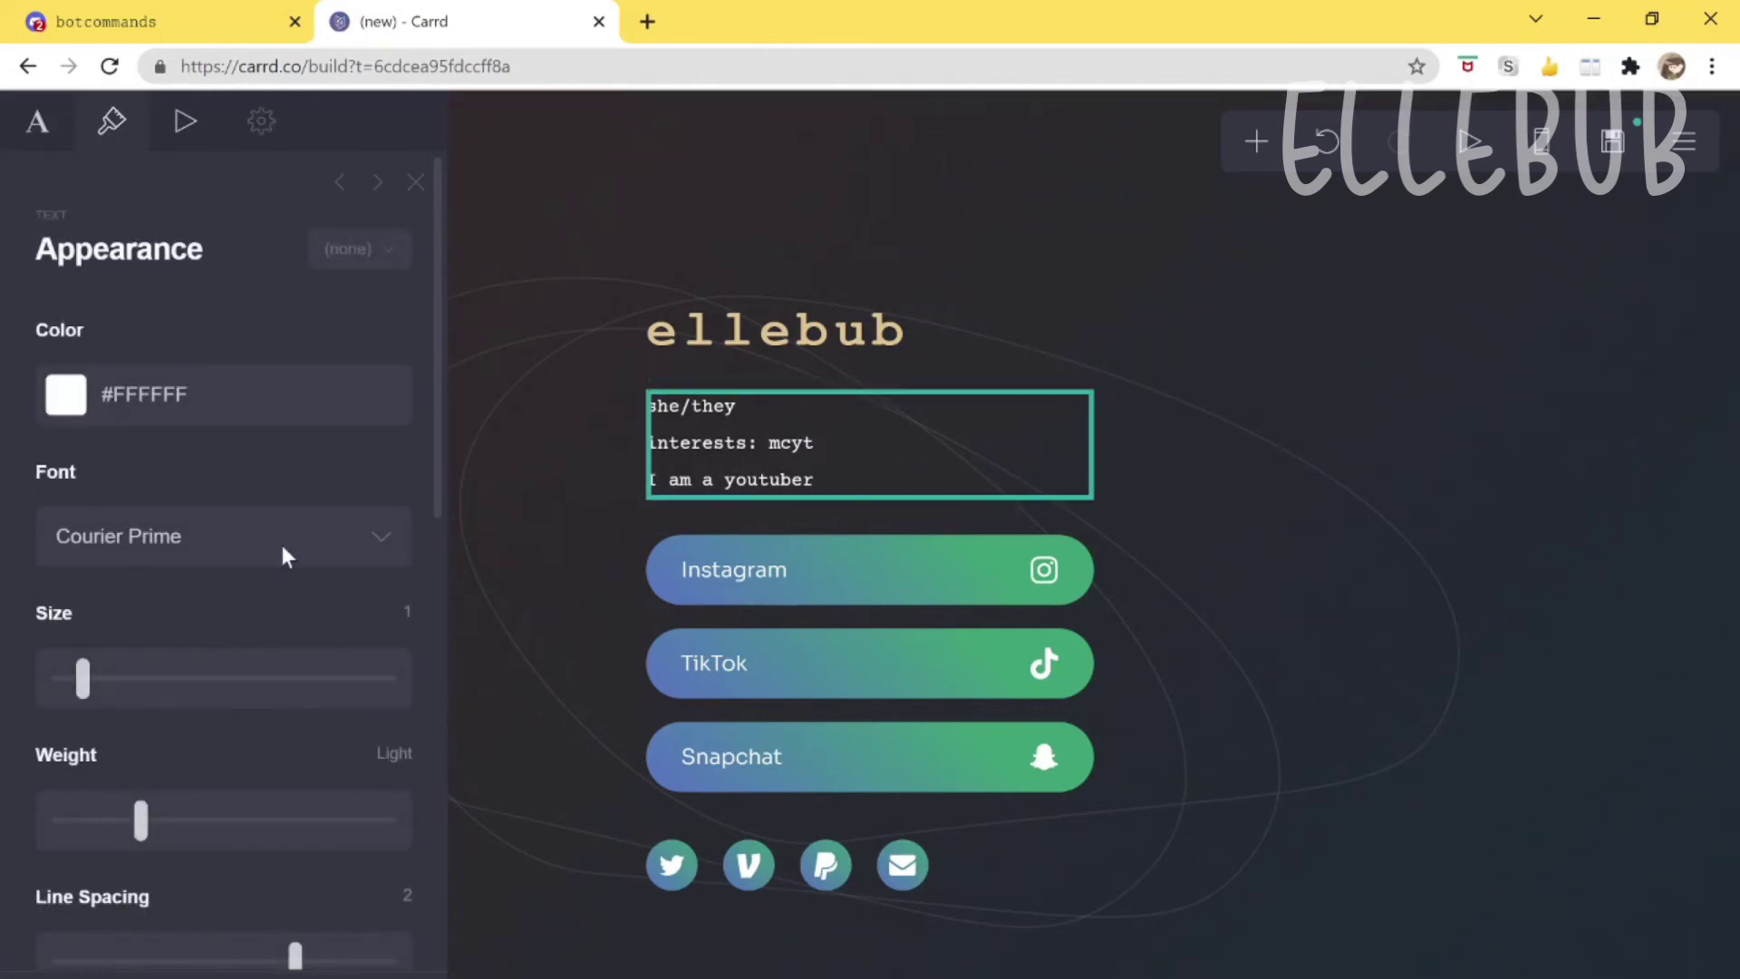
scroll(200, 643, "down", 3)
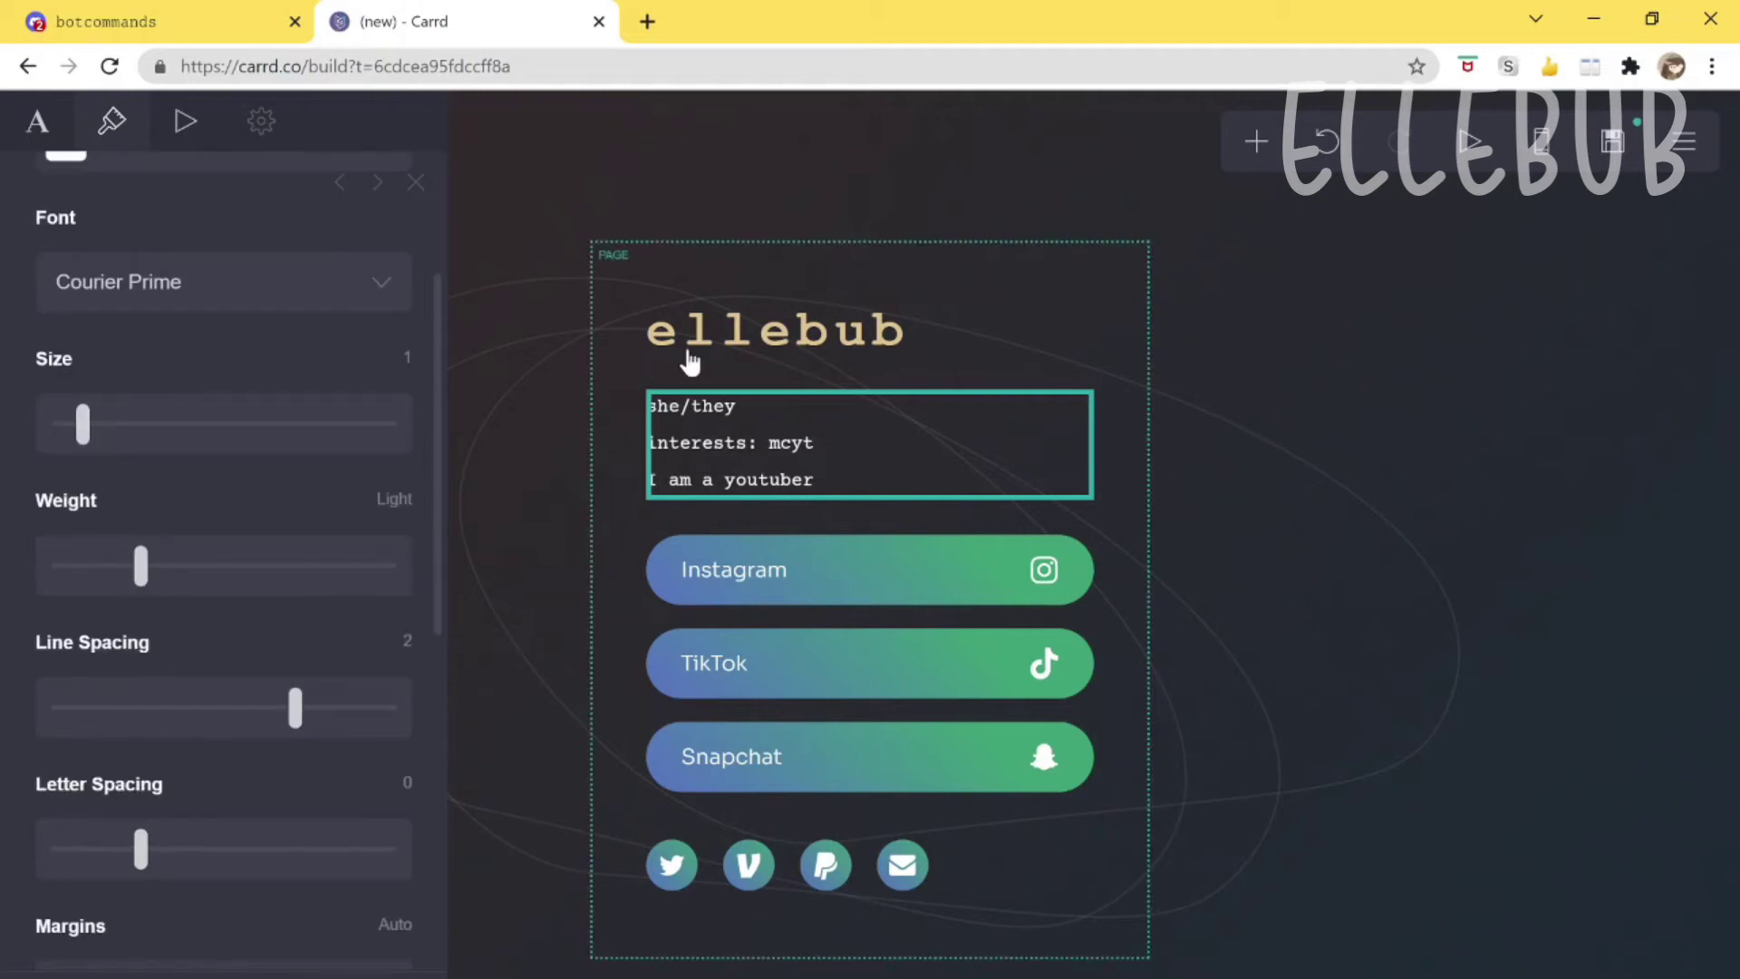
scroll(181, 732, "down", 3)
mouse_move(140, 594)
left_mouse_down()
mouse_move(85, 594)
mouse_move(187, 595)
mouse_move(154, 589)
left_mouse_up()
left_click_drag(294, 452, 203, 450)
left_click(1255, 535)
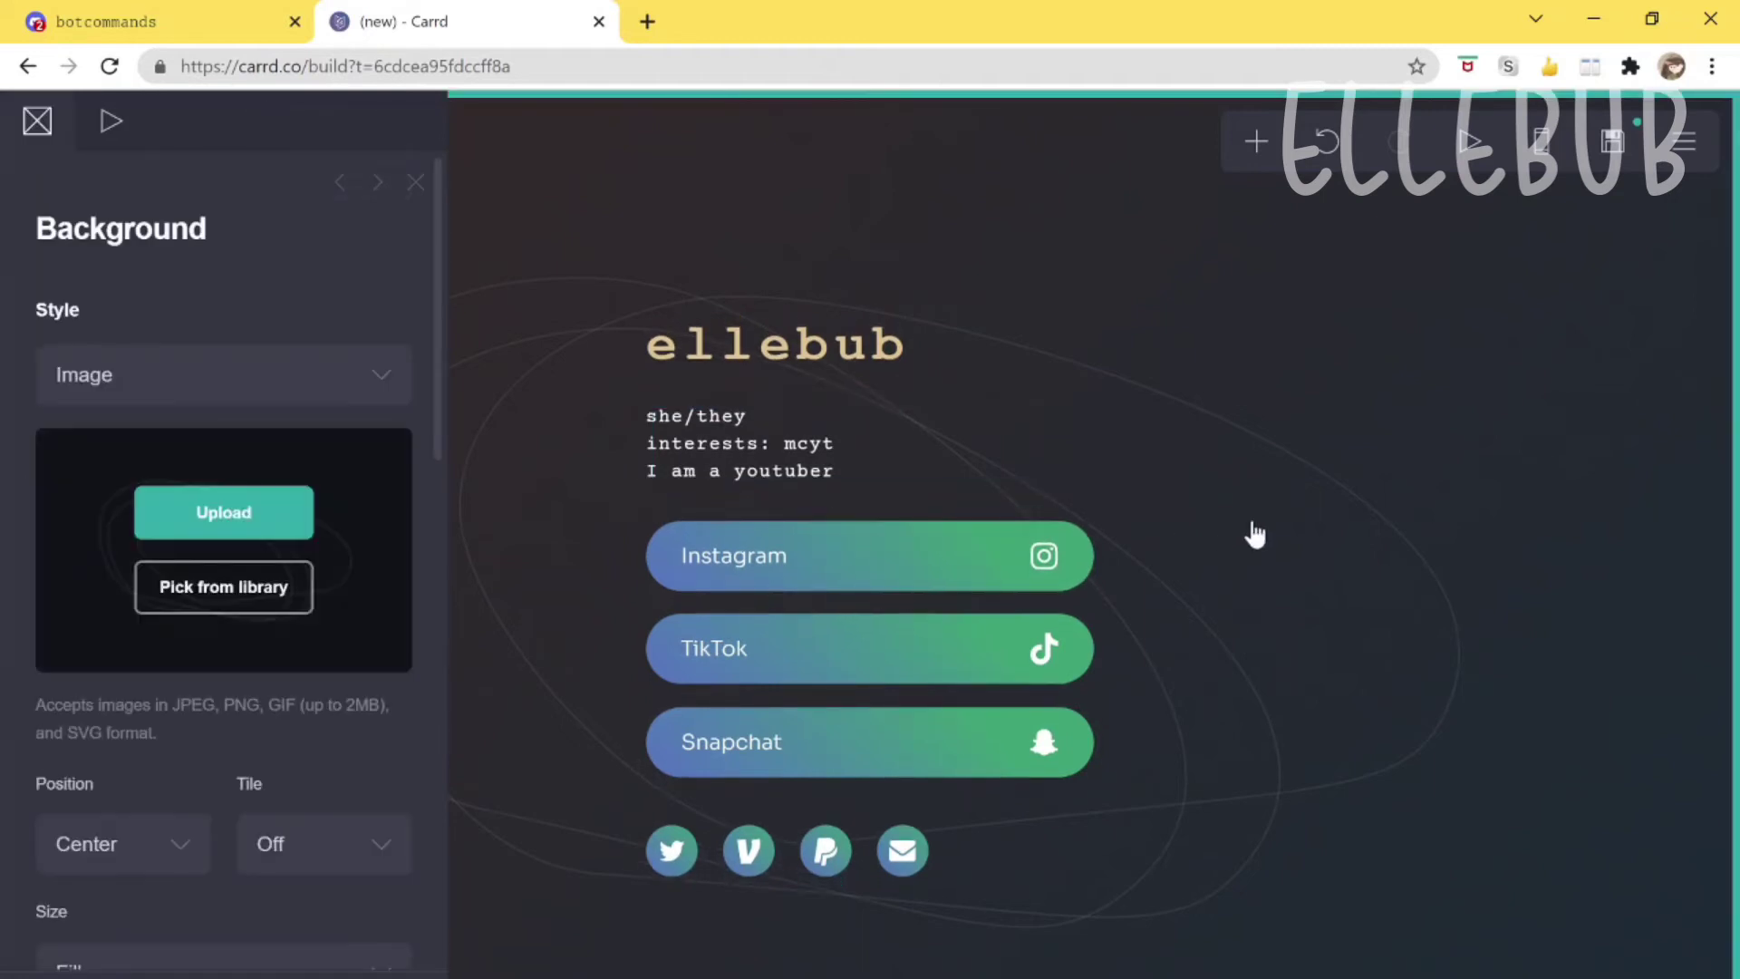
left_click(752, 346)
left_click(728, 474)
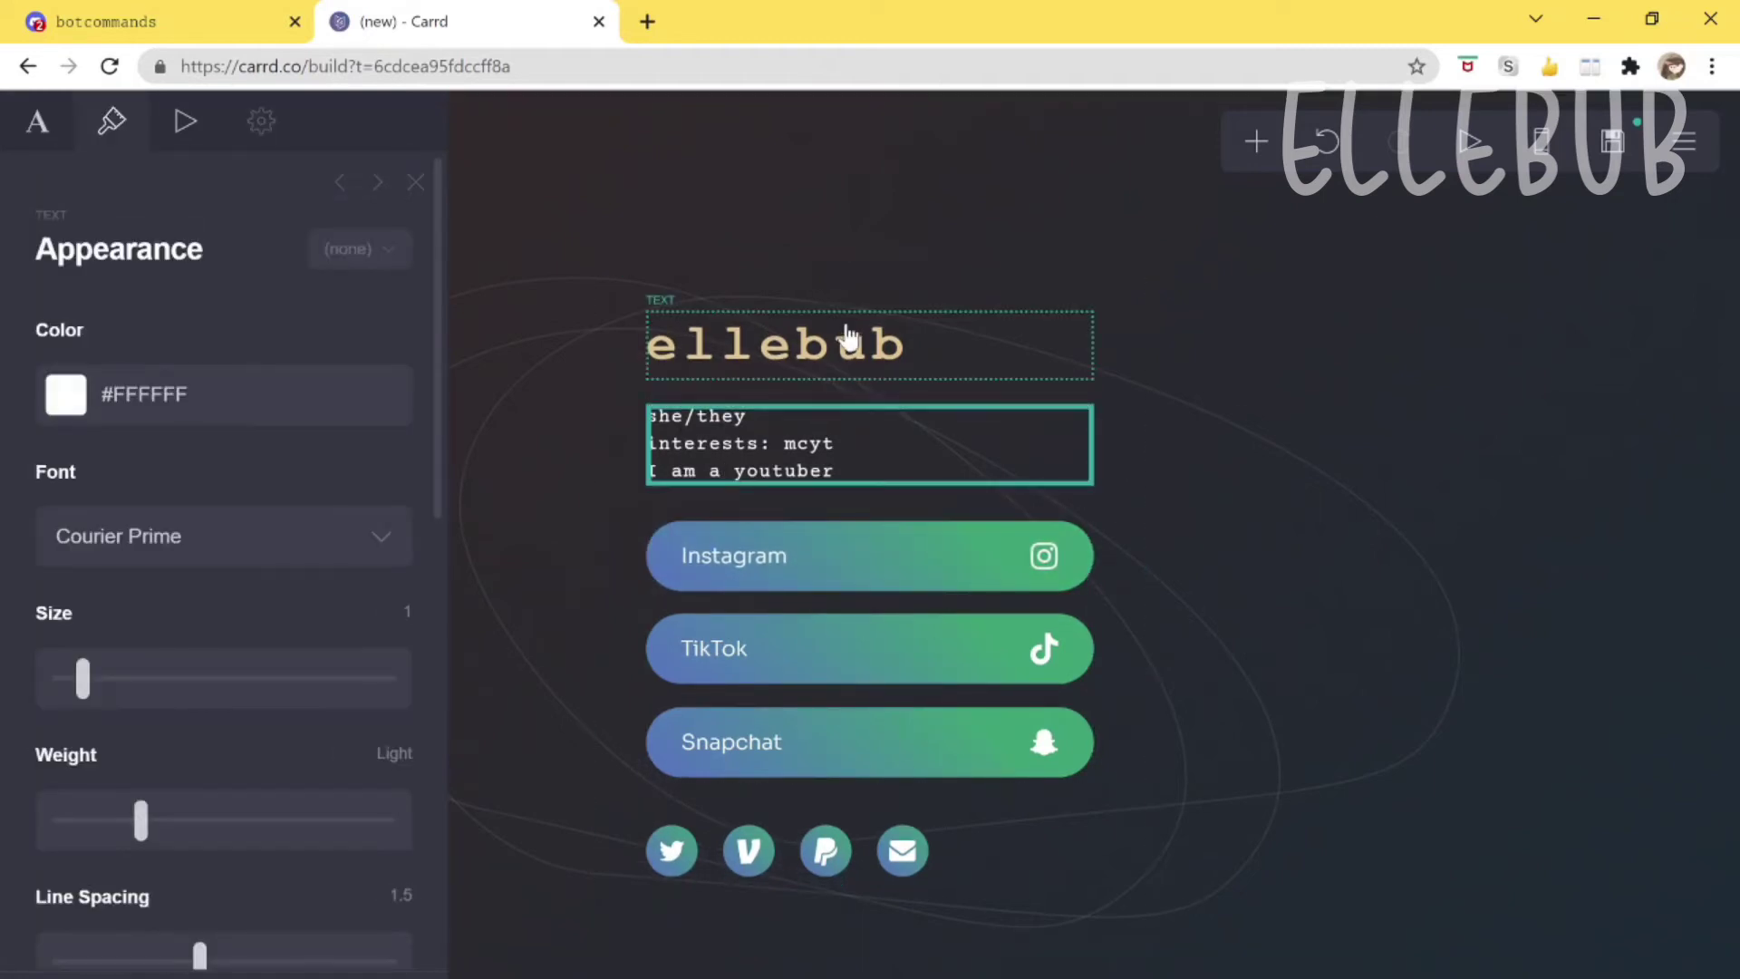
left_click(1094, 684)
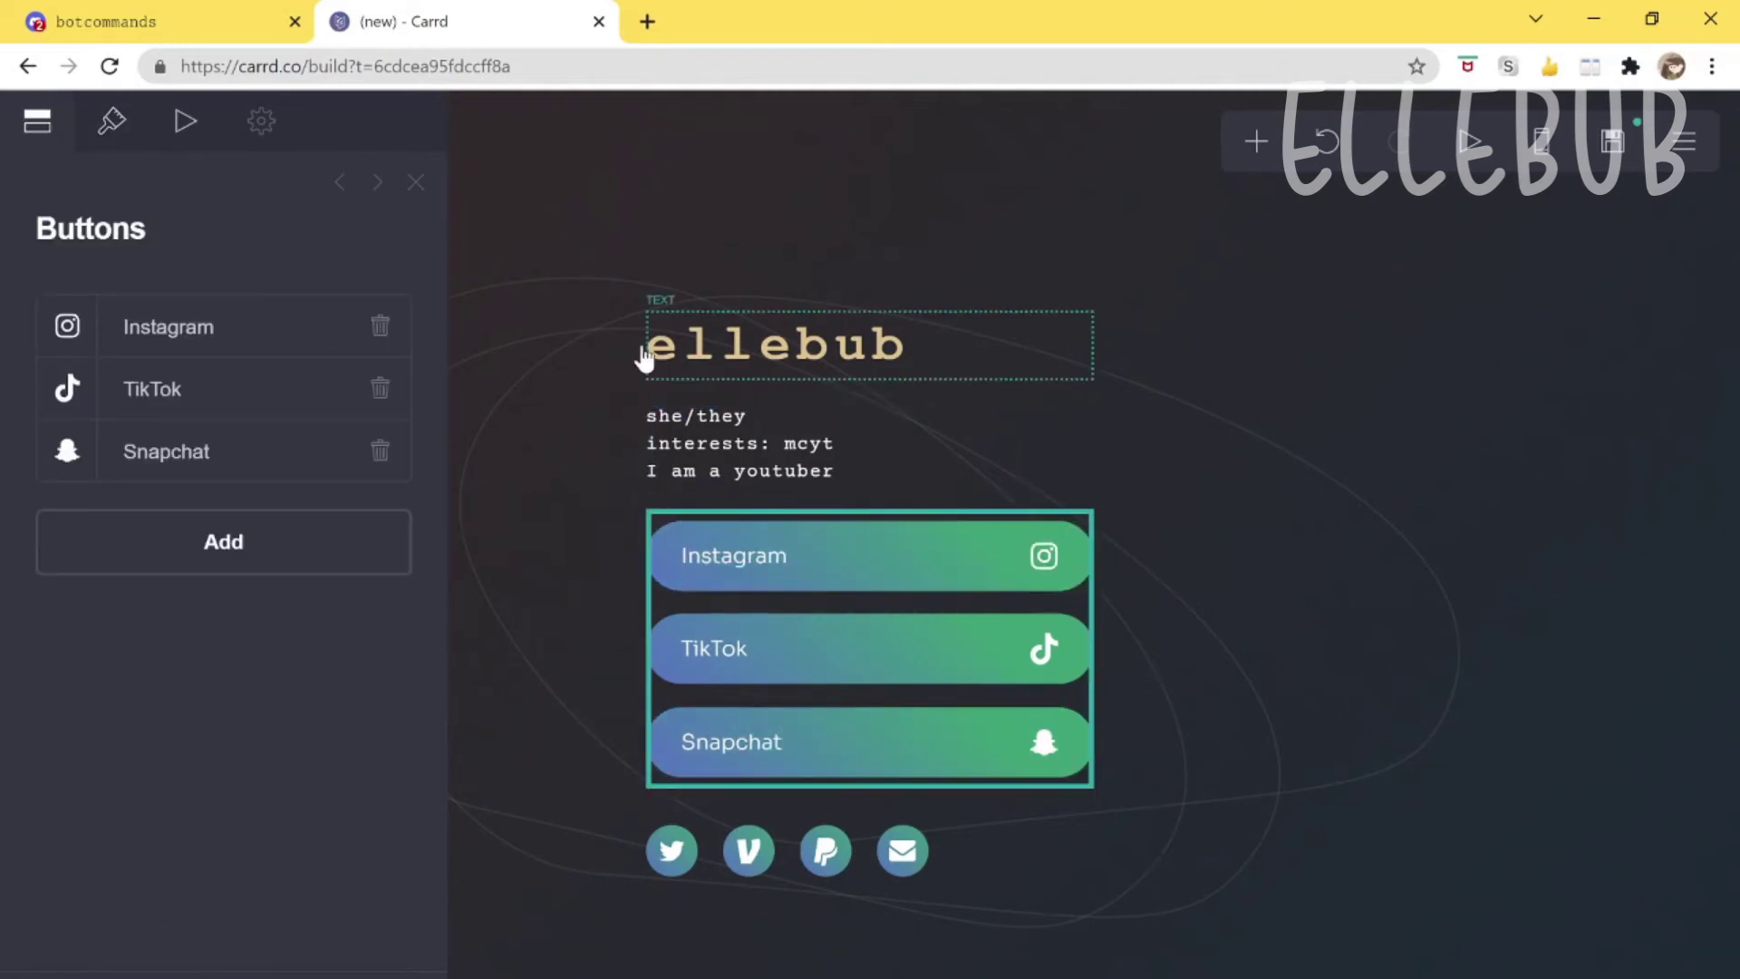
left_click(1211, 377)
left_click(1091, 525)
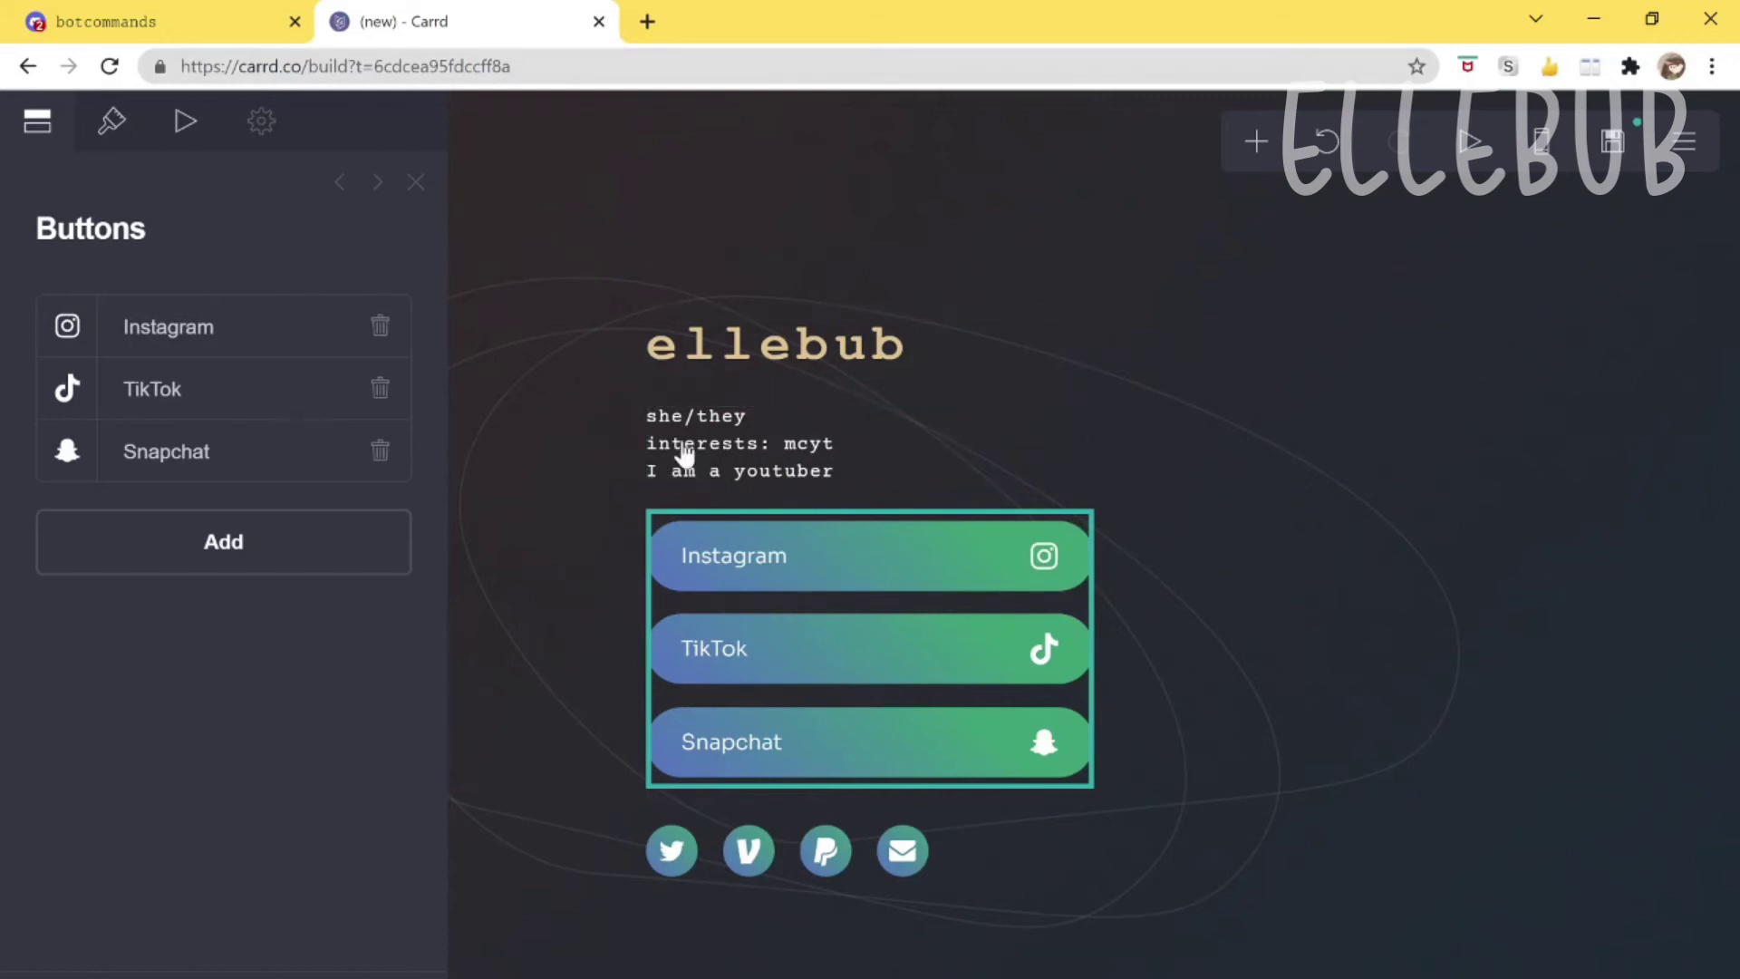
left_click(1193, 521)
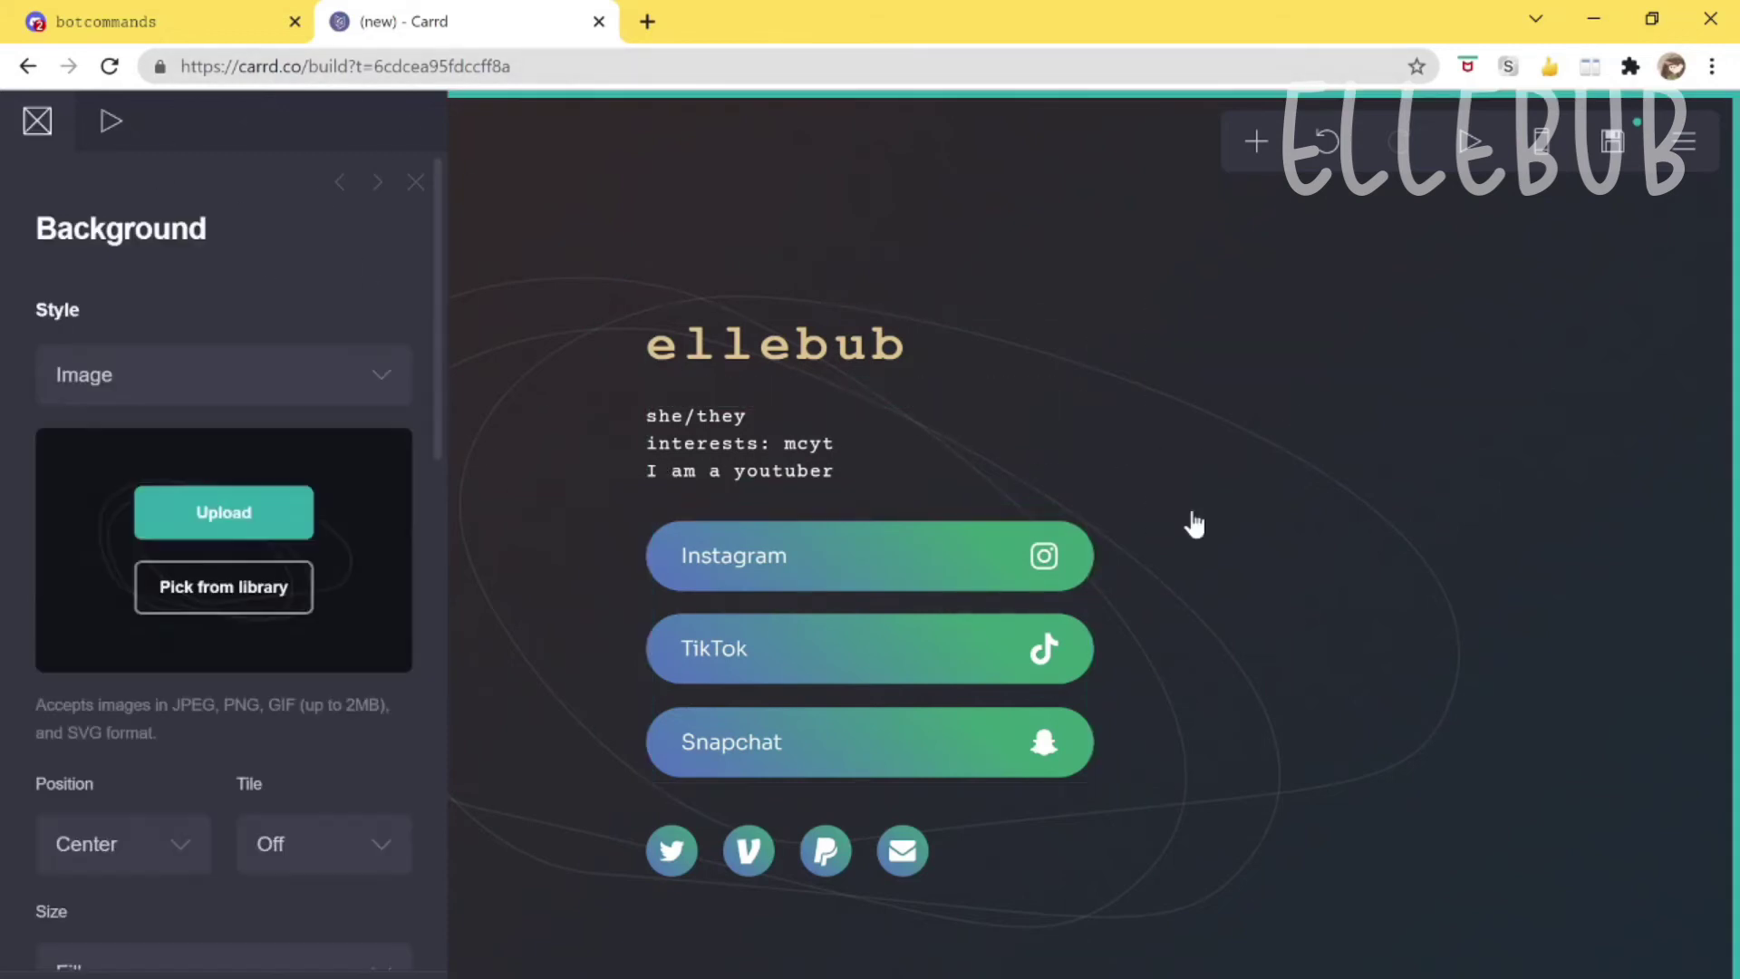
Set the Instagram button's background color to the muted gold #C9B87B.
left_click(1090, 528)
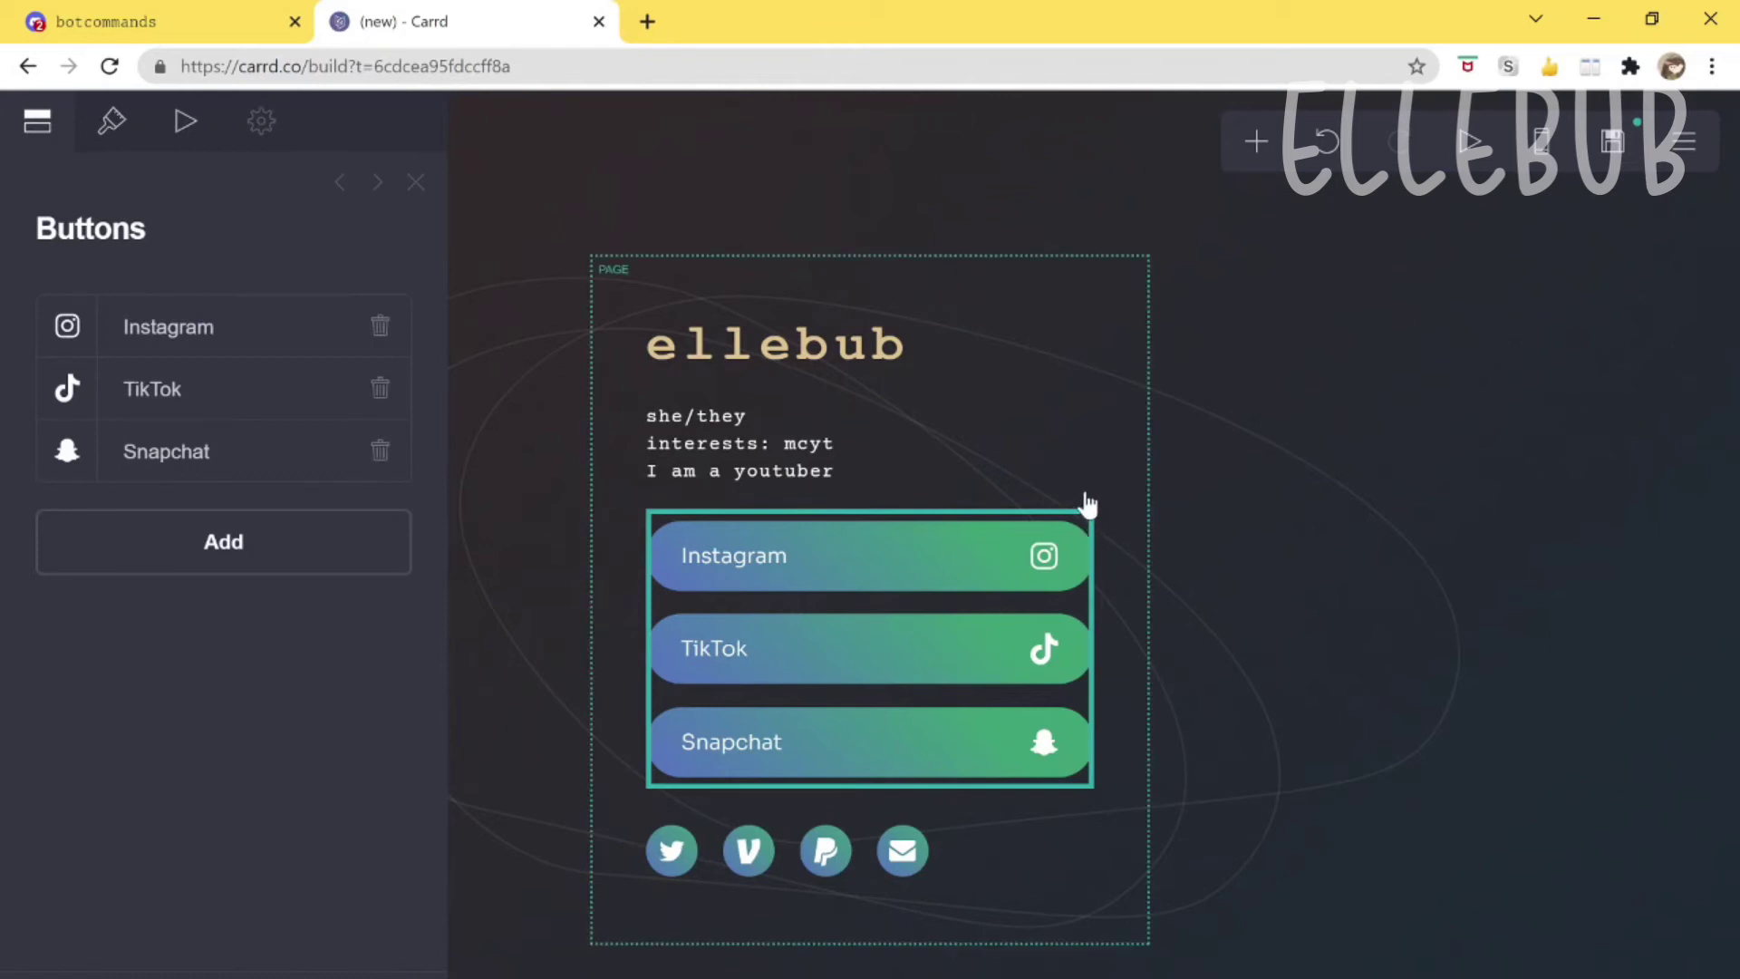
left_click(258, 340)
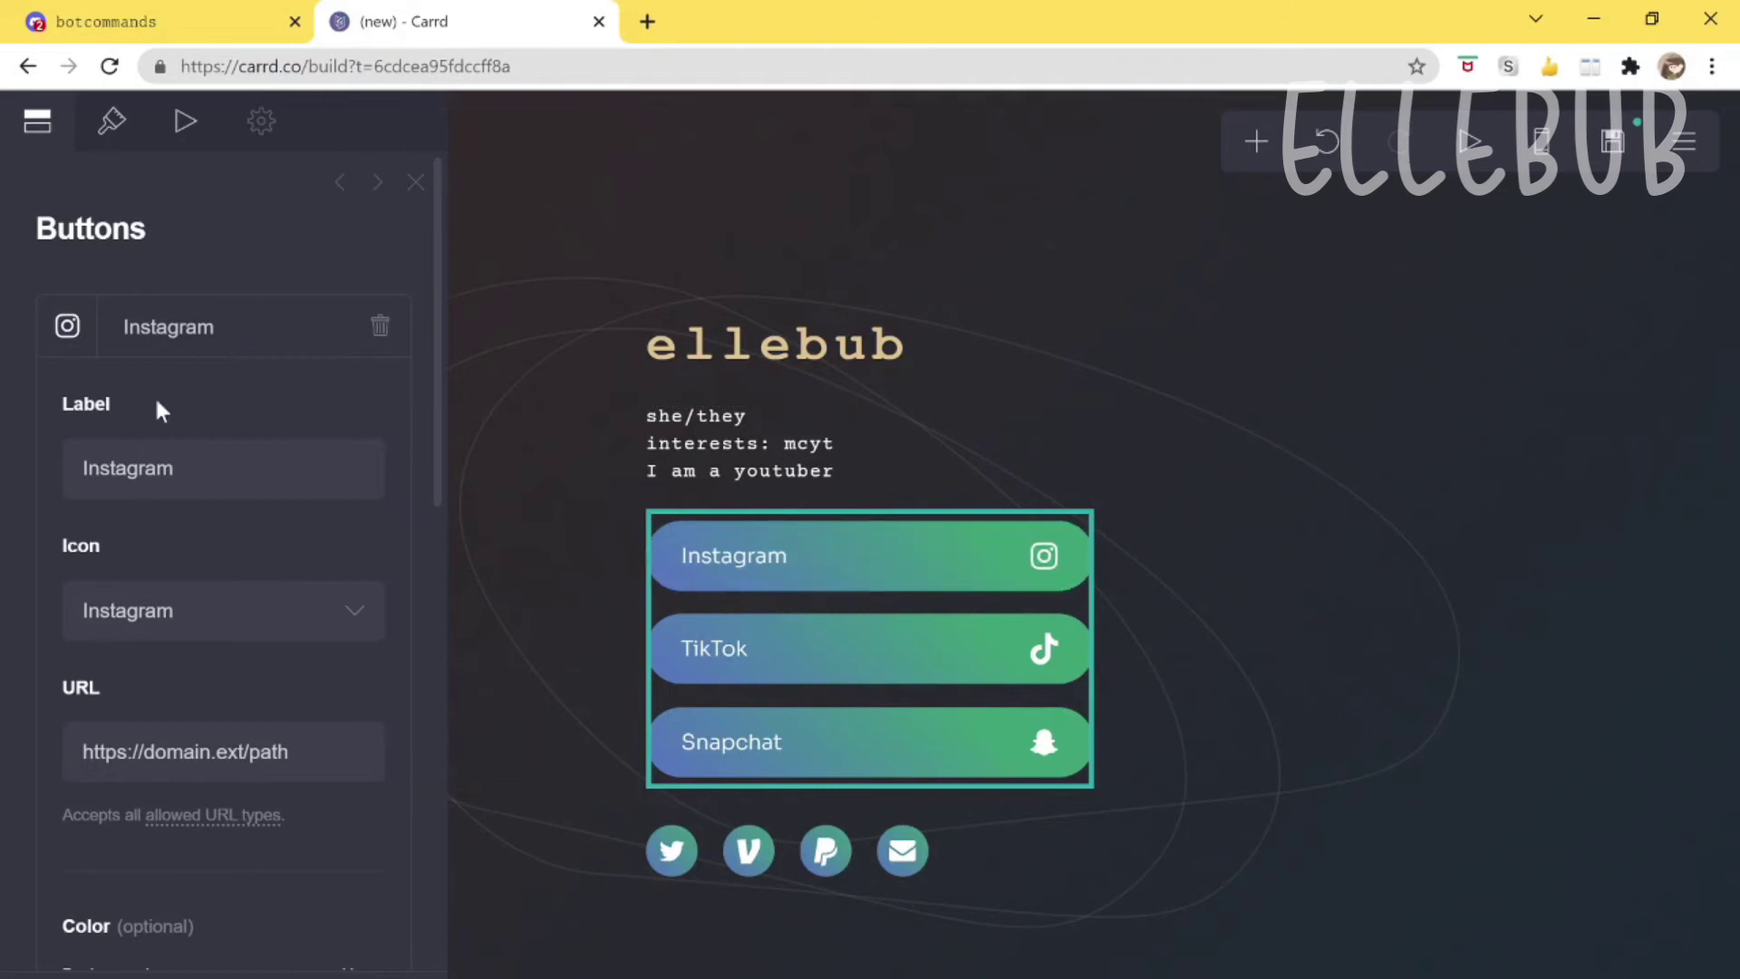
left_click(173, 468)
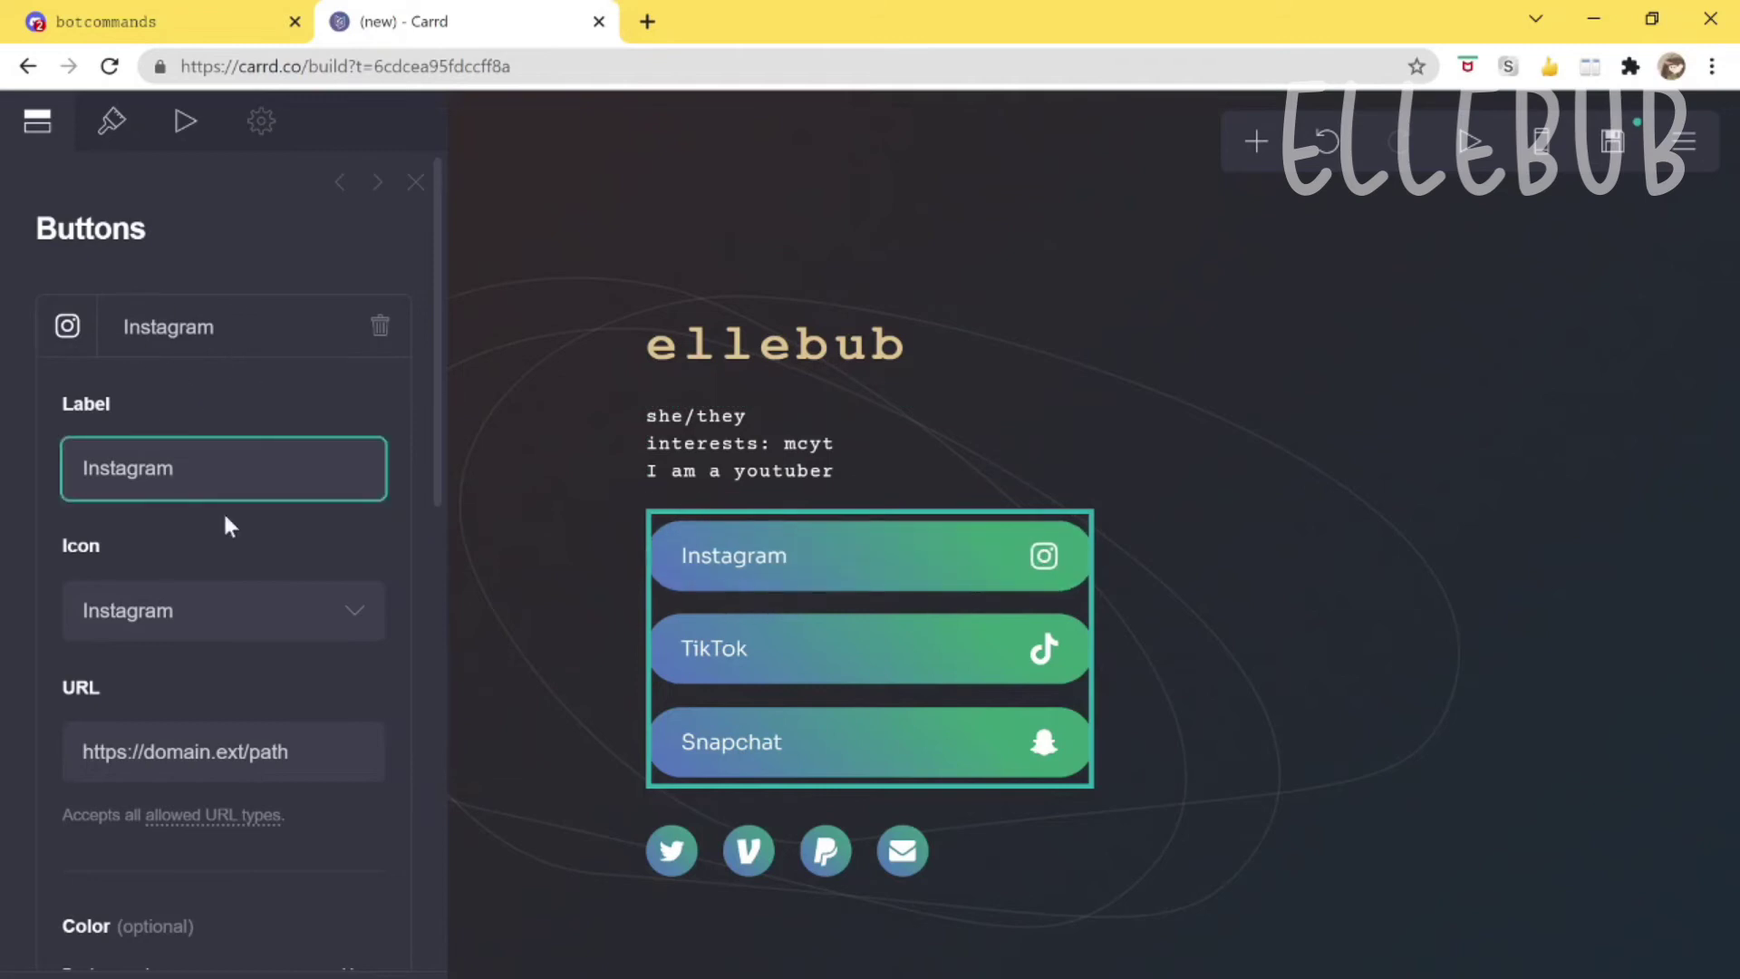
scroll(145, 679, "down", 3)
left_click(181, 779)
left_click_drag(163, 889, 241, 820)
scroll(241, 497, "down", 5)
left_click_drag(241, 497, 219, 637)
Clear the Instagram button's placeholder URL.
scroll(229, 419, "up", 3)
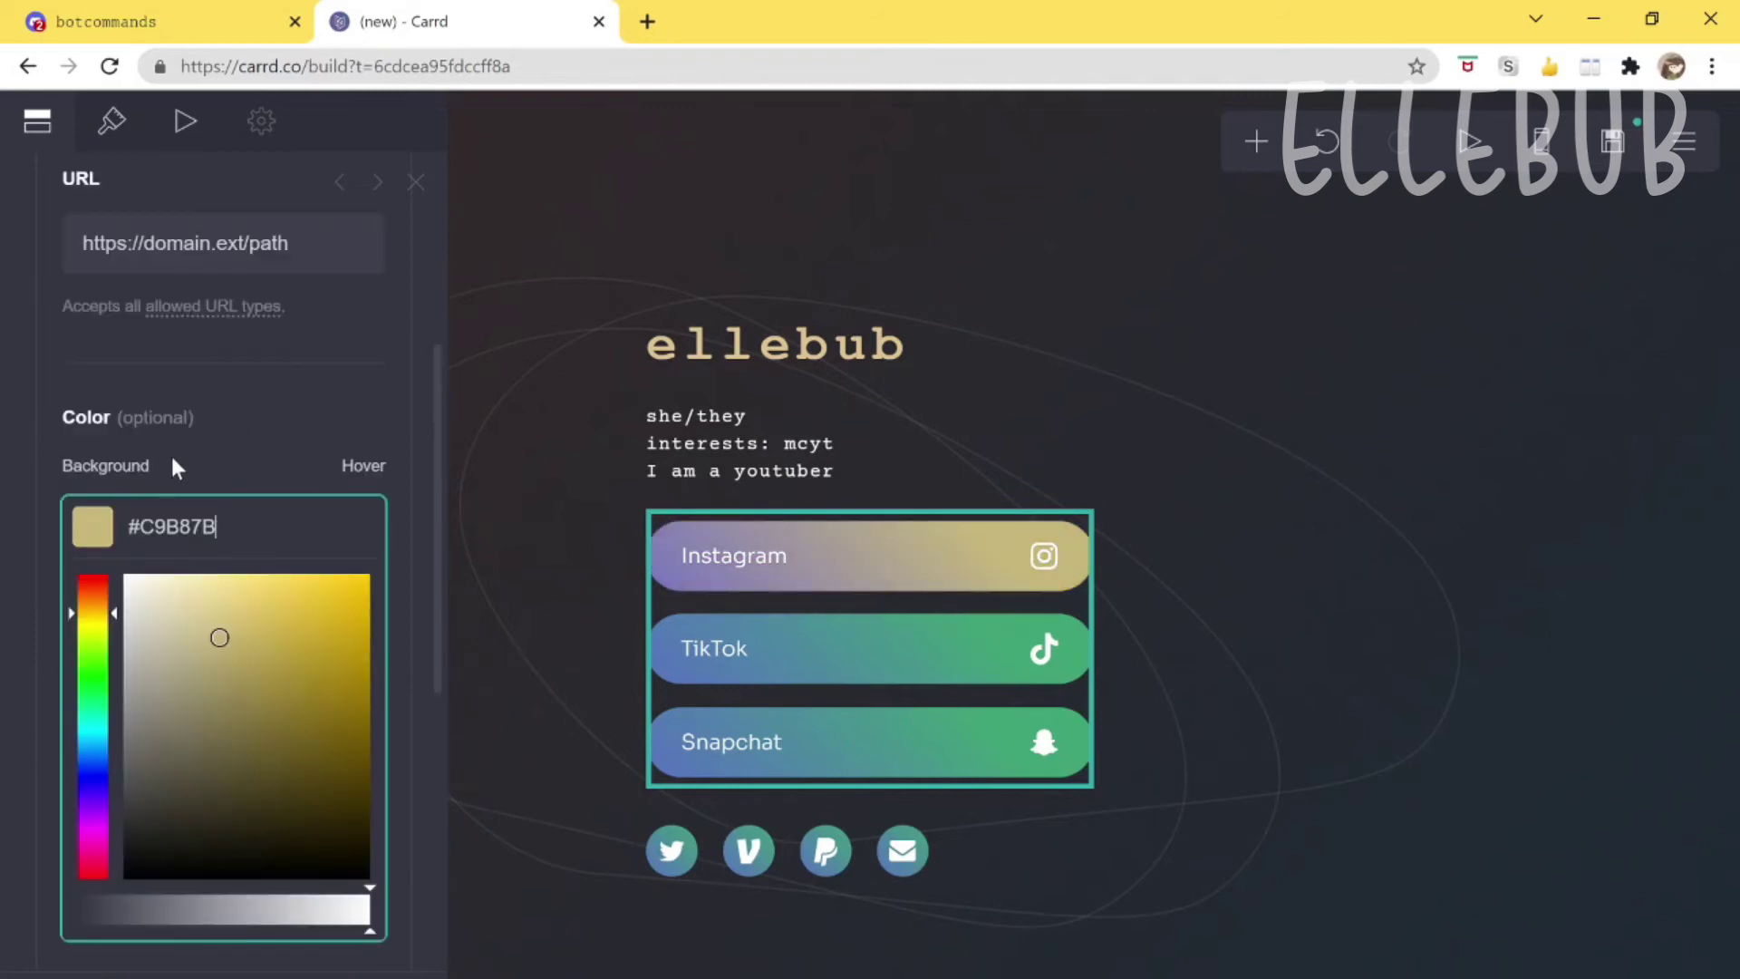
scroll(292, 611, "up", 5)
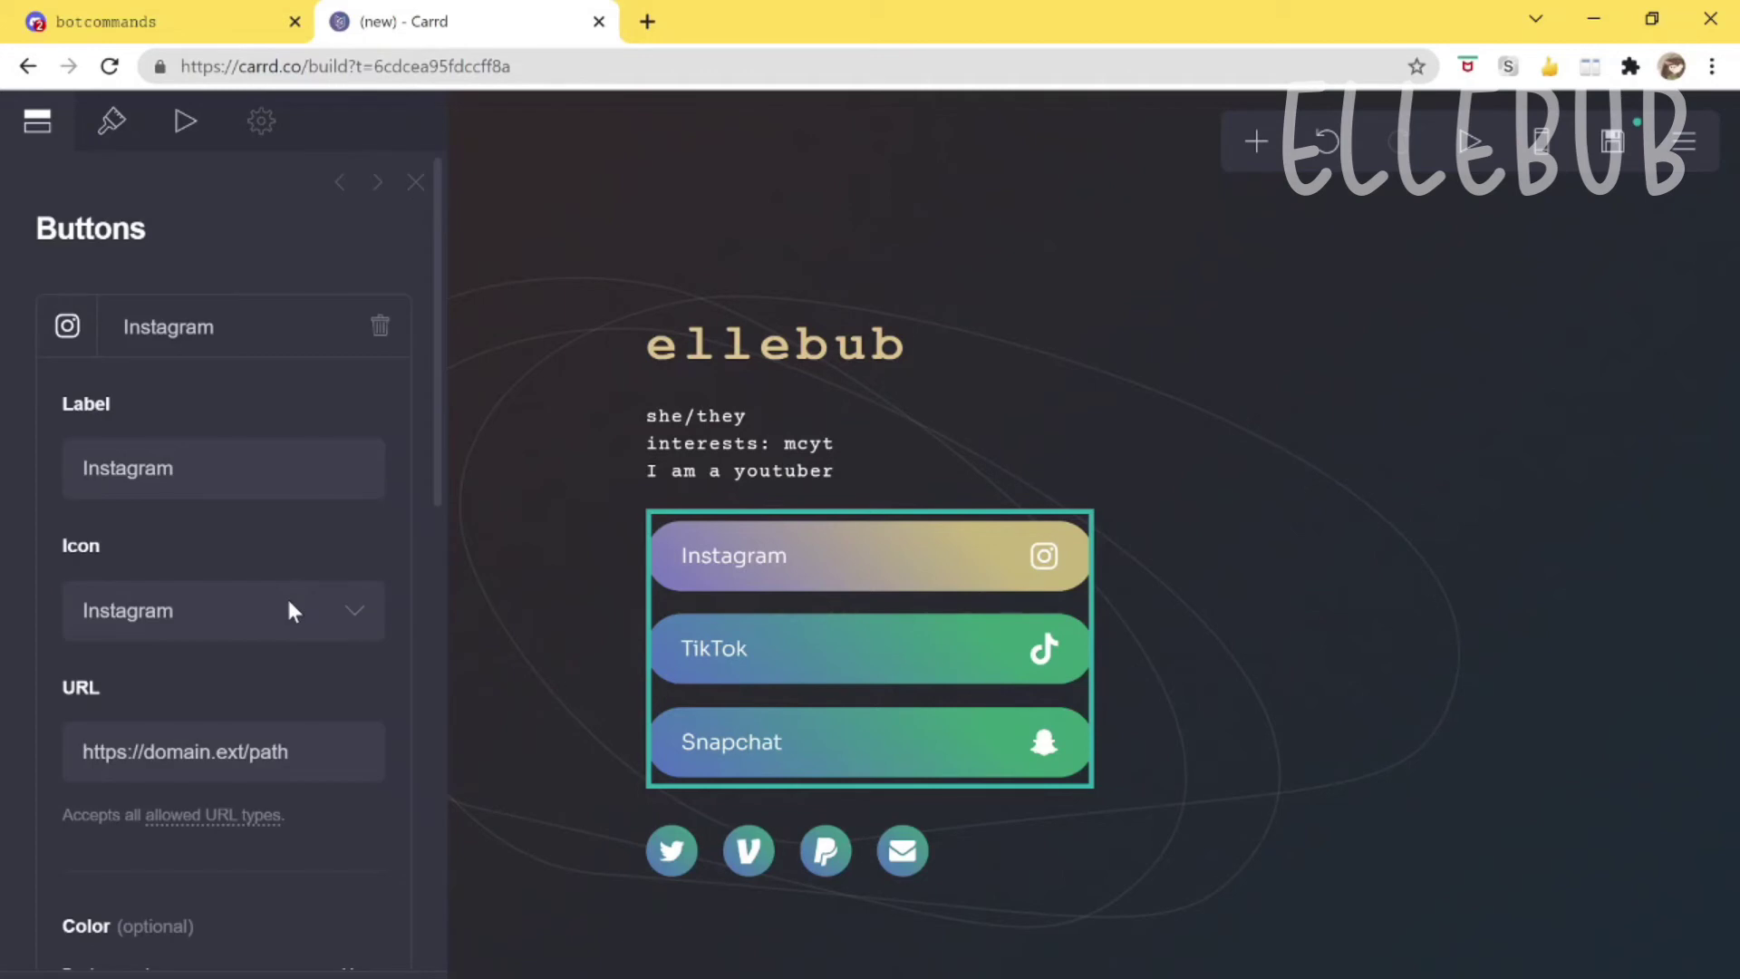
left_click(185, 751)
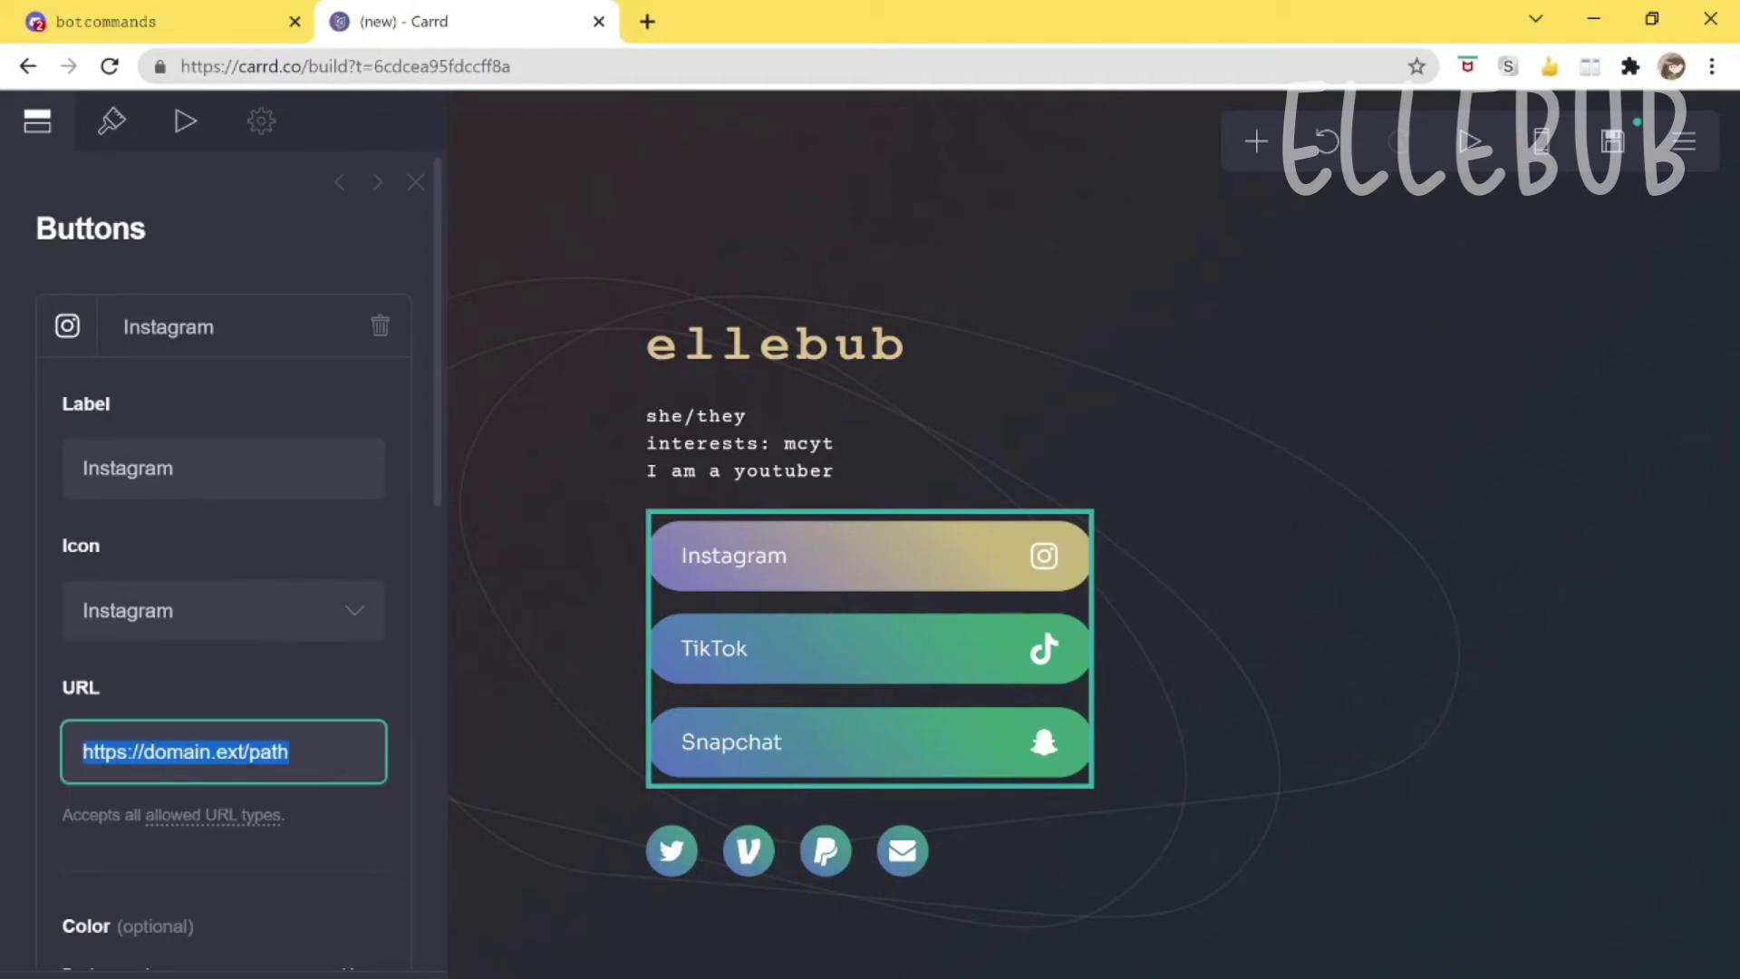
key("BackSpace")
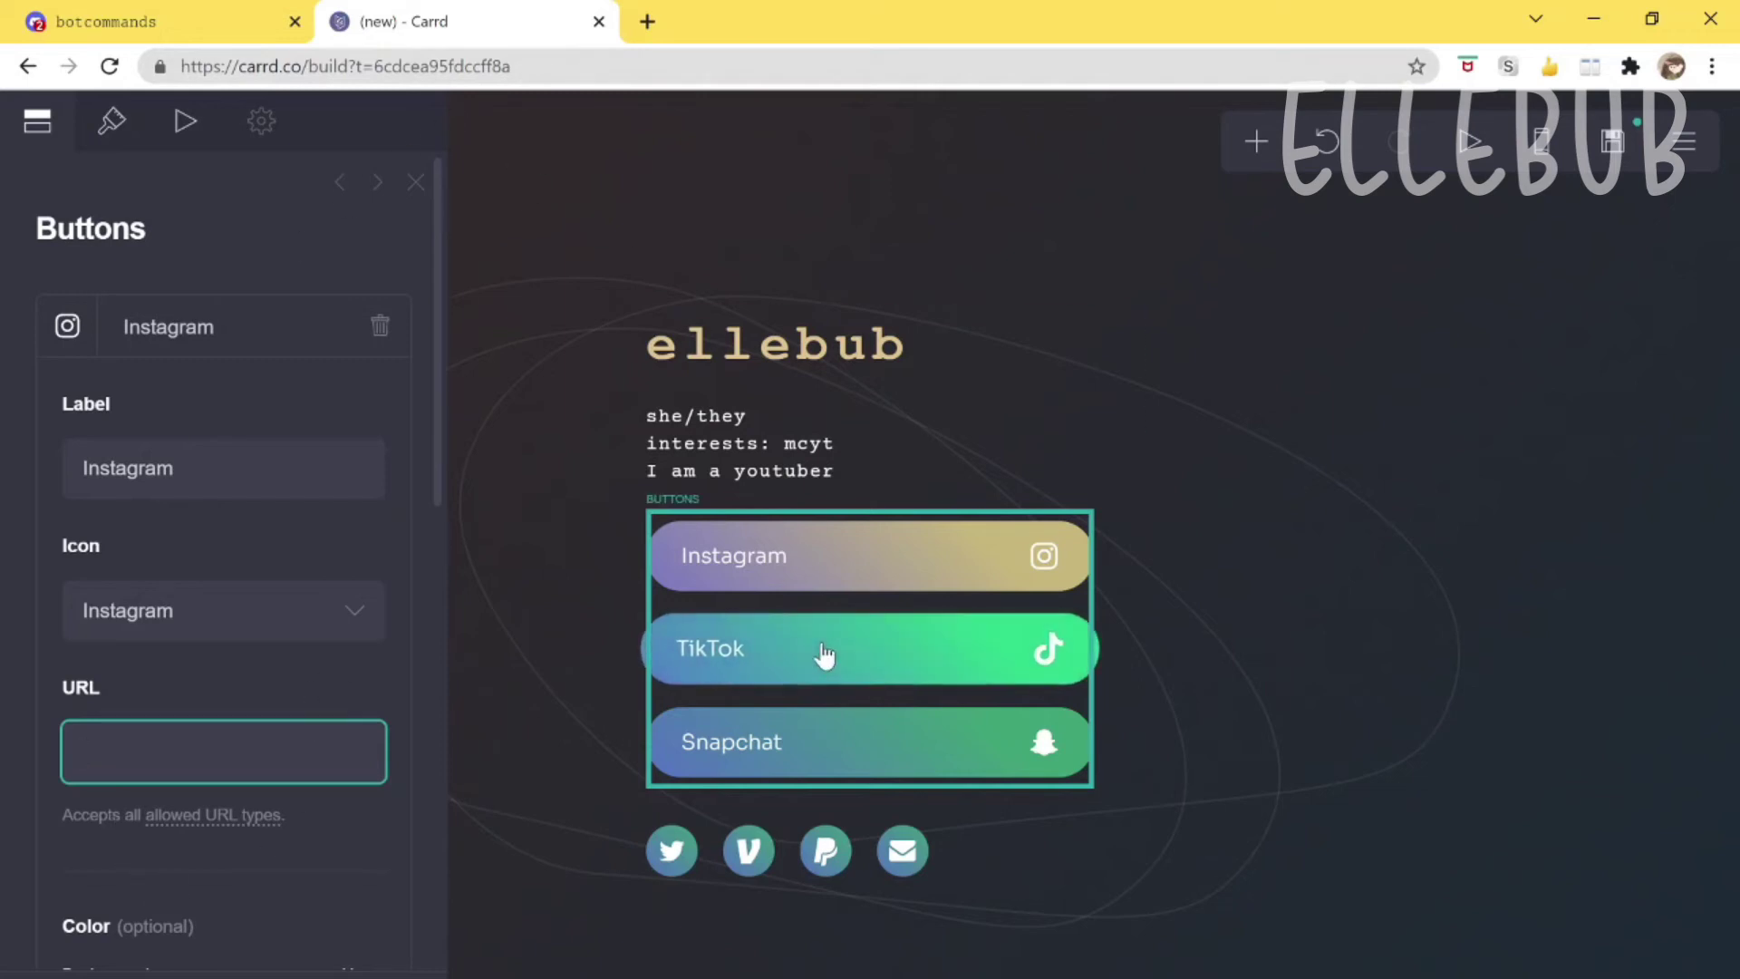
key("Escape")
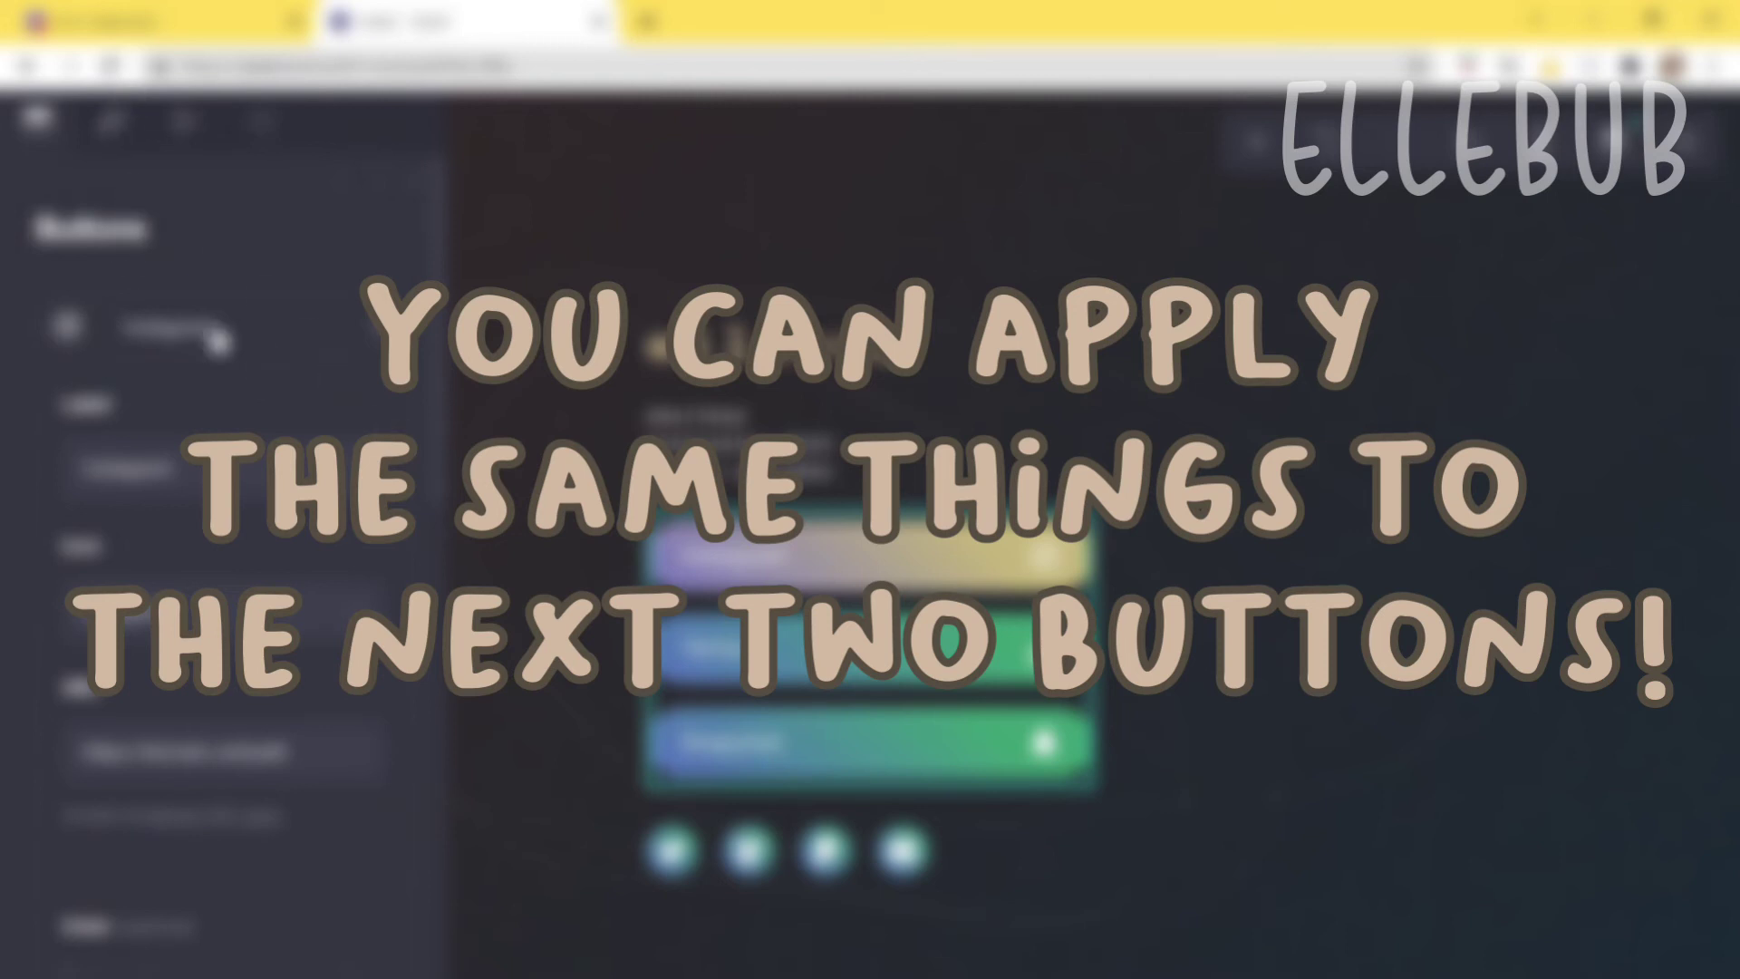
Relabel the TikTok button as Spotify and give it the Spotify icon.
type("otify")
left_click(223, 672)
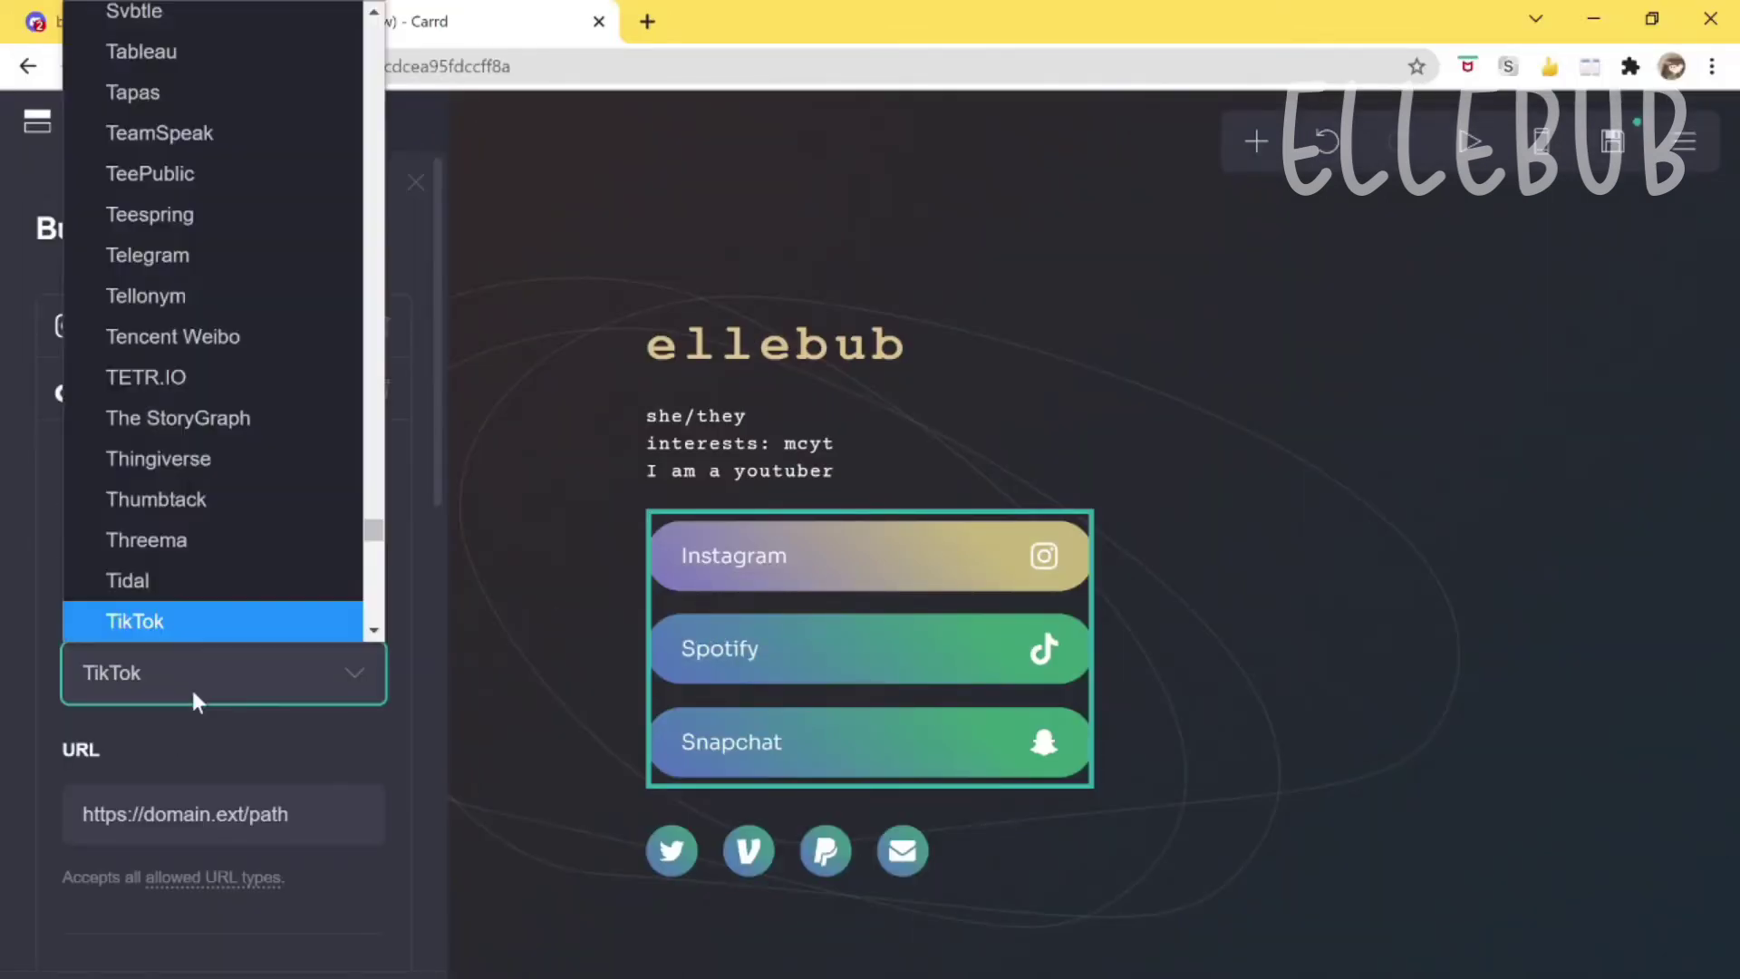
left_click(136, 363)
Set the Spotify button's background color to the soft green #ACC288.
scroll(224, 544, "down", 3)
left_click(150, 843)
scroll(224, 543, "down", 3)
left_click(123, 730)
left_click(194, 707)
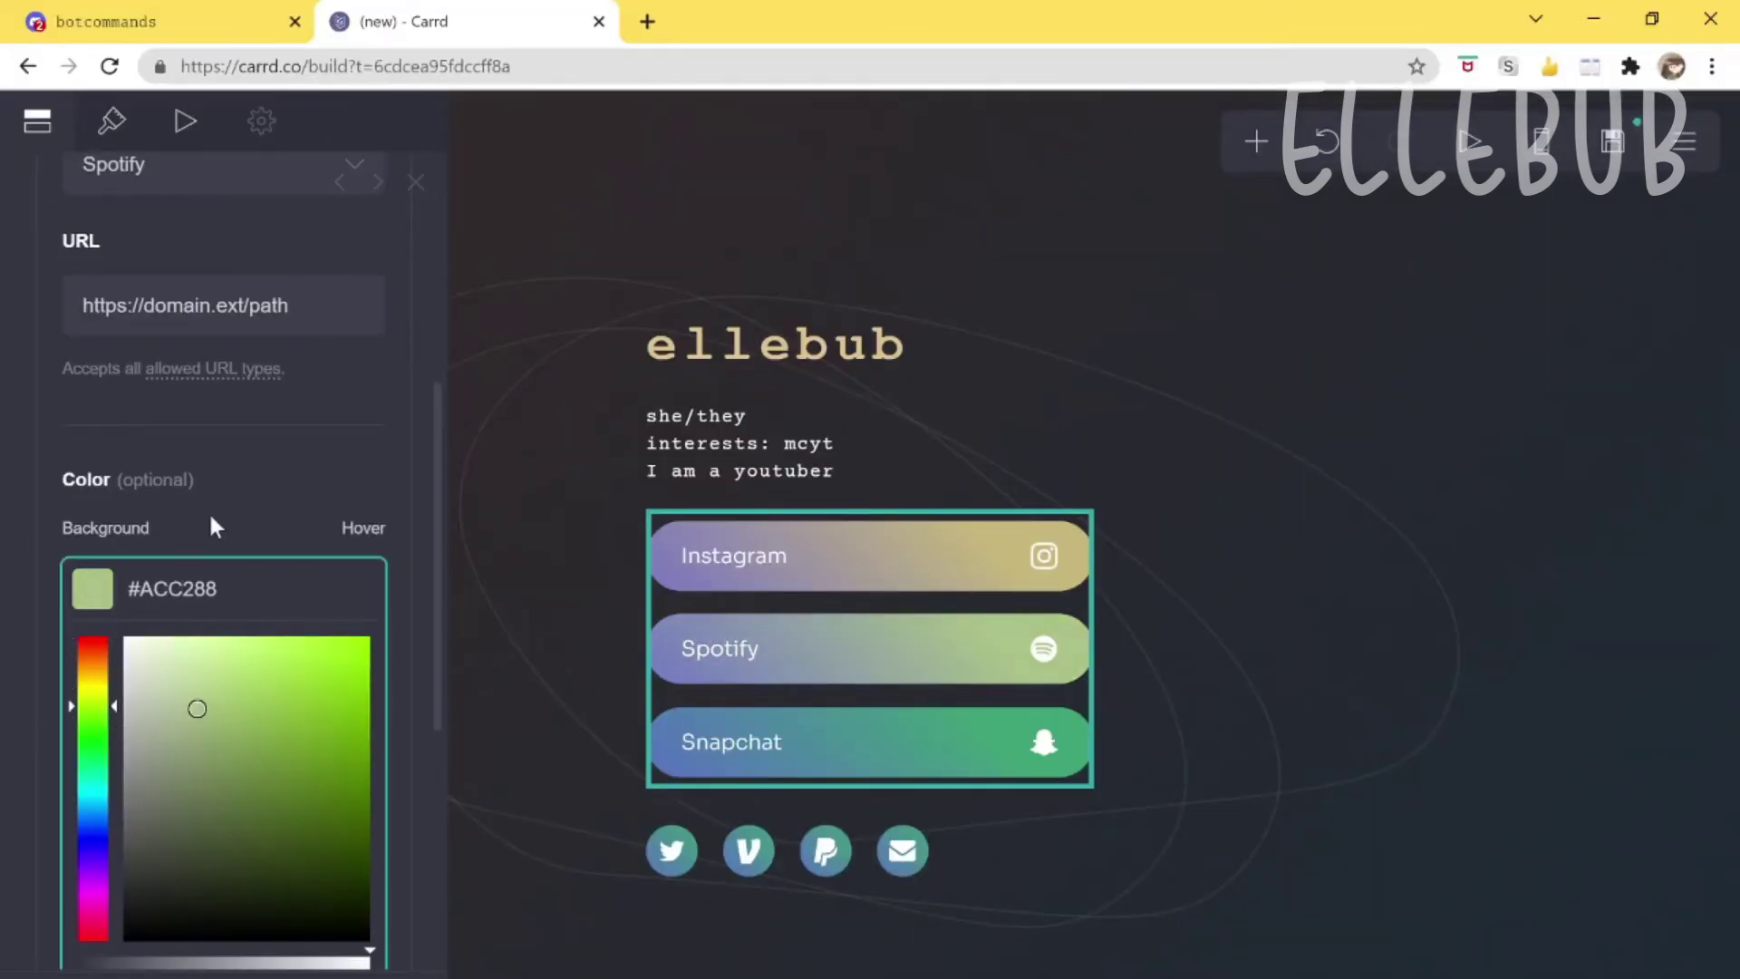
Relabel the Snapchat button as Twitch.
left_click(166, 408)
key("ctrl+a")
type("Twitch")
scroll(224, 544, "up", 1)
Change the Twitch button's icon to the Twitch logo.
left_click(181, 735)
scroll(208, 453, "down", 3)
scroll(172, 544, "up", 2)
left_click(163, 753)
left_click(163, 755)
scroll(214, 580, "down", 10)
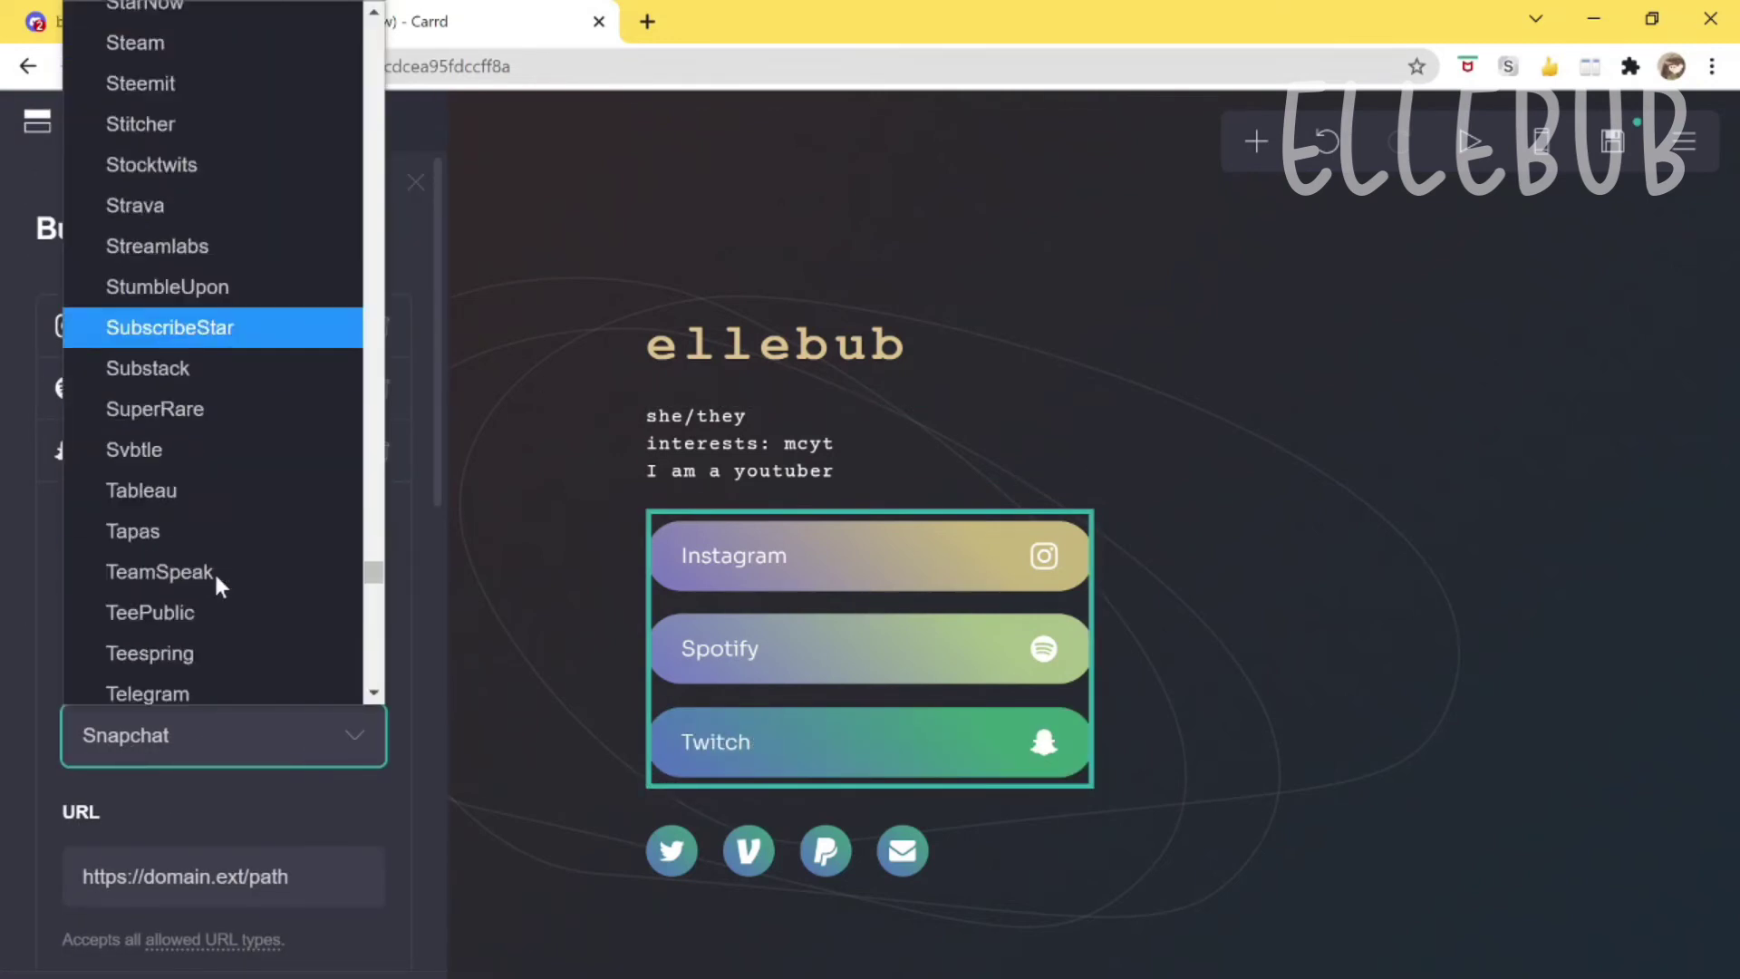
scroll(221, 544, "up", 4)
scroll(241, 530, "down", 2)
scroll(241, 530, "up", 6)
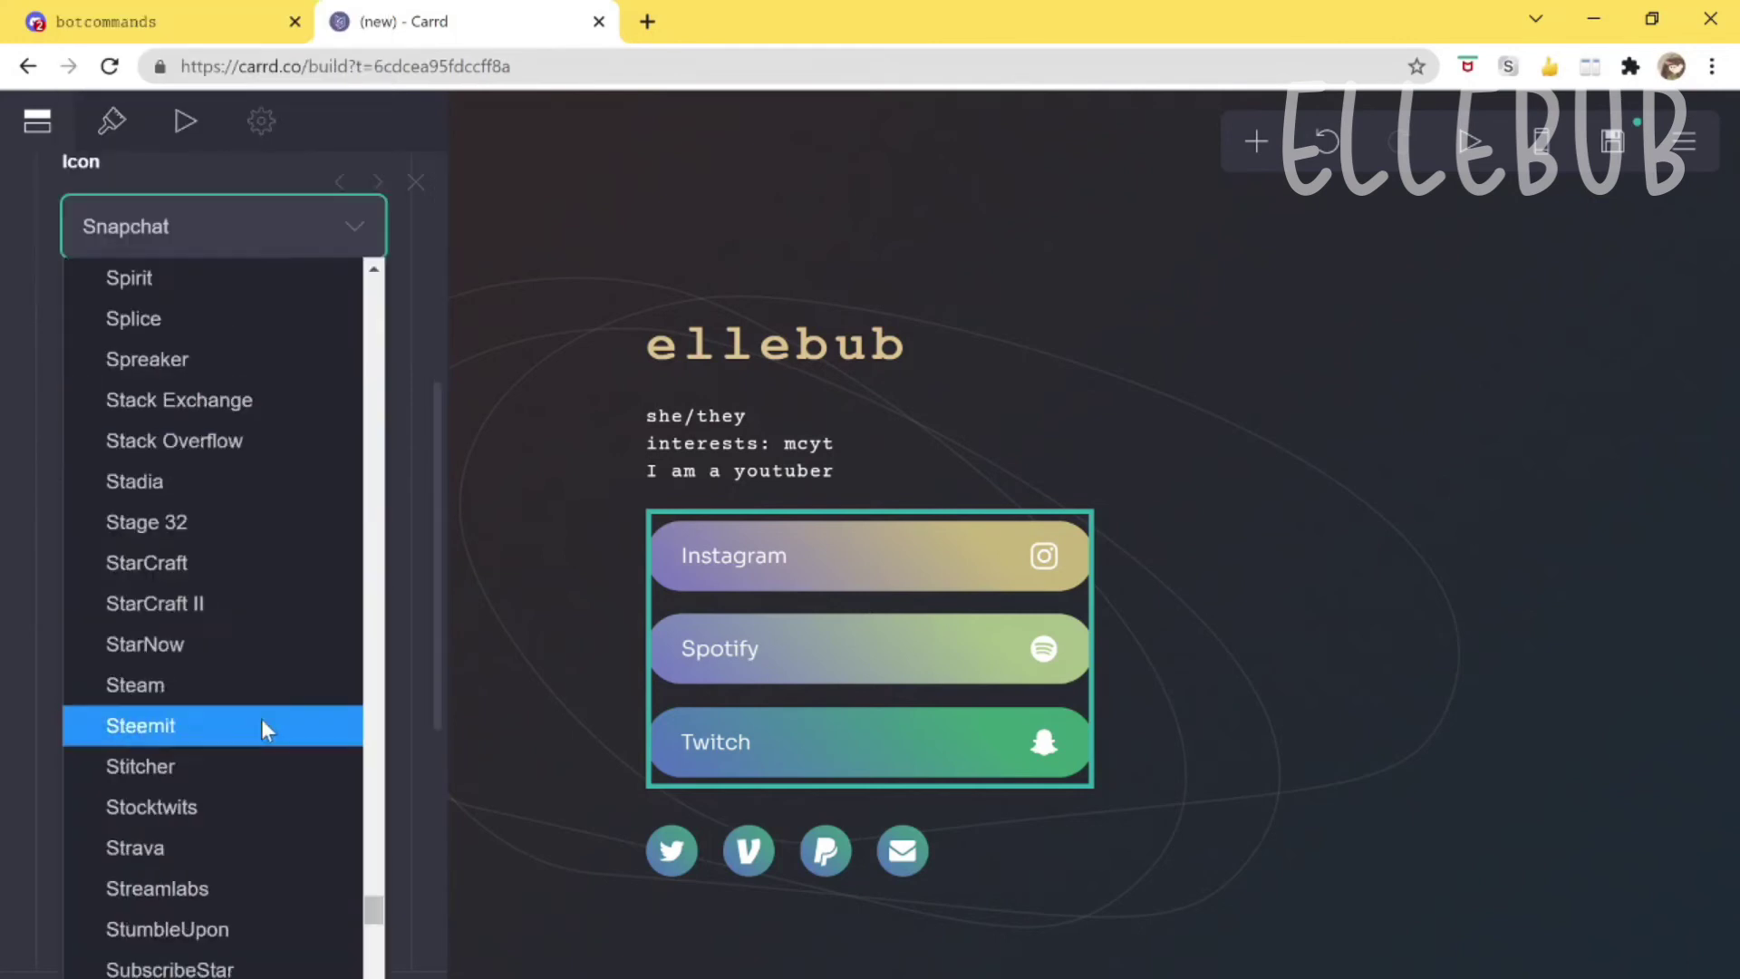
scroll(231, 524, "down", 5)
key("t")
key("w")
key("Return")
Review the settings of the social link buttons and the row of icons below them.
left_click(749, 850)
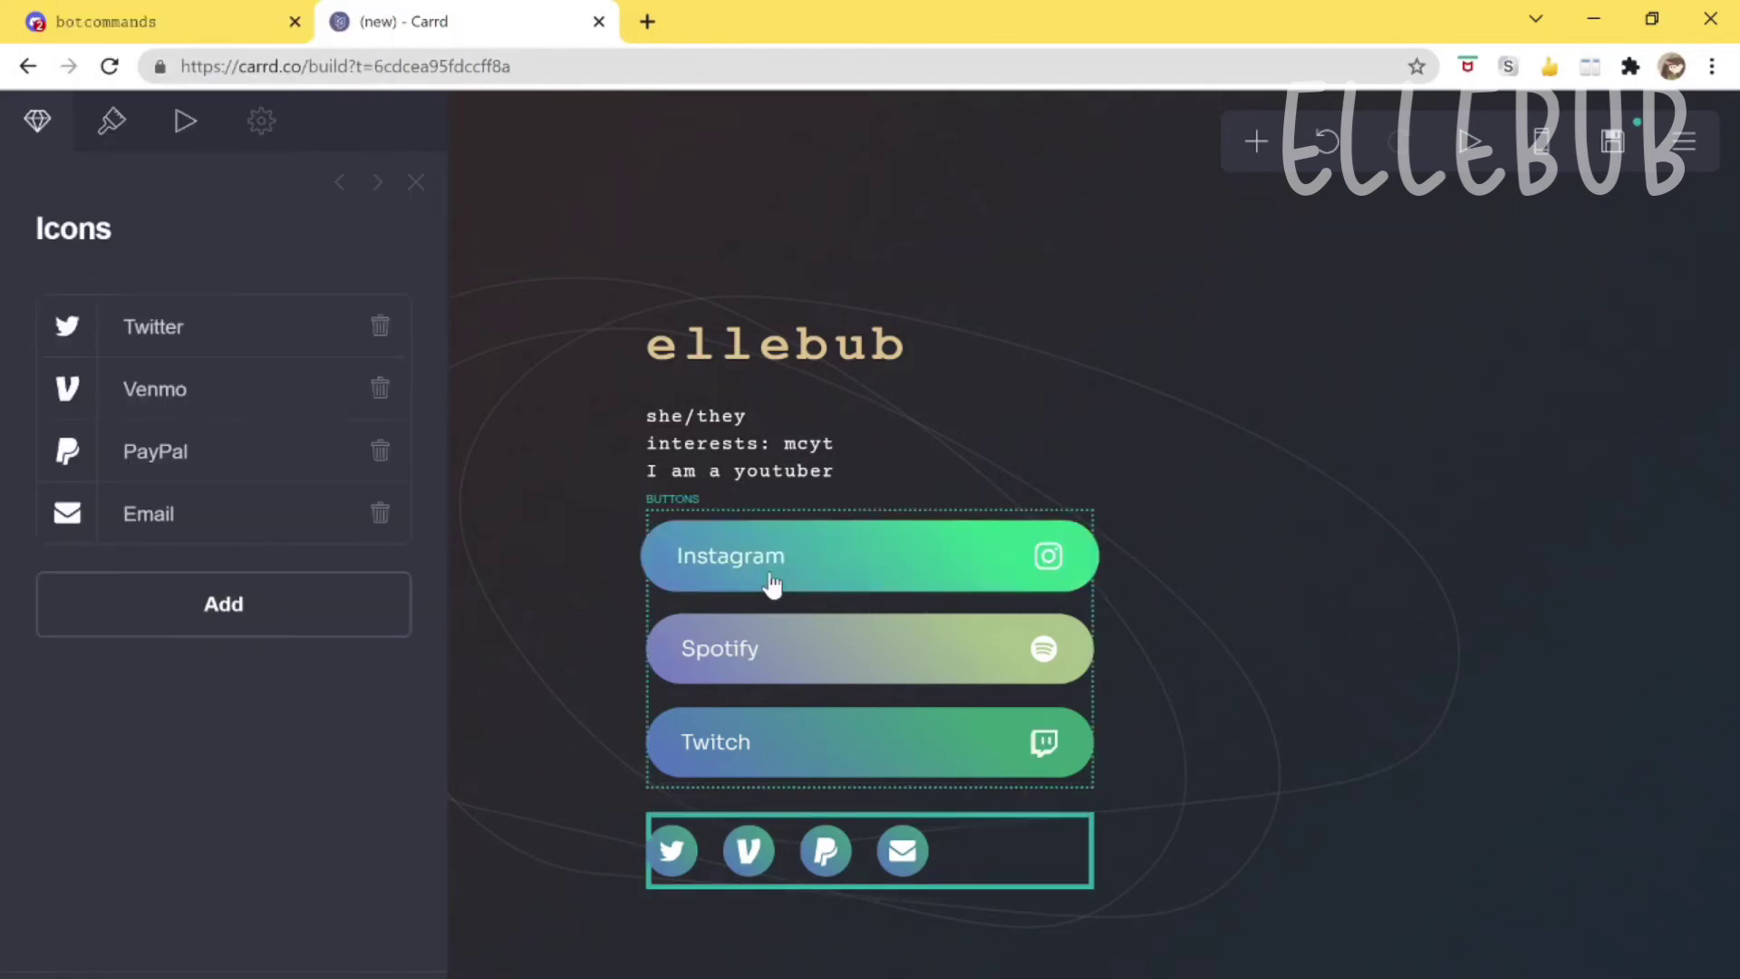
left_click(777, 583)
left_click(221, 328)
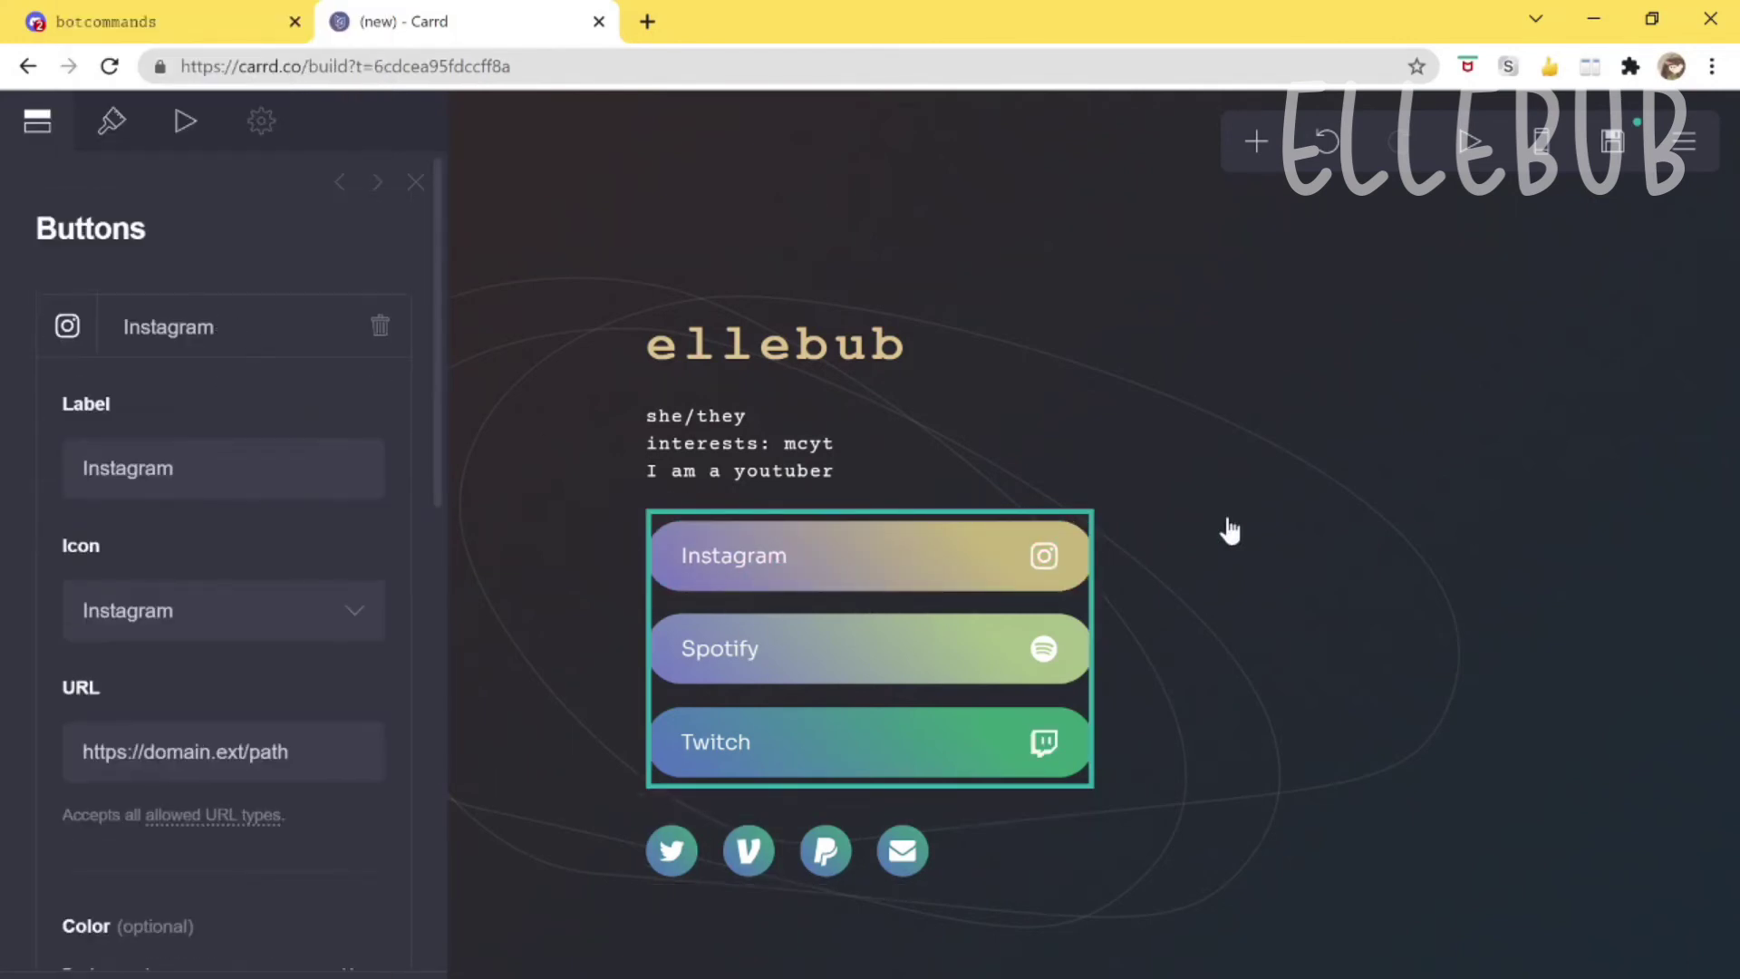
left_click(1250, 725)
left_click(1077, 867)
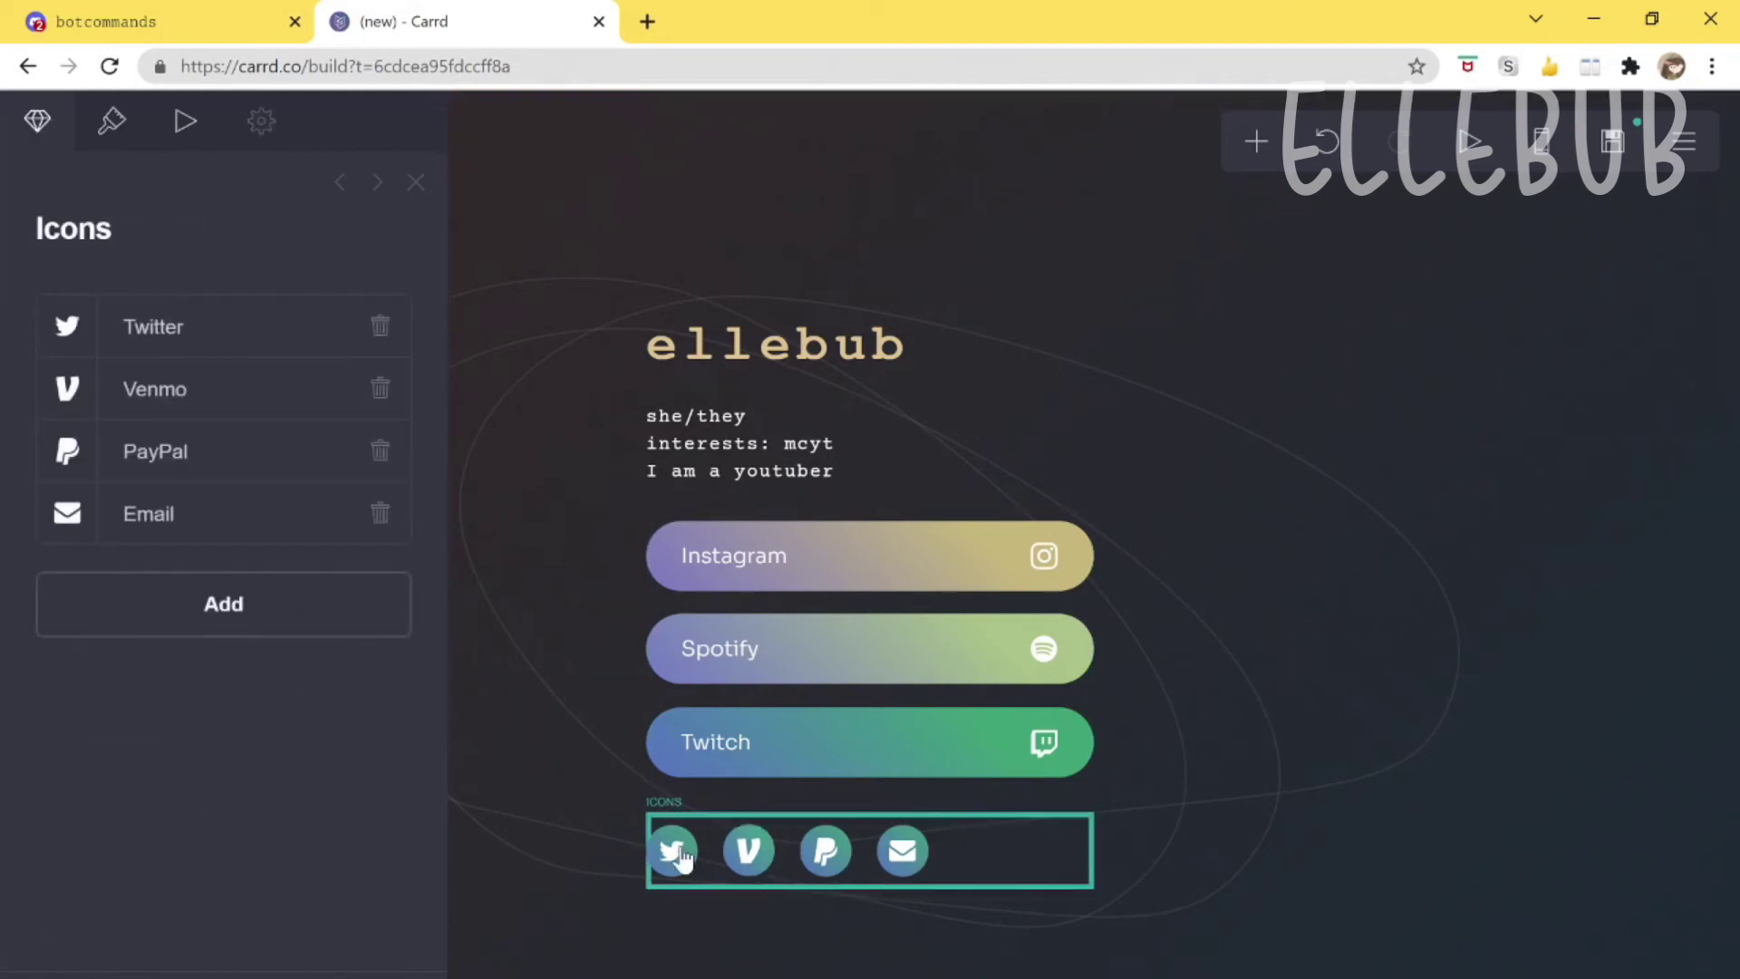
key("Escape")
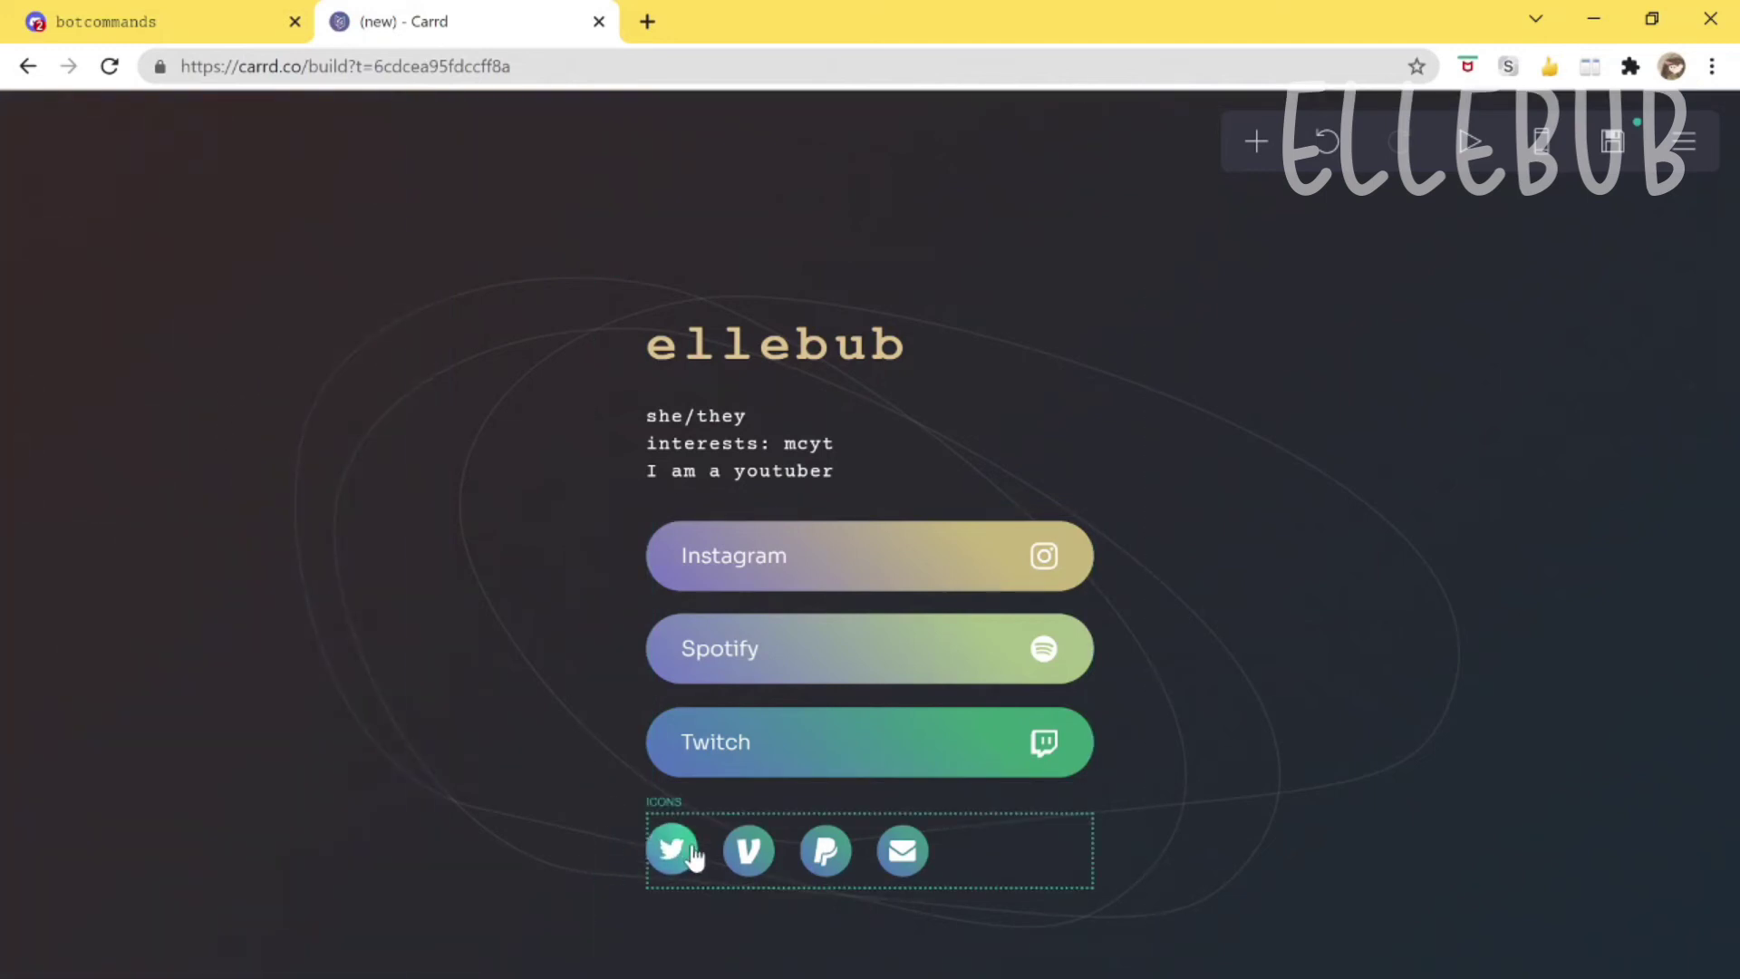
left_click(952, 865)
key("Escape")
left_click(1321, 601)
key("Escape")
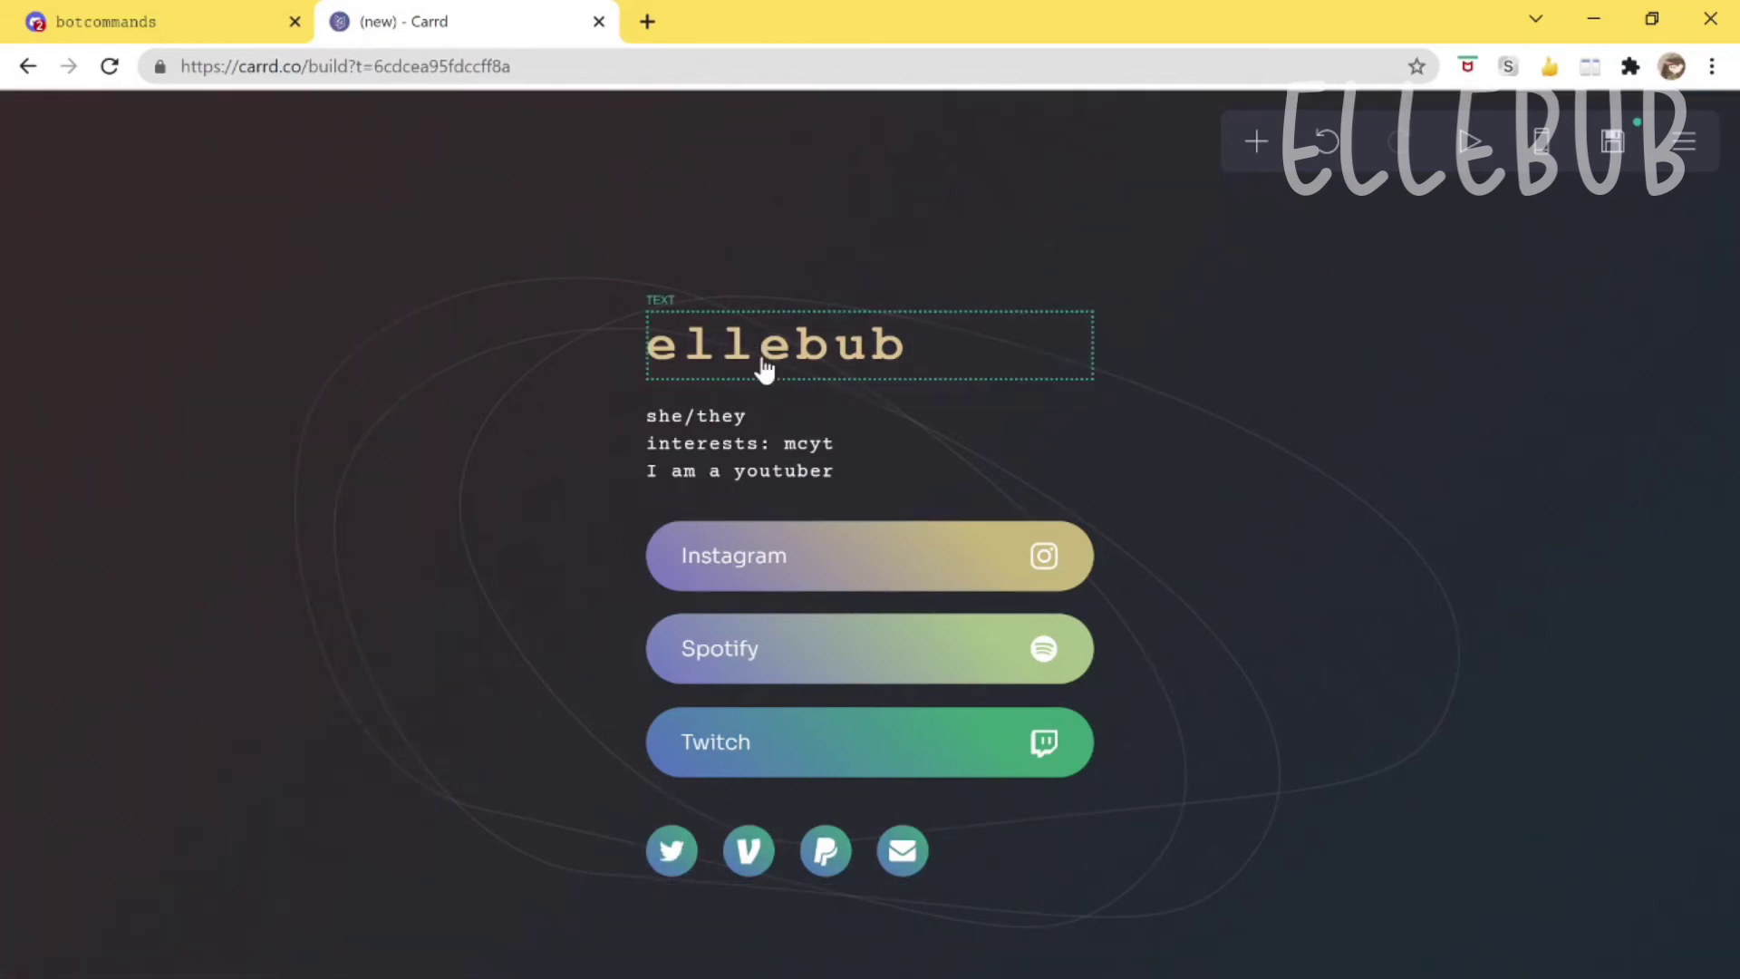
Upload the gold star picture as the page's background image.
left_click(796, 205)
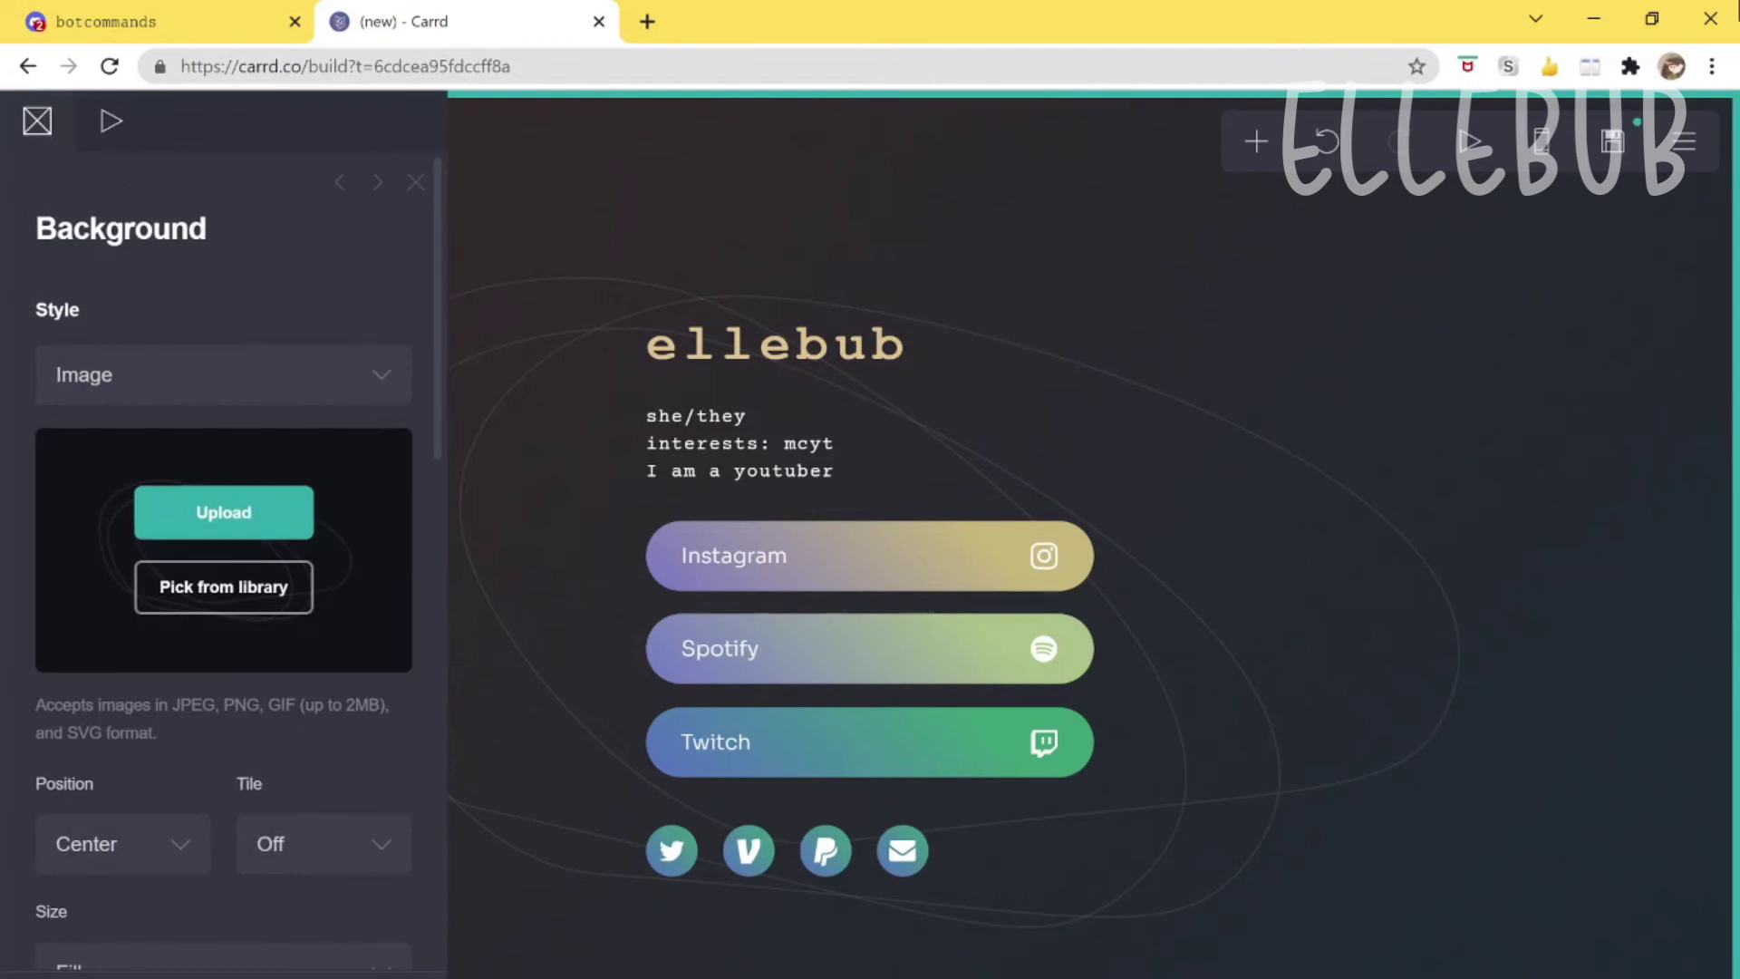
key("Escape")
left_click(547, 280)
left_click(217, 517)
key("Return")
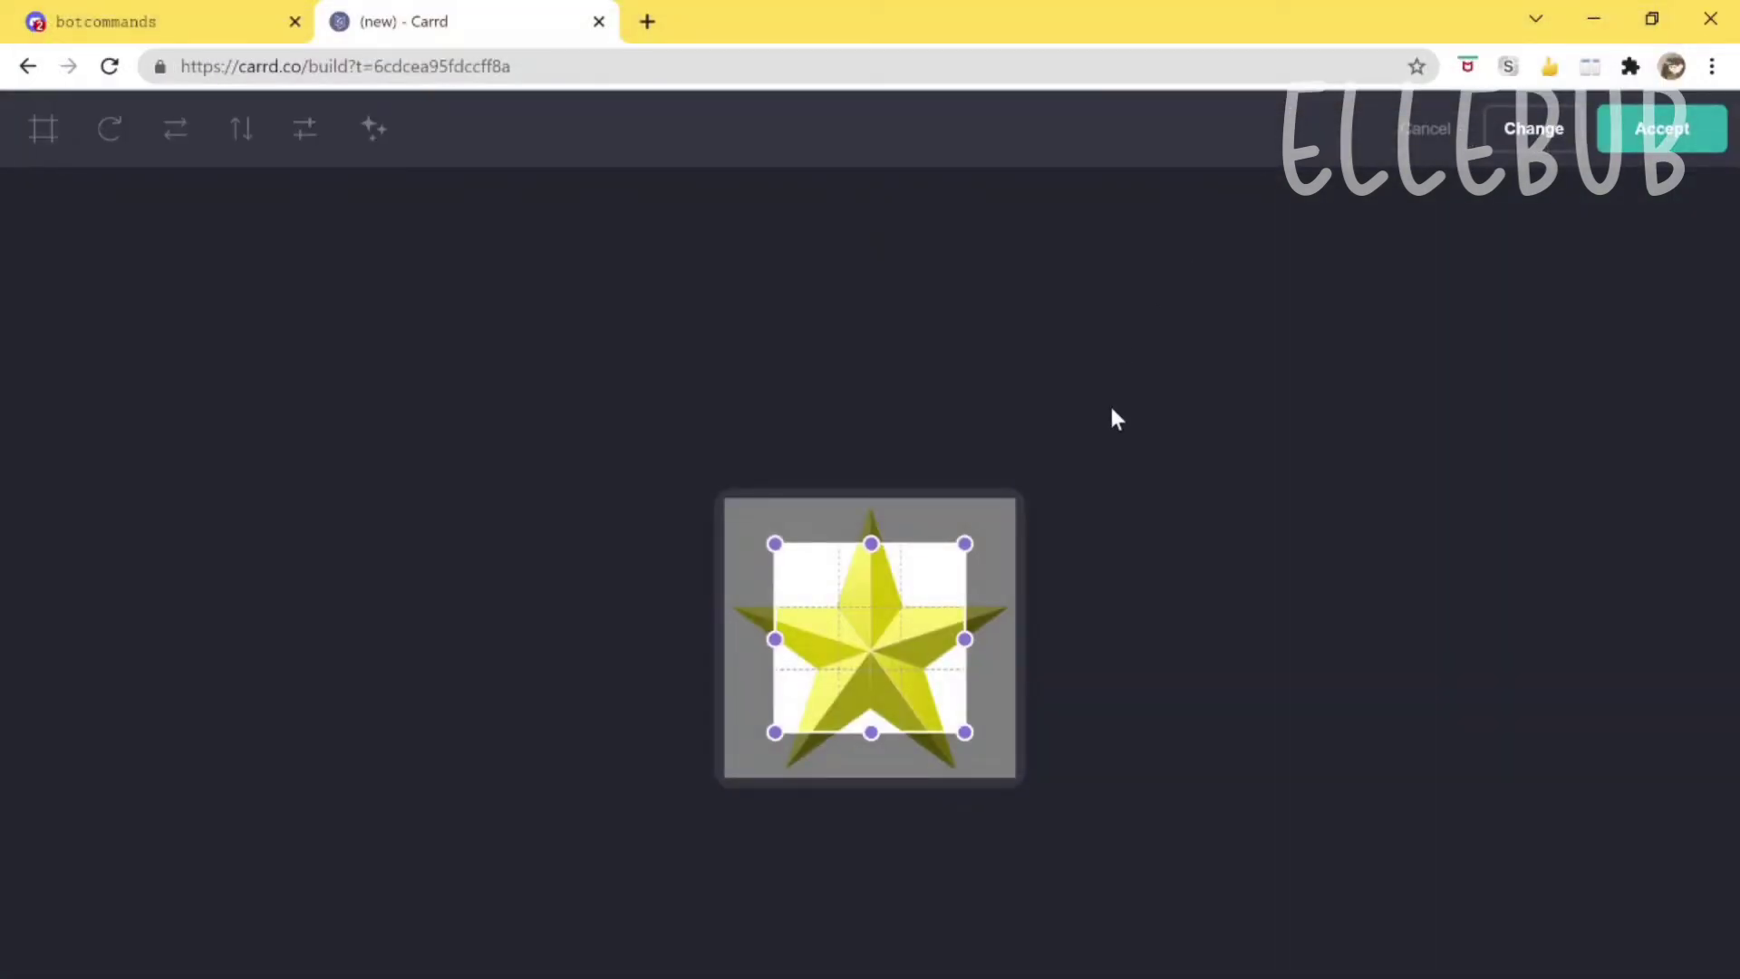
Extend the crop area to cover the whole star picture and accept it as the background.
left_click_drag(775, 544, 725, 498)
left_click_drag(965, 733, 1065, 818)
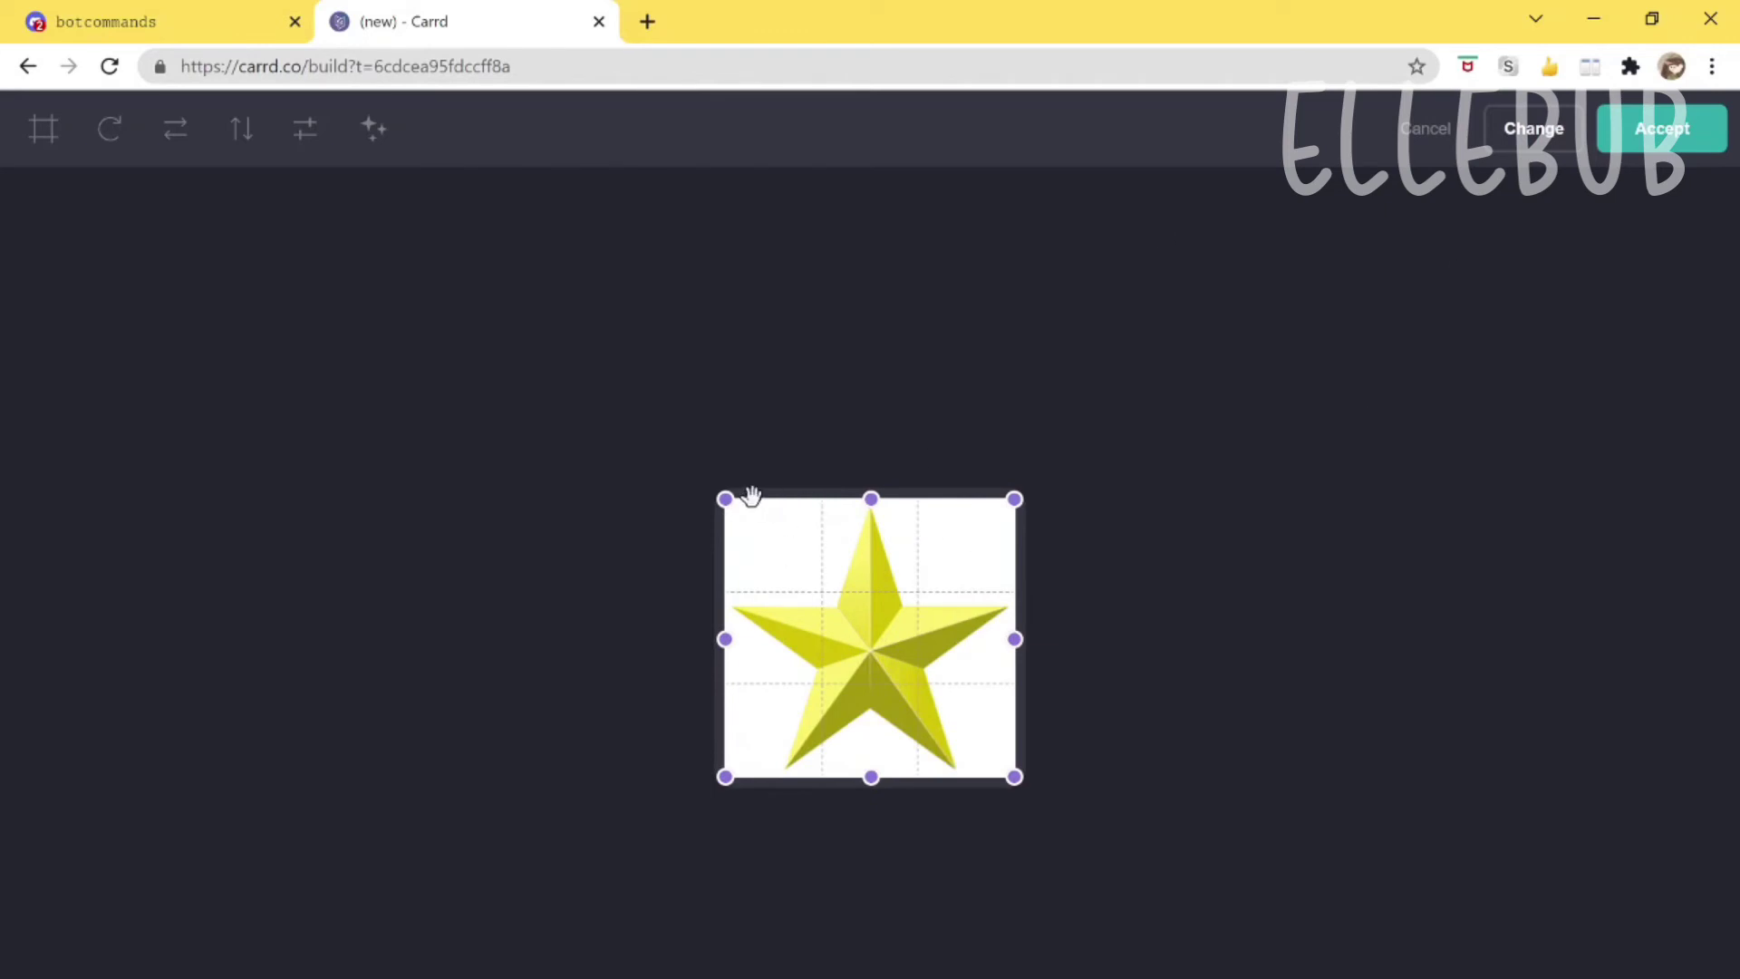
left_click_drag(873, 501, 874, 588)
mouse_move(899, 645)
left_mouse_down()
mouse_move(898, 571)
mouse_move(896, 614)
left_mouse_up()
left_click_drag(725, 555, 725, 499)
left_click_drag(1002, 728, 1013, 777)
left_click(1662, 127)
left_click(598, 258)
left_click(494, 156)
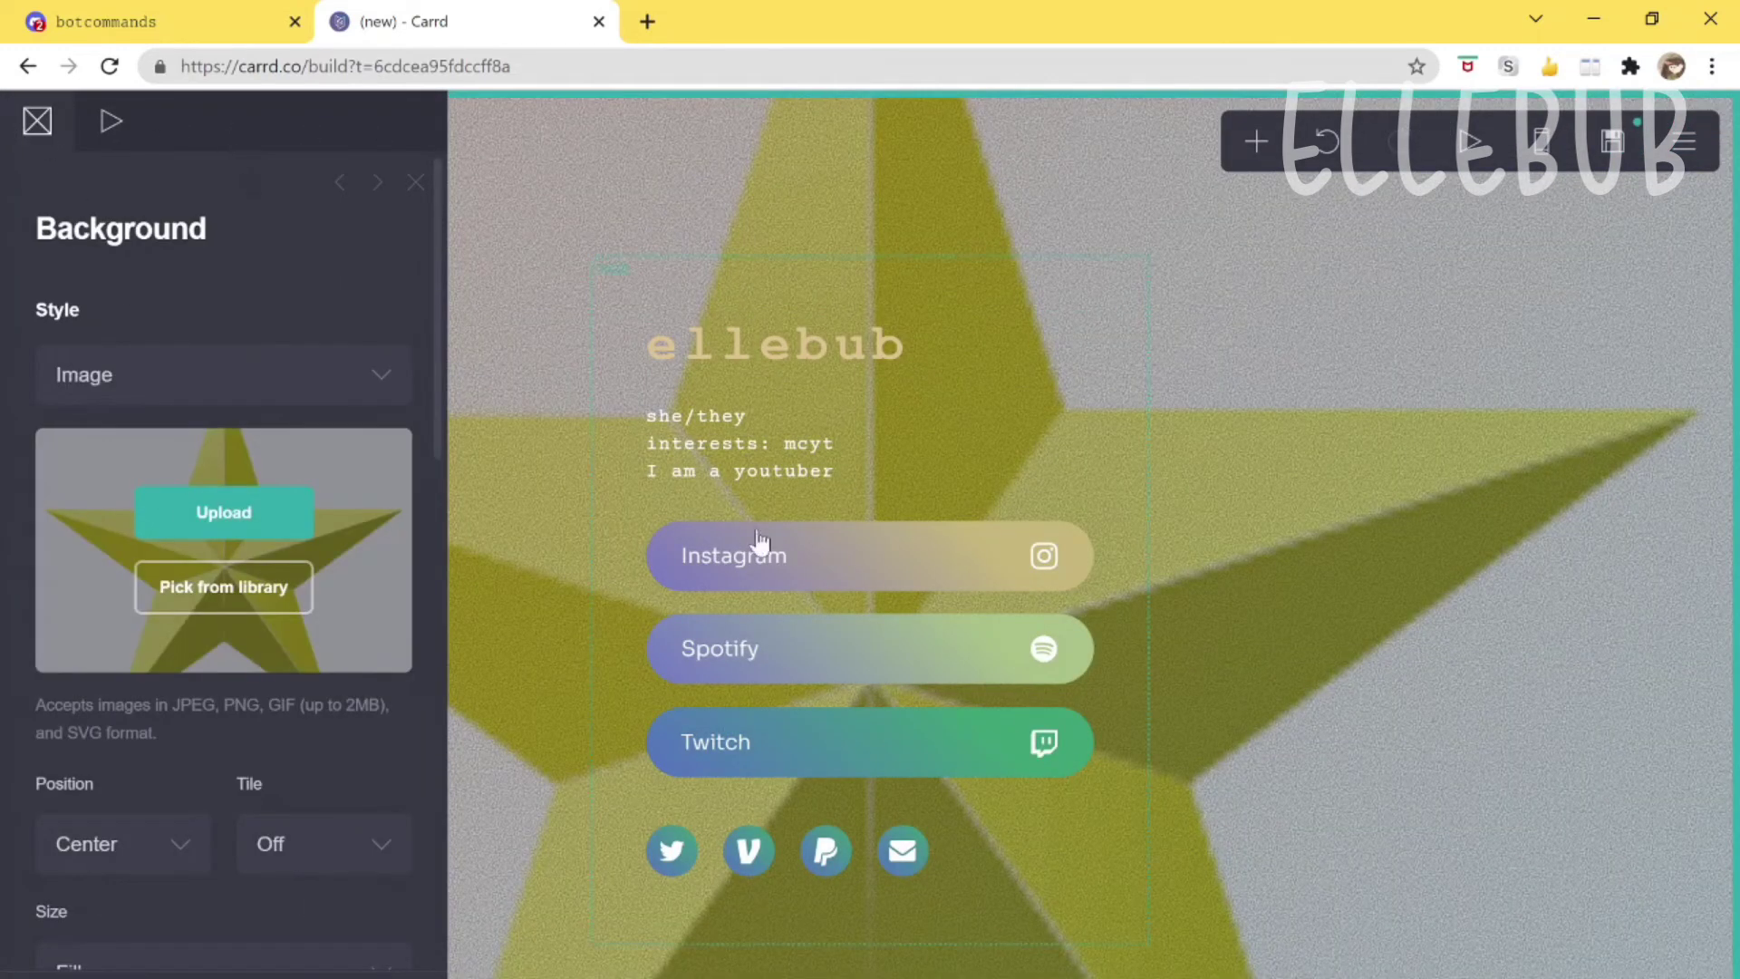
key("Escape")
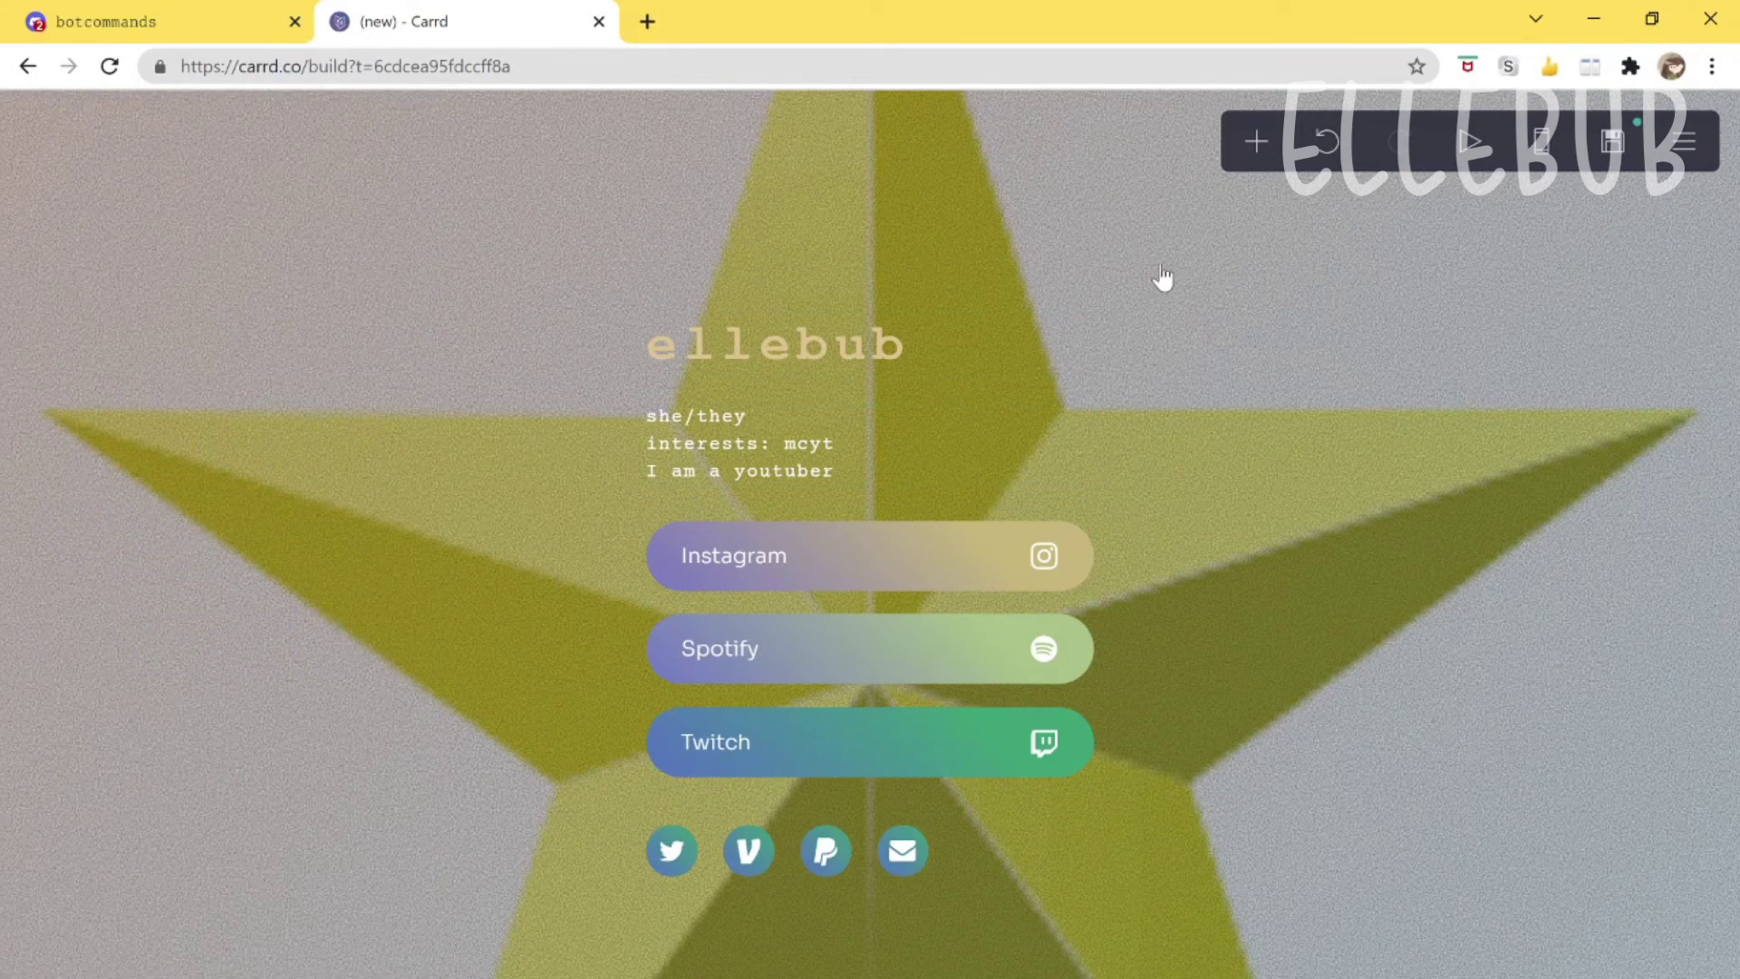
left_click(903, 850)
left_click(1203, 801)
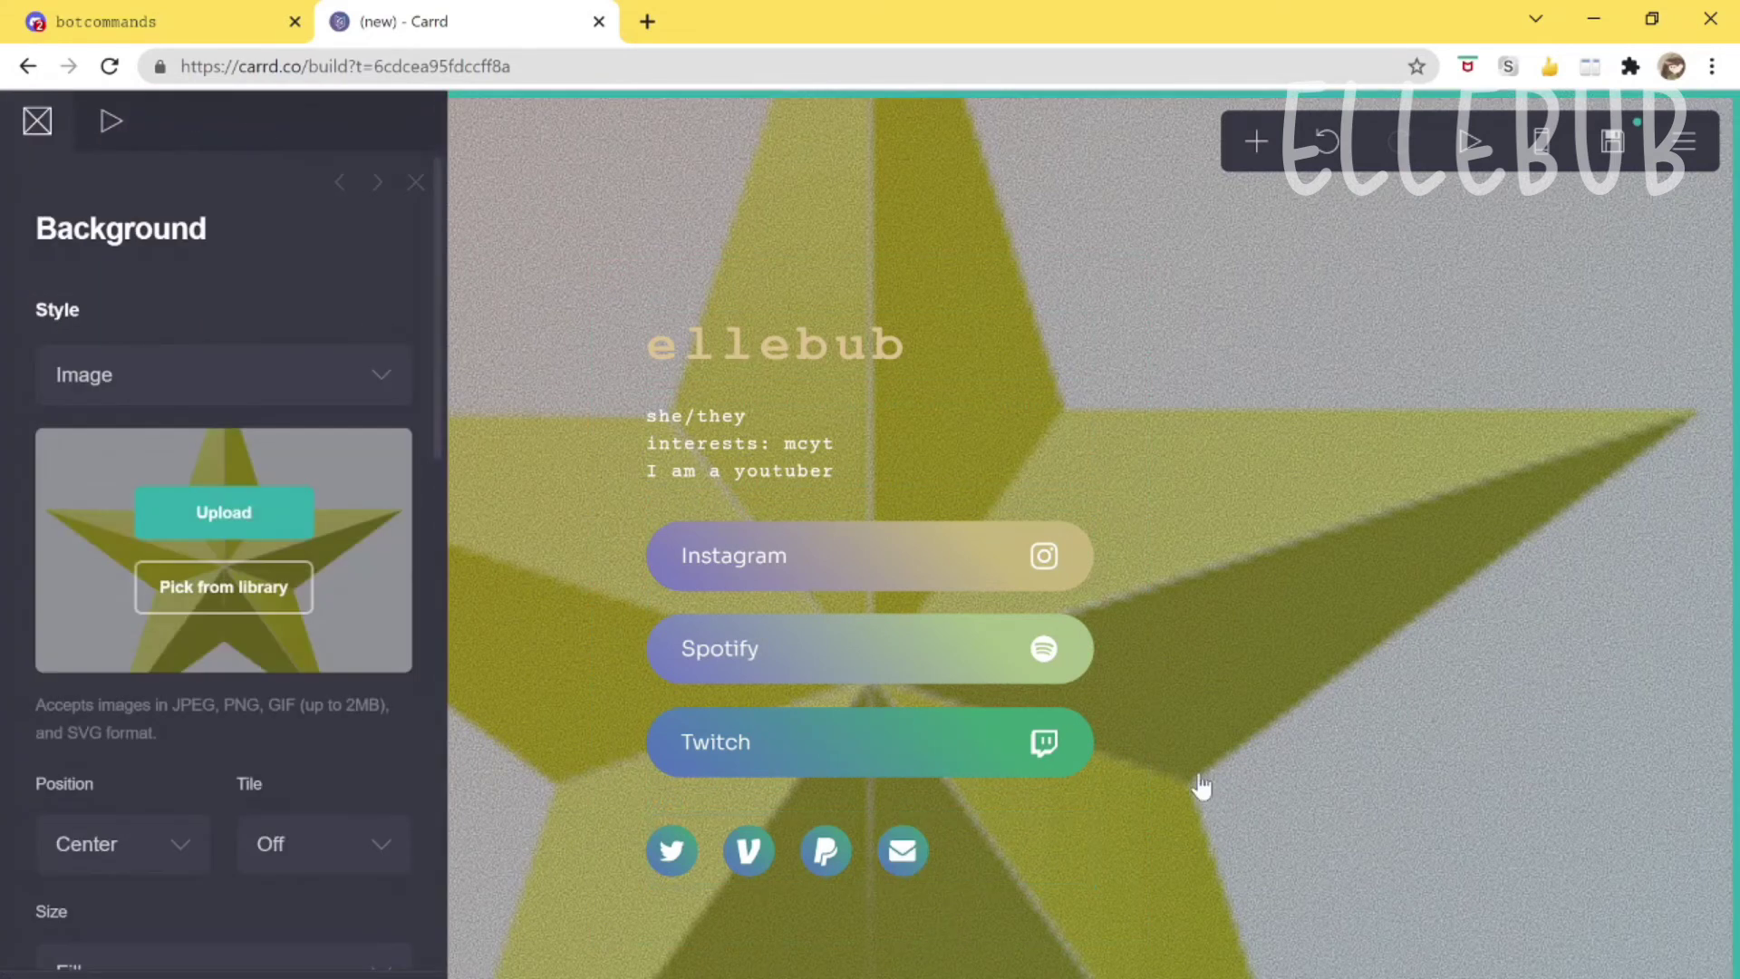
left_click(828, 693)
left_click(1091, 264)
key("Escape")
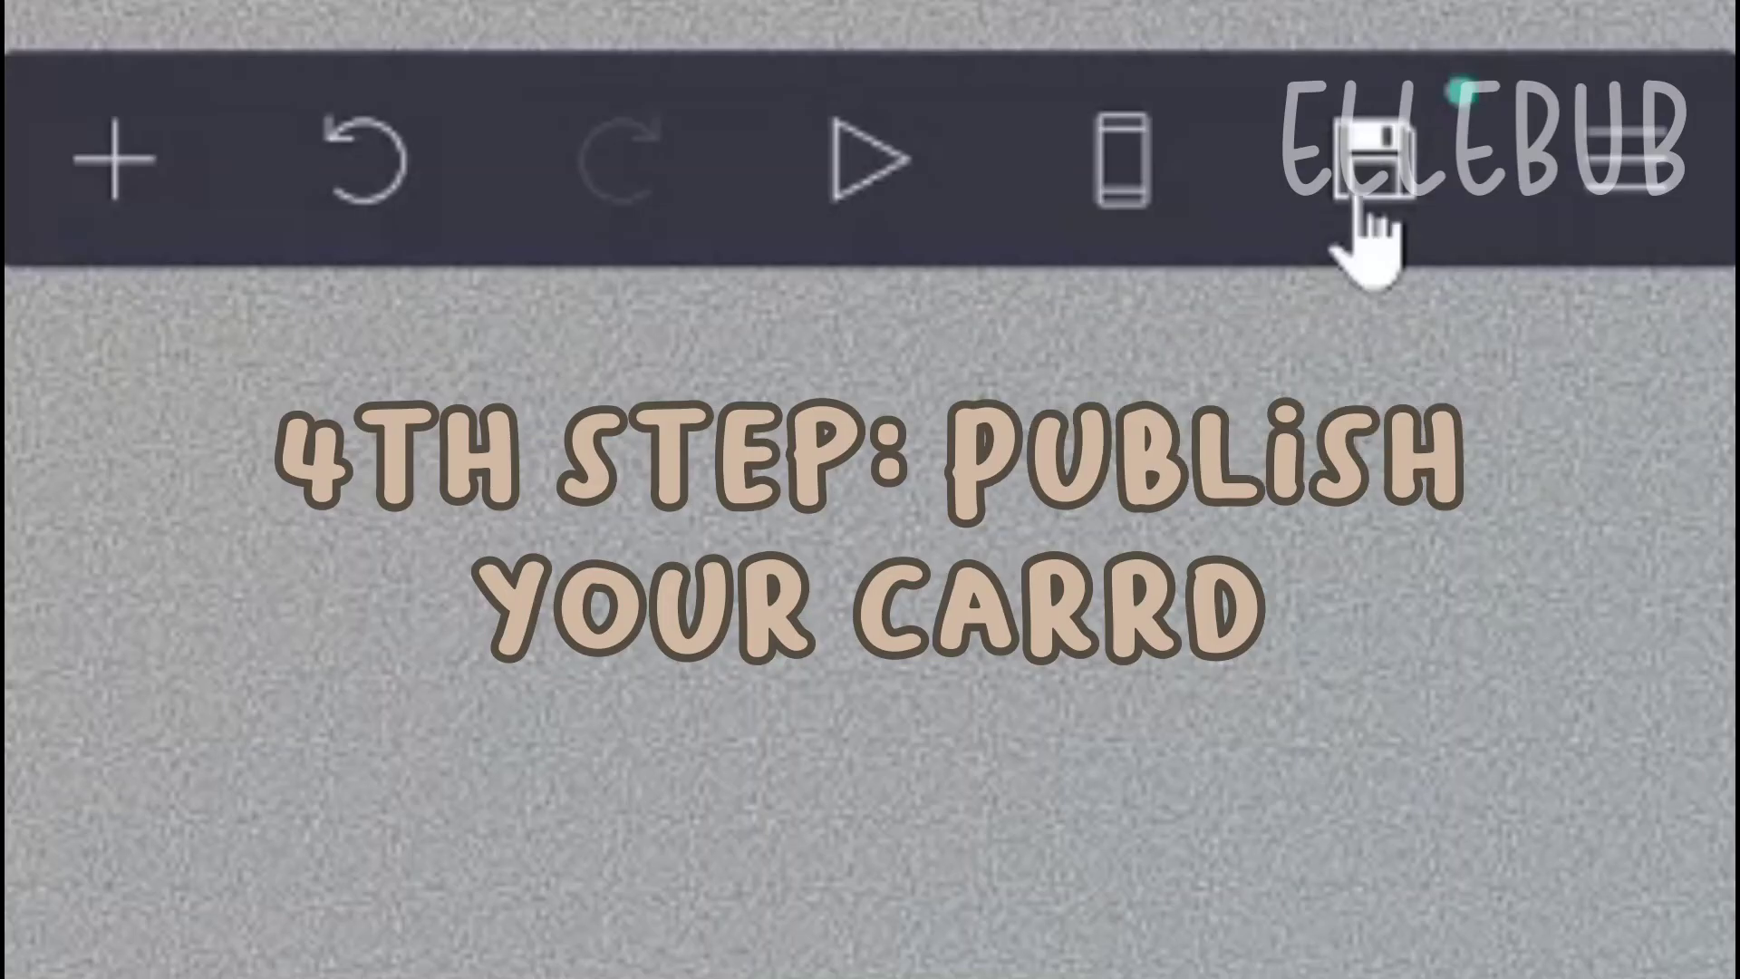
Open the site's publish settings and review the account, description and publishing action fields.
left_click(1367, 216)
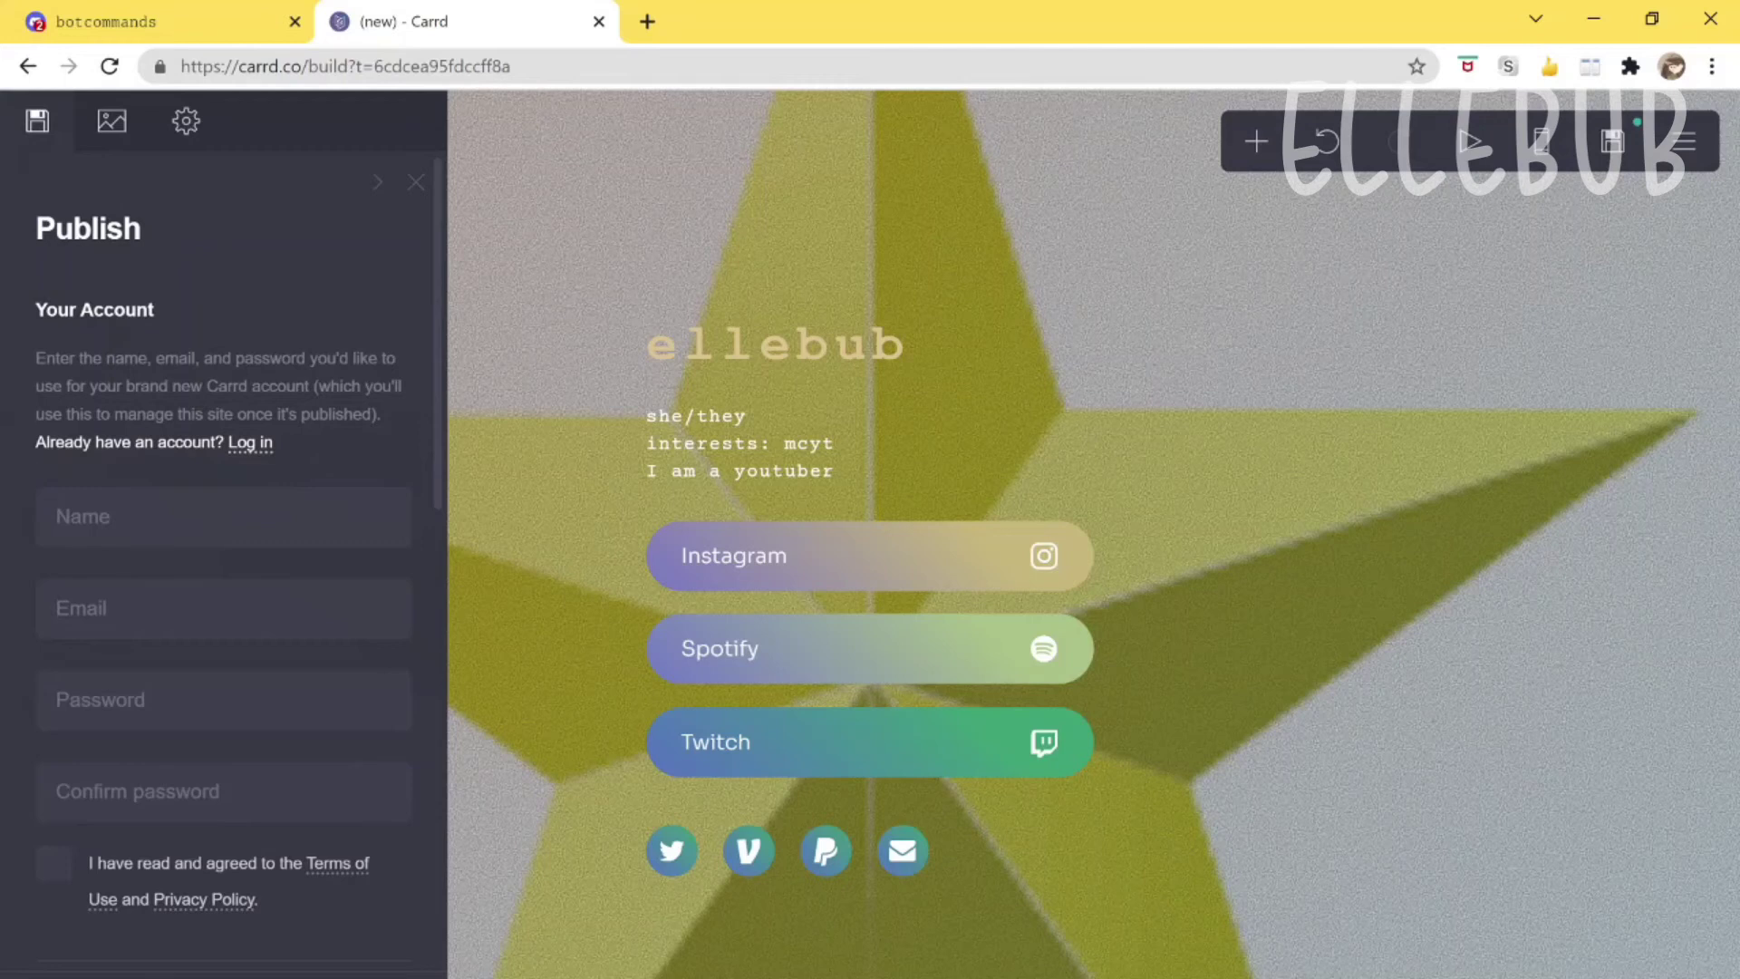
left_click(167, 516)
left_click(166, 648)
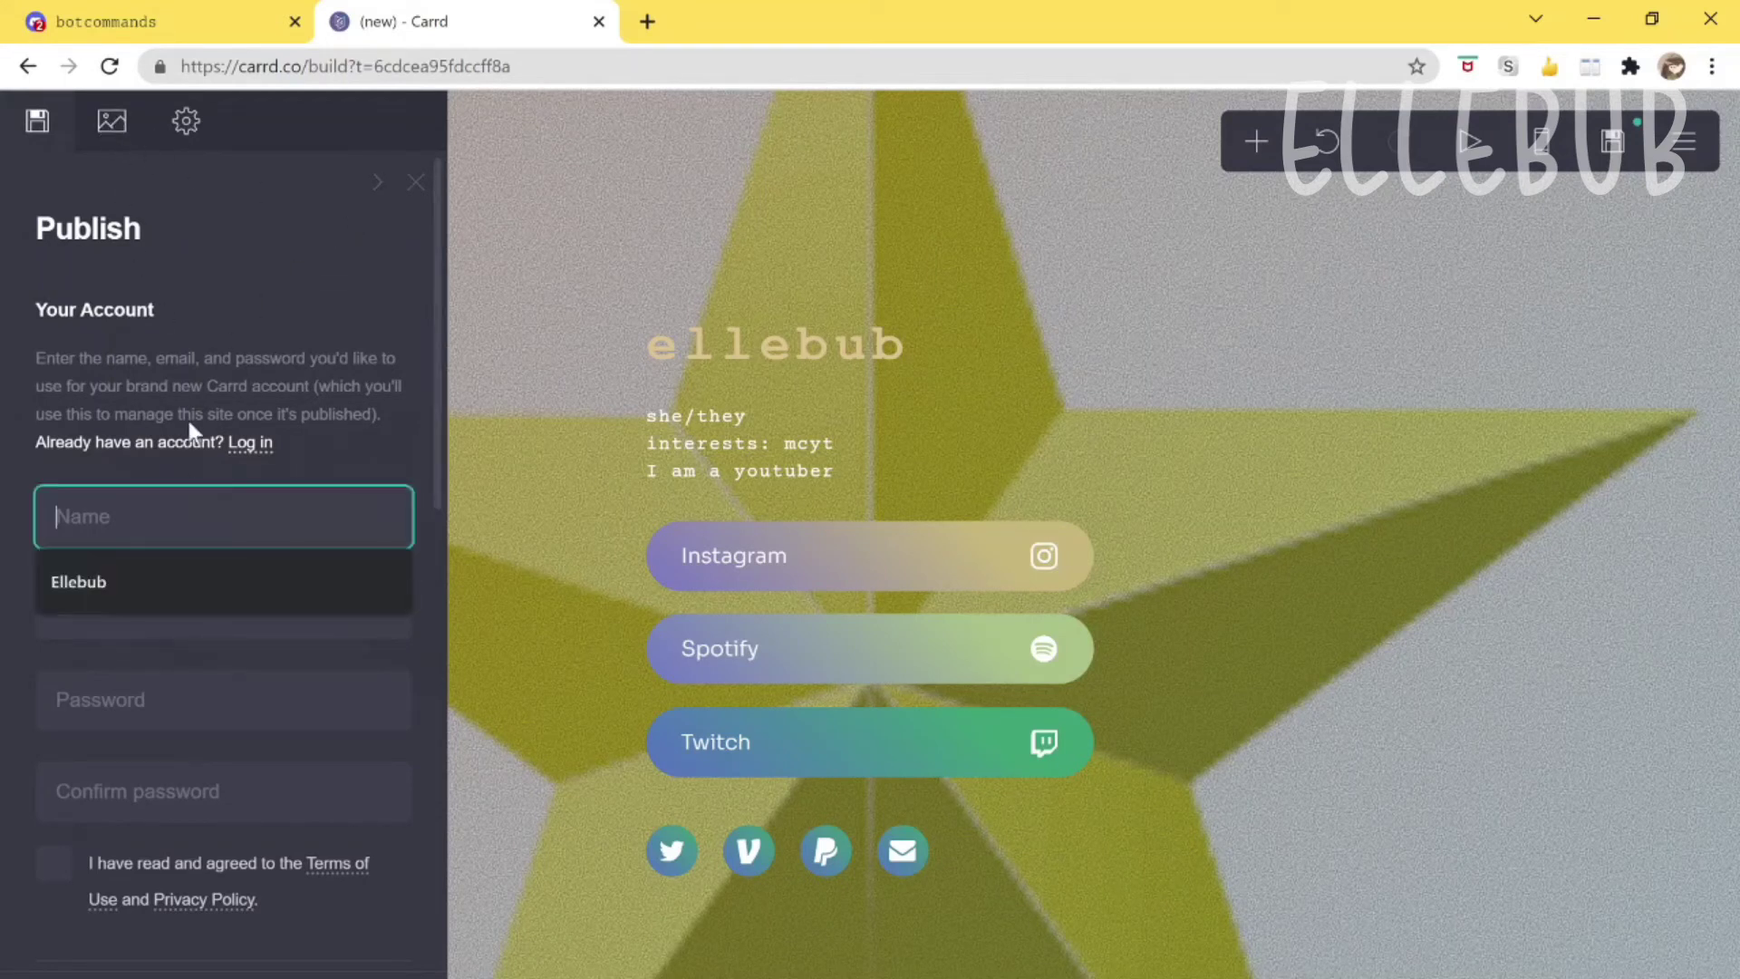
left_click(206, 408)
scroll(211, 404, "down", 10)
scroll(225, 422, "up", 10)
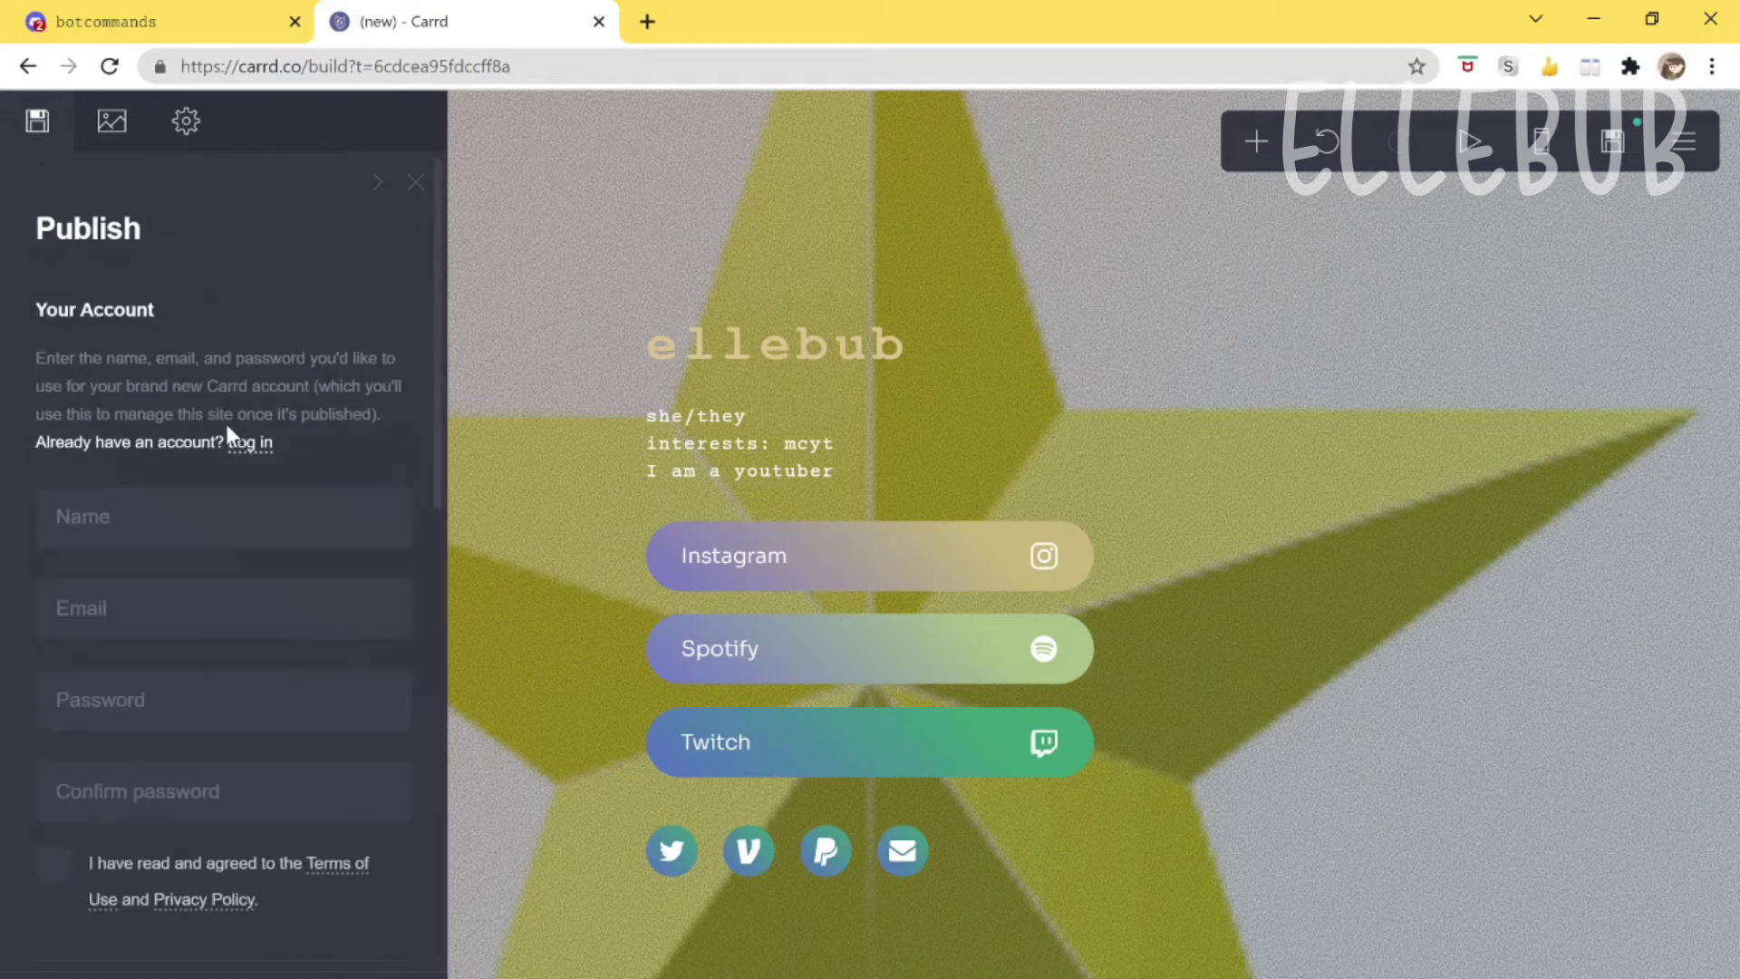
left_click(120, 127)
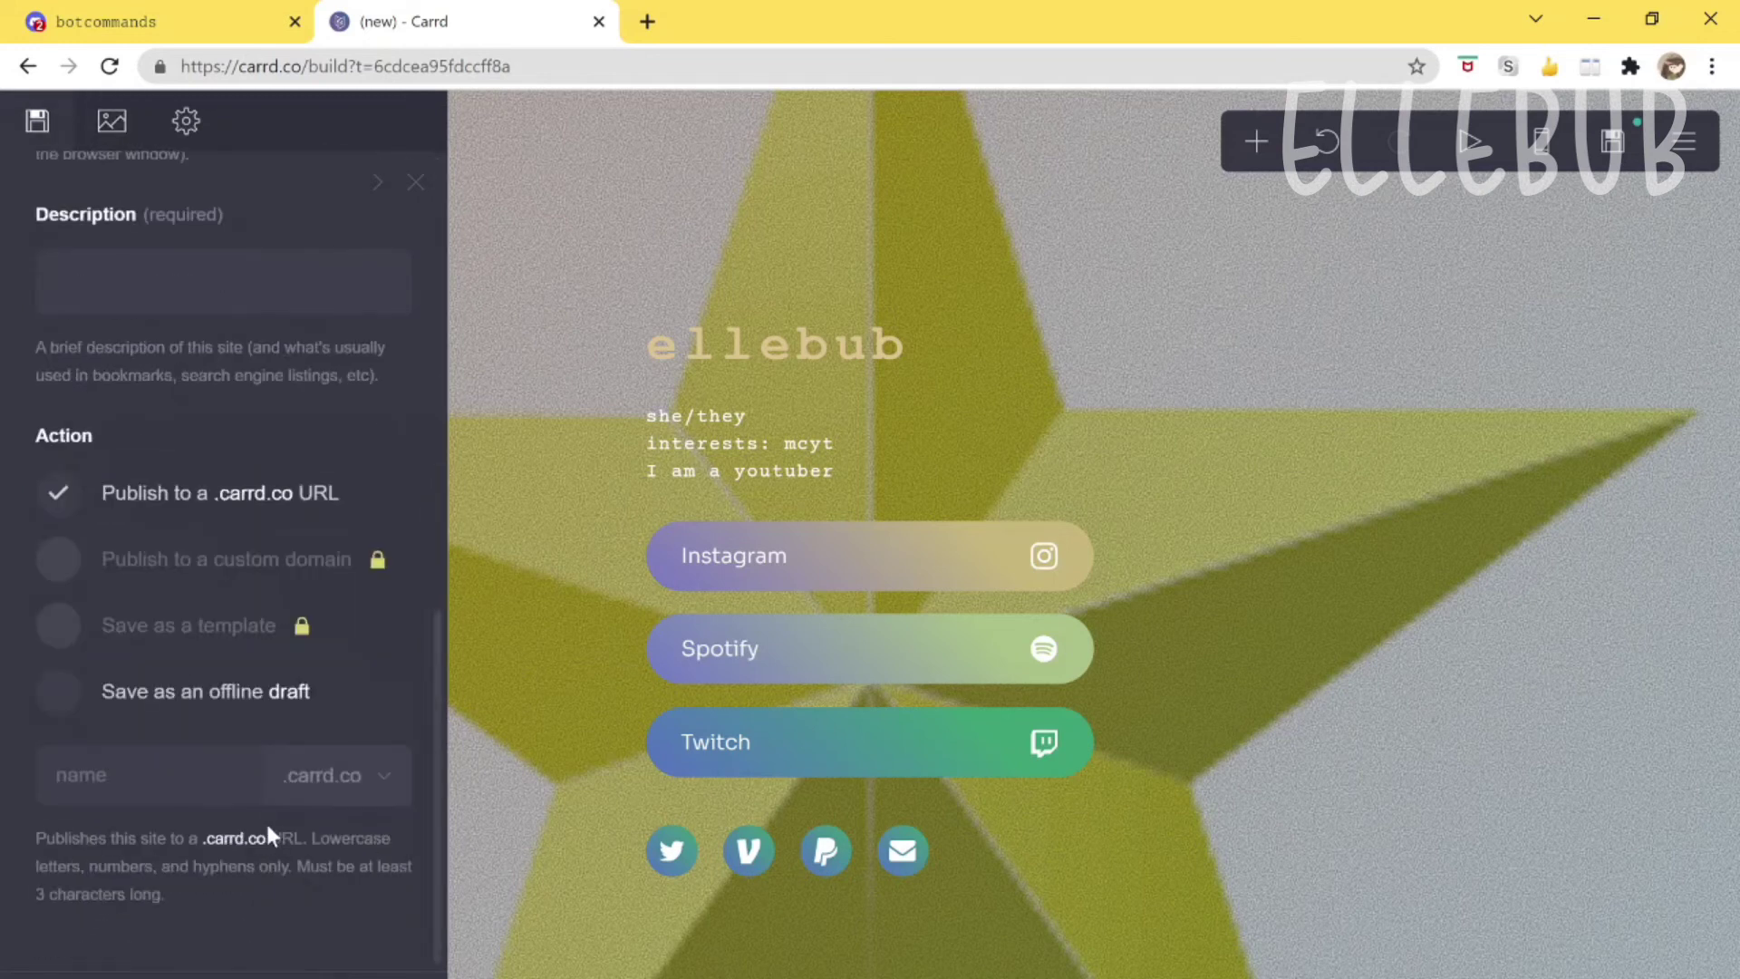
left_click(847, 555)
scroll(214, 671, "down", 5)
scroll(214, 672, "up", 5)
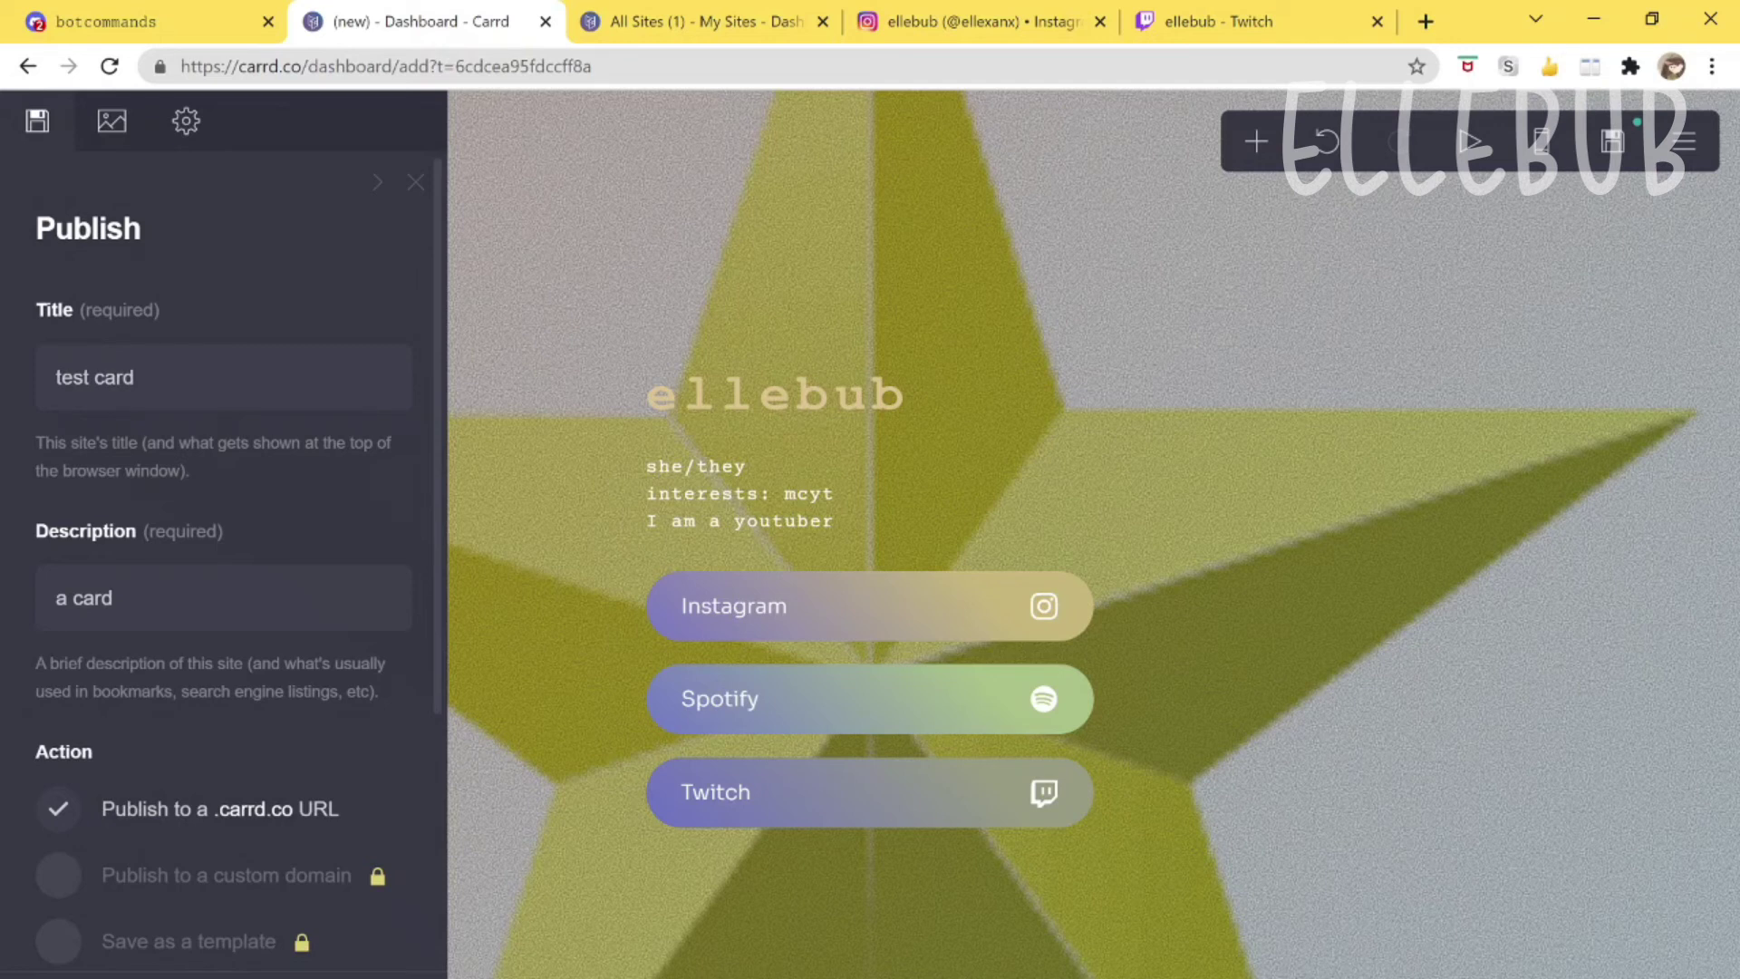
Examine the publishing options and the site name entered for the .carrd.co URL.
scroll(136, 852, "down", 4)
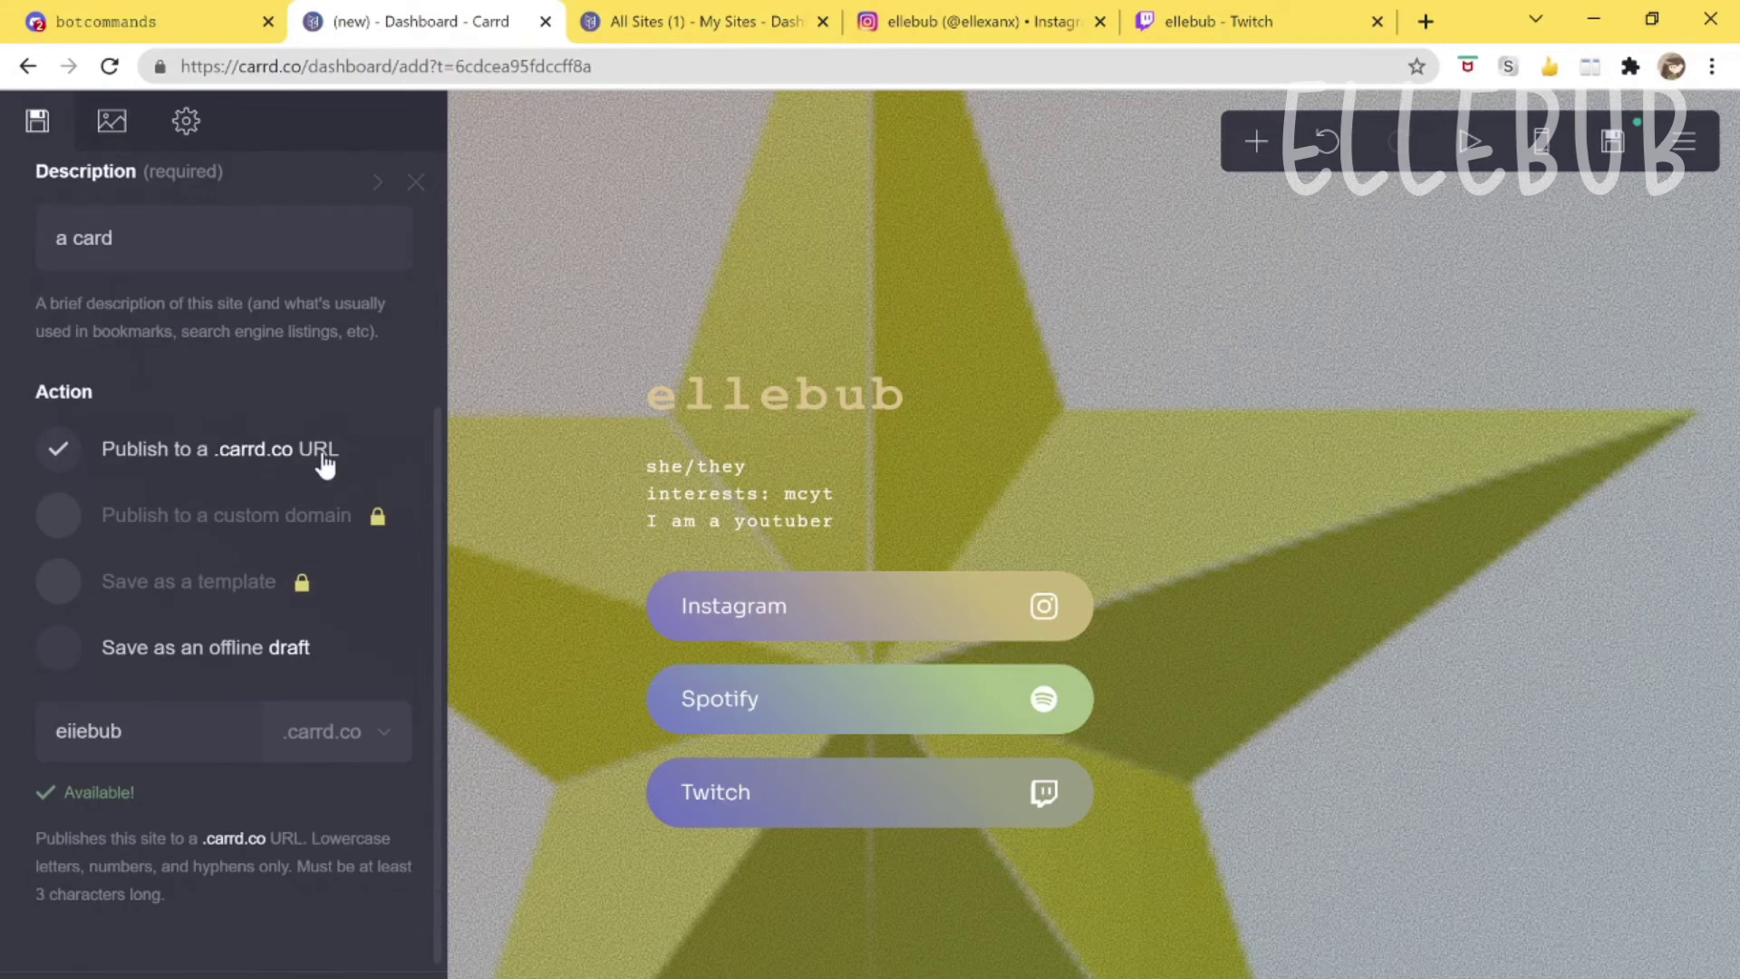
left_click(100, 730)
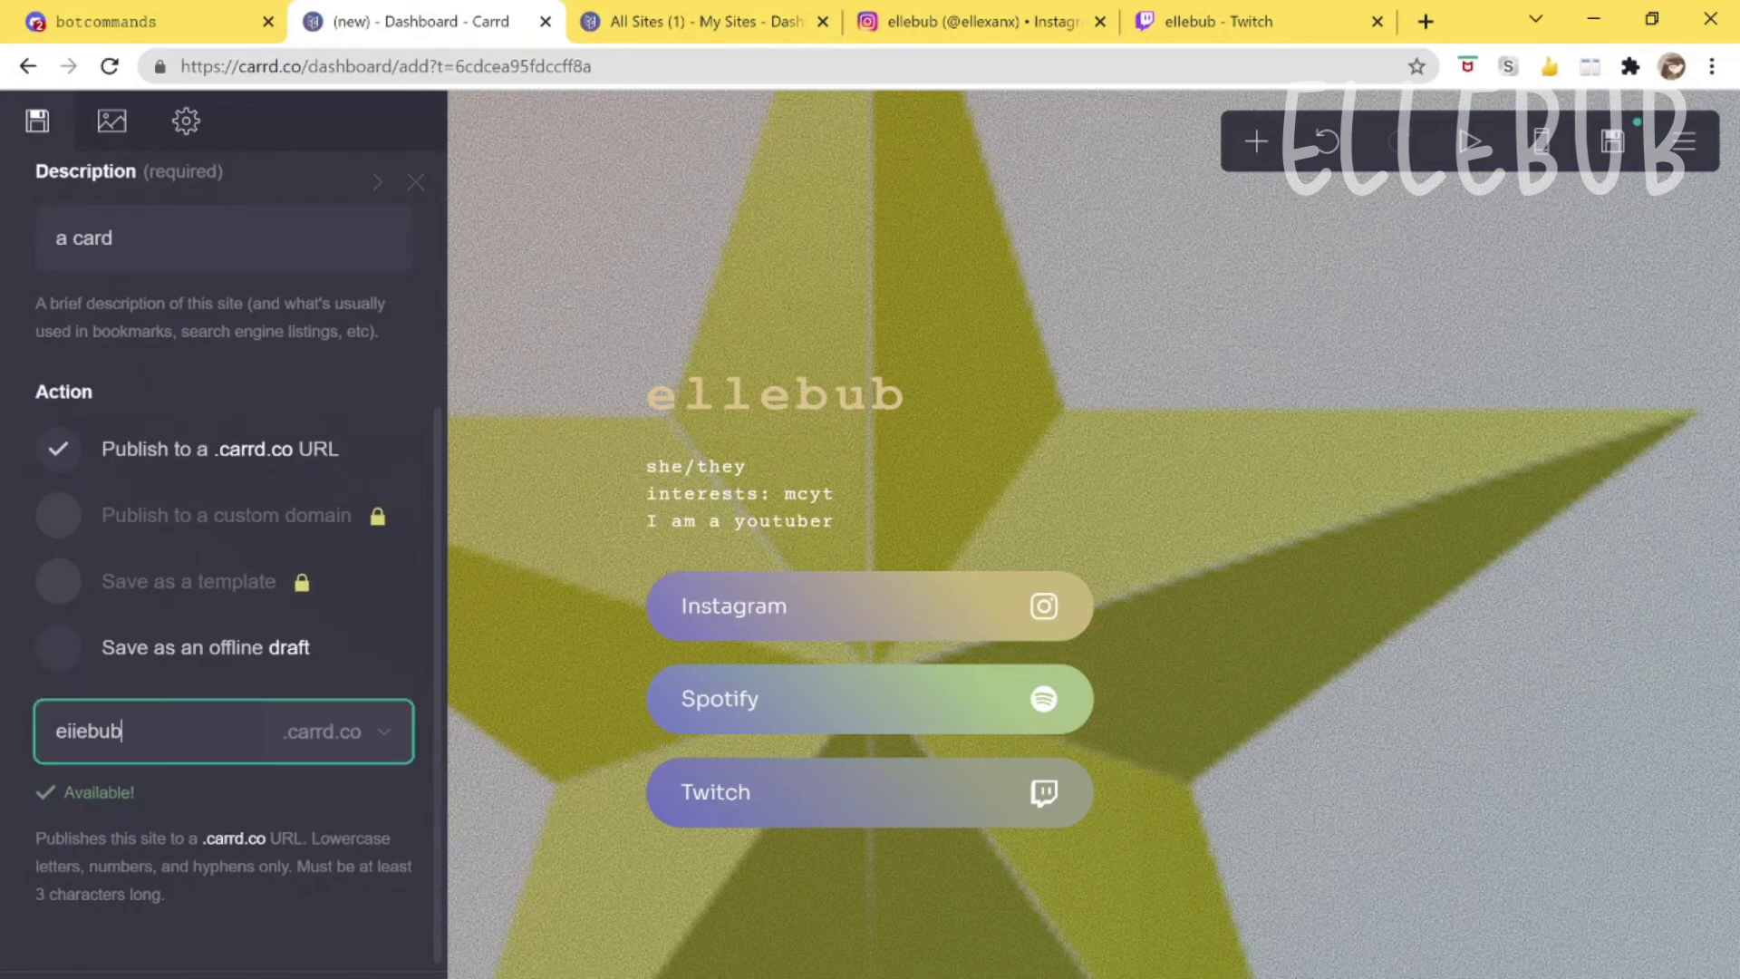
key("ctrl+a")
key("Right")
key("ctrl+a")
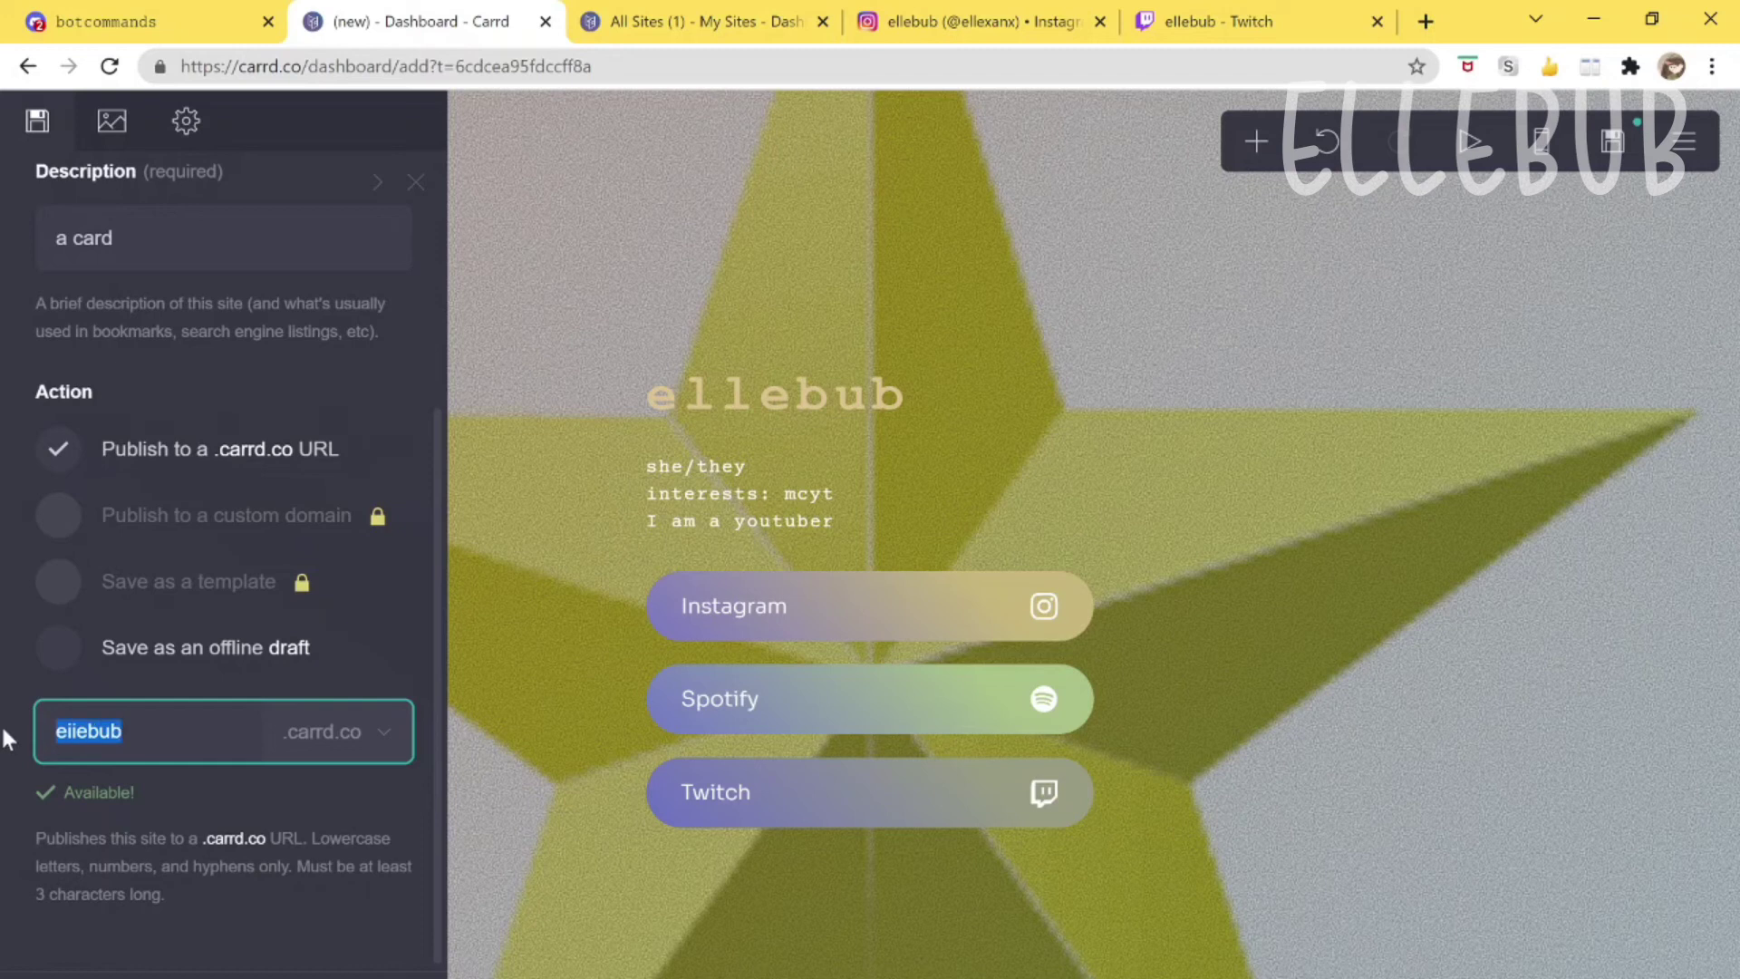
key("Right")
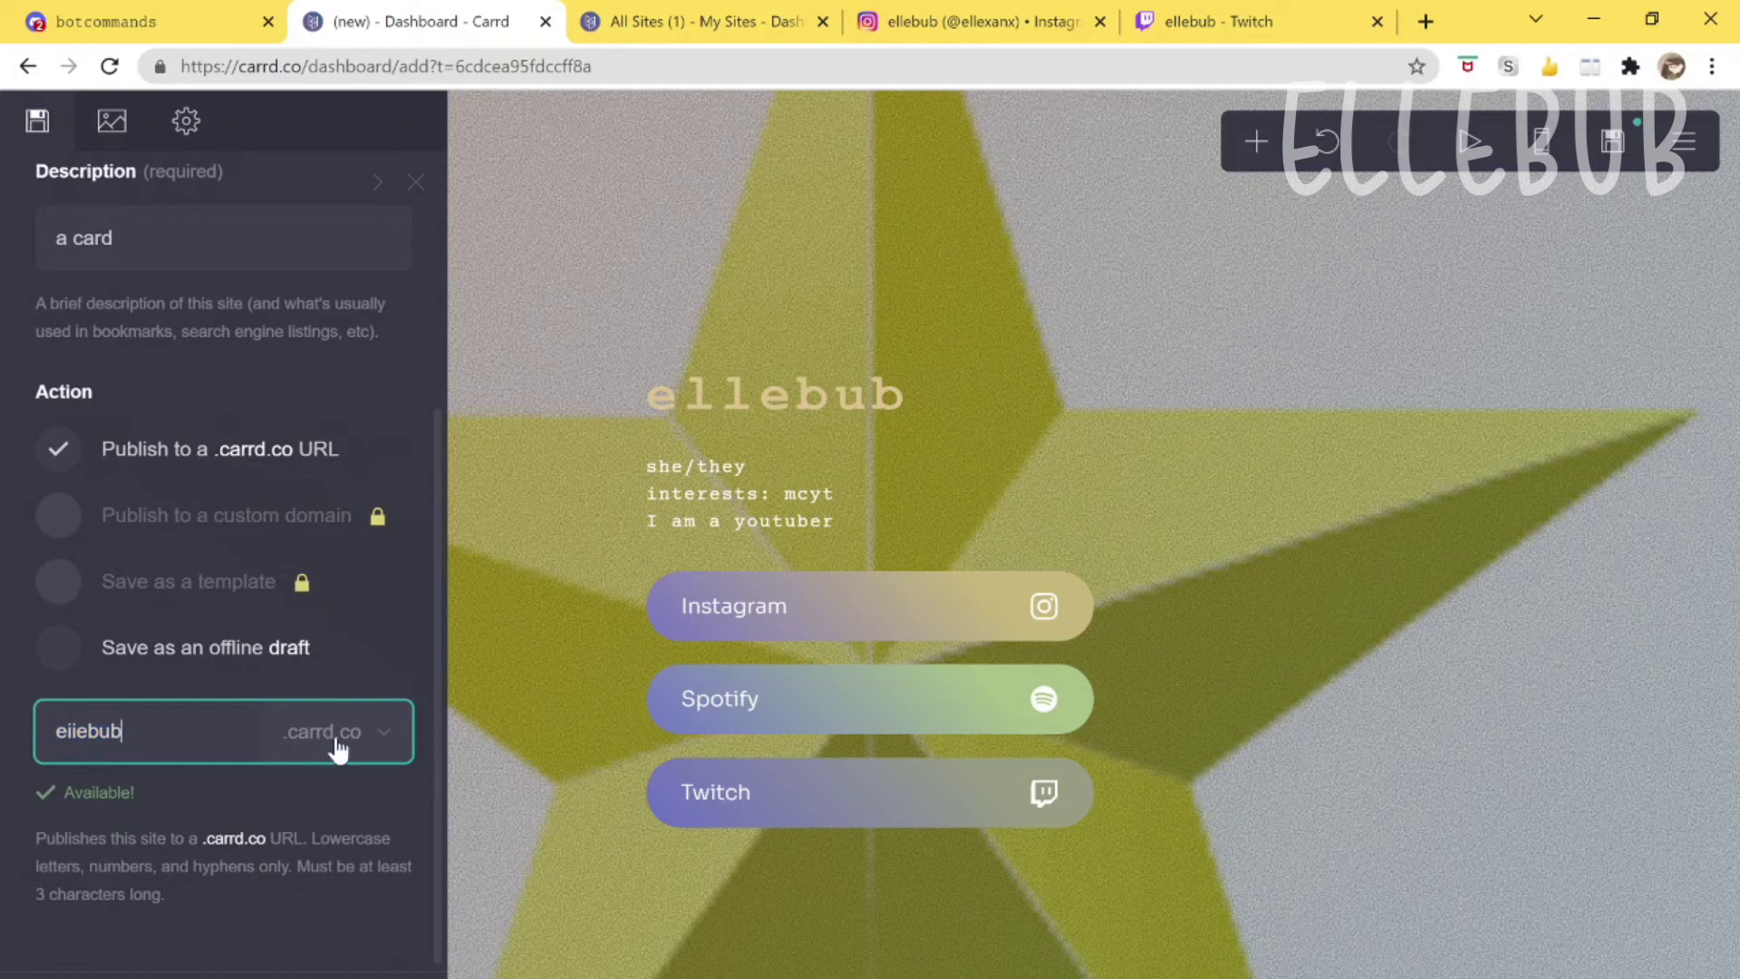
key("ctrl+a")
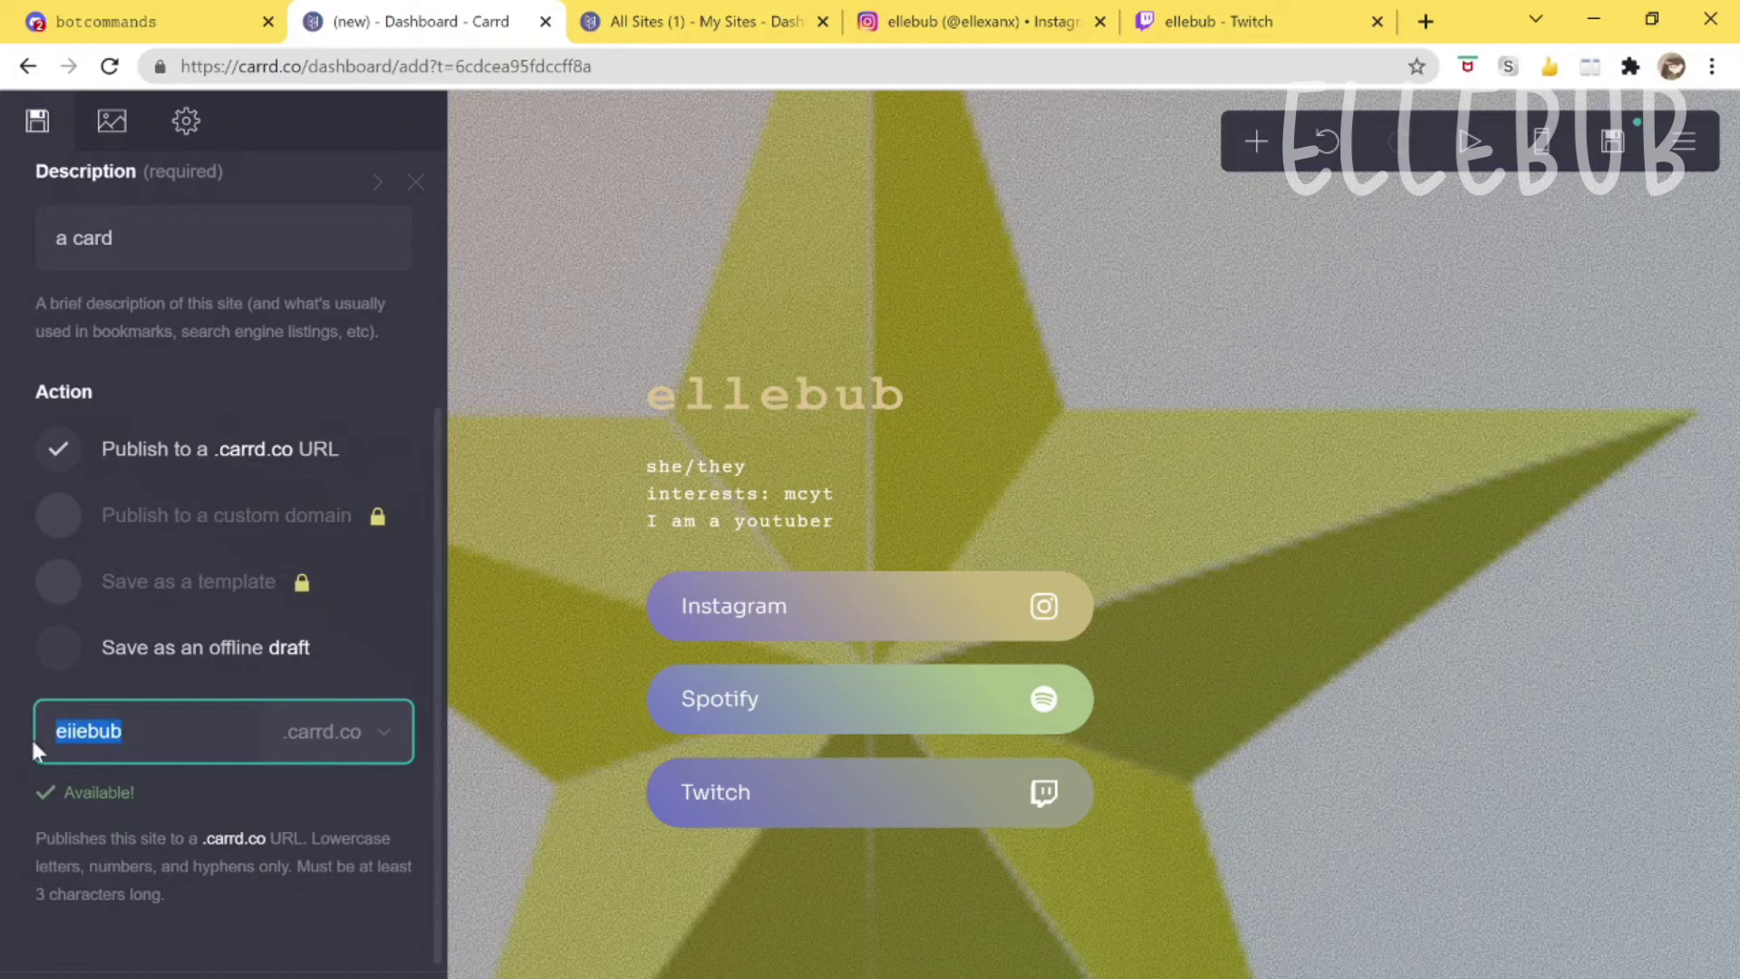
key("Right")
key("ctrl+a")
key("Right")
key("ctrl+a")
key("Right")
key("ctrl+a")
key("Right")
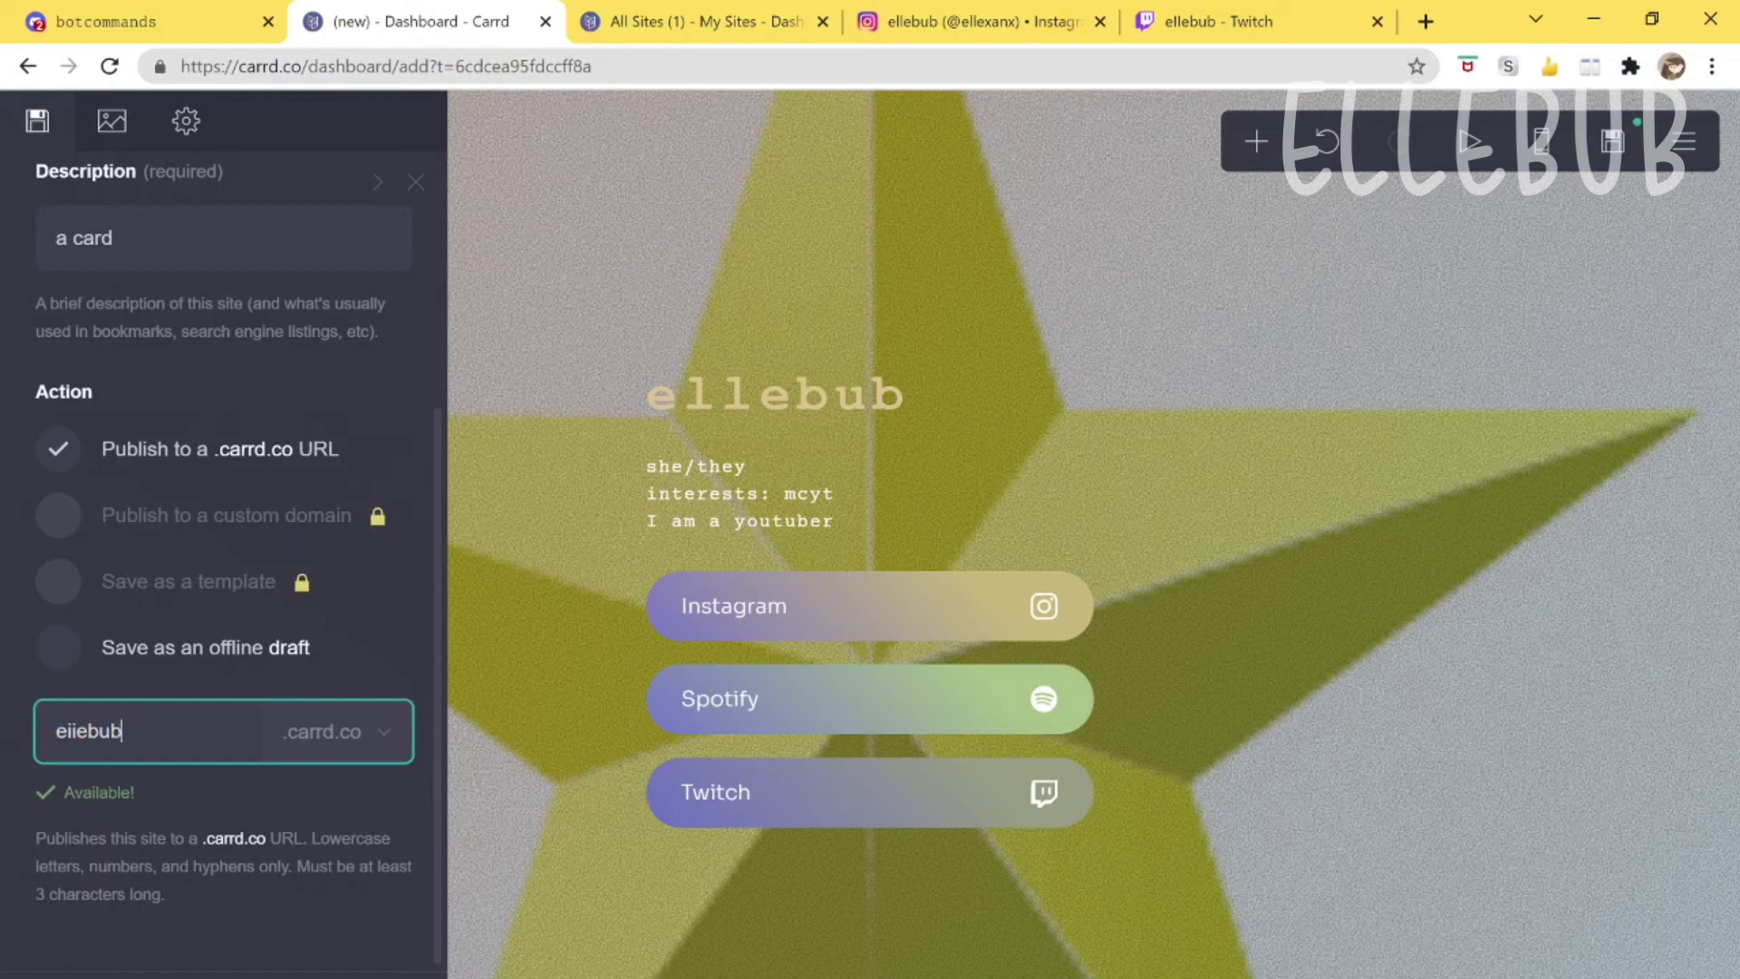
key("ctrl+a")
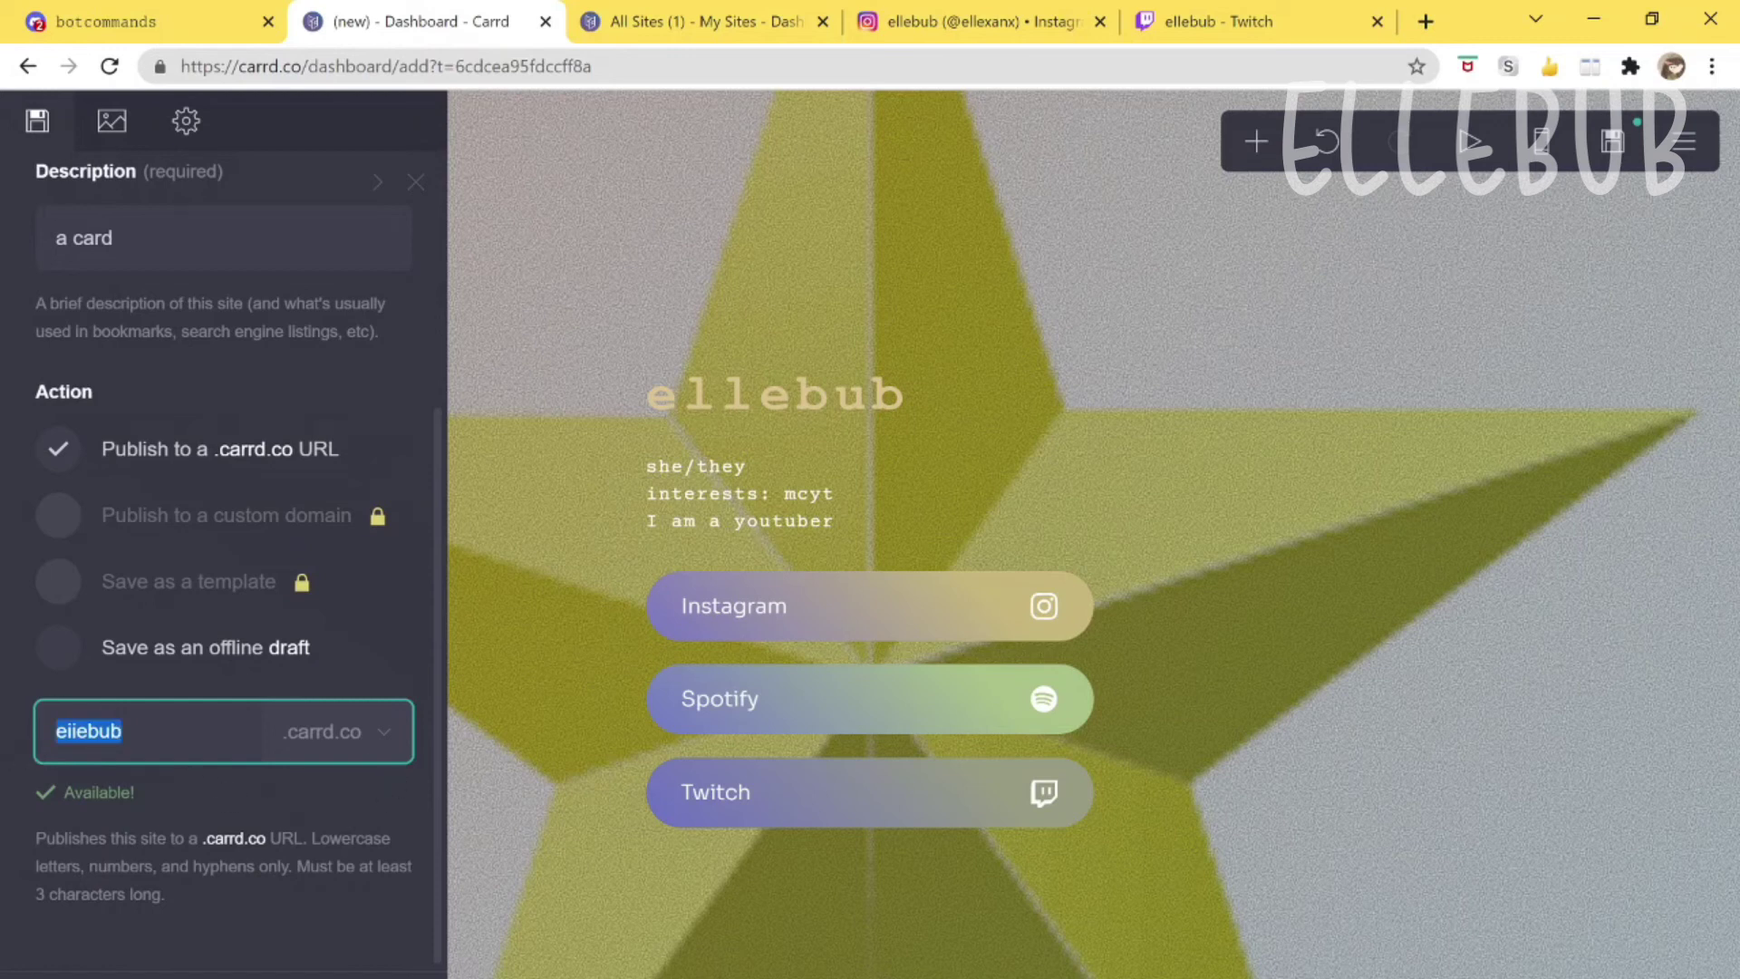
key("Right")
left_click(131, 802)
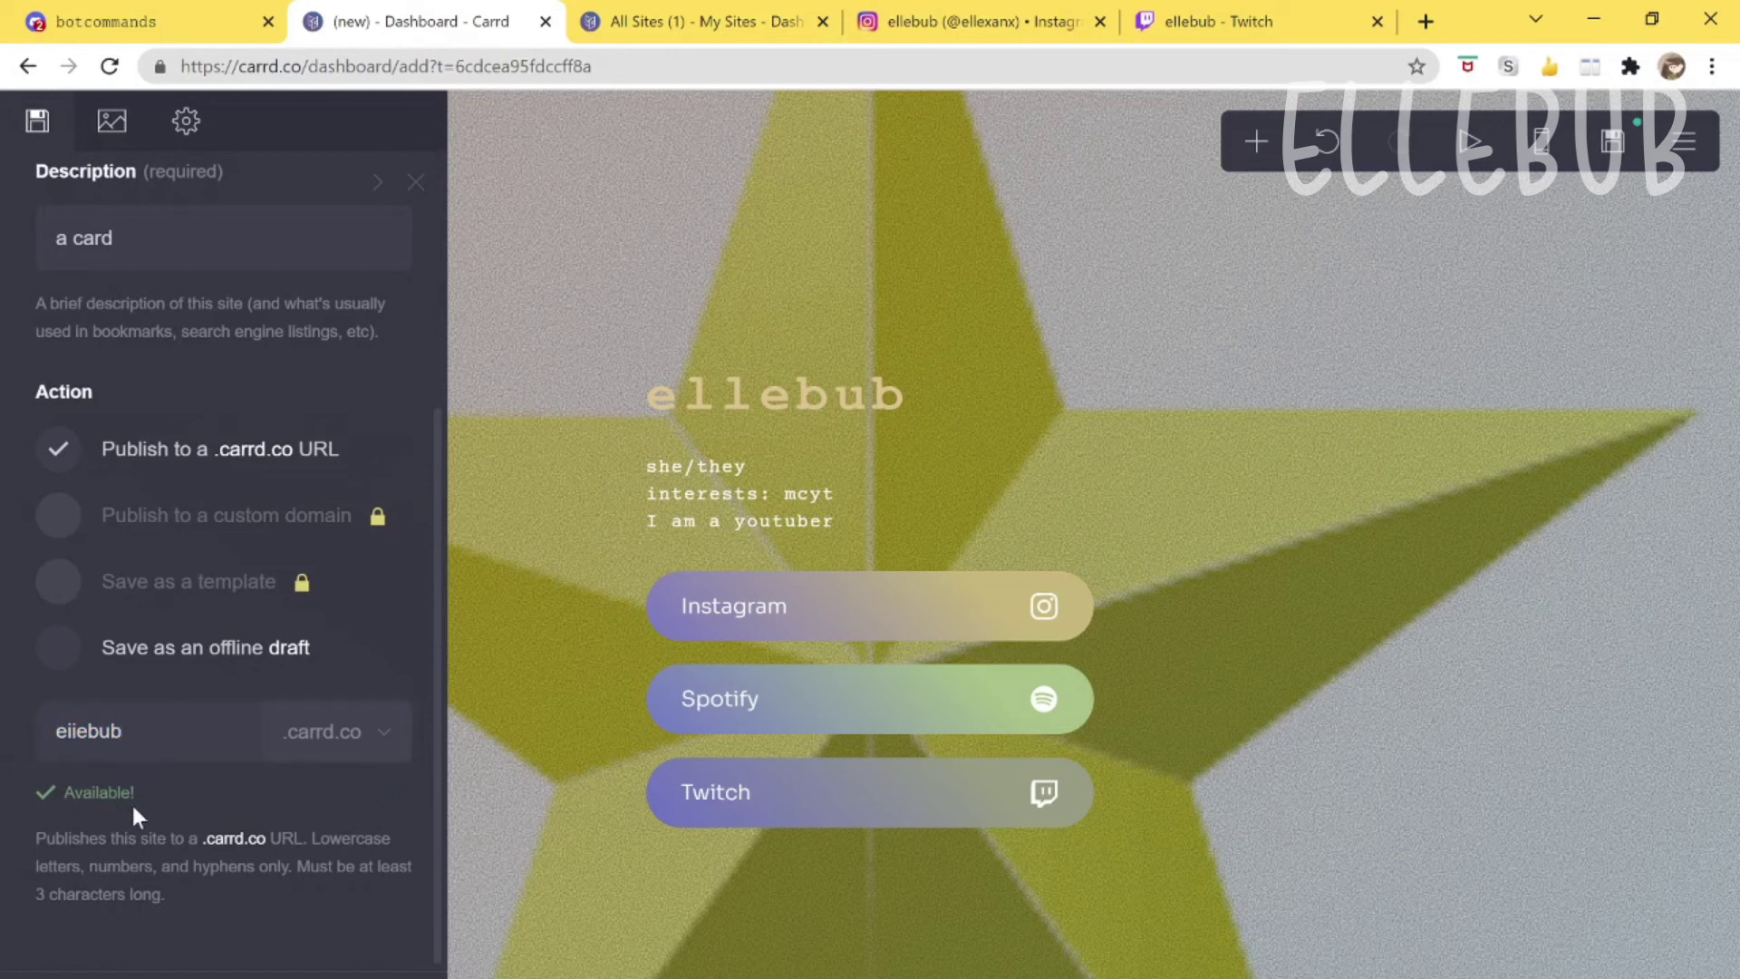
left_click(123, 730)
key("ctrl+a")
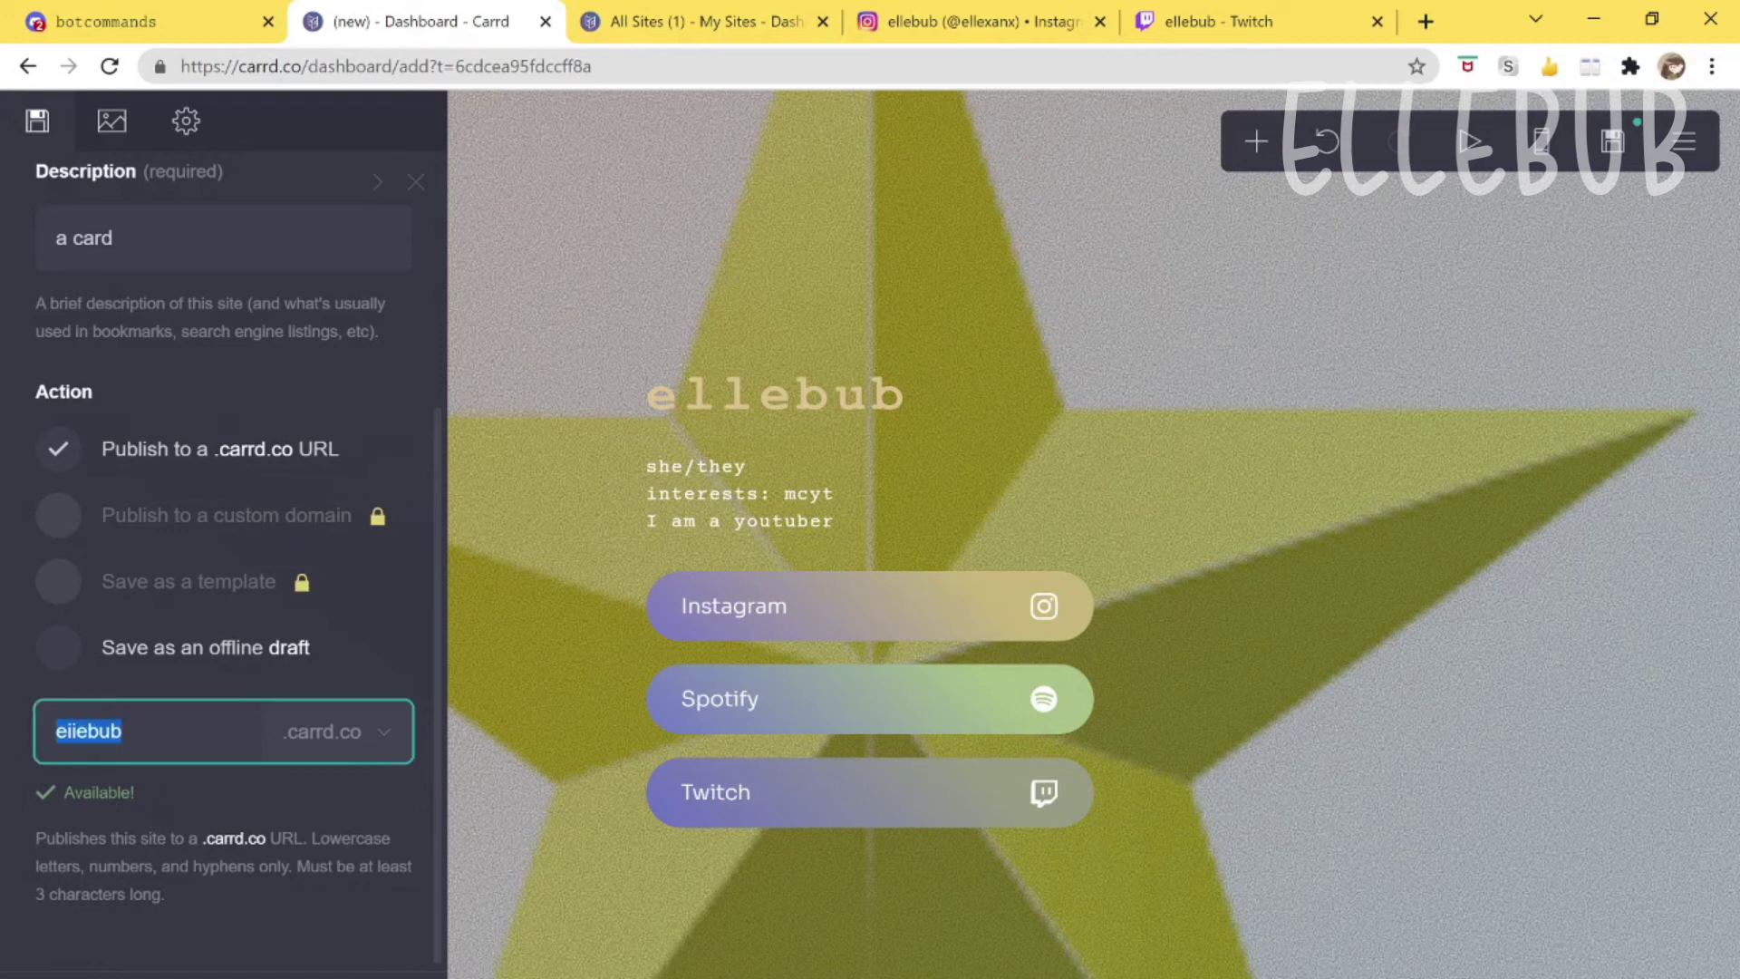
Keep eiiebub as the .carrd.co site name and publish the site to that URL.
key("Right")
key("ctrl+a")
key("Right")
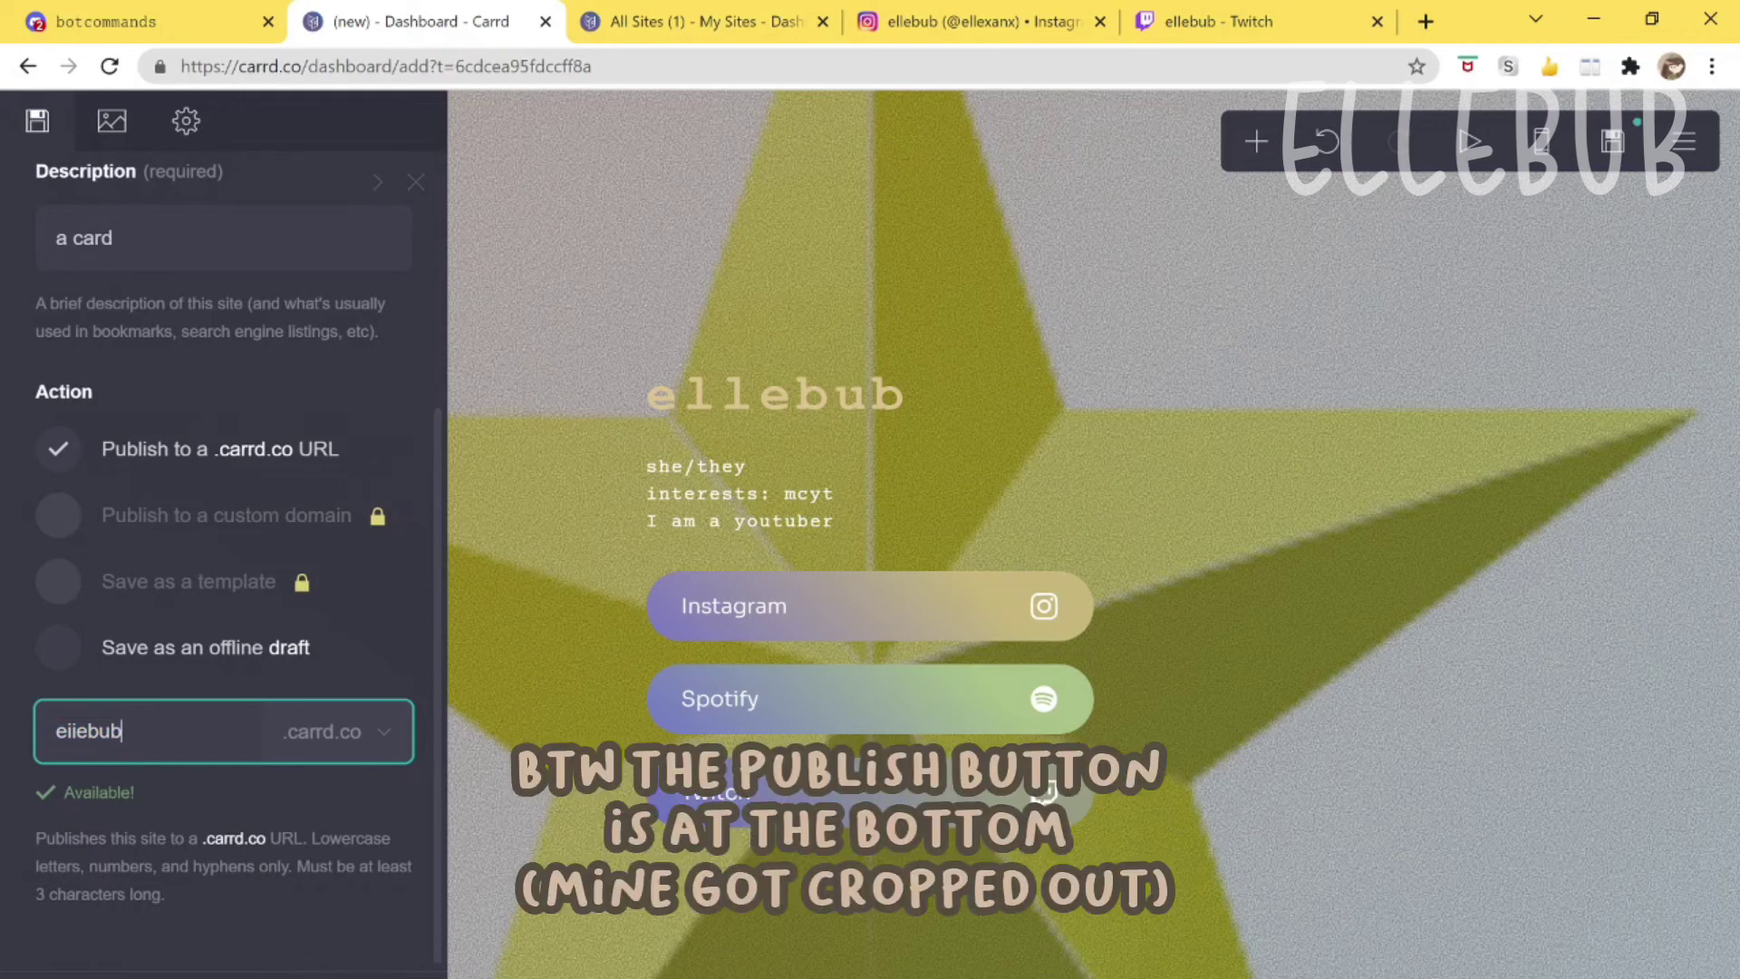
key("Return")
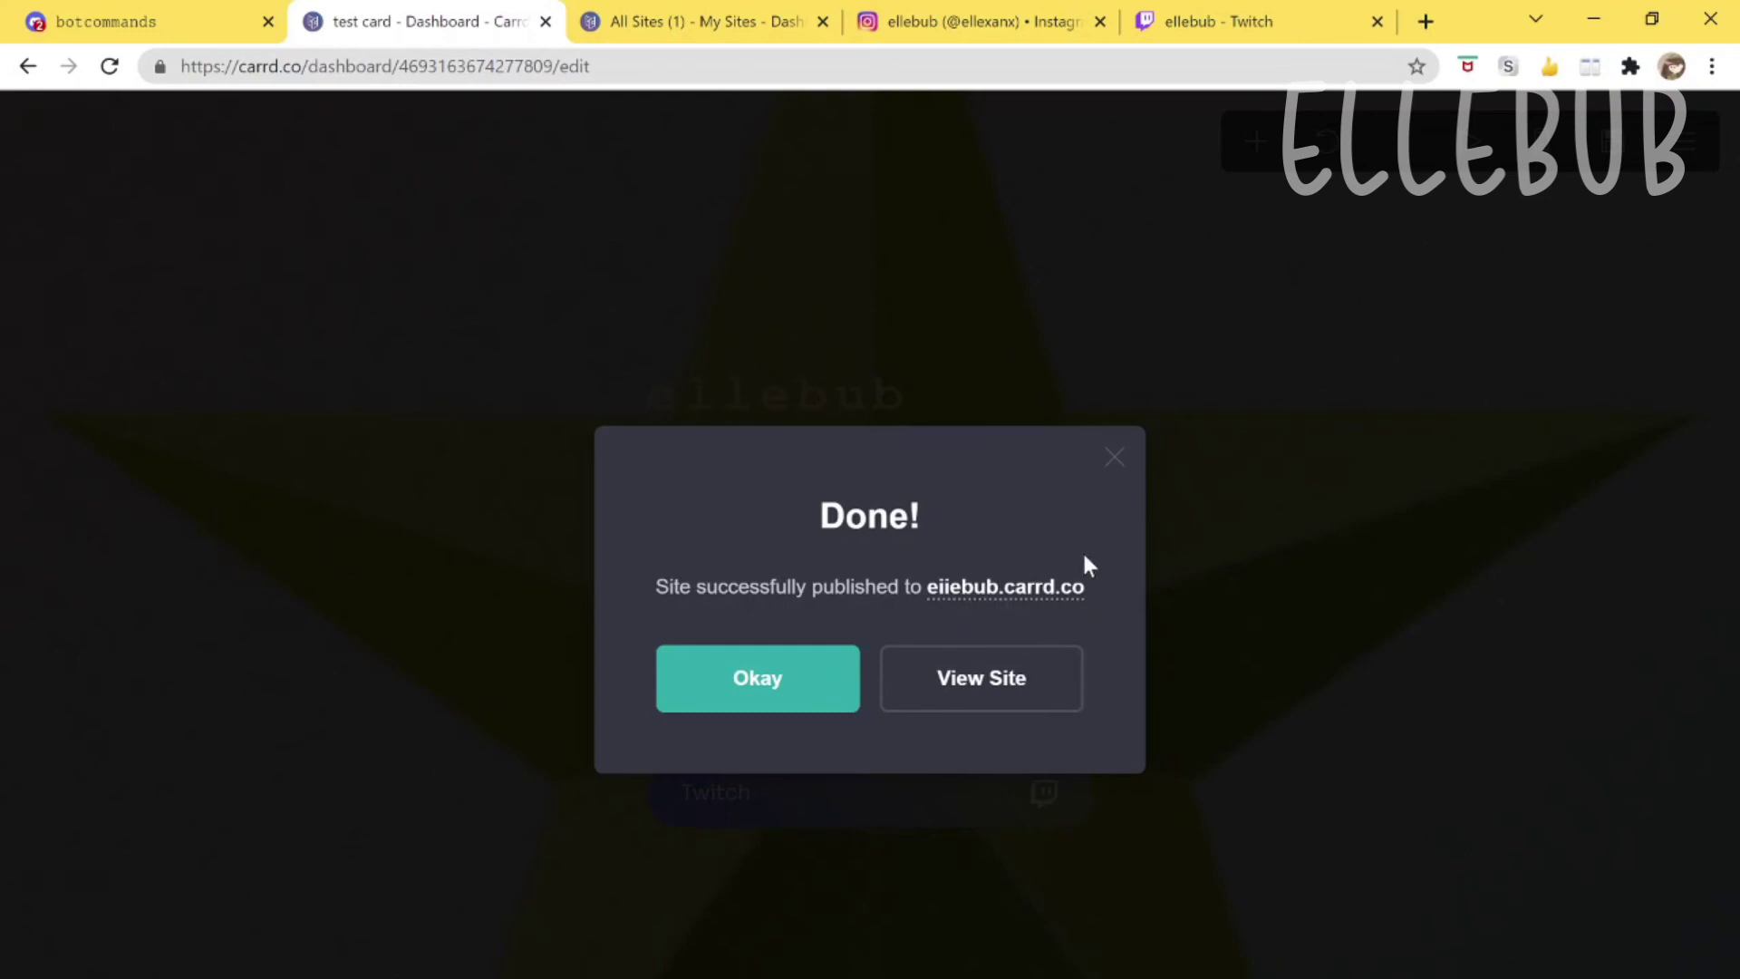
Open the published site at eiiebub.carrd.co and check its title text.
left_click(1015, 589)
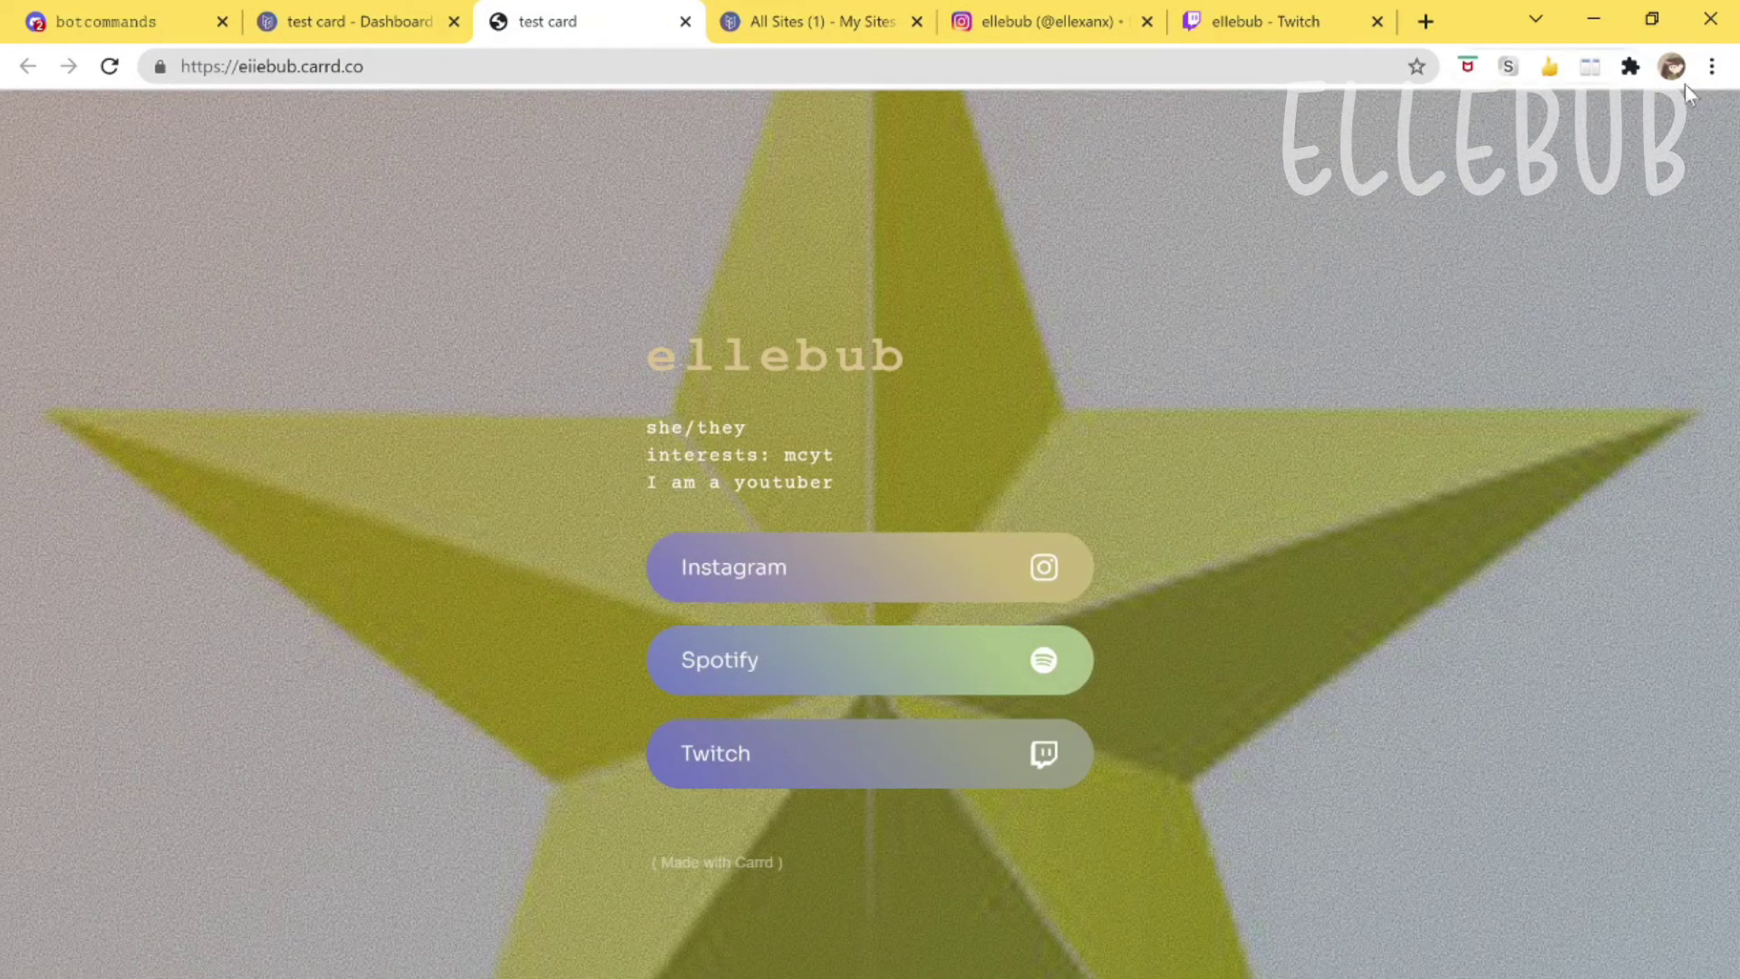
left_click_drag(632, 356, 976, 358)
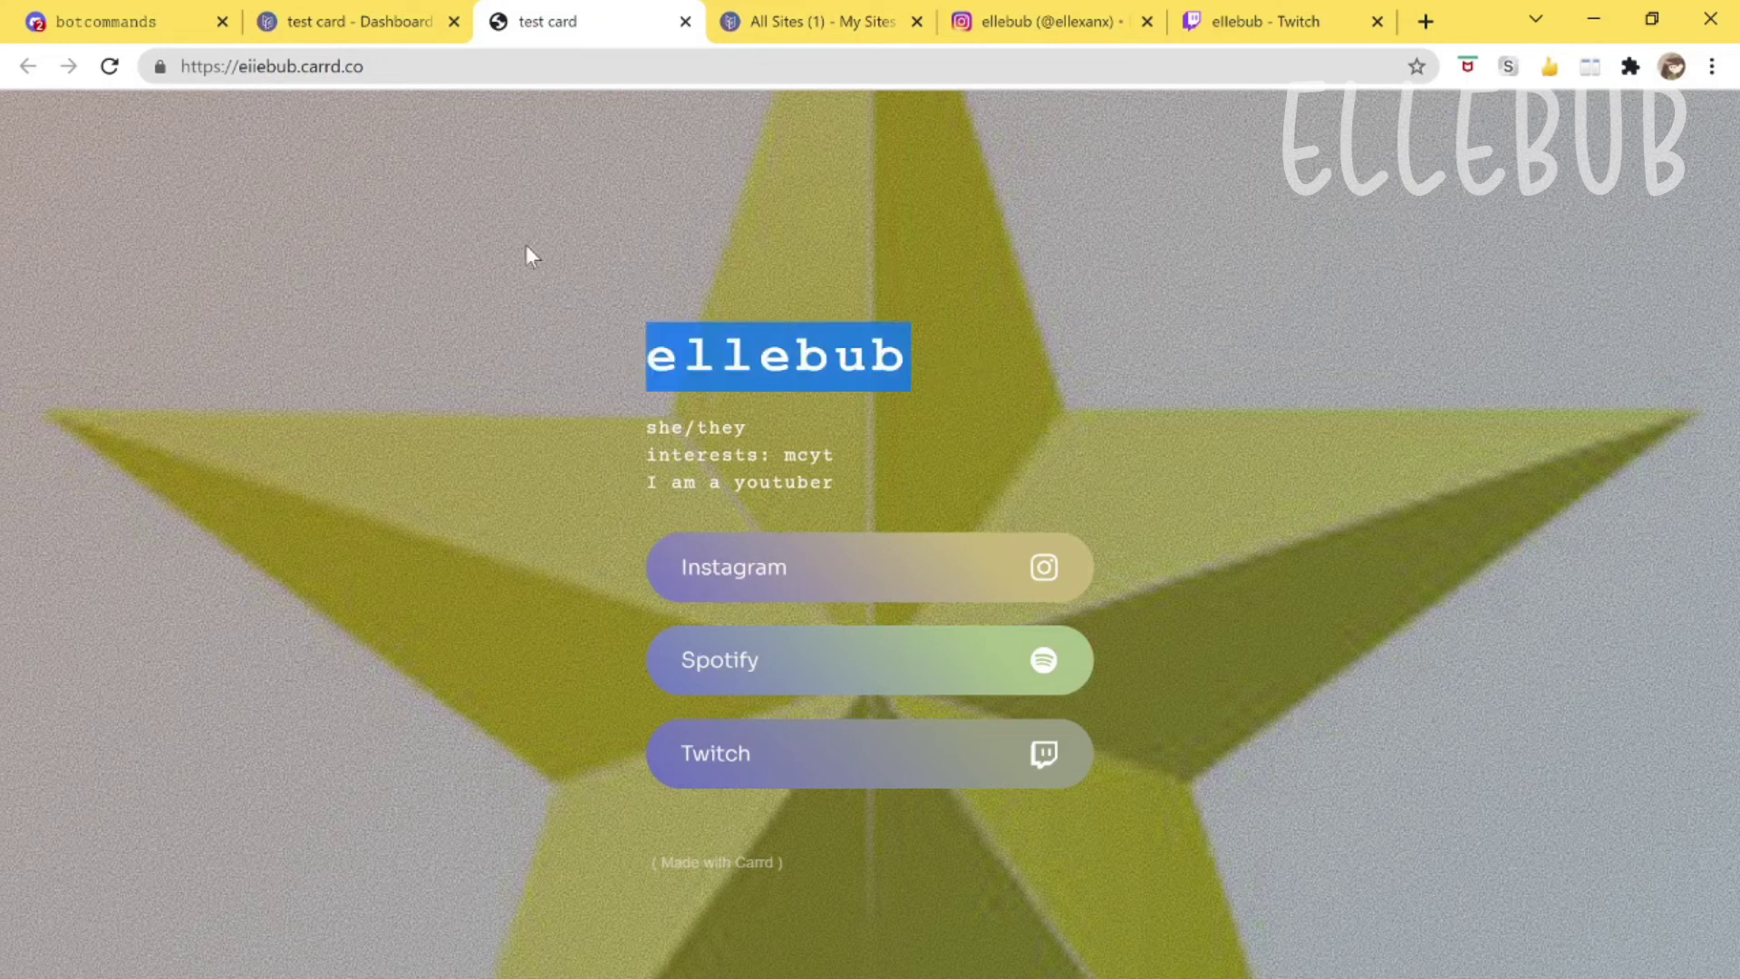
left_click(616, 235)
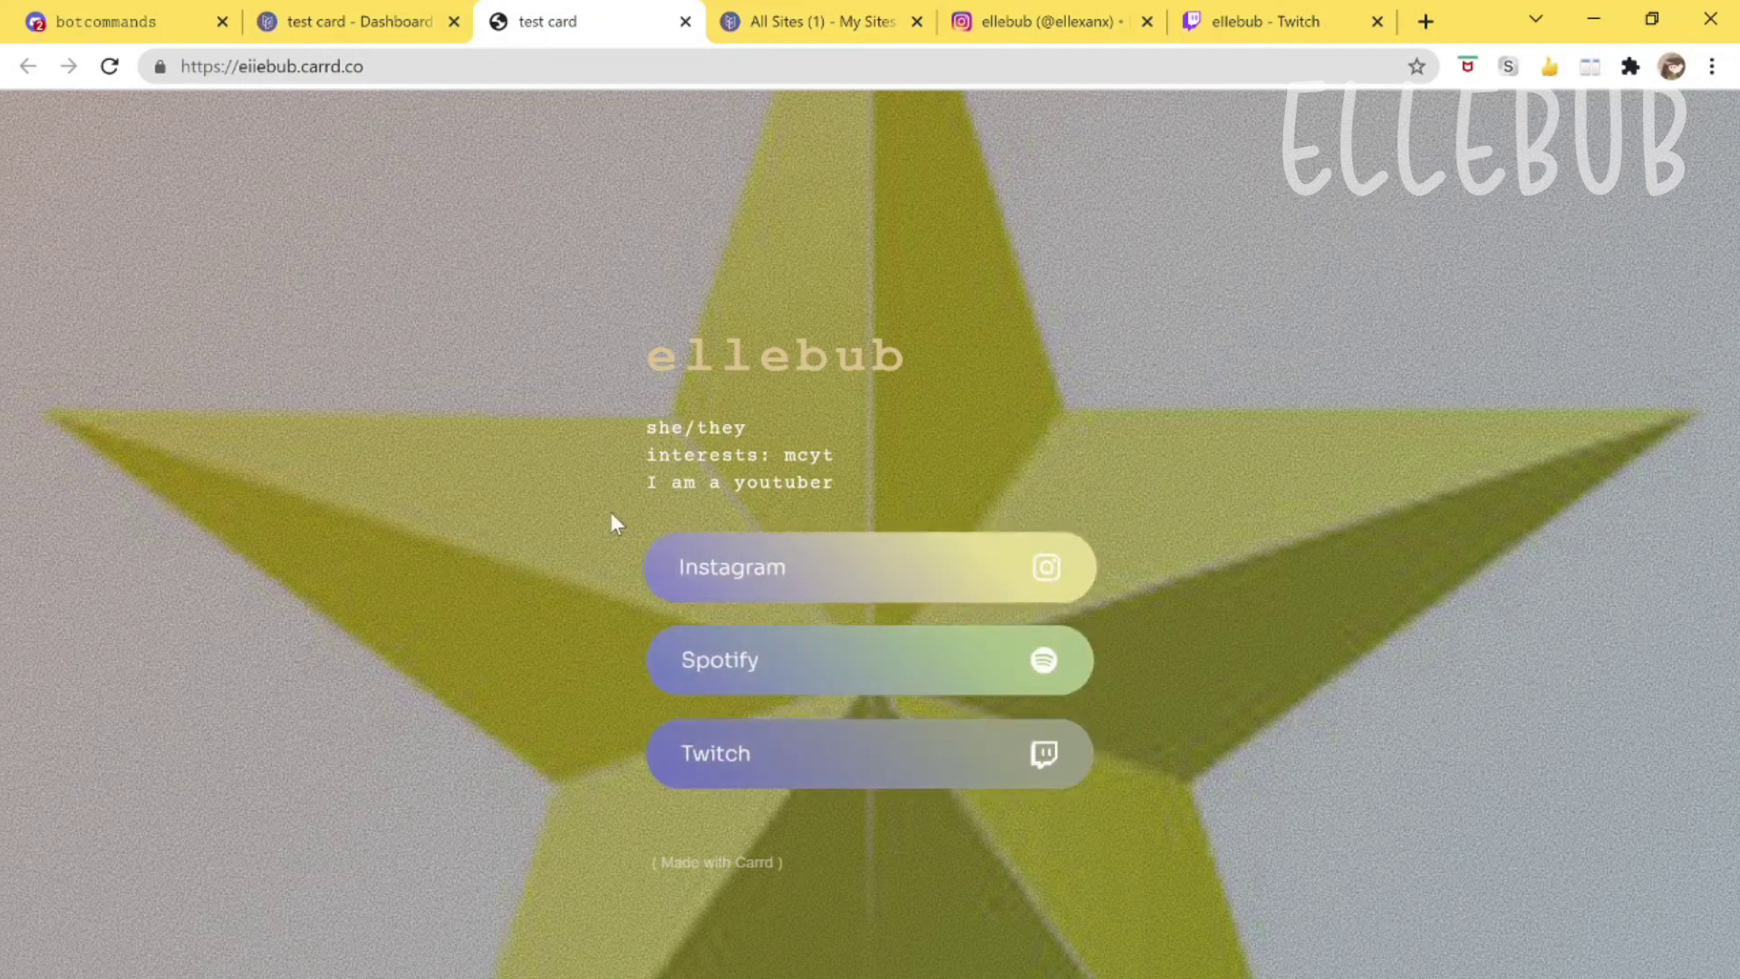
Test the Instagram and Spotify link buttons on the published page and look through the linked profiles.
left_click(992, 568)
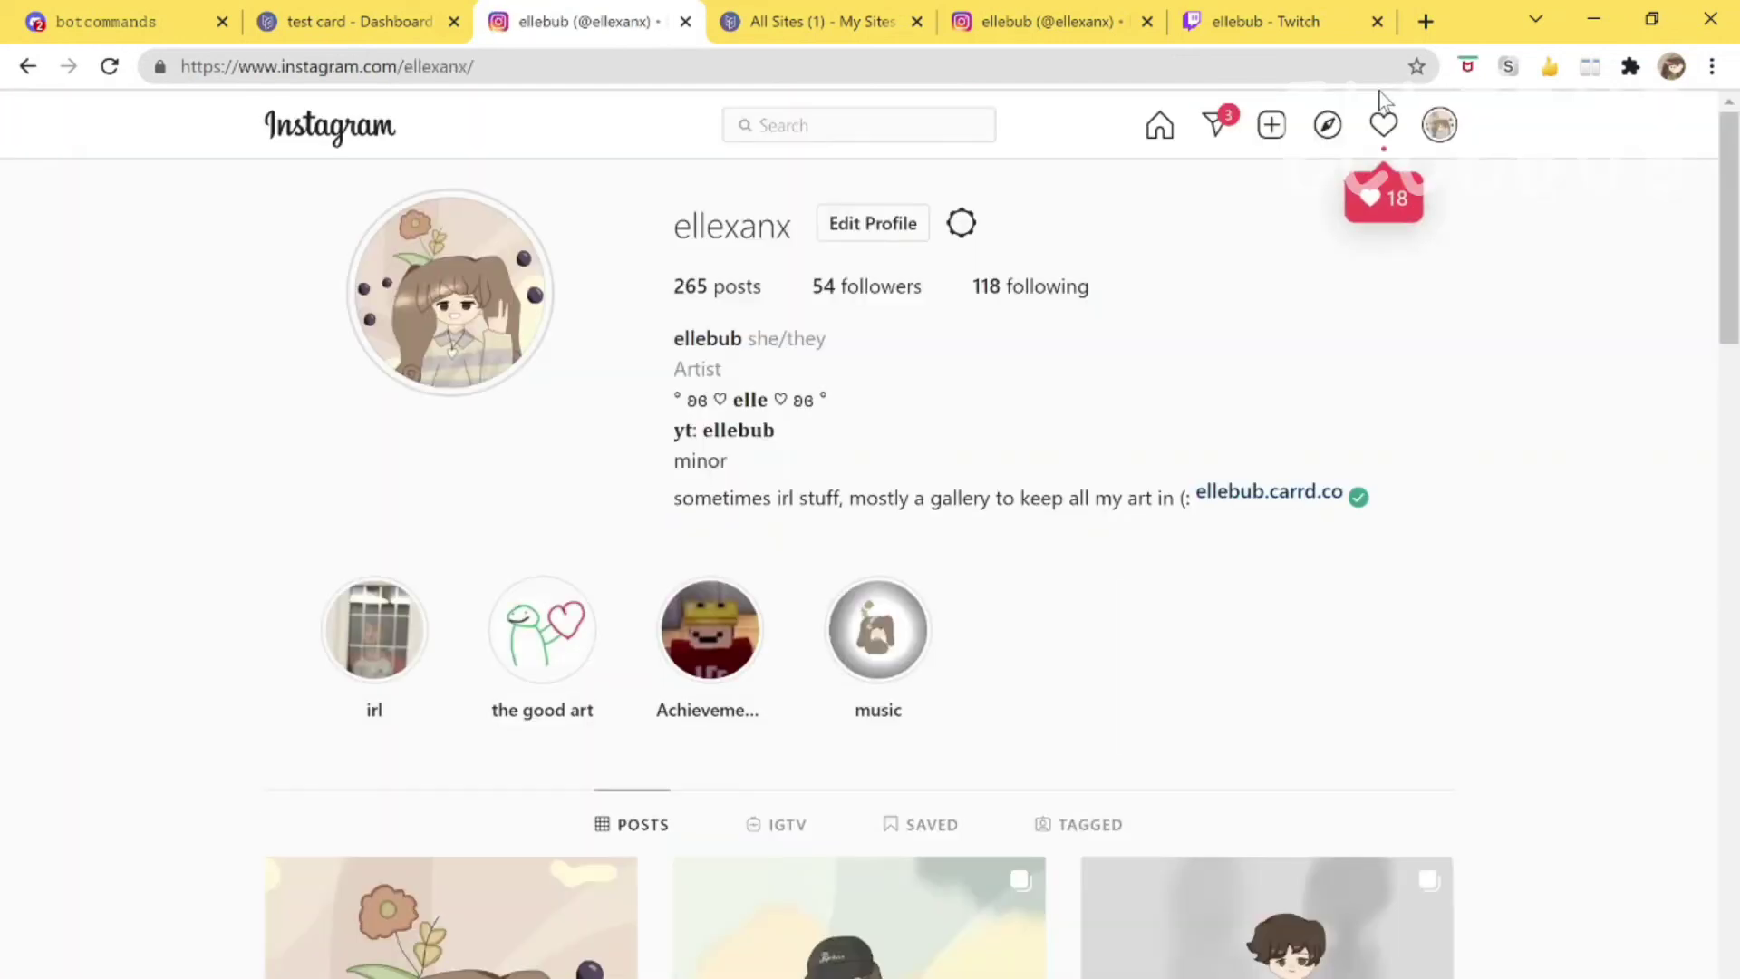
scroll(940, 651, "down", 8)
scroll(940, 650, "up", 8)
left_click(380, 12)
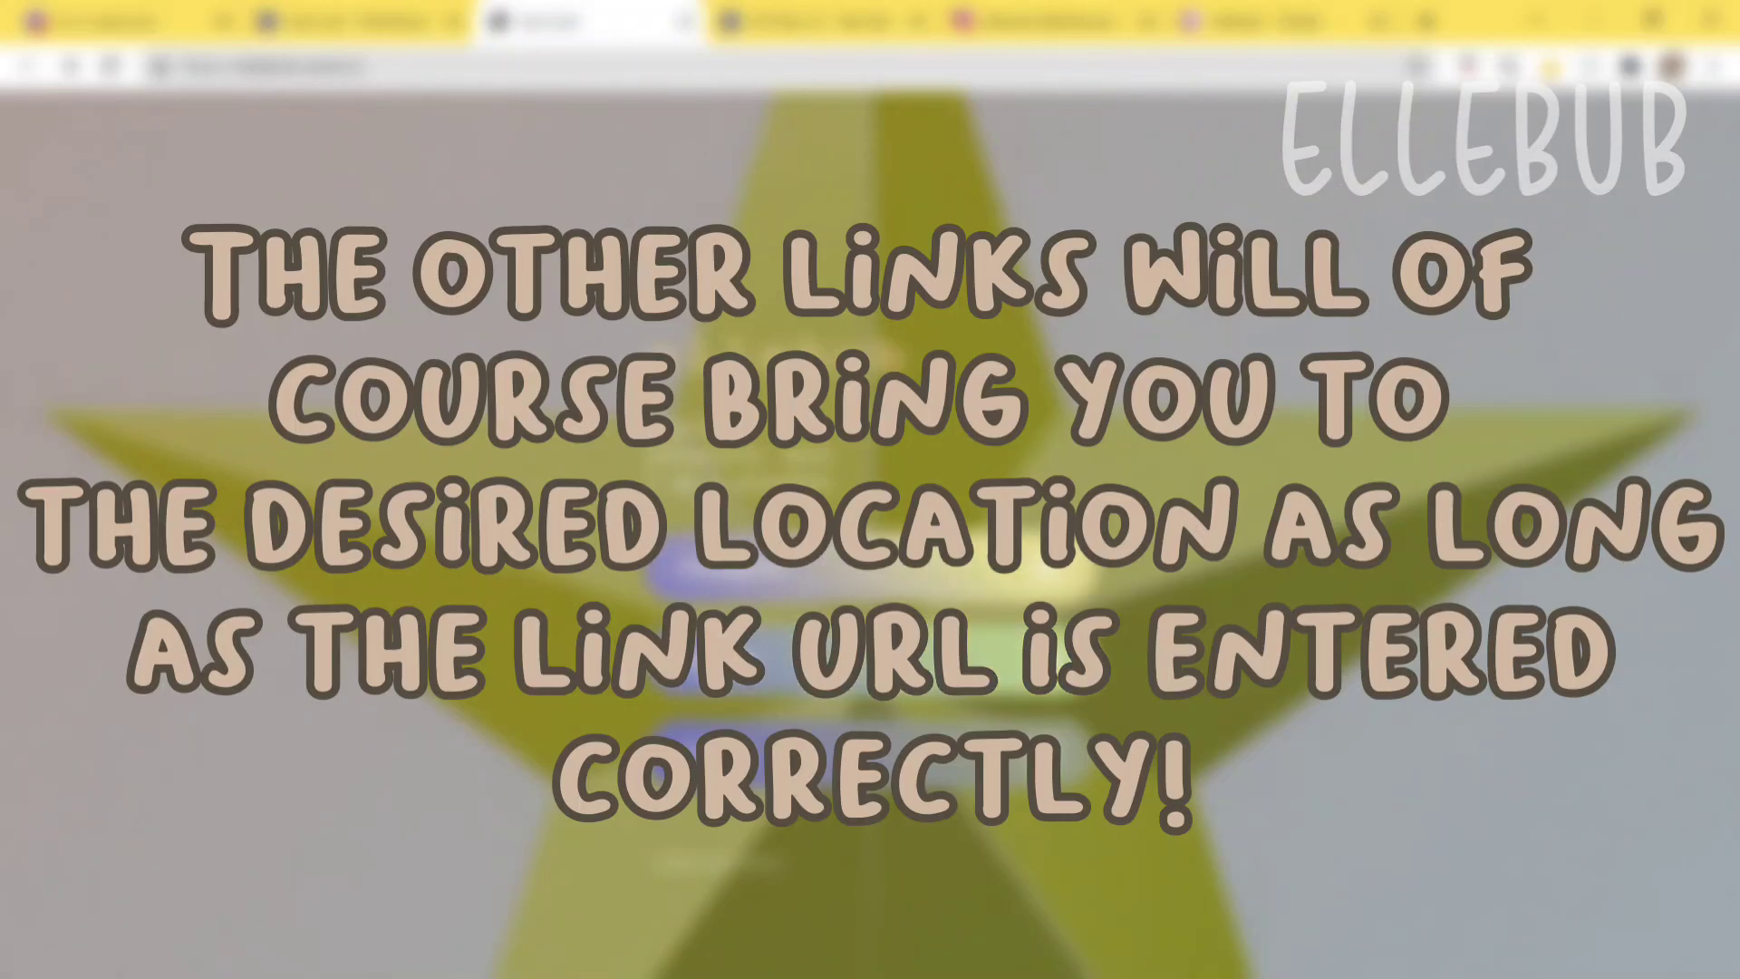
left_click(794, 525)
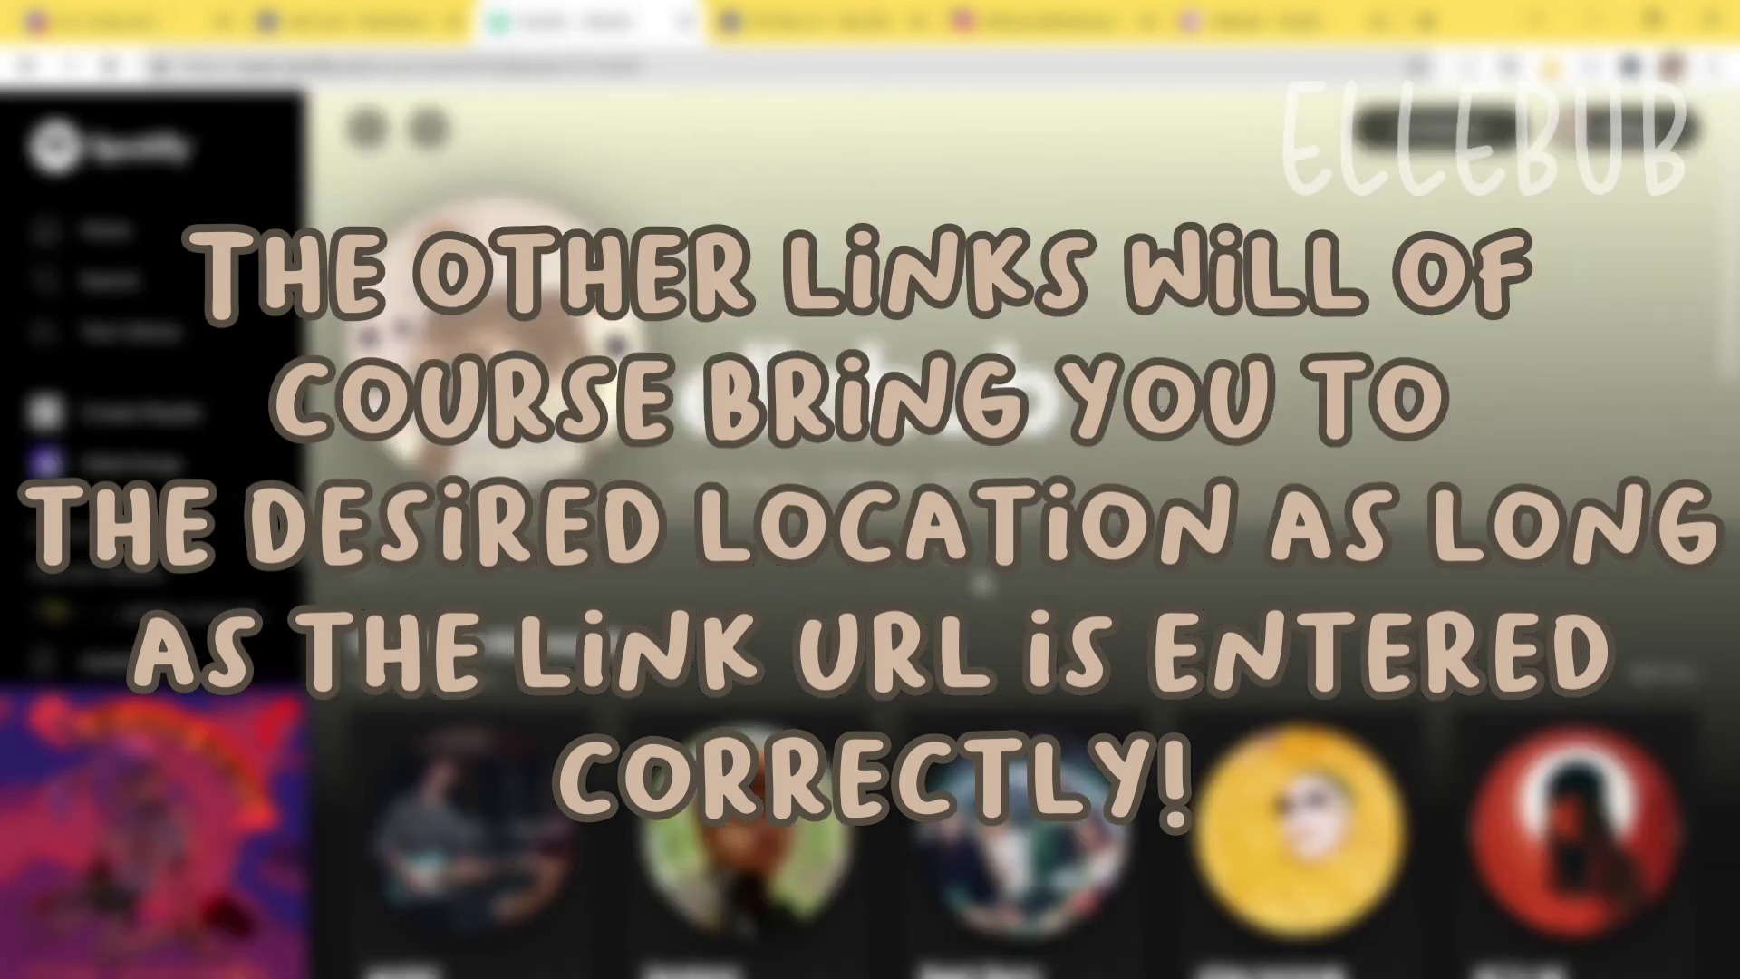
scroll(1024, 543, "down", 10)
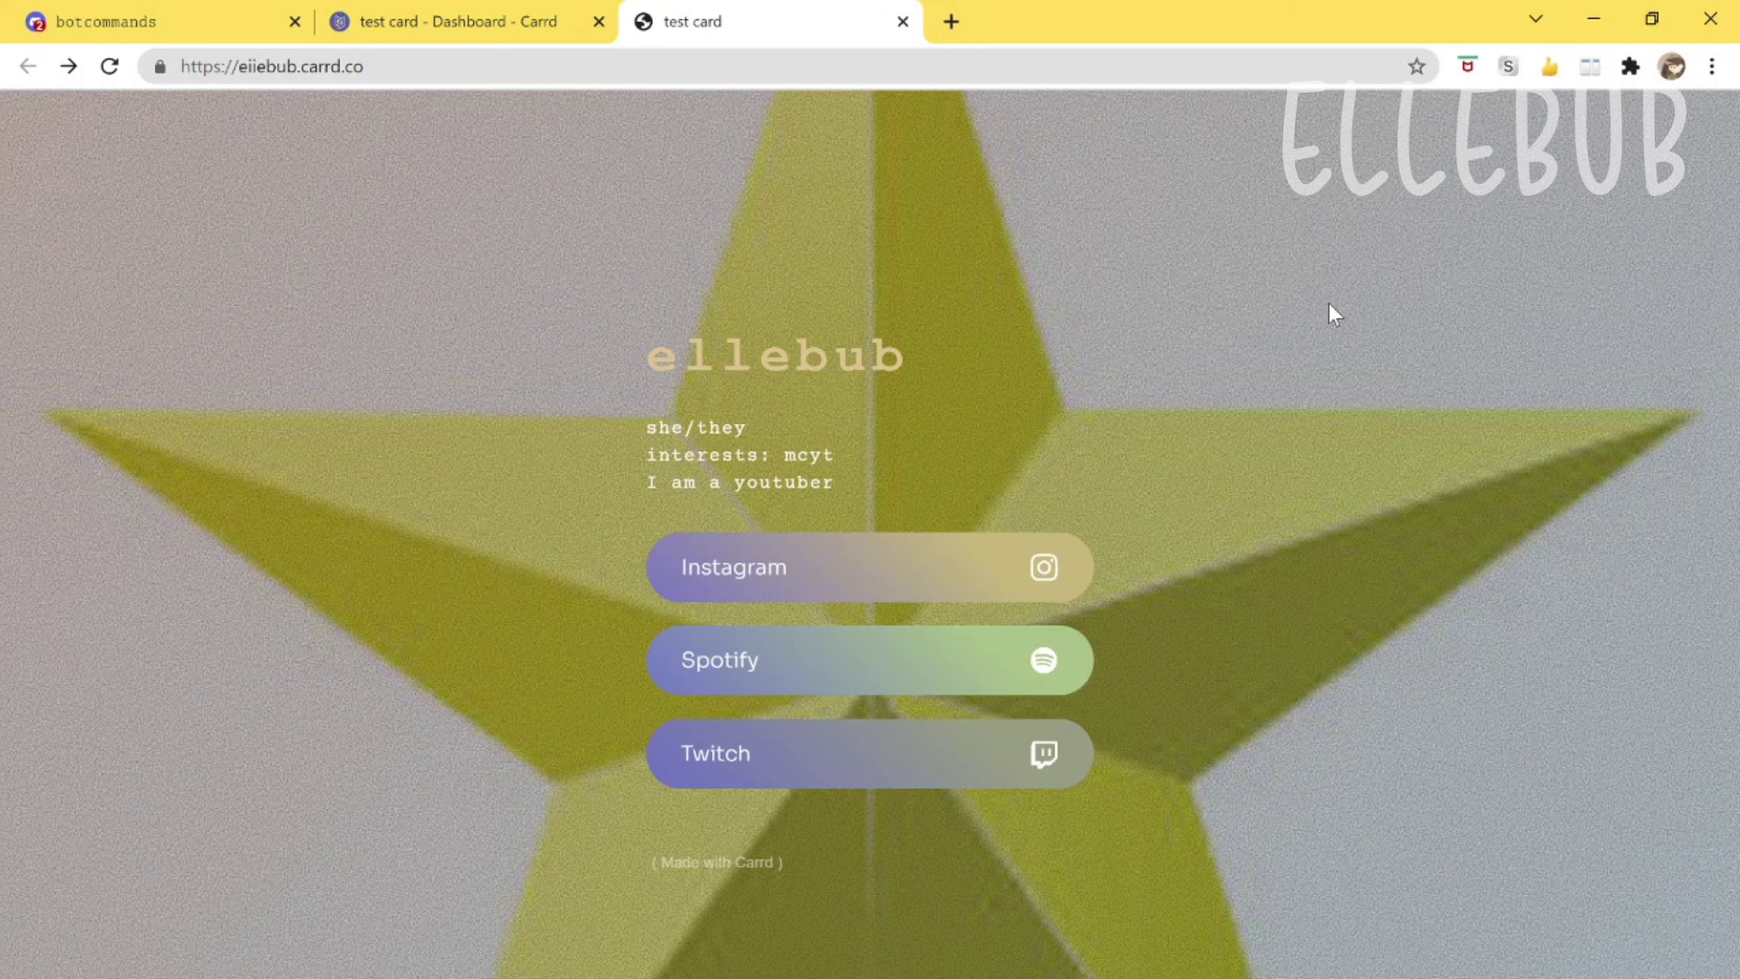
Copy the published site's address and try pasting it over the carrd link in the Discord profile's About Me text.
key("ctrl+1")
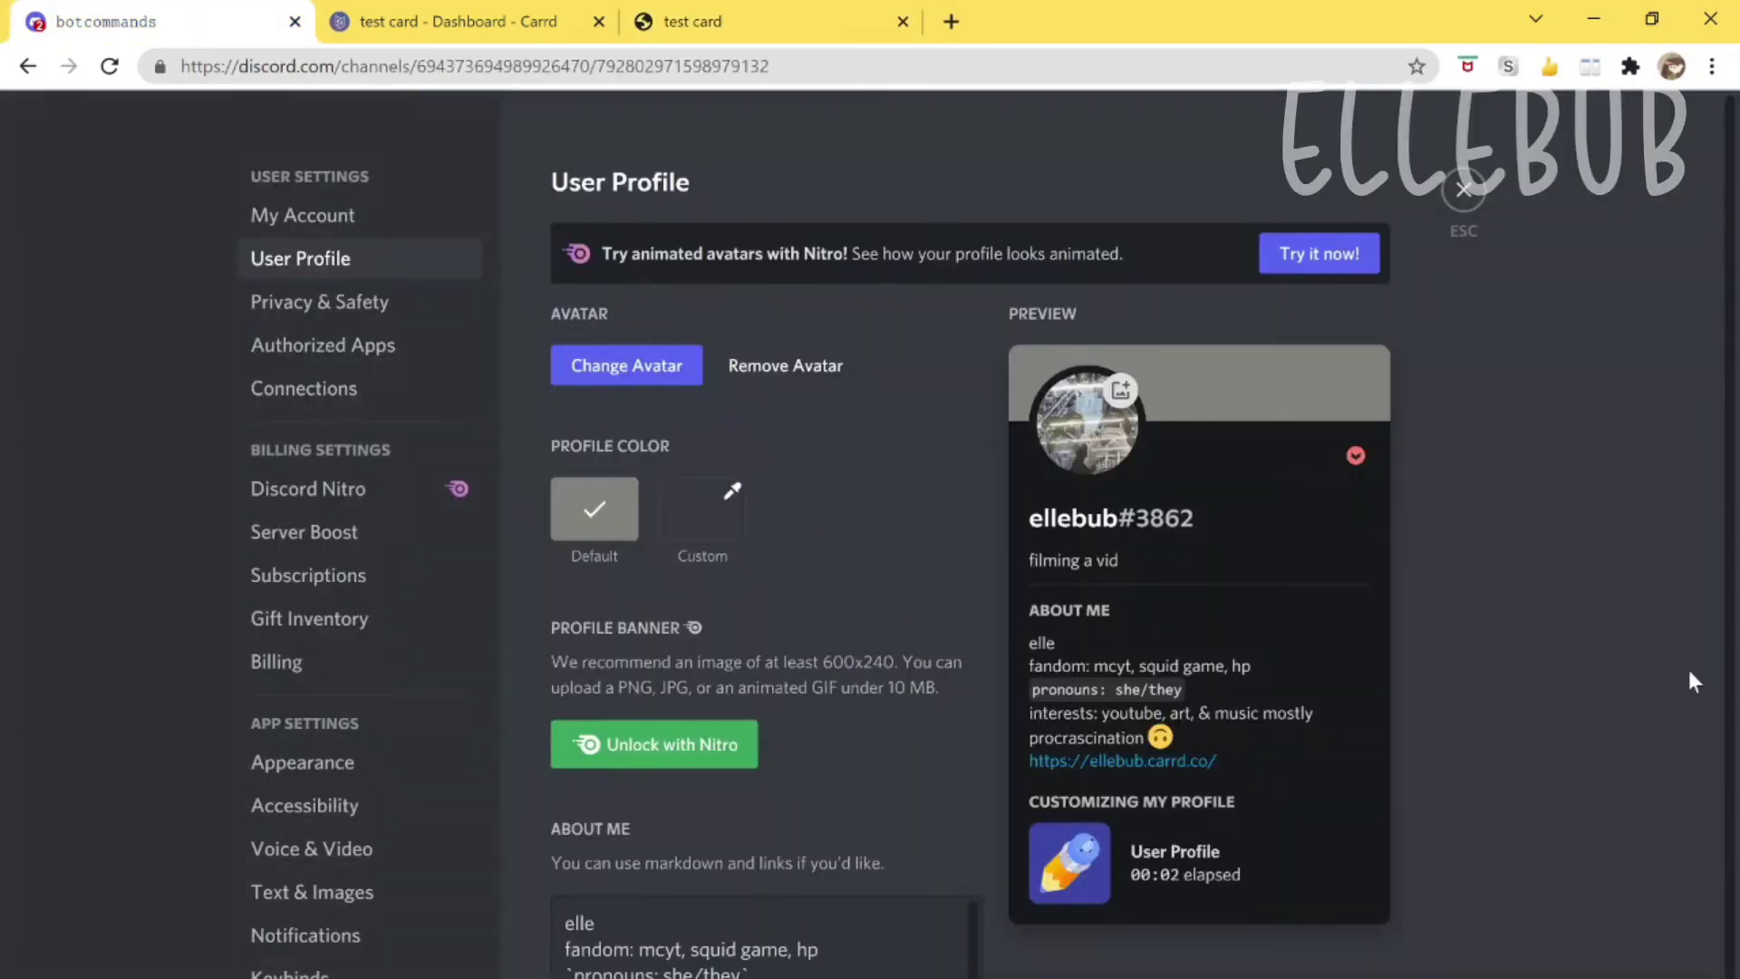
scroll(1084, 733, "up", 3)
key("ctrl+3")
left_click(280, 81)
right_click(723, 211)
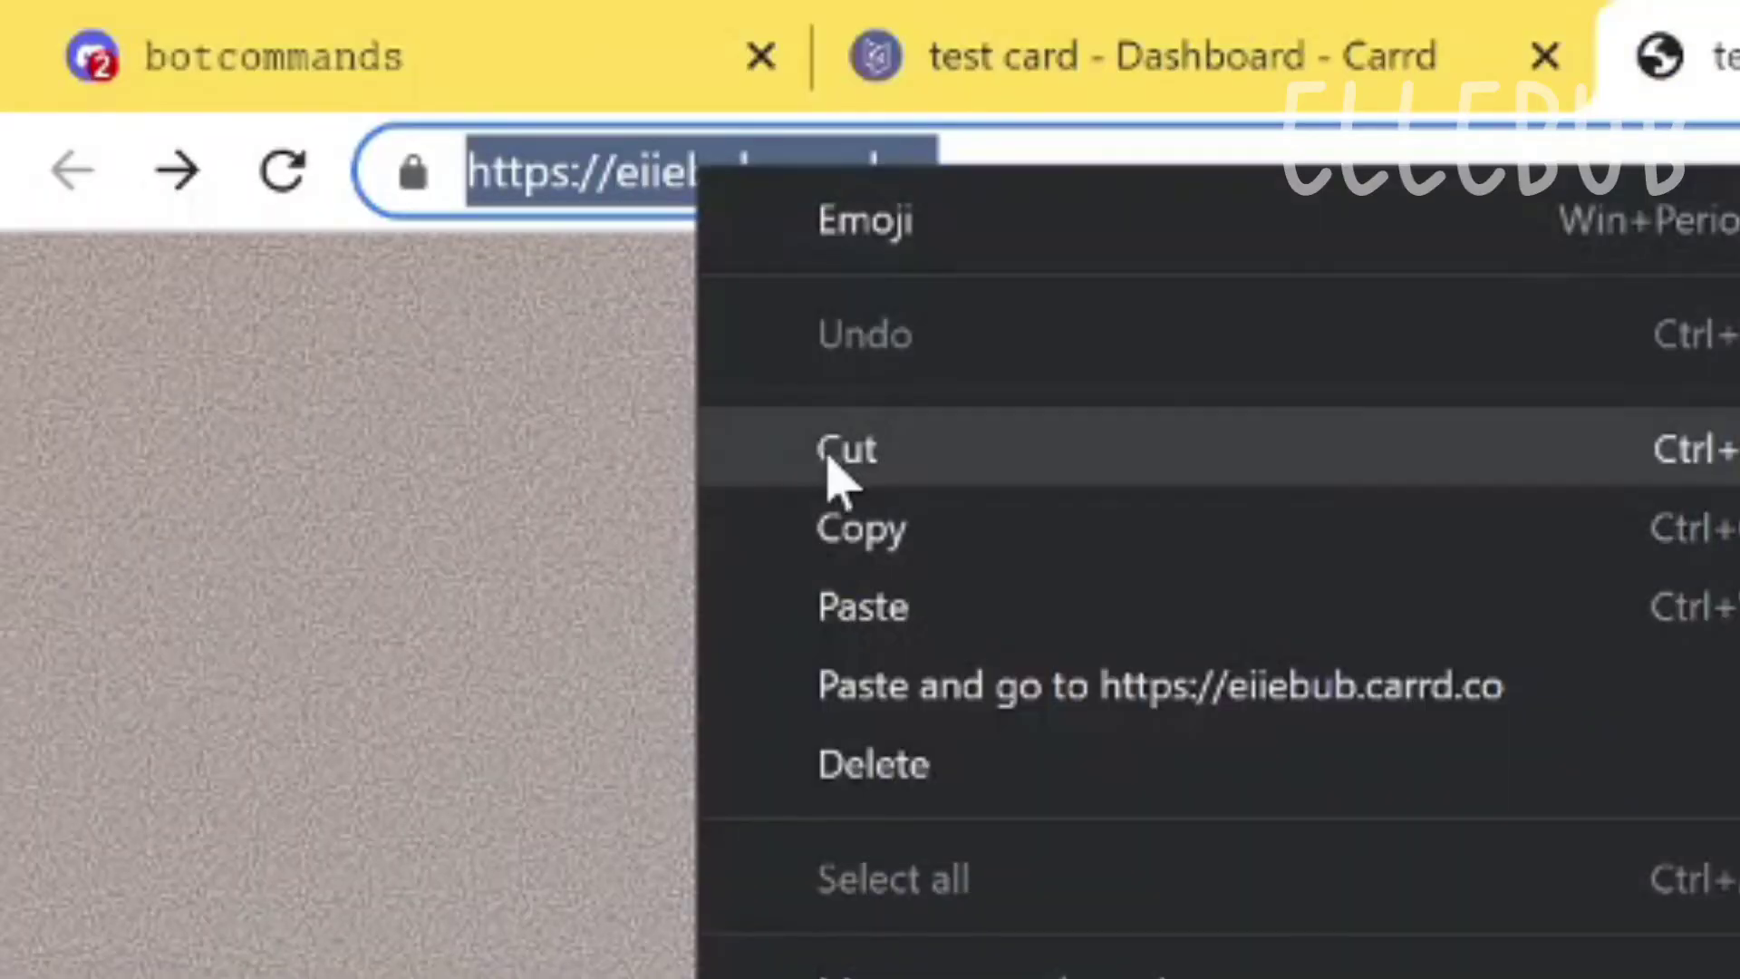
left_click(827, 525)
key("ctrl+1")
left_click_drag(779, 929, 548, 927)
key("ctrl+v")
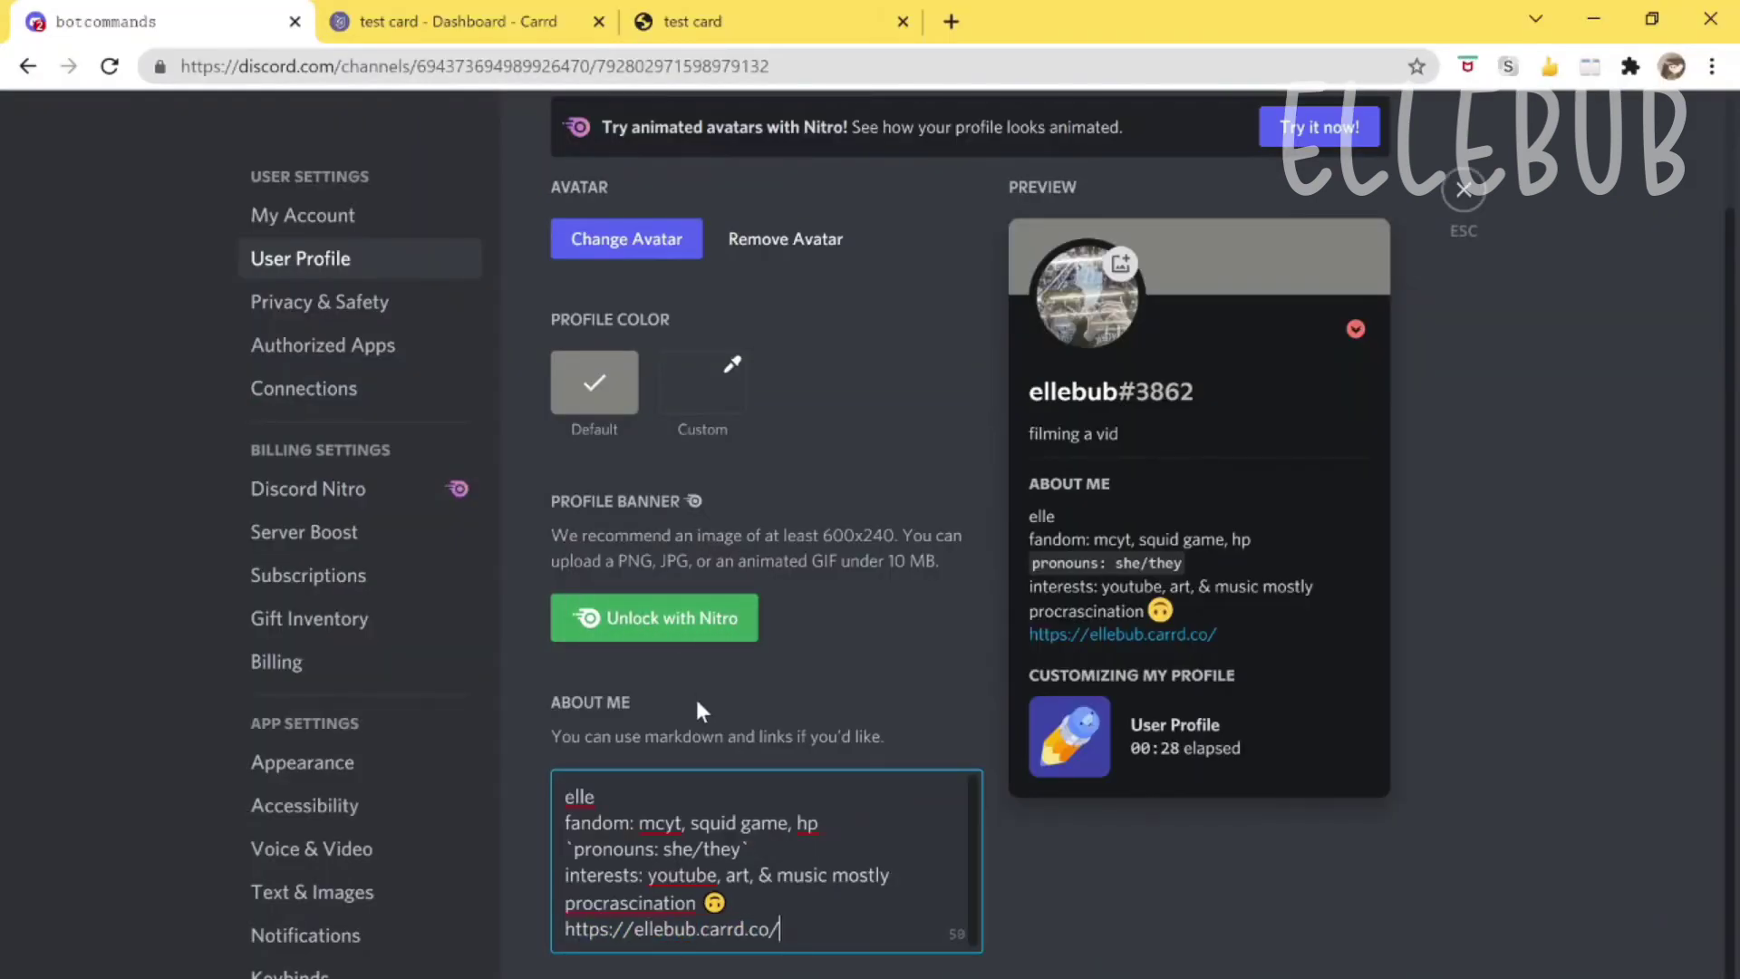
Review the Discord profile preview and open the carrd link shown in its About Me section.
scroll(704, 712, "up", 2)
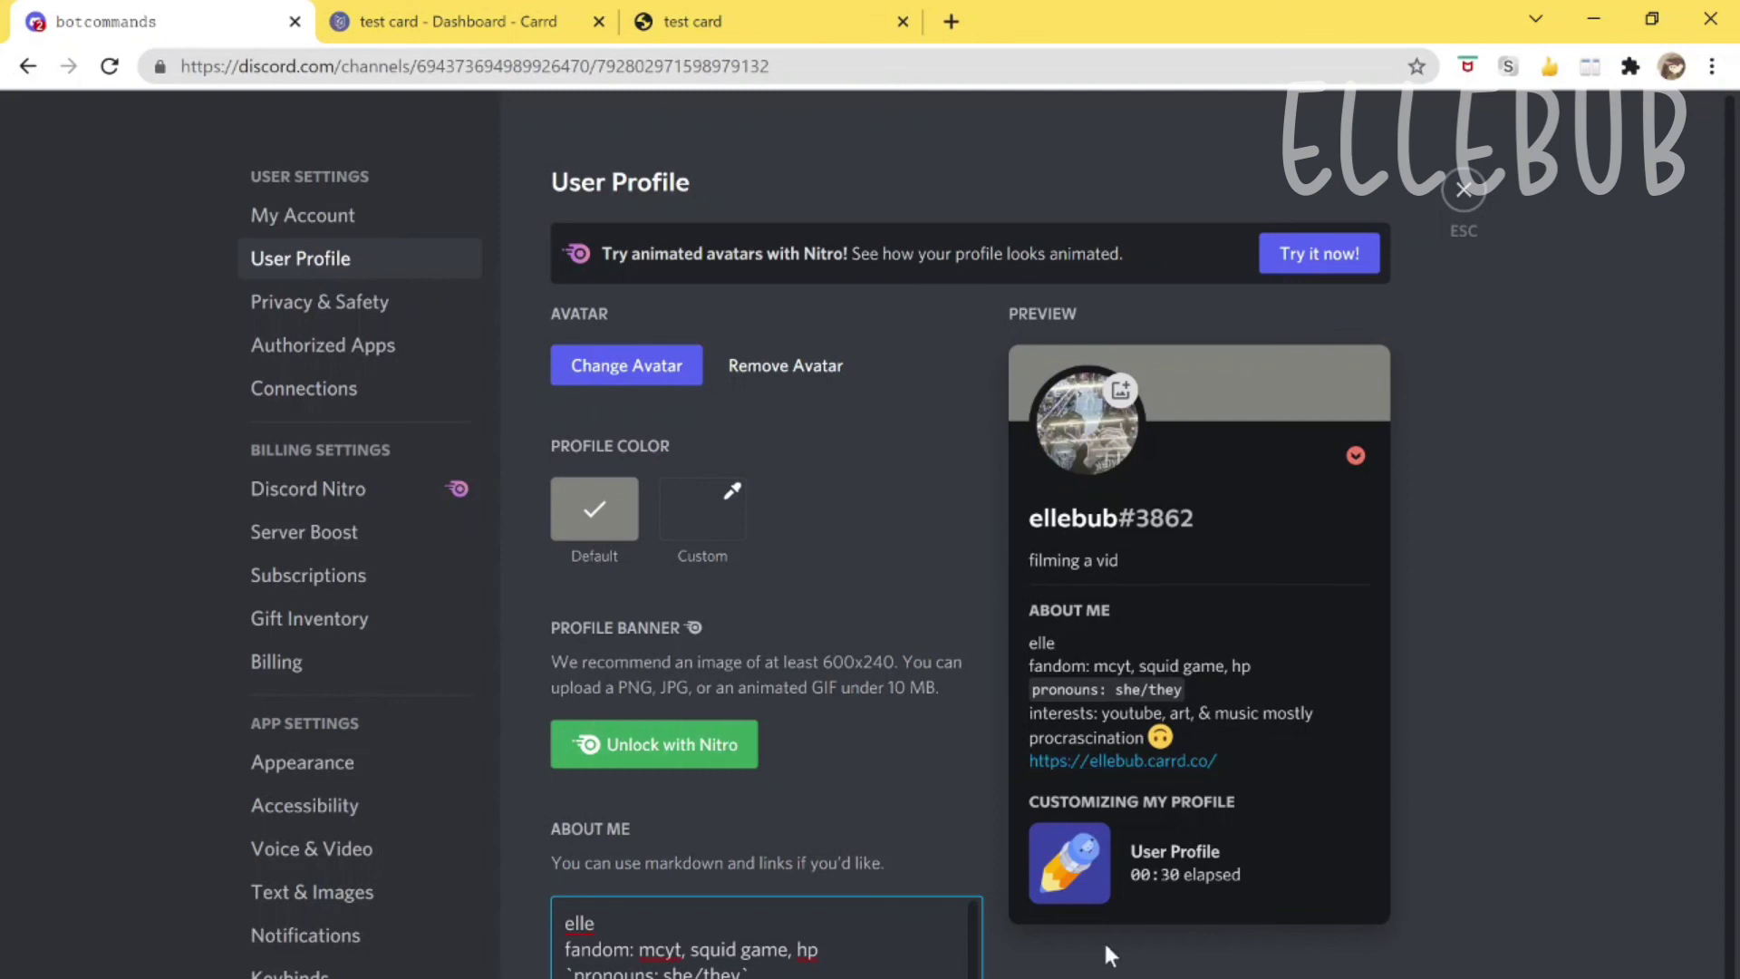
scroll(1102, 939, "down", 2)
left_click(1167, 640)
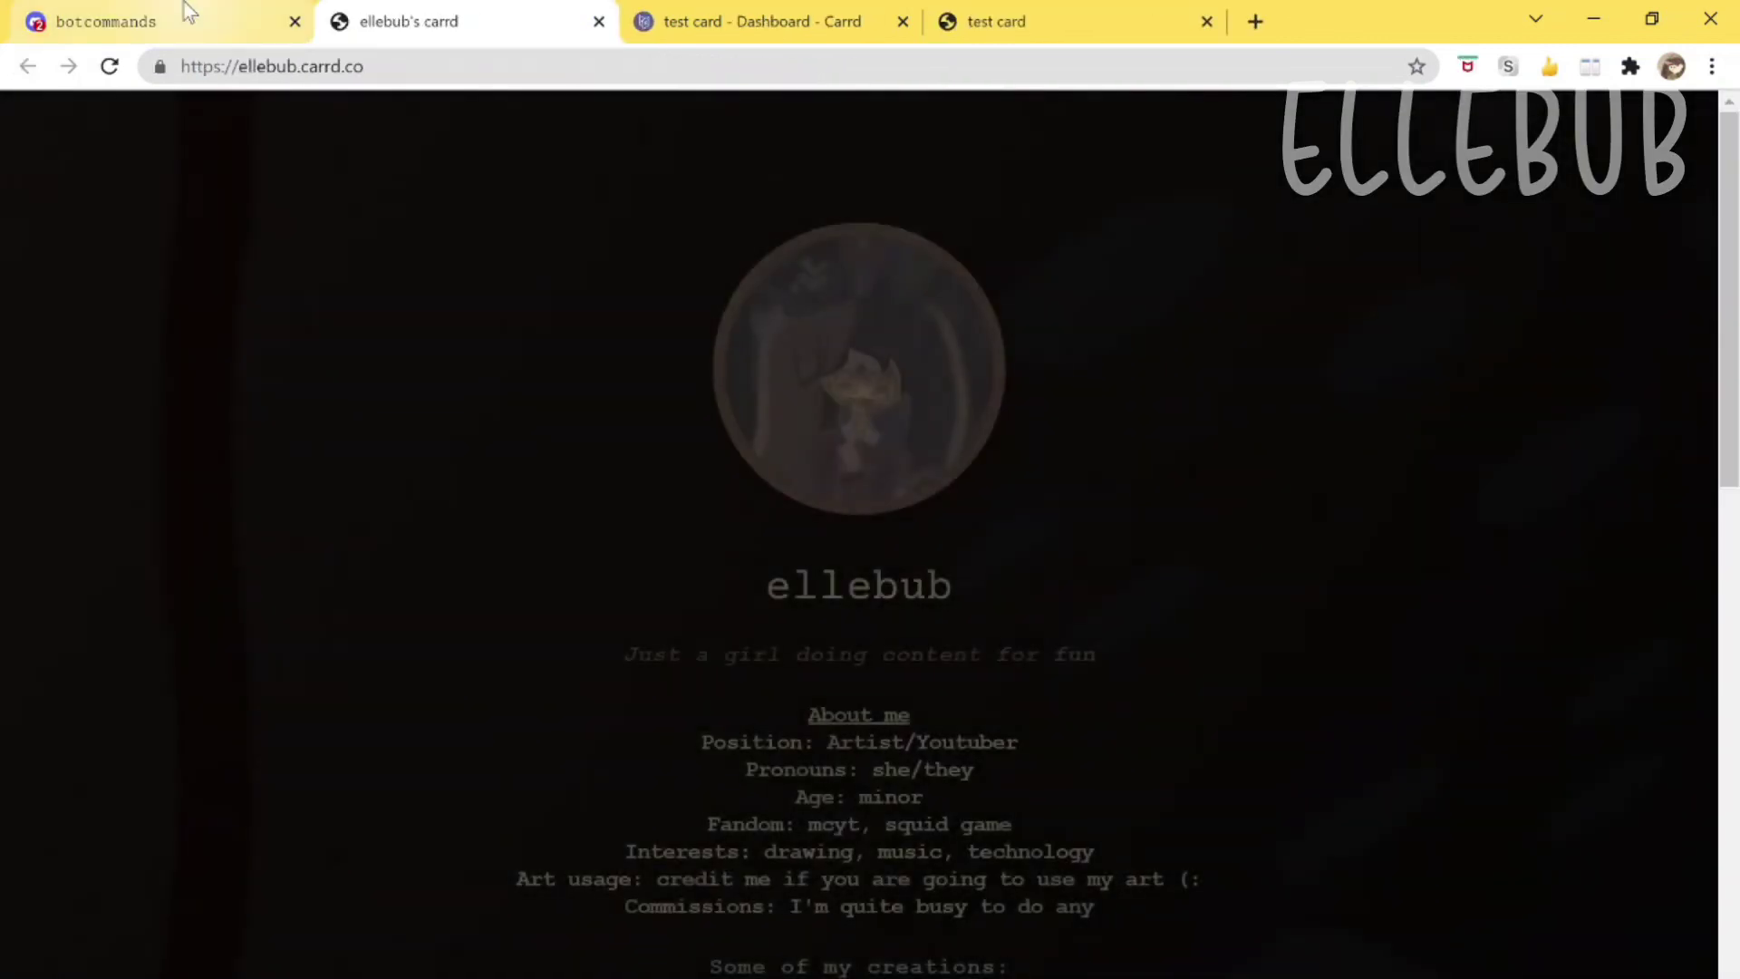
Examine the linked carrd page's profile text, artwork gallery and social icons from start to end.
scroll(1174, 653, "down", 10)
scroll(1184, 716, "down", 4)
scroll(1215, 843, "up", 15)
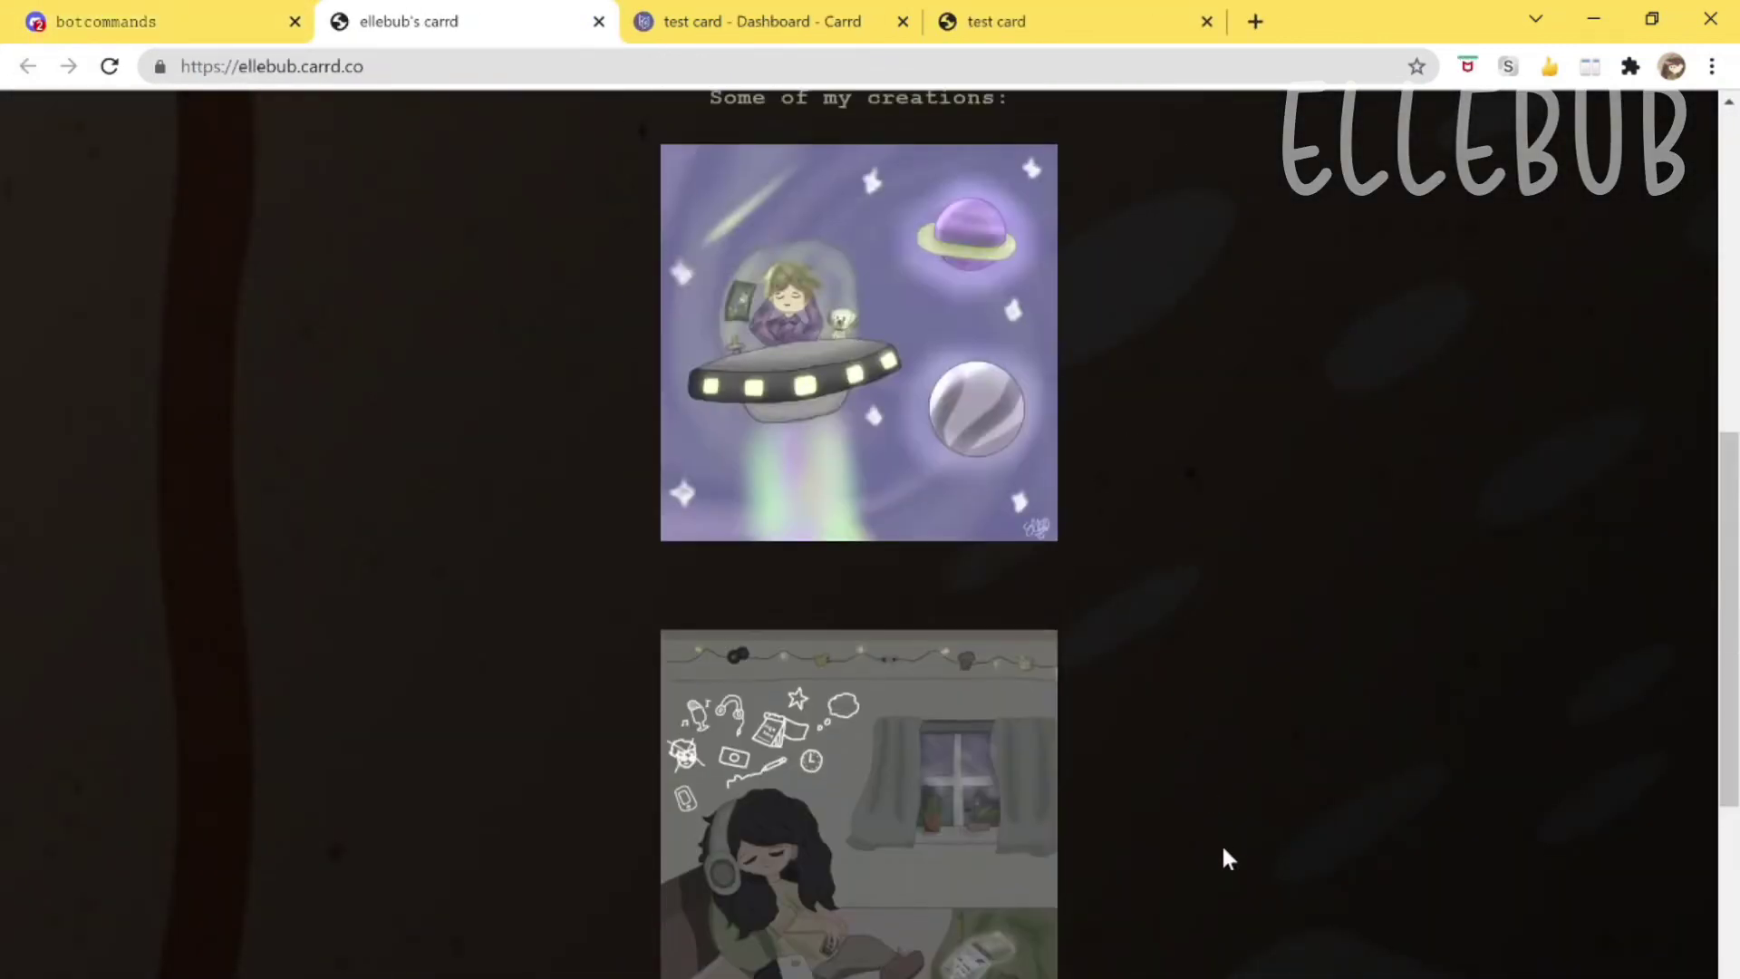
scroll(1138, 544, "down", 15)
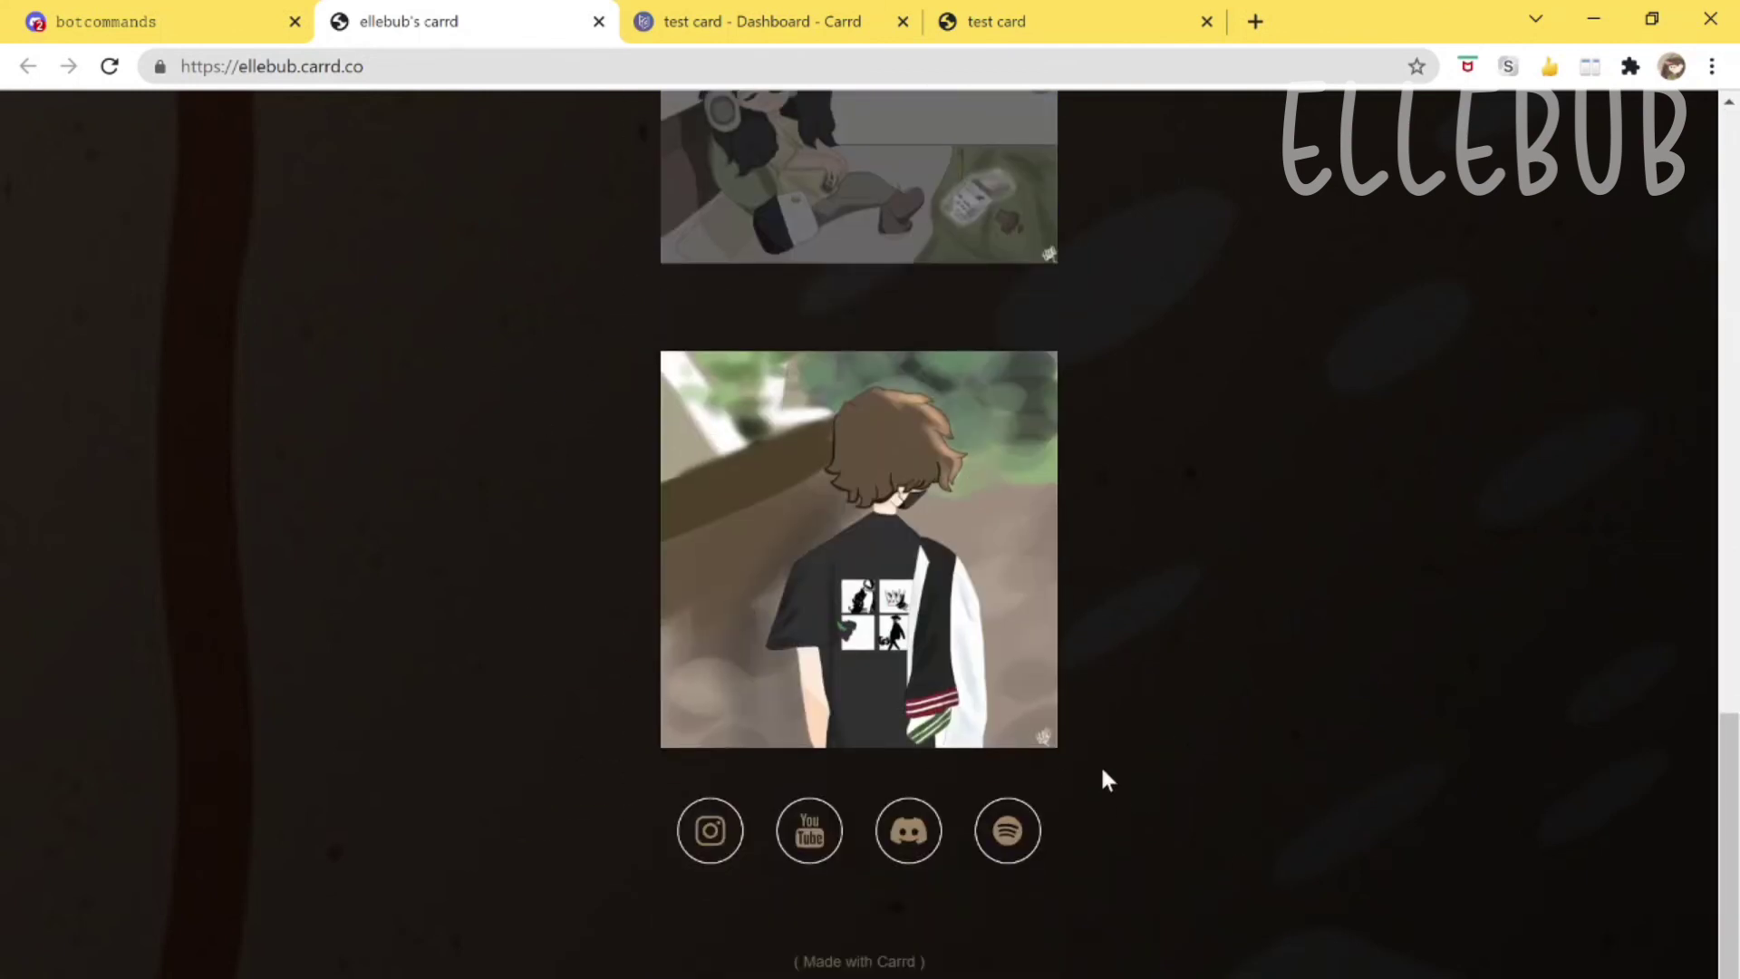
scroll(1231, 548, "up", 8)
scroll(788, 435, "down", 6)
scroll(788, 435, "down", 3)
scroll(1318, 781, "up", 15)
Highlight the About me details on the linked carrd page, from the heading through the Commissions line.
left_click_drag(806, 461, 1254, 602)
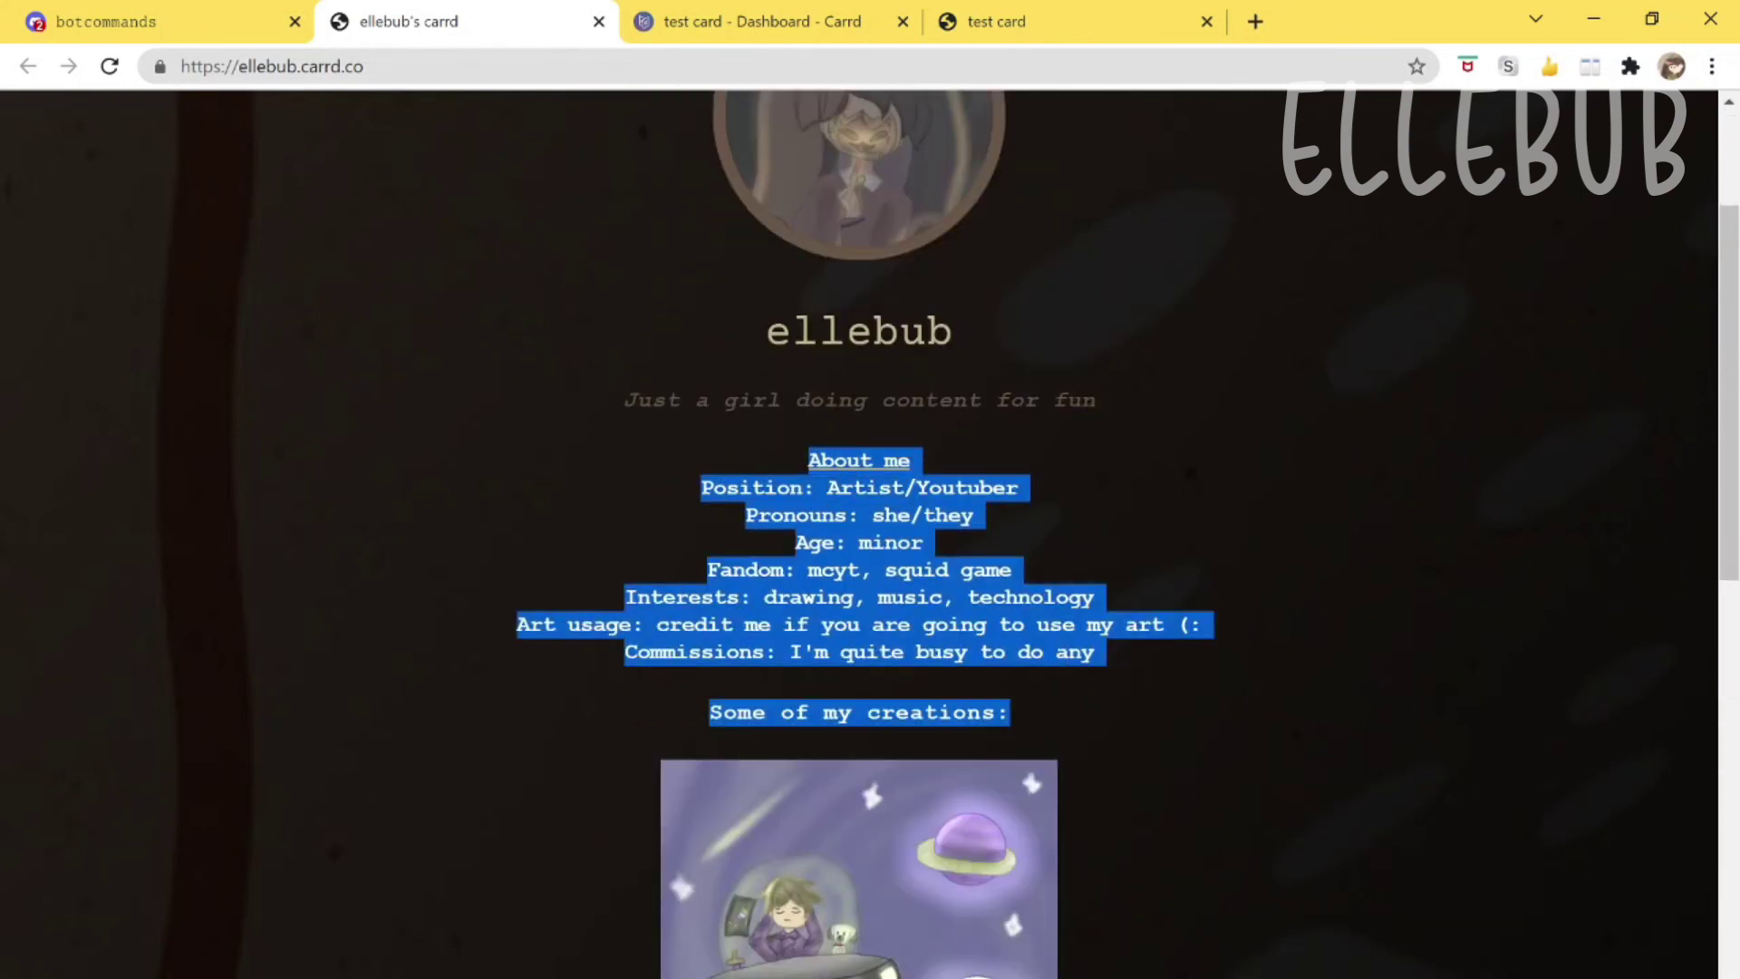
left_click(553, 510)
left_click_drag(1146, 675, 1048, 438)
left_click(1088, 439)
mouse_move(785, 447)
left_mouse_down()
mouse_move(979, 515)
mouse_move(1084, 654)
mouse_move(1193, 668)
mouse_move(704, 490)
mouse_move(802, 458)
left_mouse_up()
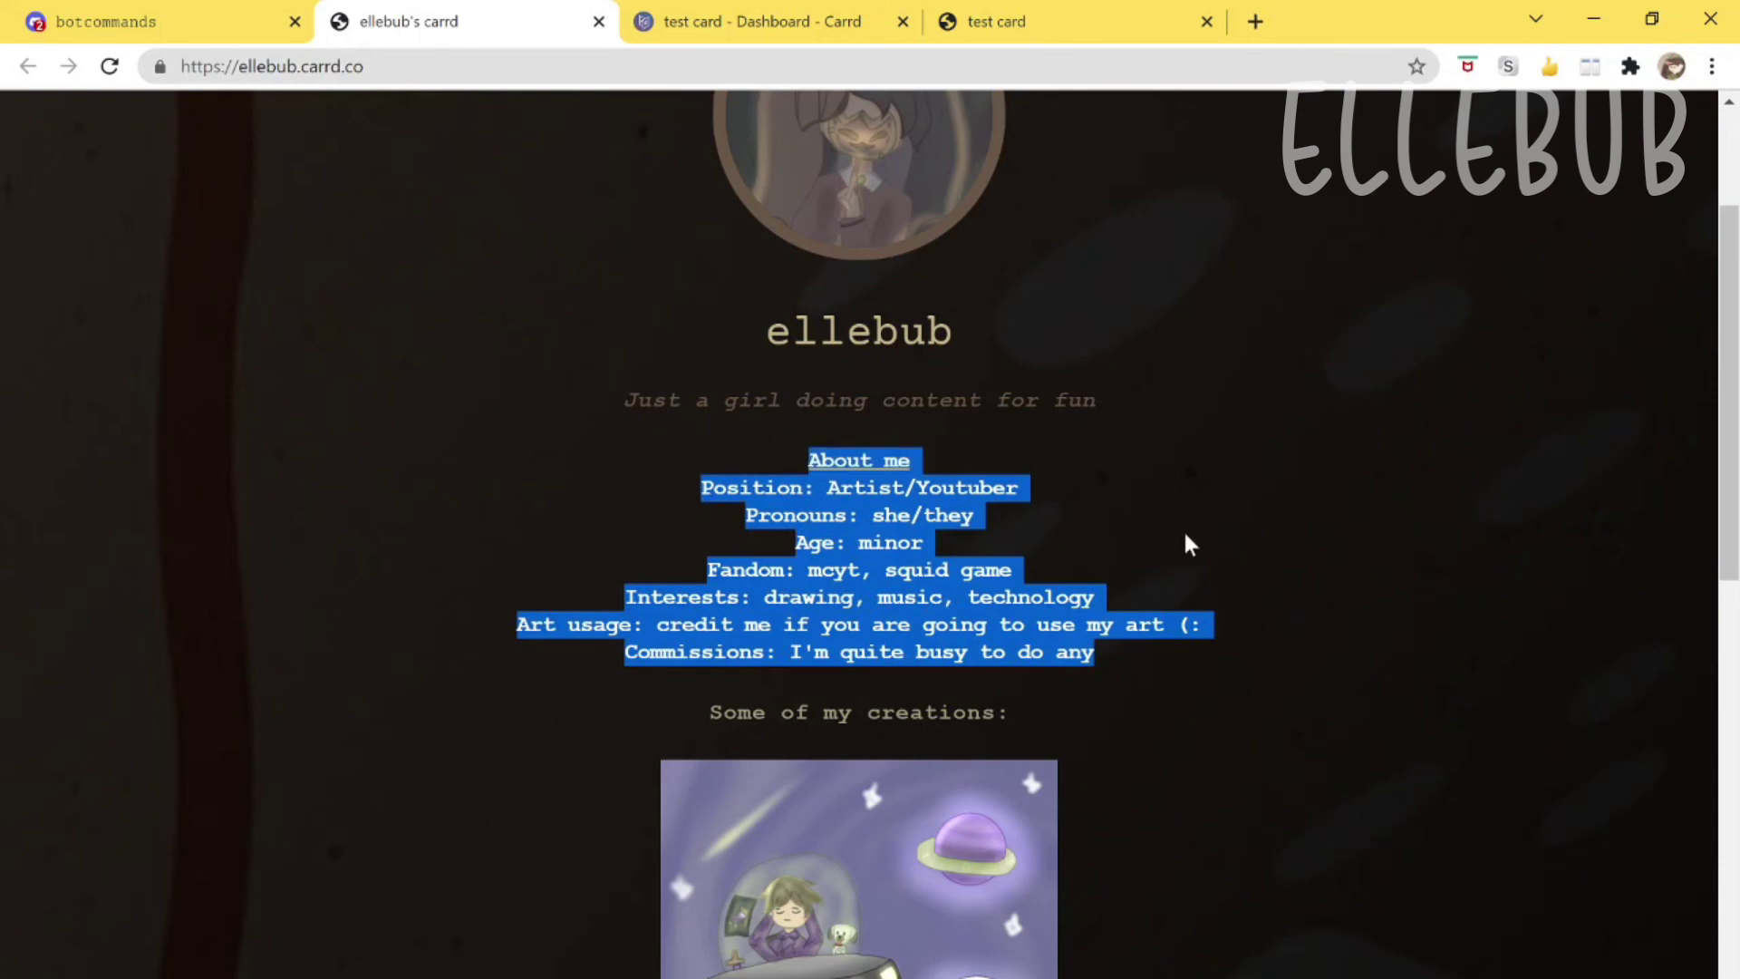
Return to the published test card page and highlight its title, description and link buttons for comparison.
left_click(761, 21)
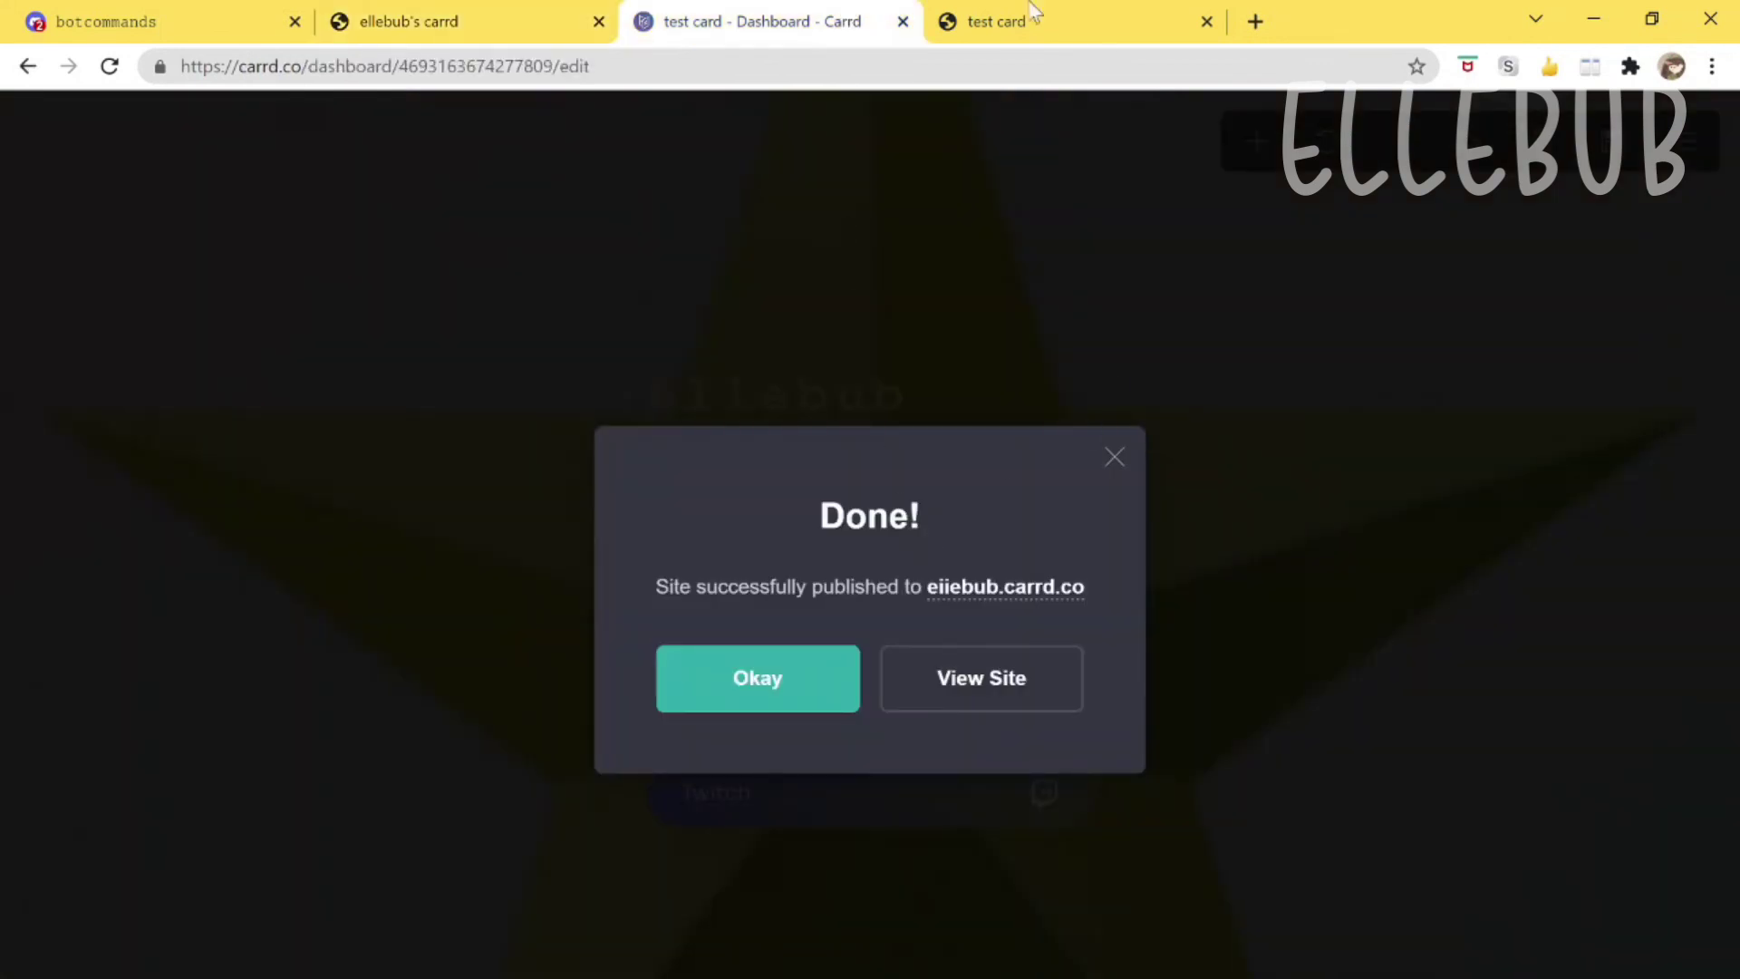
left_click(1033, 11)
left_click_drag(649, 378, 1120, 813)
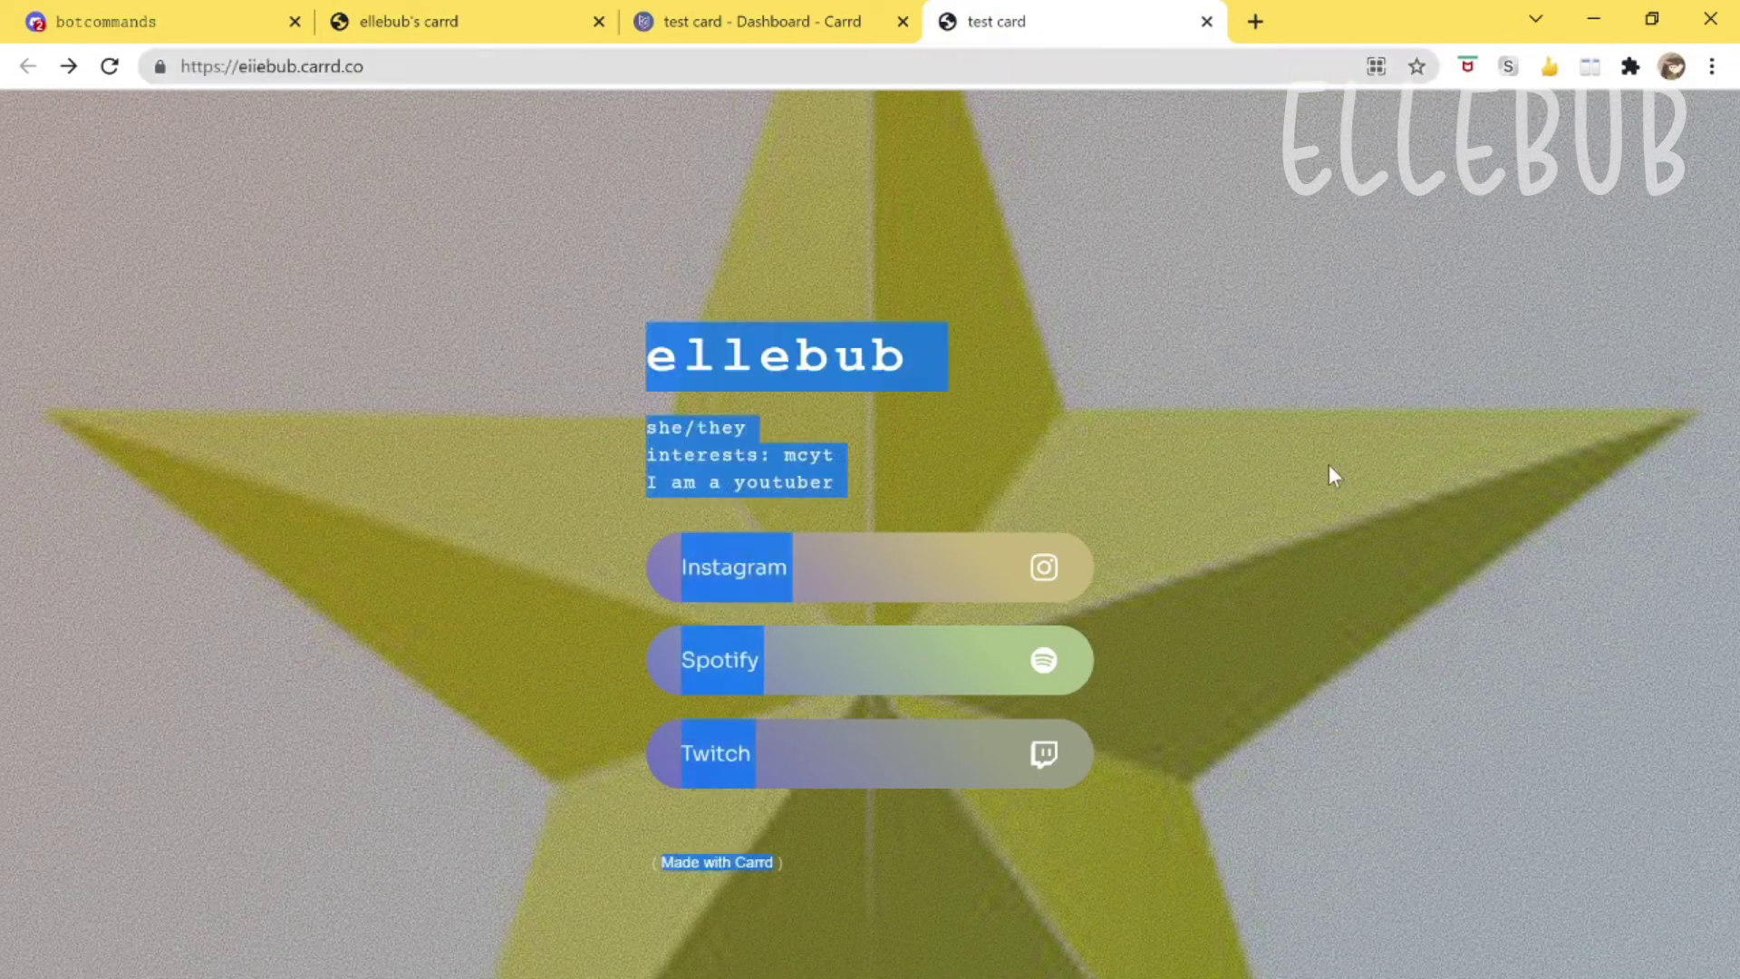